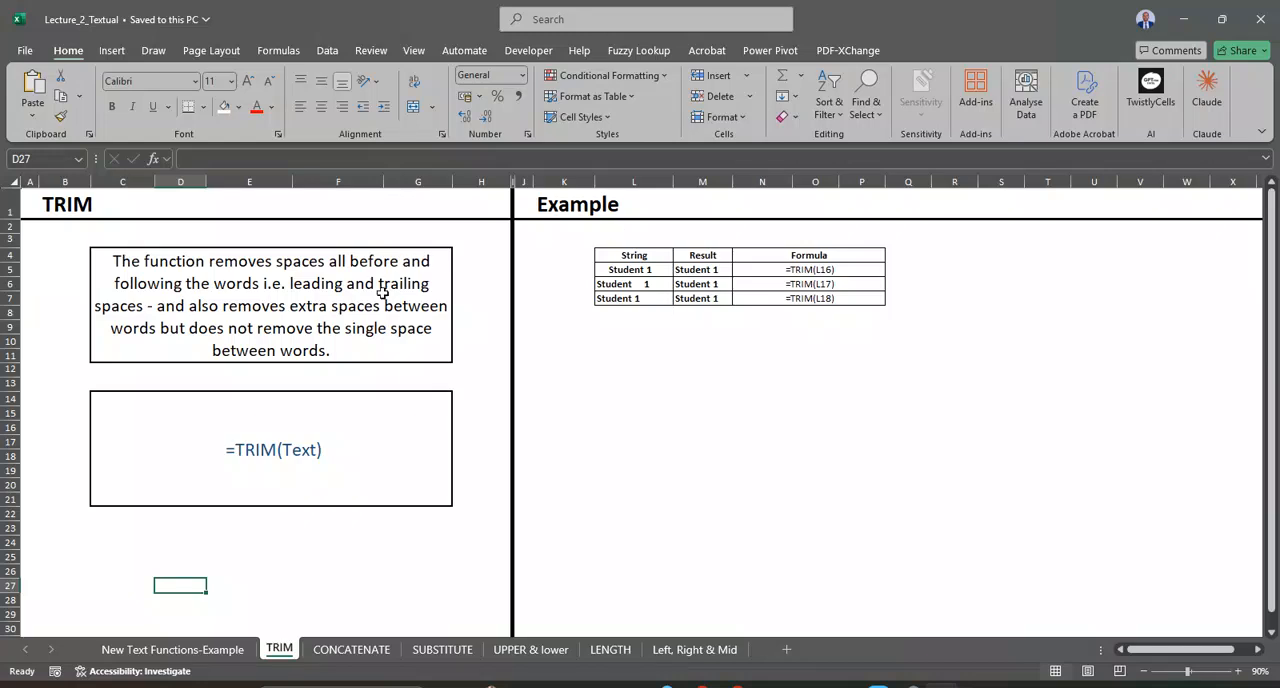
Step: Look through the sheets for TRIM, CONCATENATE, SUBSTITUTE, UPPER & lower, LENGTH and Left, Right & Mid
{"action": "left_click", "coordinate": [347, 650]}
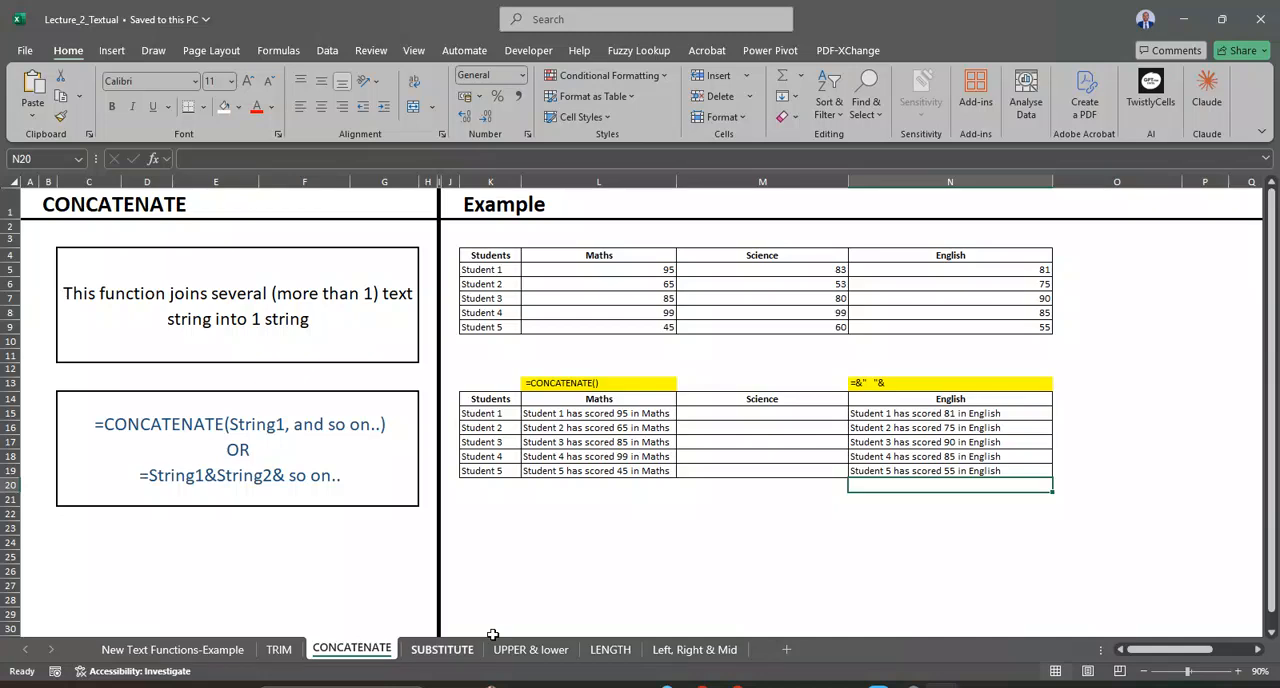
{"action": "left_click", "coordinate": [441, 652]}
{"action": "left_click", "coordinate": [514, 656]}
{"action": "left_click", "coordinate": [442, 652]}
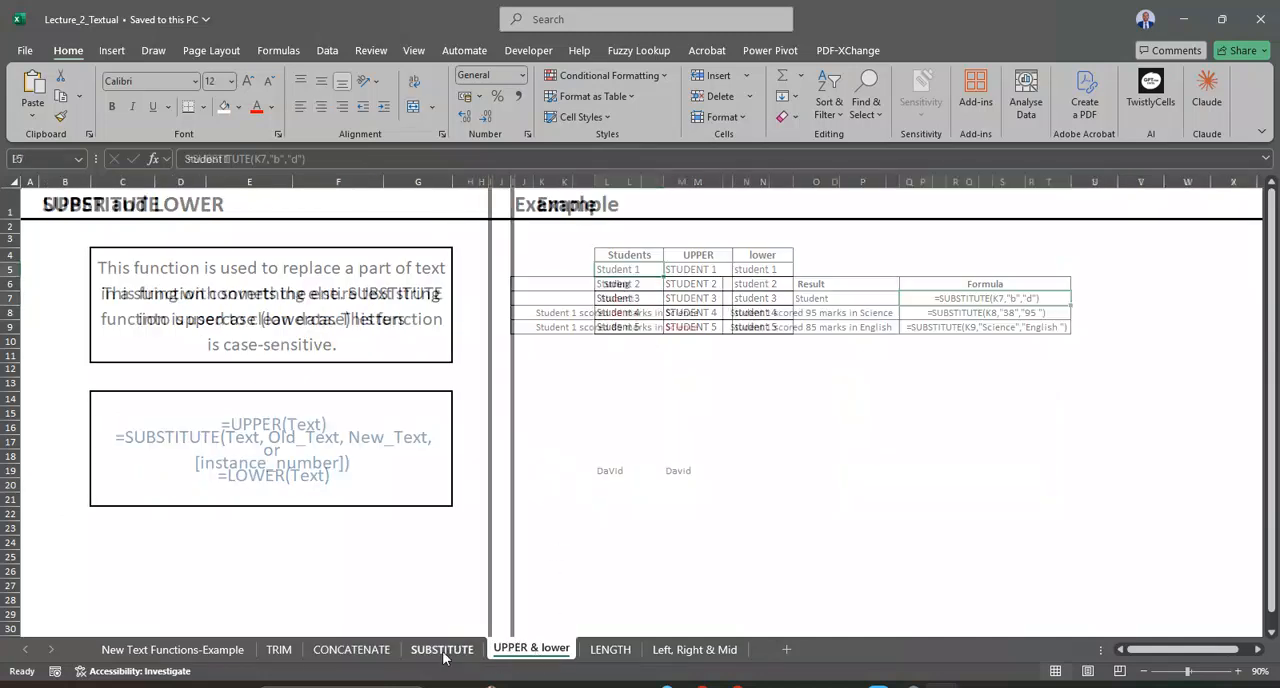
{"action": "left_click", "coordinate": [355, 652]}
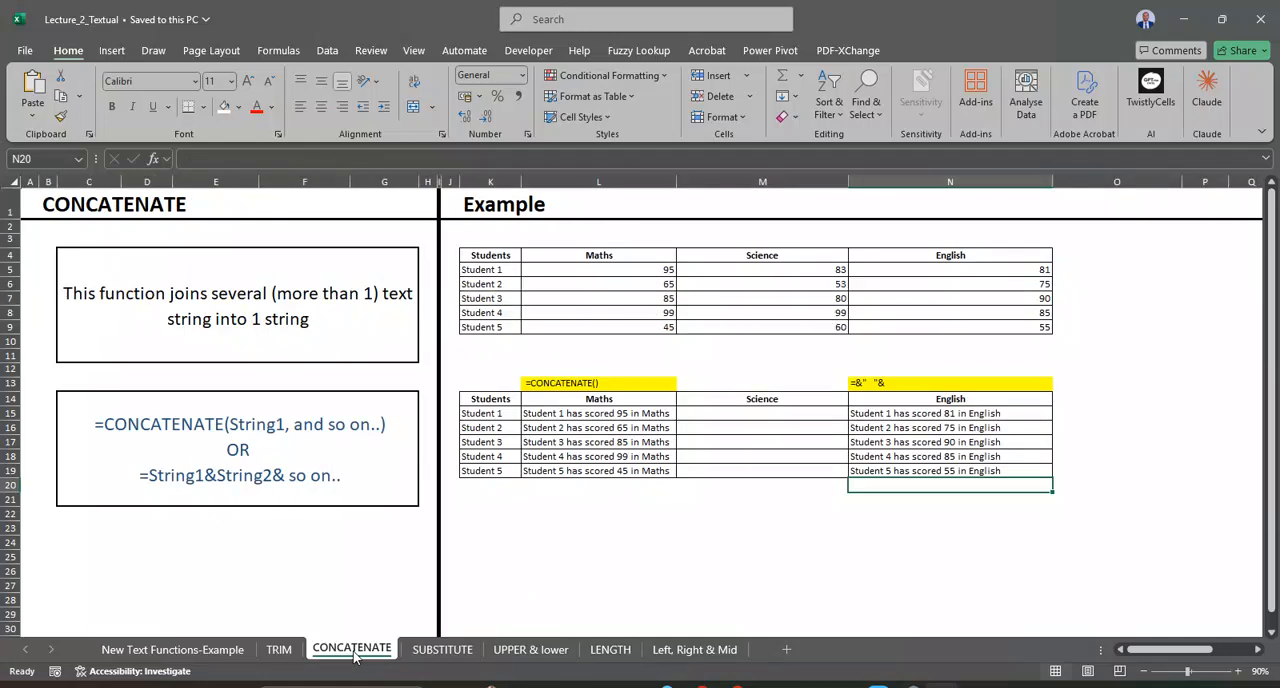
{"action": "left_click", "coordinate": [430, 655]}
{"action": "left_click", "coordinate": [529, 652]}
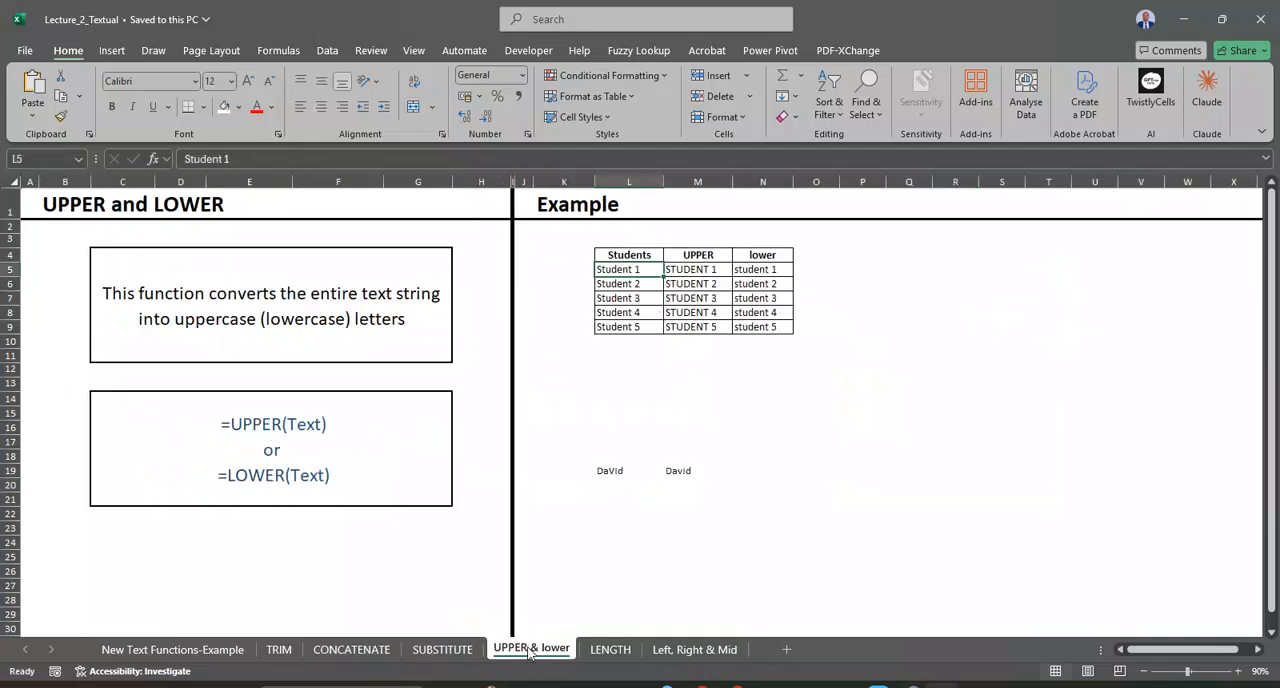
{"action": "left_click", "coordinate": [610, 651]}
{"action": "left_click", "coordinate": [694, 650]}
{"action": "left_click", "coordinate": [633, 652]}
{"action": "left_click", "coordinate": [555, 652]}
{"action": "left_click", "coordinate": [445, 652]}
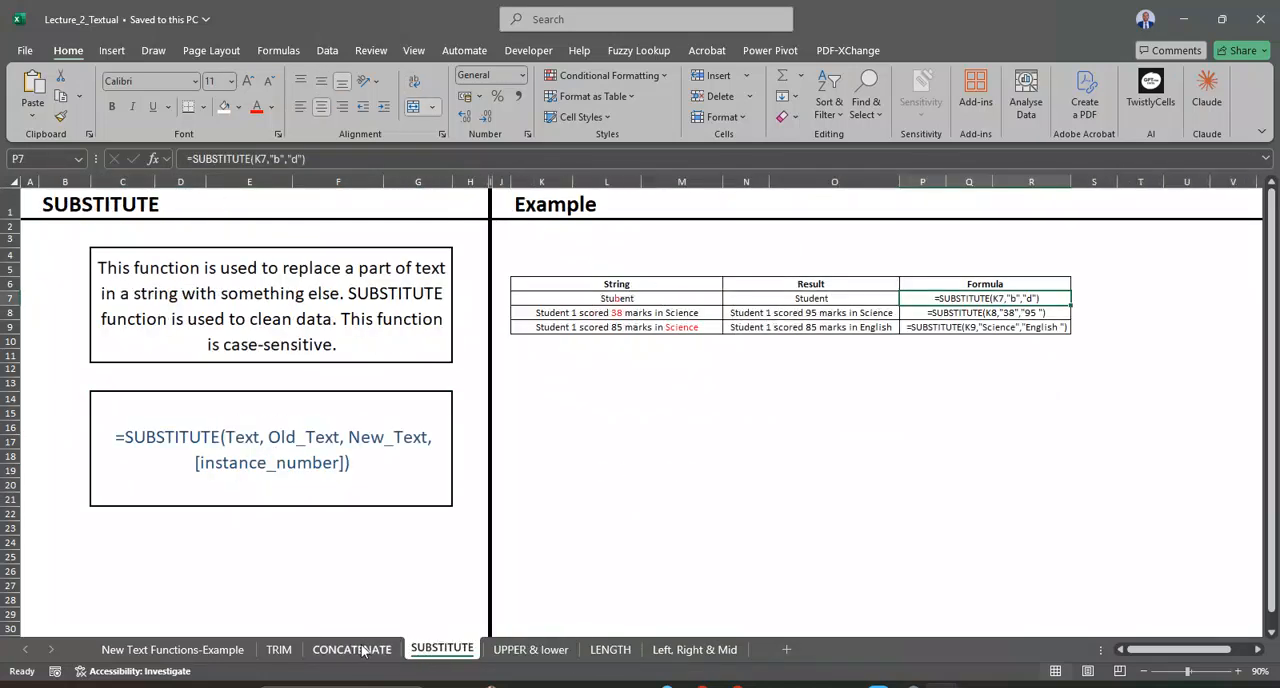
{"action": "left_click", "coordinate": [364, 652]}
{"action": "left_click", "coordinate": [279, 651]}
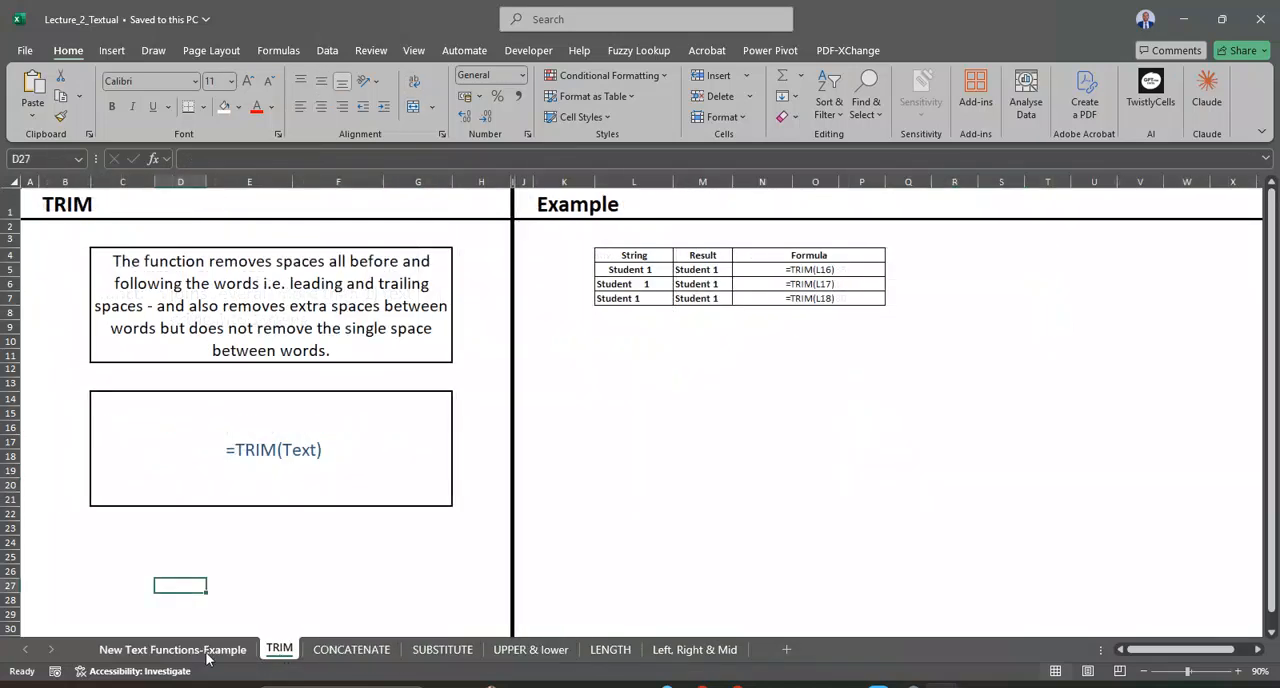
Step: Review the employee data table and the text function reference list on the New Text Functions-Example sheet
{"action": "left_click", "coordinate": [208, 652]}
{"action": "scroll", "coordinate": [457, 505], "scroll_direction": "down", "scroll_amount": 10}
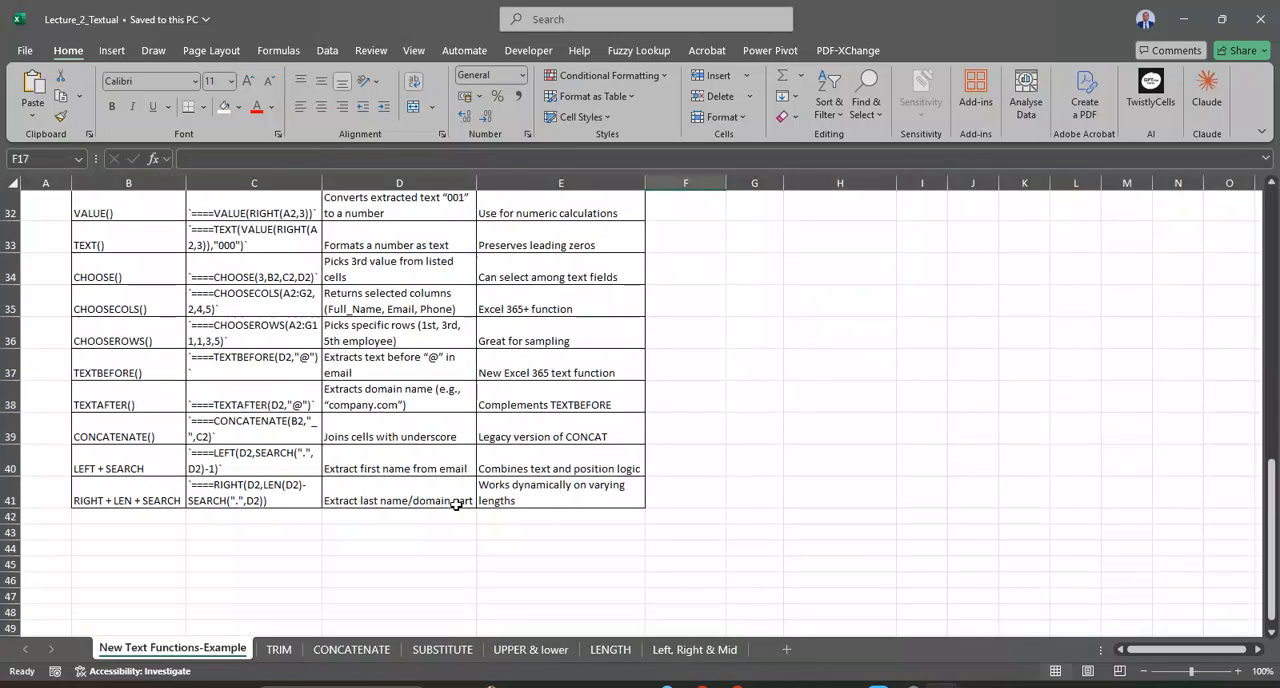
{"action": "scroll", "coordinate": [456, 504], "scroll_direction": "up", "scroll_amount": 10}
{"action": "scroll", "coordinate": [456, 504], "scroll_direction": "down", "scroll_amount": 12}
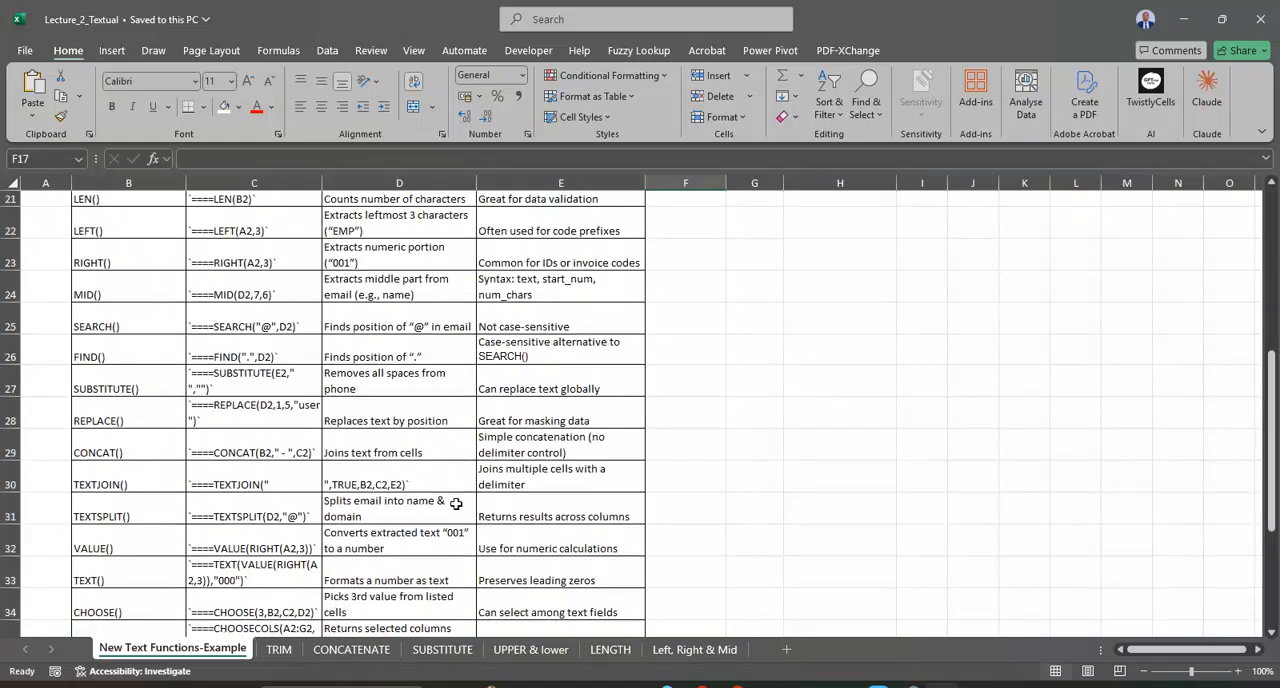
{"action": "scroll", "coordinate": [456, 504], "scroll_direction": "up", "scroll_amount": 12}
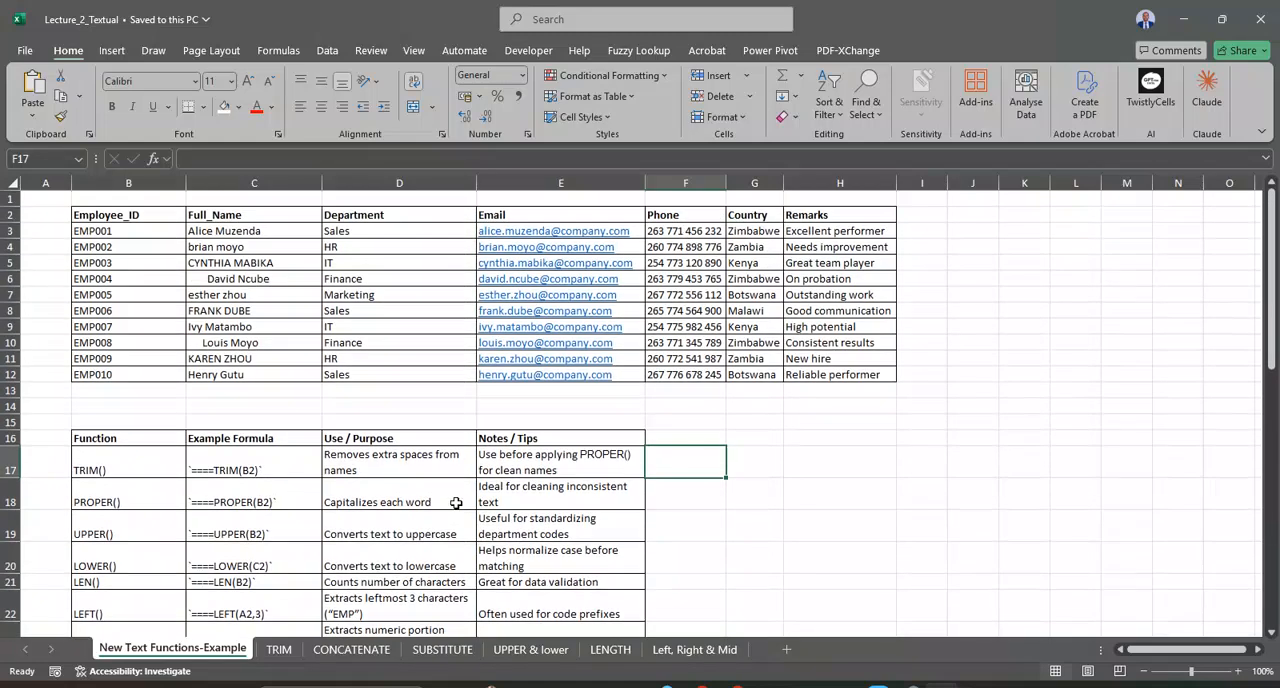
{"action": "scroll", "coordinate": [456, 504], "scroll_direction": "down", "scroll_amount": 12}
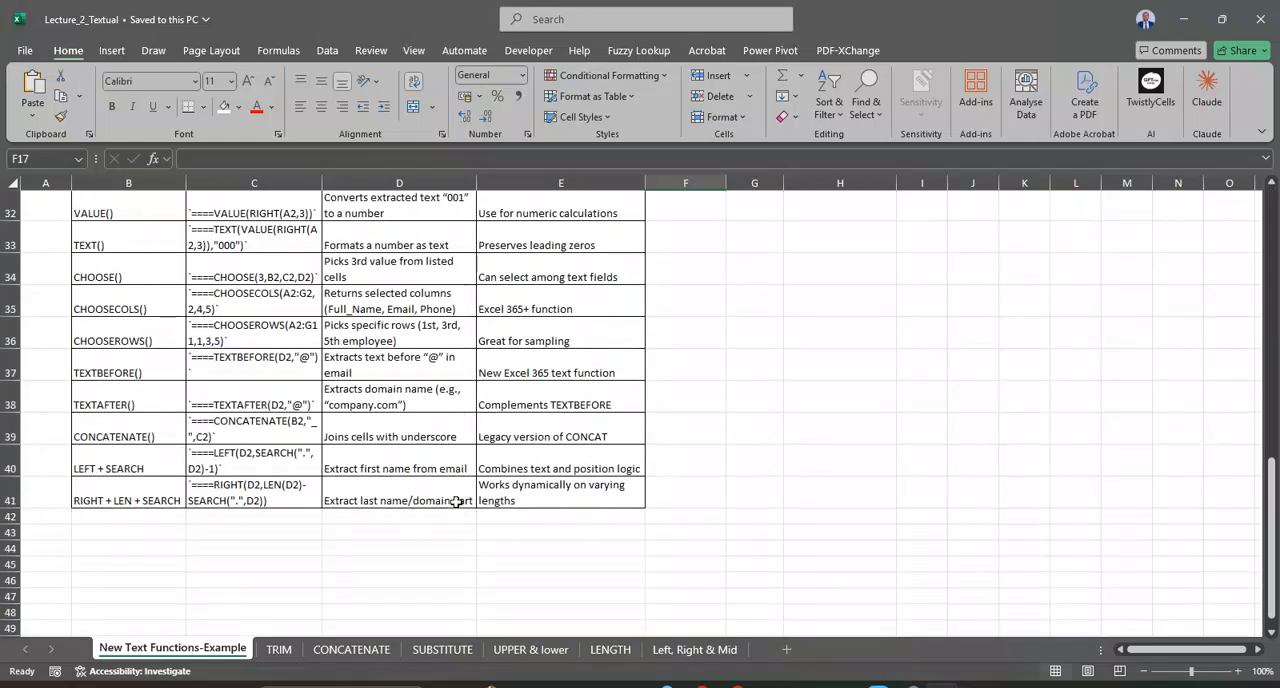
{"action": "scroll", "coordinate": [456, 504], "scroll_direction": "up", "scroll_amount": 12}
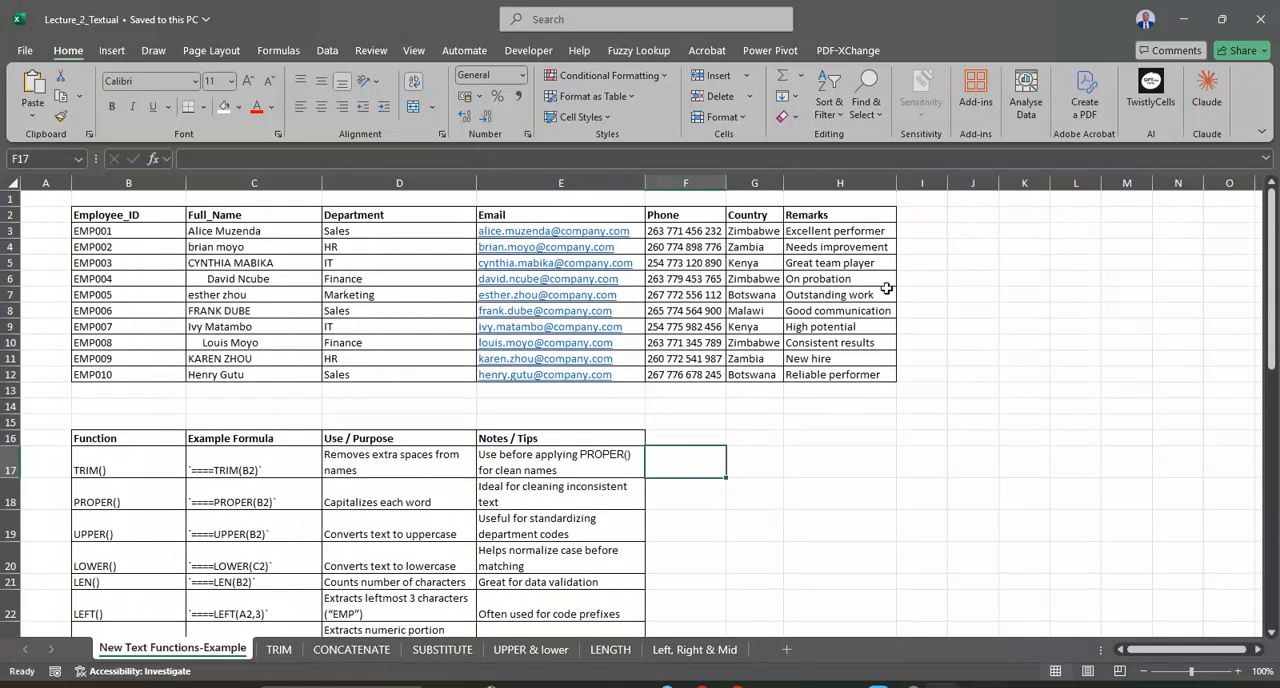
Step: Examine the syntax box and the example formulas in the Formula column on the TRIM sheet
{"action": "left_click", "coordinate": [280, 649]}
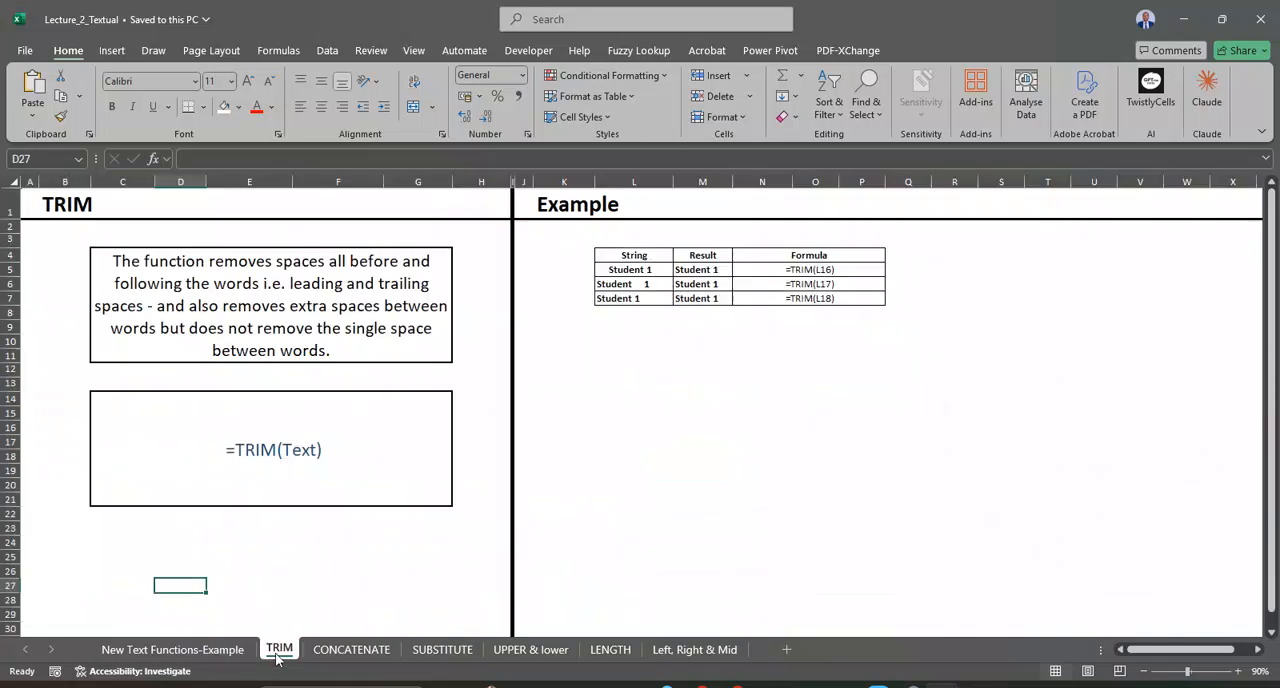
{"action": "left_click", "coordinate": [353, 397]}
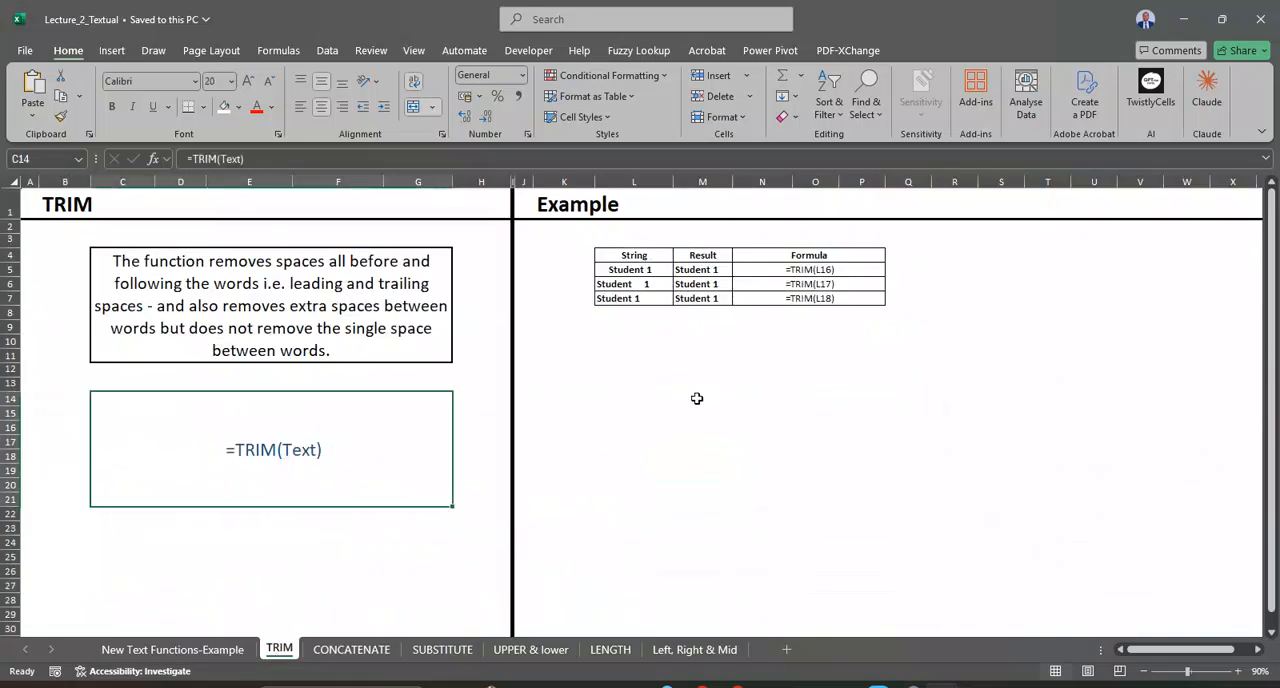
{"action": "left_click", "coordinate": [703, 397]}
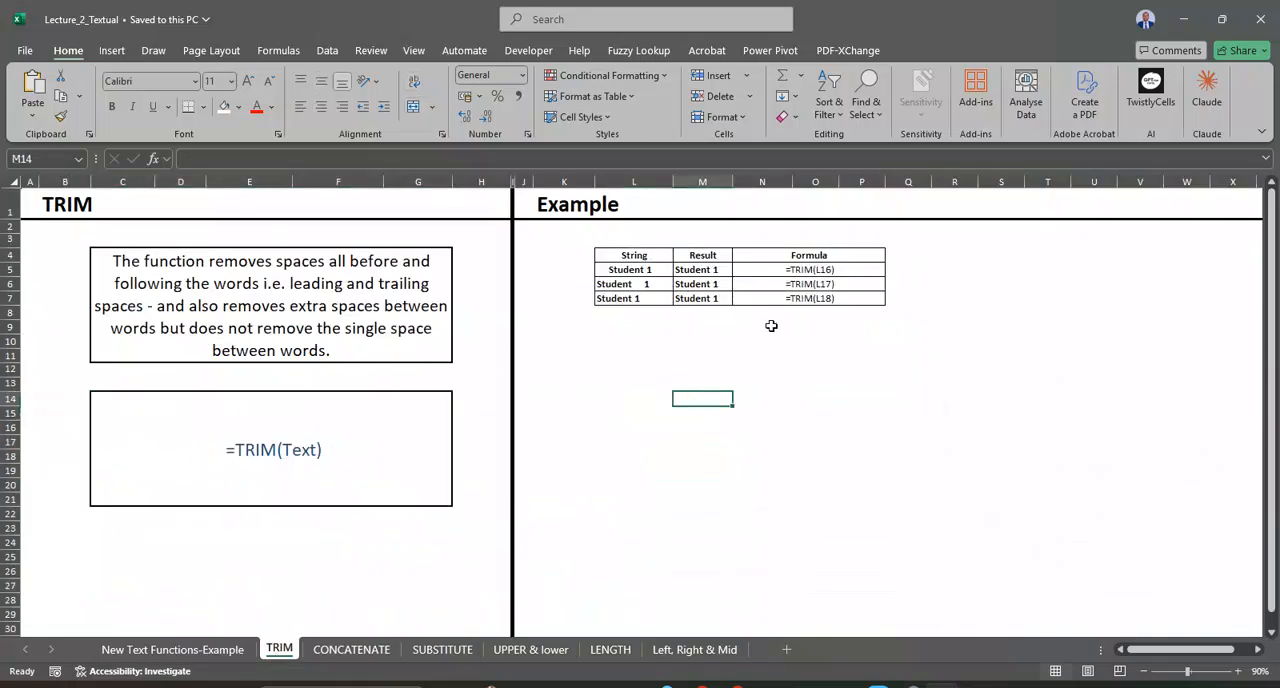
{"action": "left_click", "coordinate": [844, 270]}
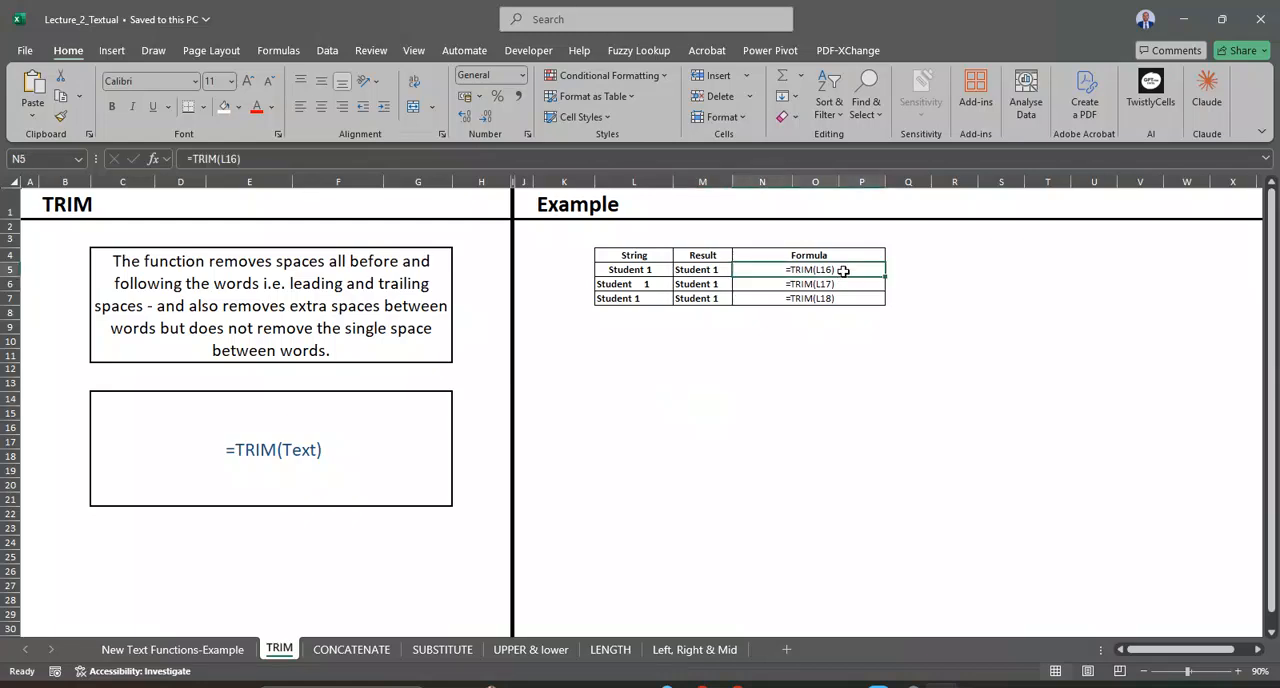
{"action": "double_click", "coordinate": [844, 270]}
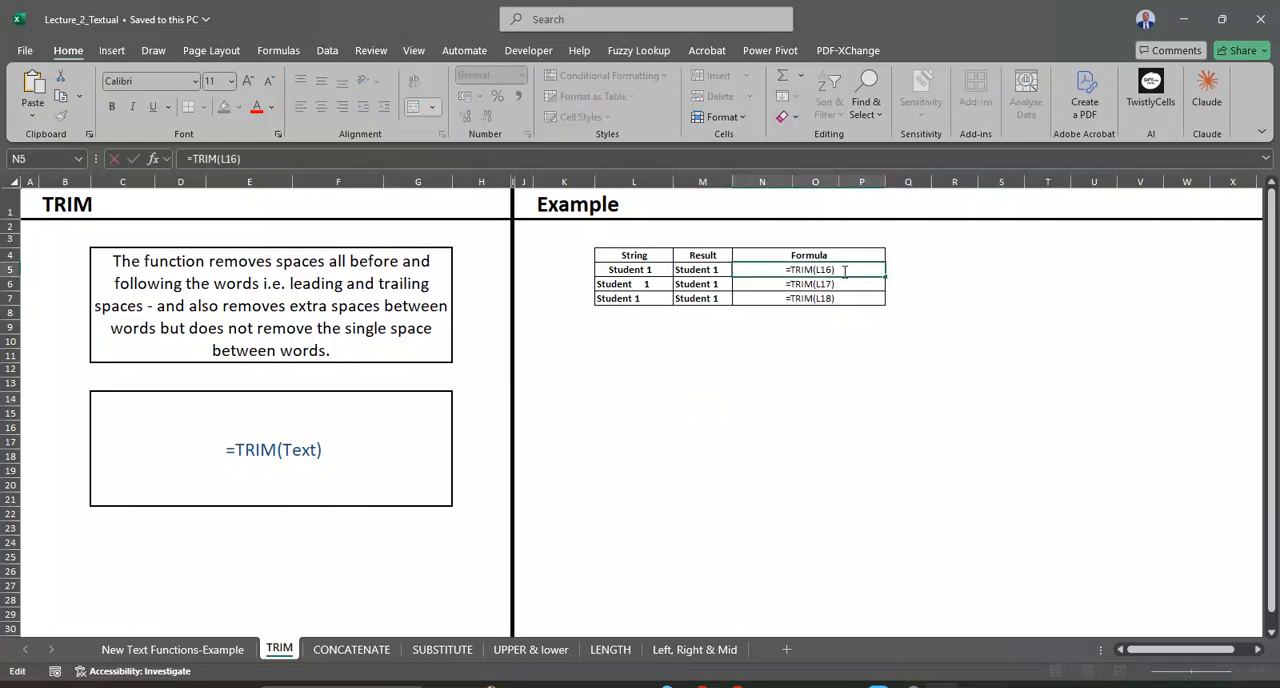
{"action": "key", "text": "Return"}
{"action": "key", "text": "Return"}
{"action": "key", "text": "Return"}
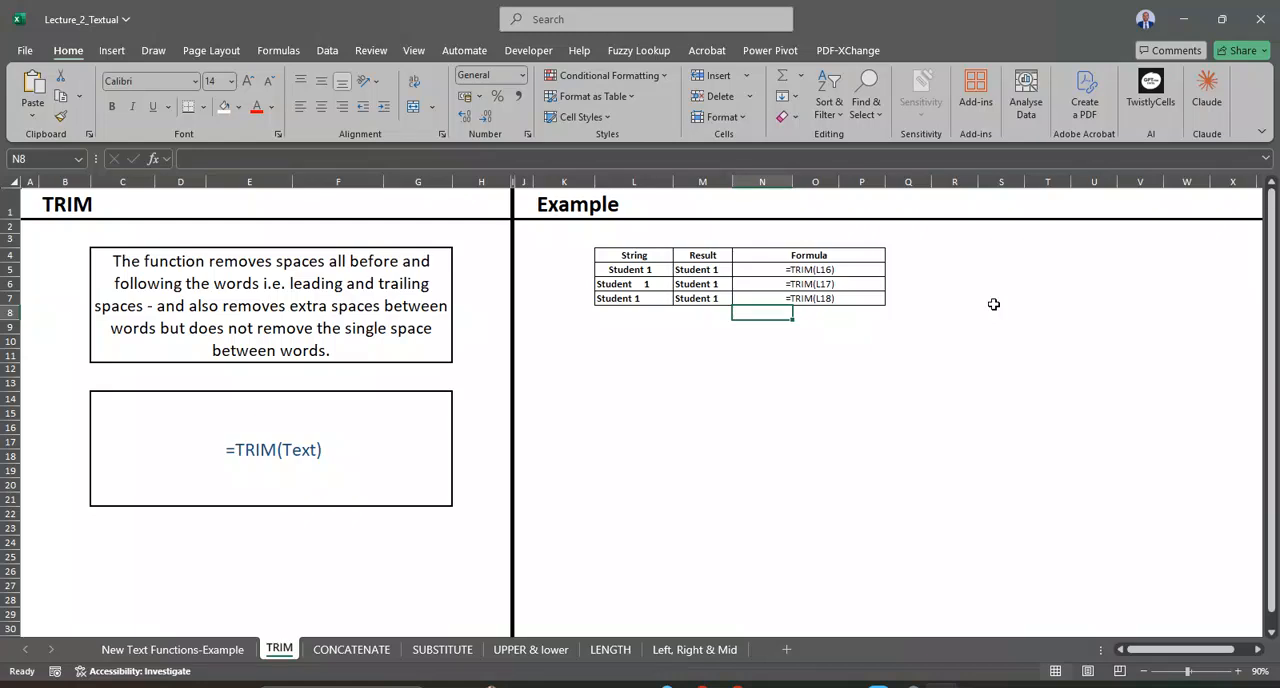
Step: Enter a TRIM formula in R5 that cleans the string in L5
{"action": "left_click", "coordinate": [641, 270]}
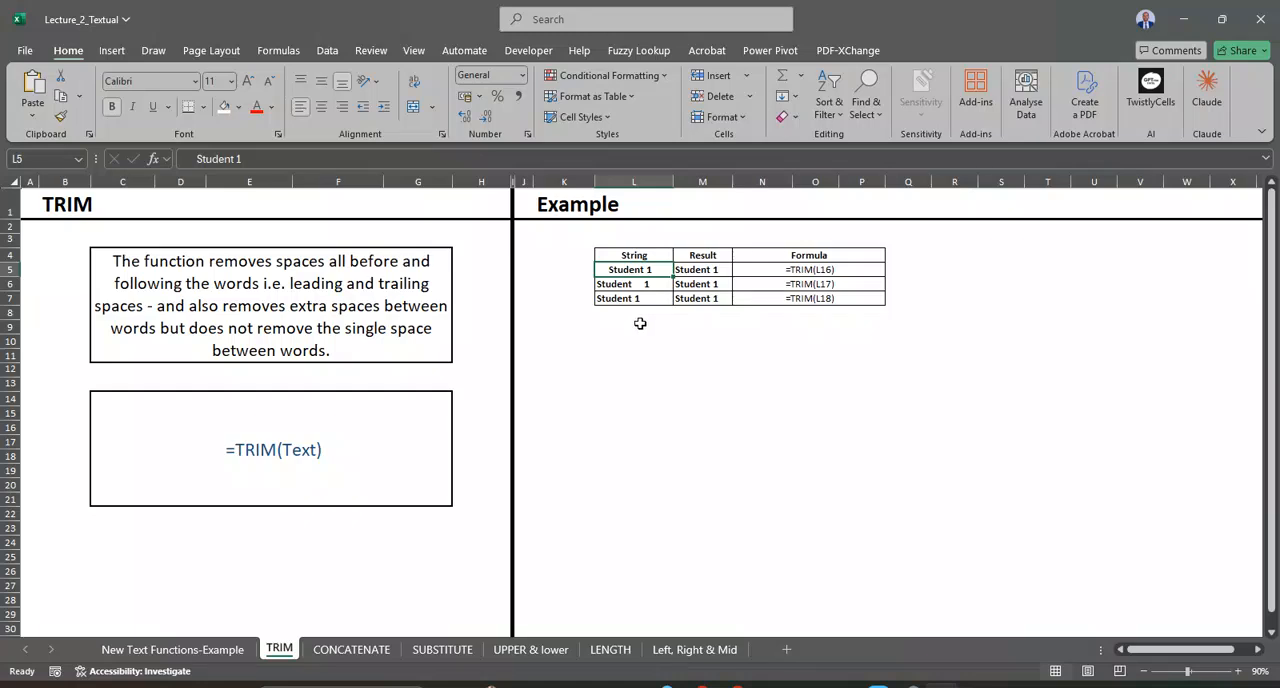
{"action": "left_click", "coordinate": [932, 268]}
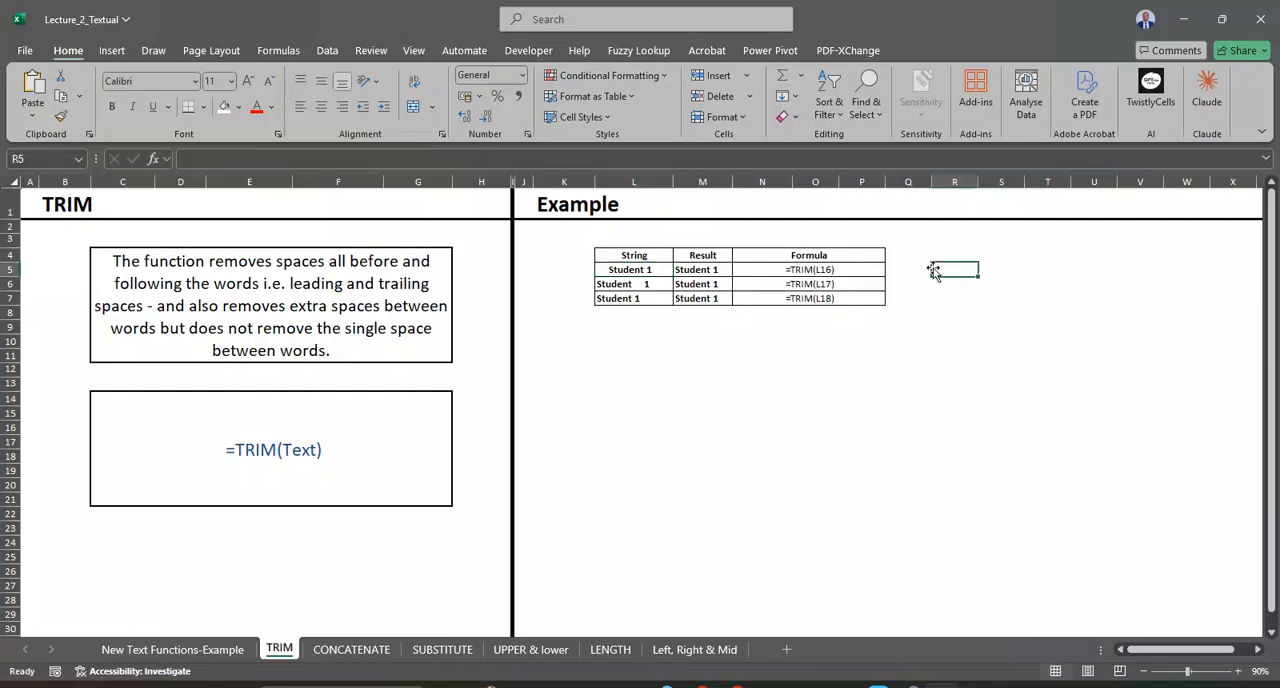
{"action": "type", "text": "=trim"}
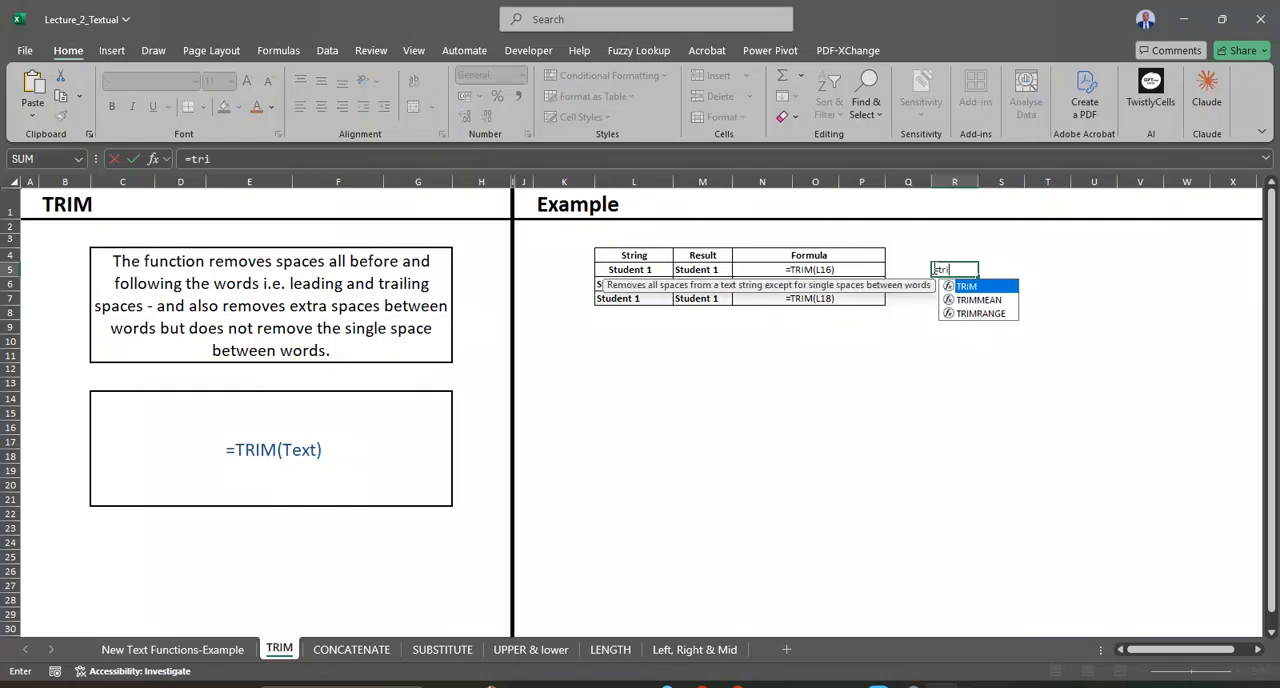
{"action": "double_click", "coordinate": [994, 288]}
{"action": "left_click", "coordinate": [654, 269]}
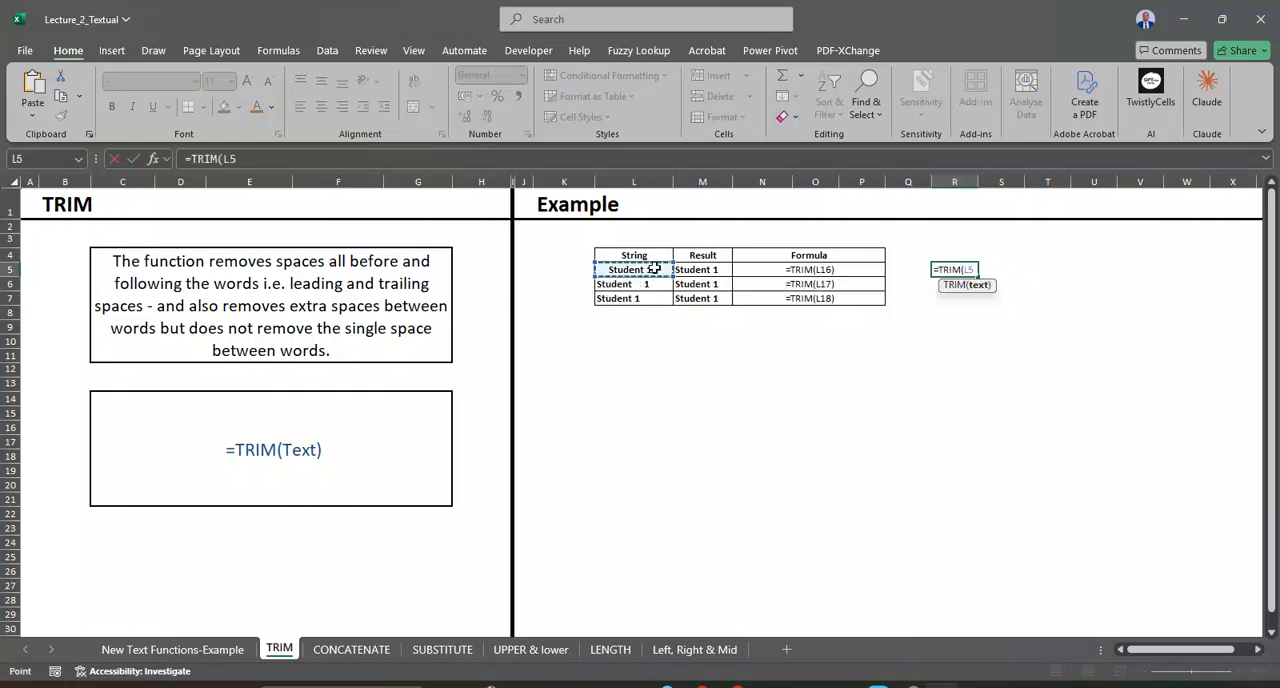
{"action": "key", "text": "Return"}
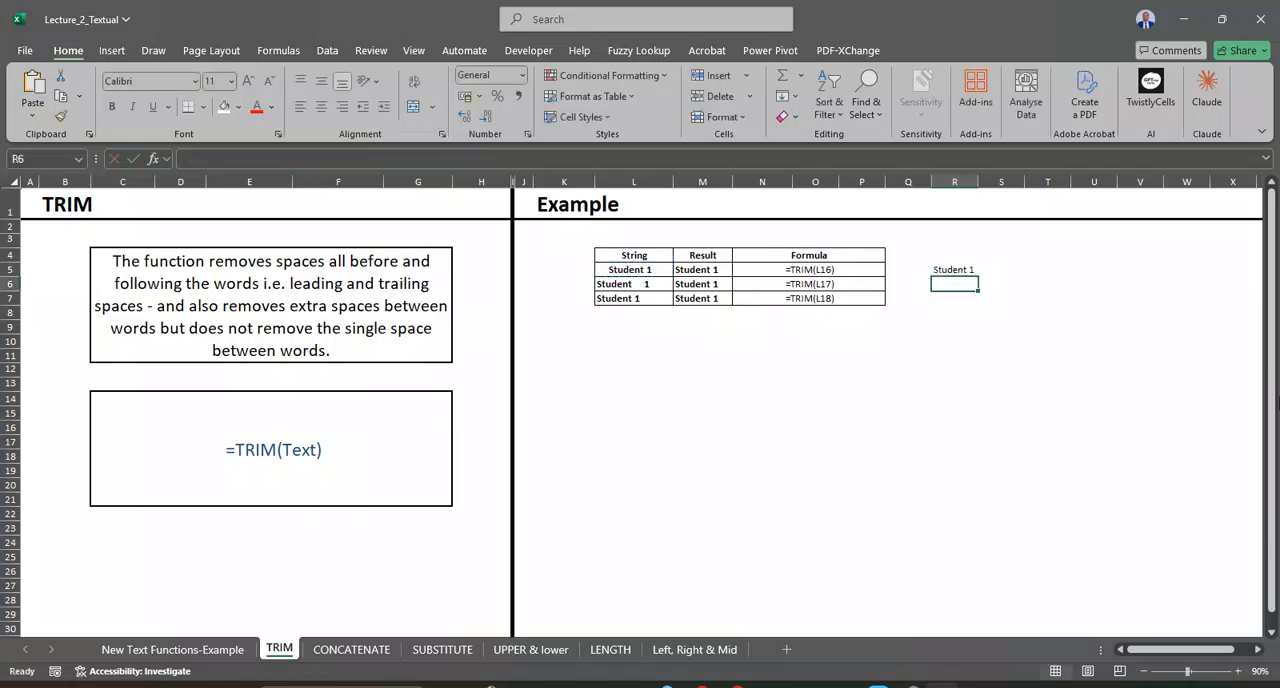
Step: Apply all borders to the range R4:U7
{"action": "left_click", "coordinate": [930, 242]}
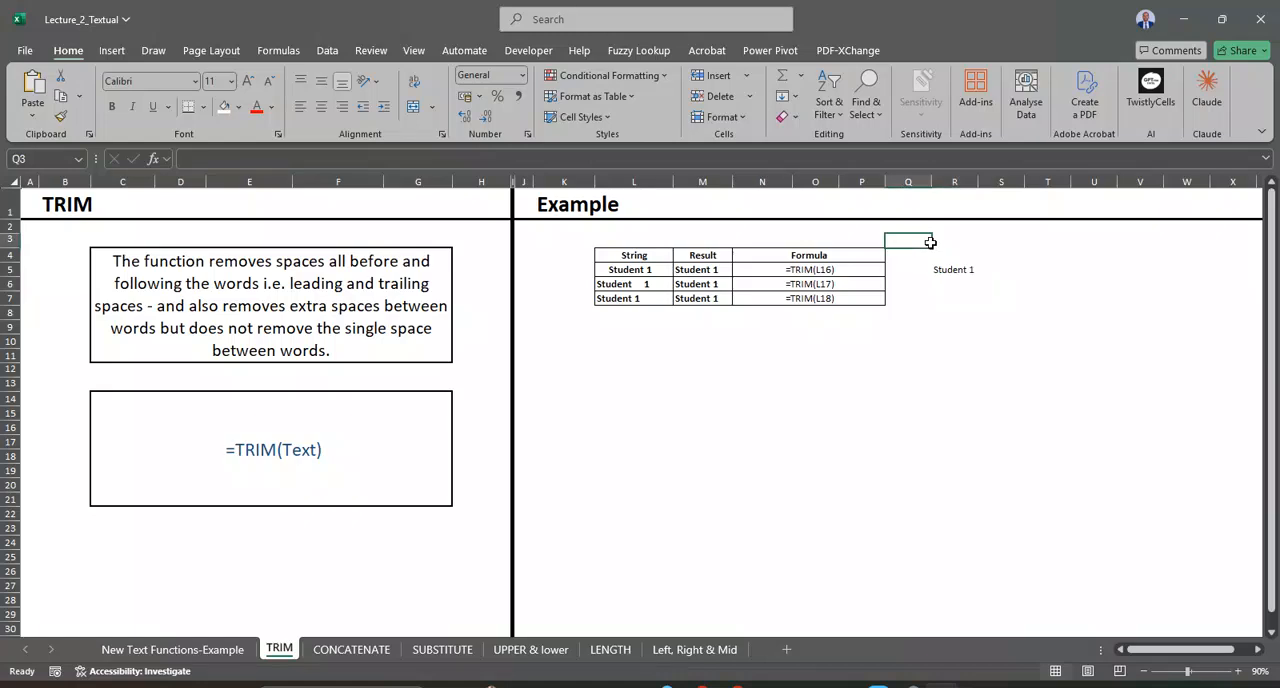
{"action": "left_click_drag", "start_coordinate": [948, 245], "coordinate": [1143, 301]}
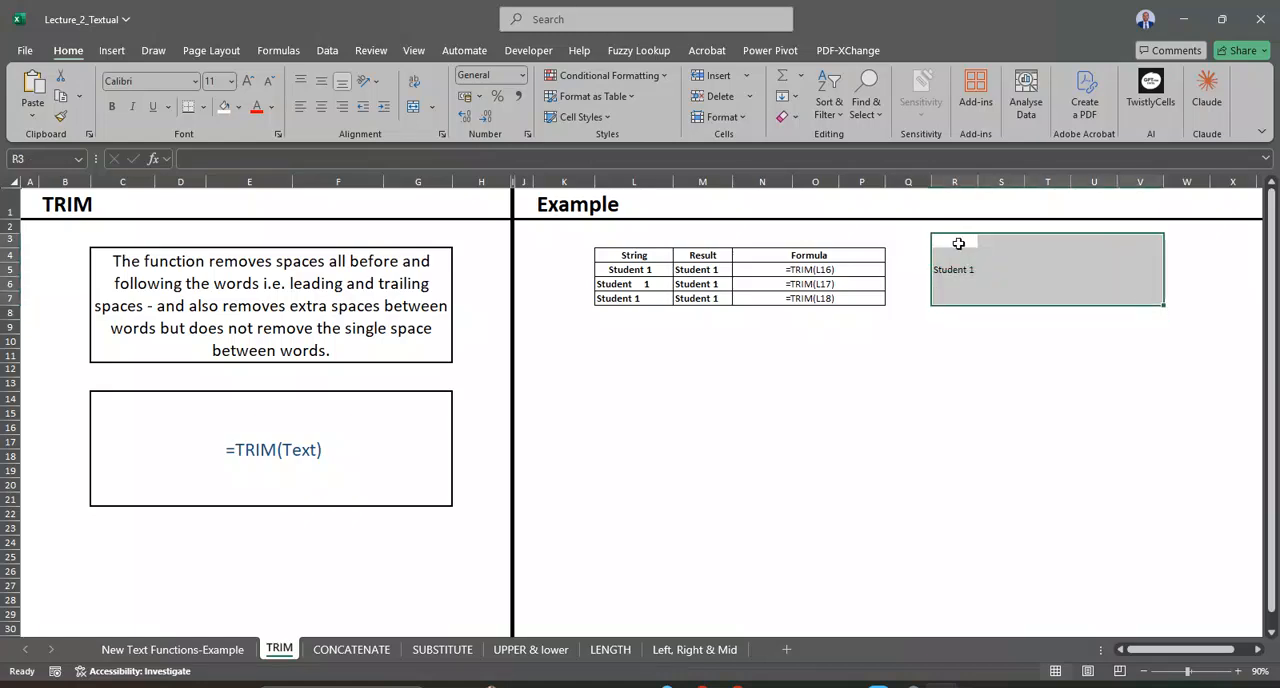
{"action": "left_click_drag", "start_coordinate": [952, 252], "coordinate": [1116, 301]}
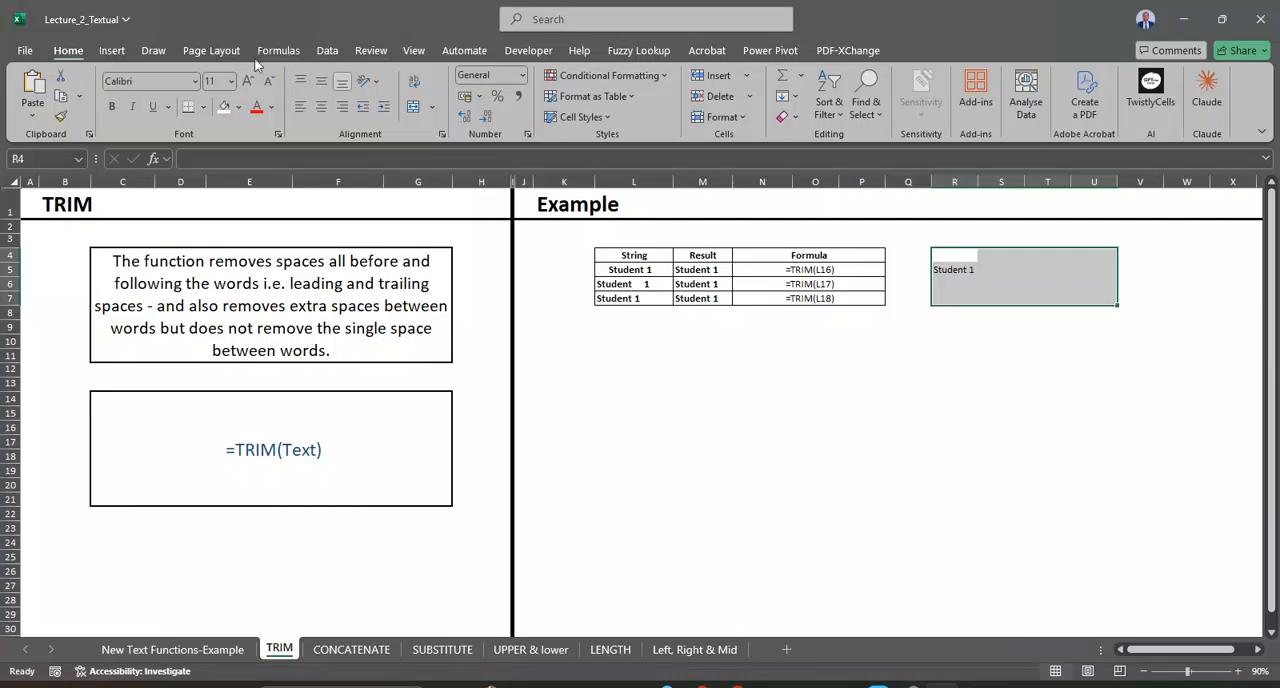
{"action": "left_click", "coordinate": [203, 107]}
{"action": "left_click", "coordinate": [250, 266]}
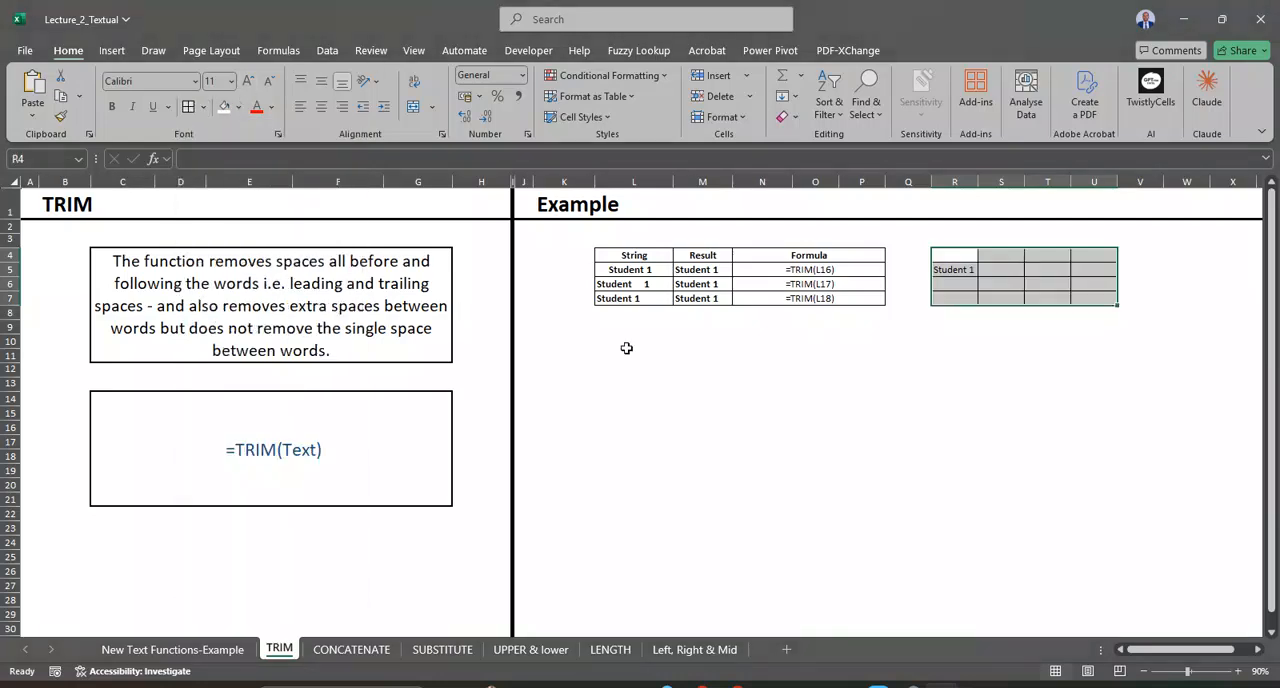
{"action": "left_click", "coordinate": [977, 352]}
Step: Fill the TRIM formula from R5 down to R7 and fit column R's width to its contents
{"action": "left_click", "coordinate": [960, 268]}
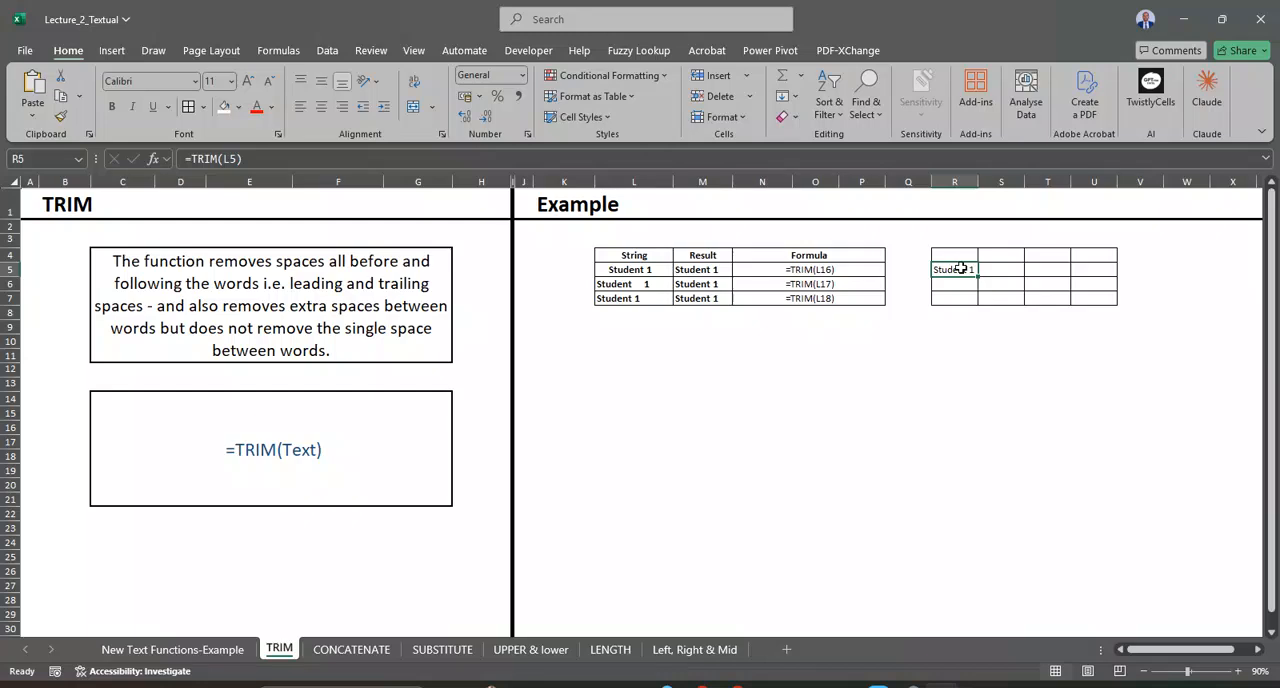
{"action": "left_click_drag", "start_coordinate": [980, 278], "coordinate": [1002, 308]}
{"action": "double_click", "coordinate": [980, 180]}
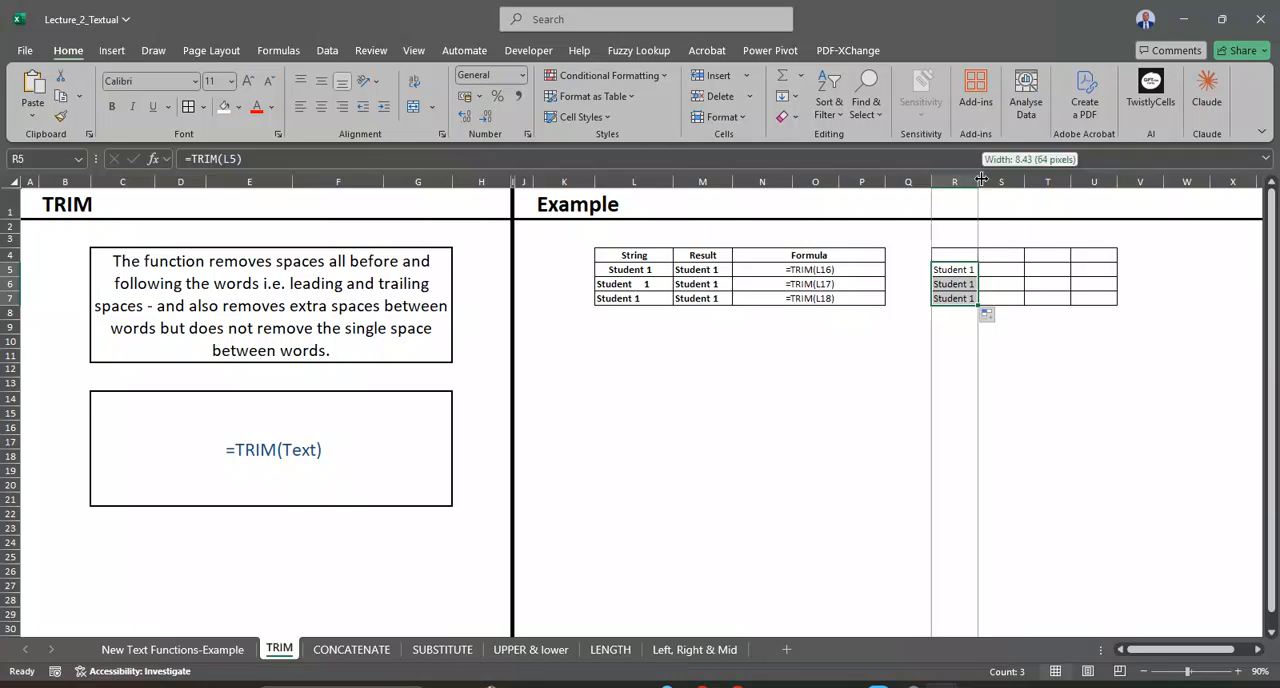
Step: Inspect the spacing inside the source string in L6 without changing it
{"action": "double_click", "coordinate": [665, 286]}
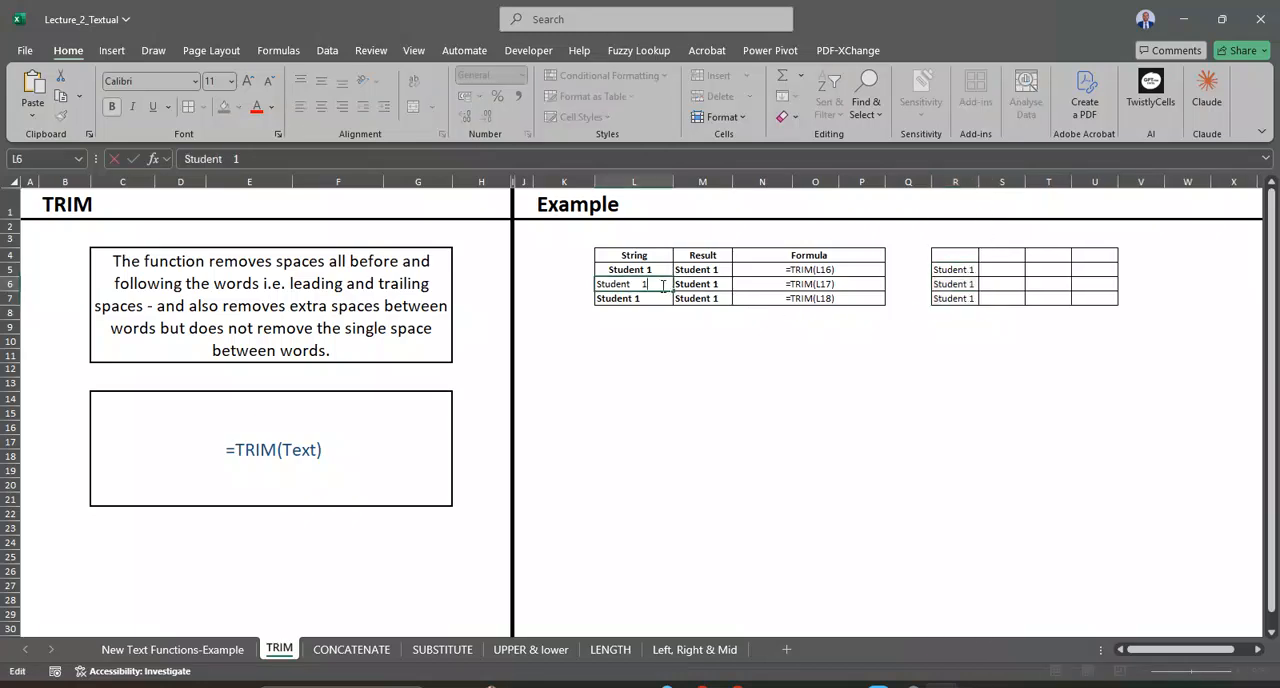
{"action": "key", "text": "Return"}
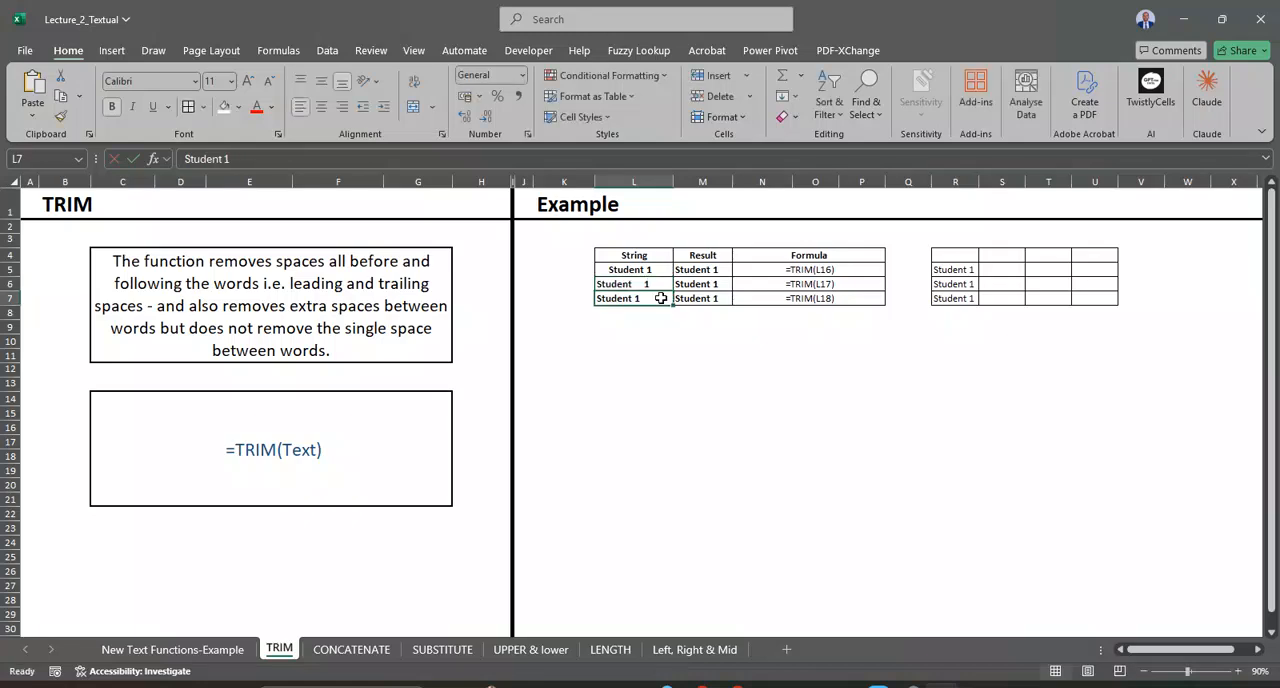
{"action": "left_click", "coordinate": [1005, 272]}
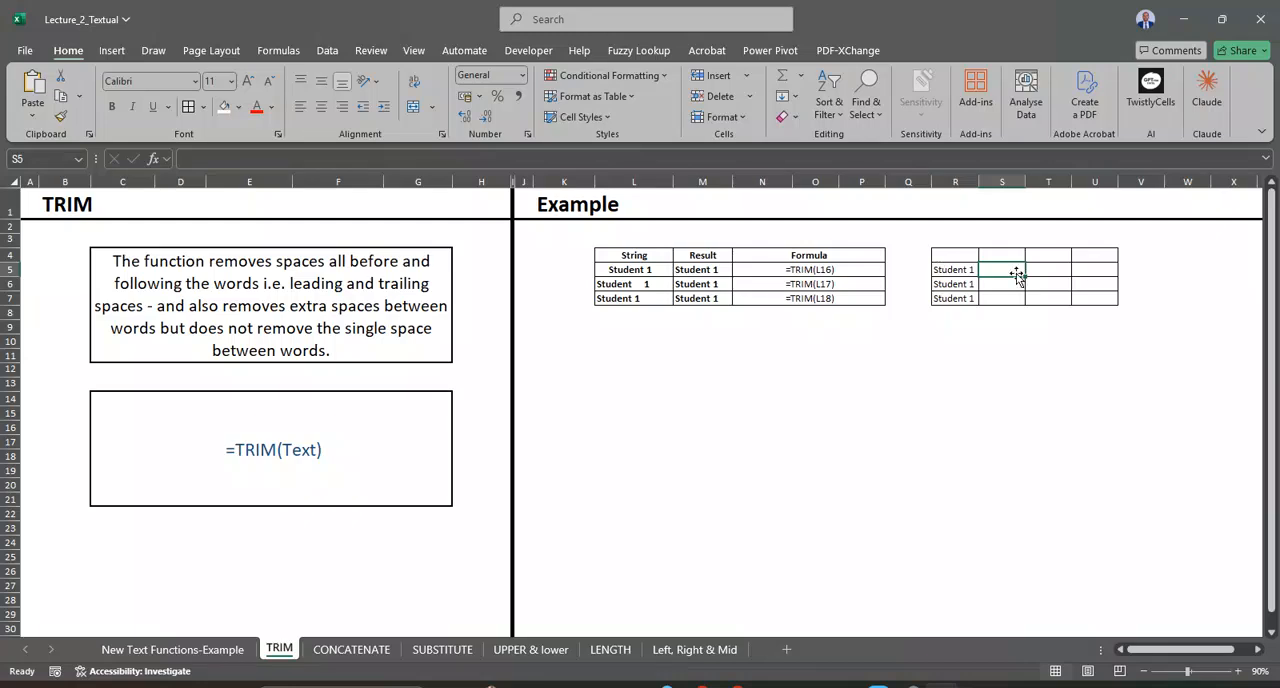
{"action": "type", "text": "="}
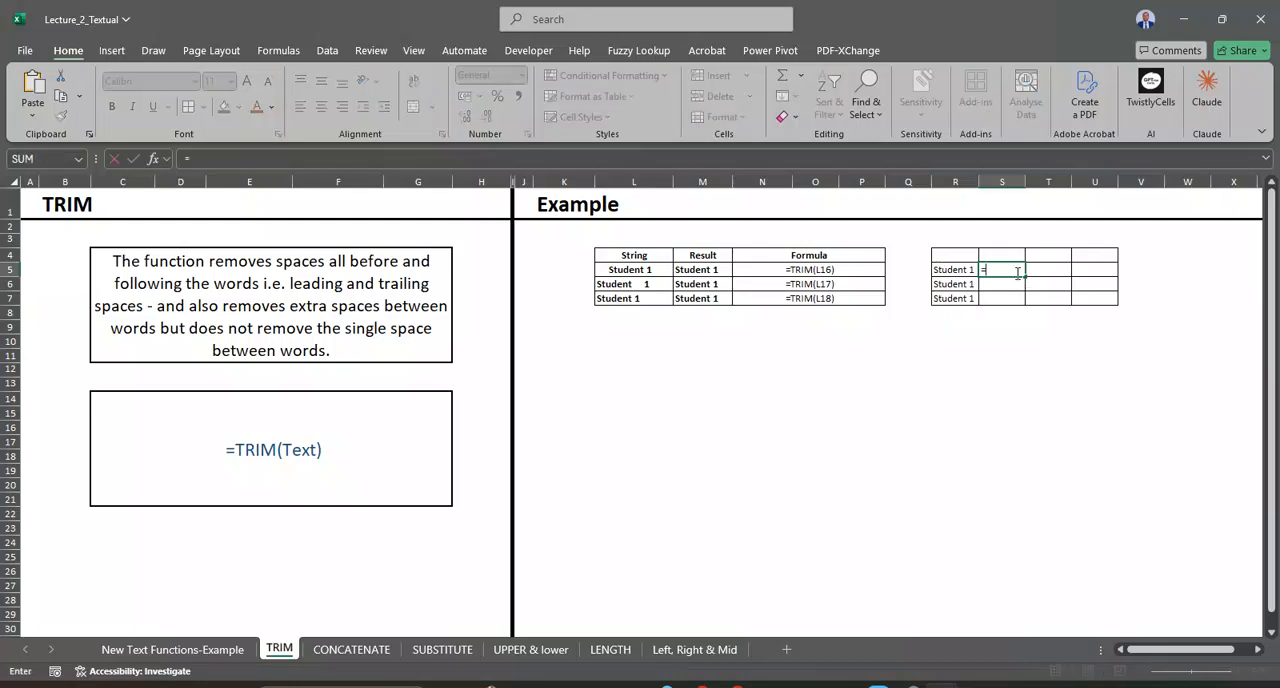
{"action": "type", "text": "l"}
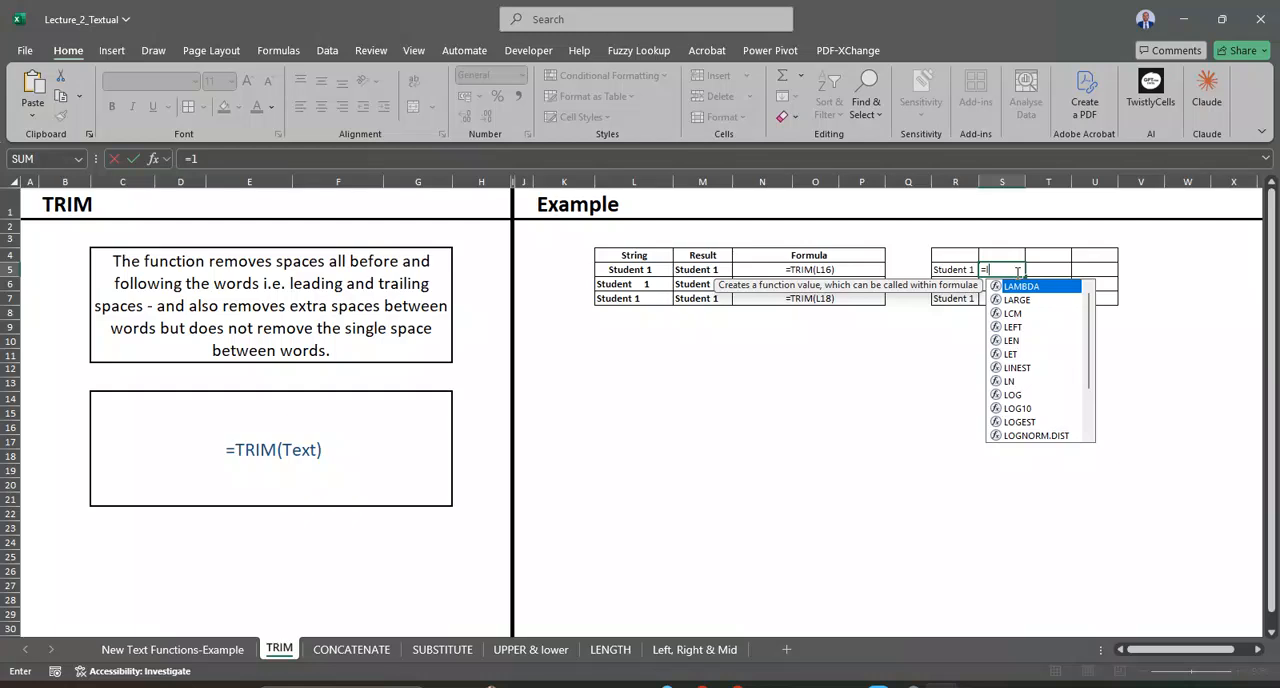
{"action": "type", "text": "t"}
{"action": "key", "text": "BackSpace"}
{"action": "key", "text": "BackSpace"}
{"action": "type", "text": "lt"}
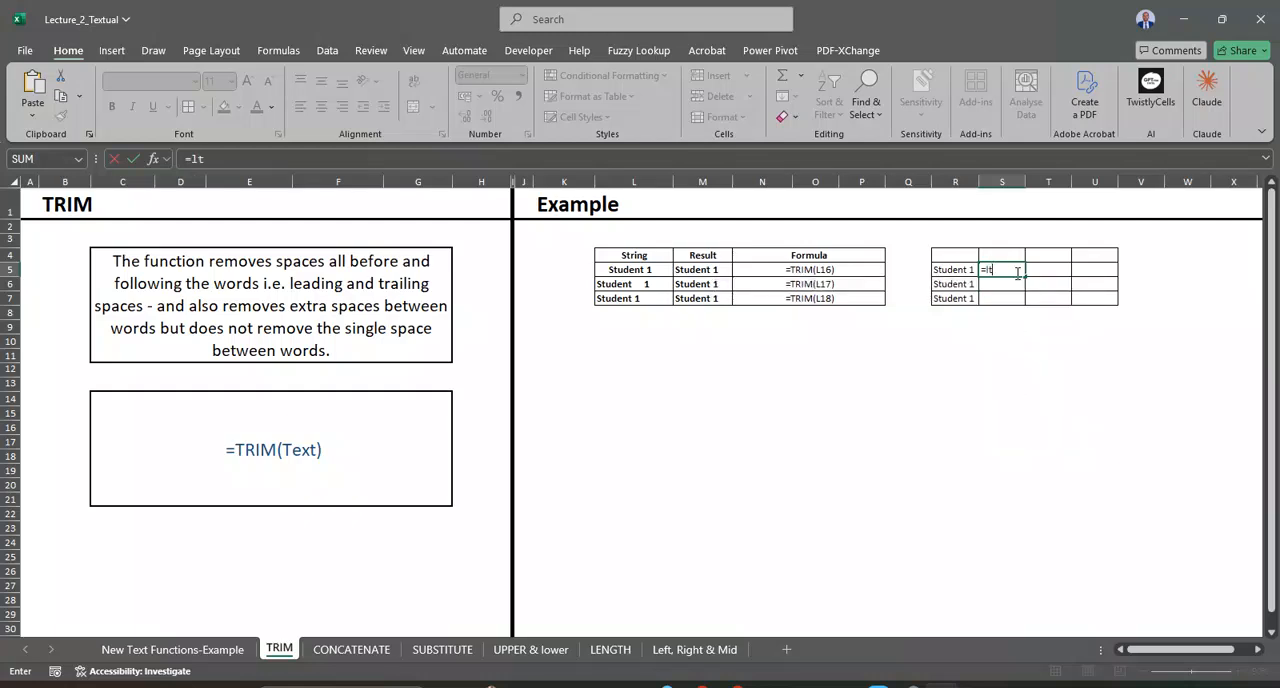
{"action": "key", "text": "BackSpace"}
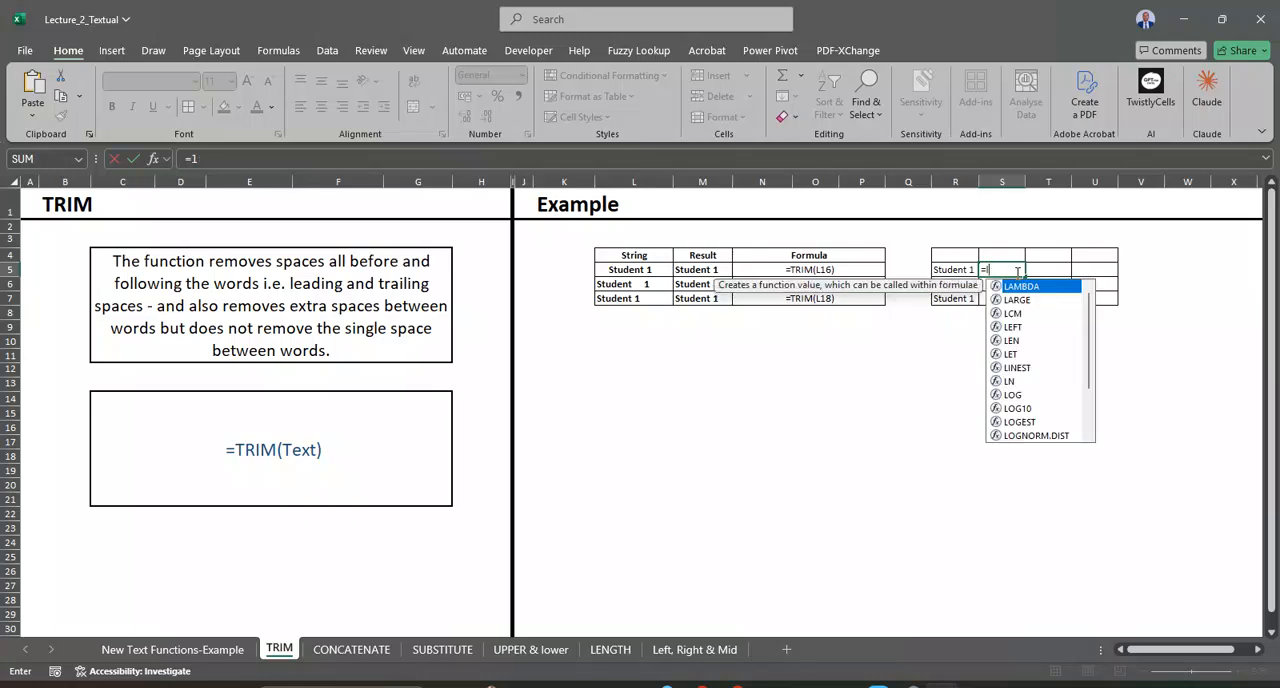
{"action": "key", "text": "BackSpace"}
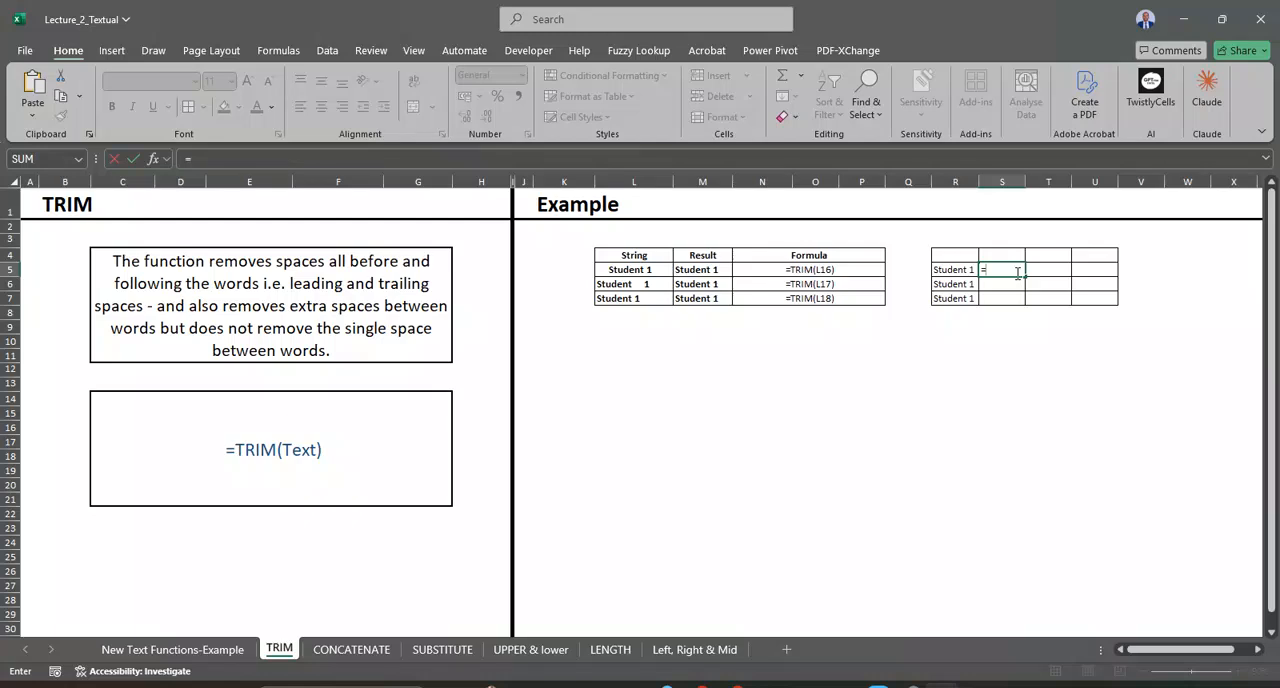
{"action": "key", "text": "BackSpace"}
{"action": "key", "text": "Return"}
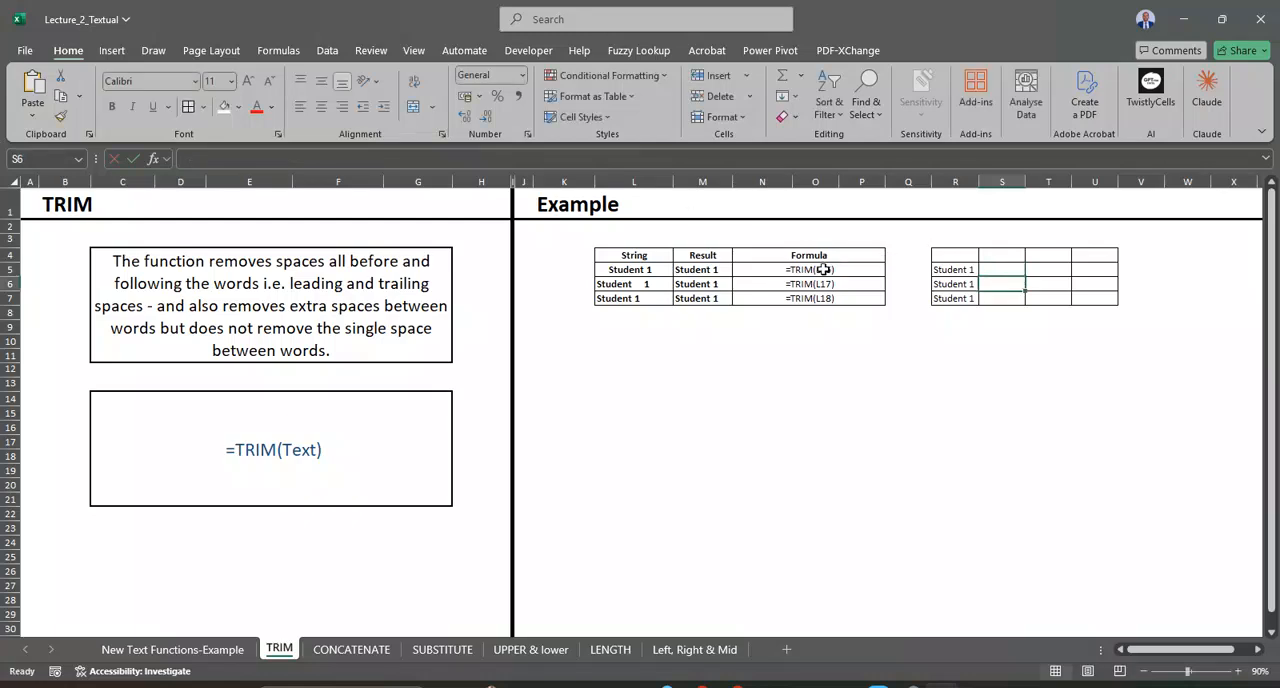
{"action": "left_click", "coordinate": [866, 268]}
{"action": "left_click", "coordinate": [989, 269]}
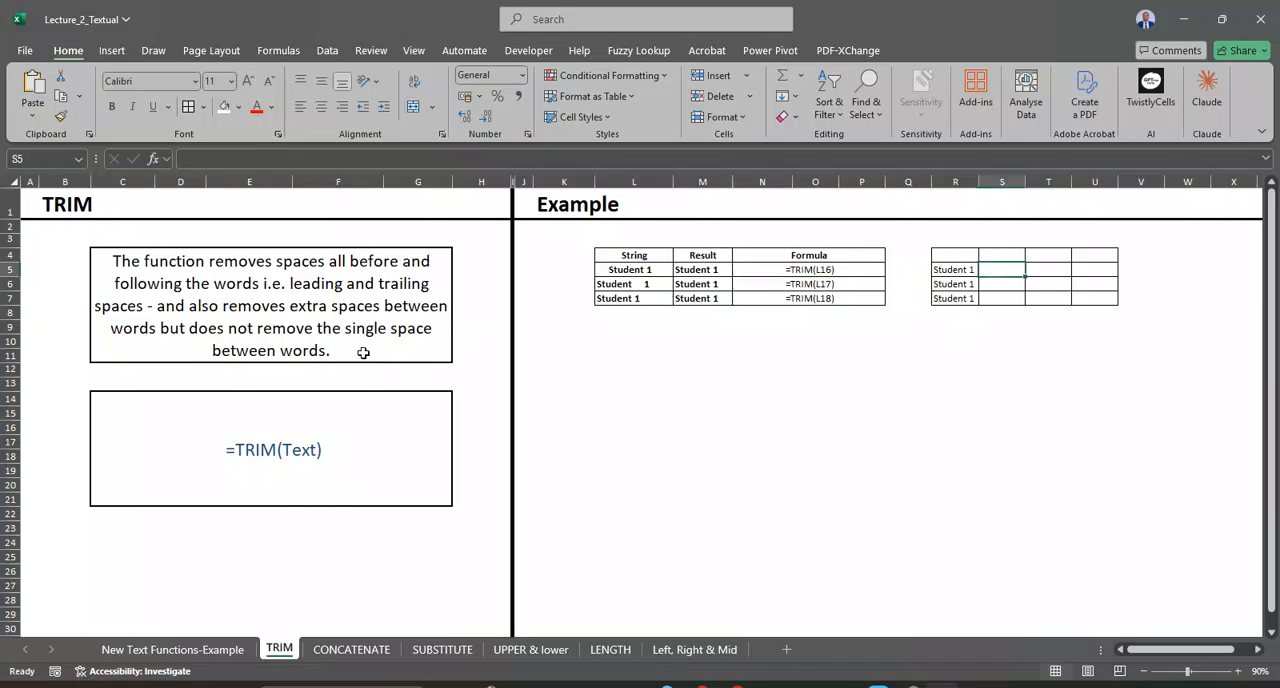
Step: On the CONCATENATE sheet, enter the headers First Name in K23 and Surname in L23
{"action": "left_click", "coordinate": [352, 652]}
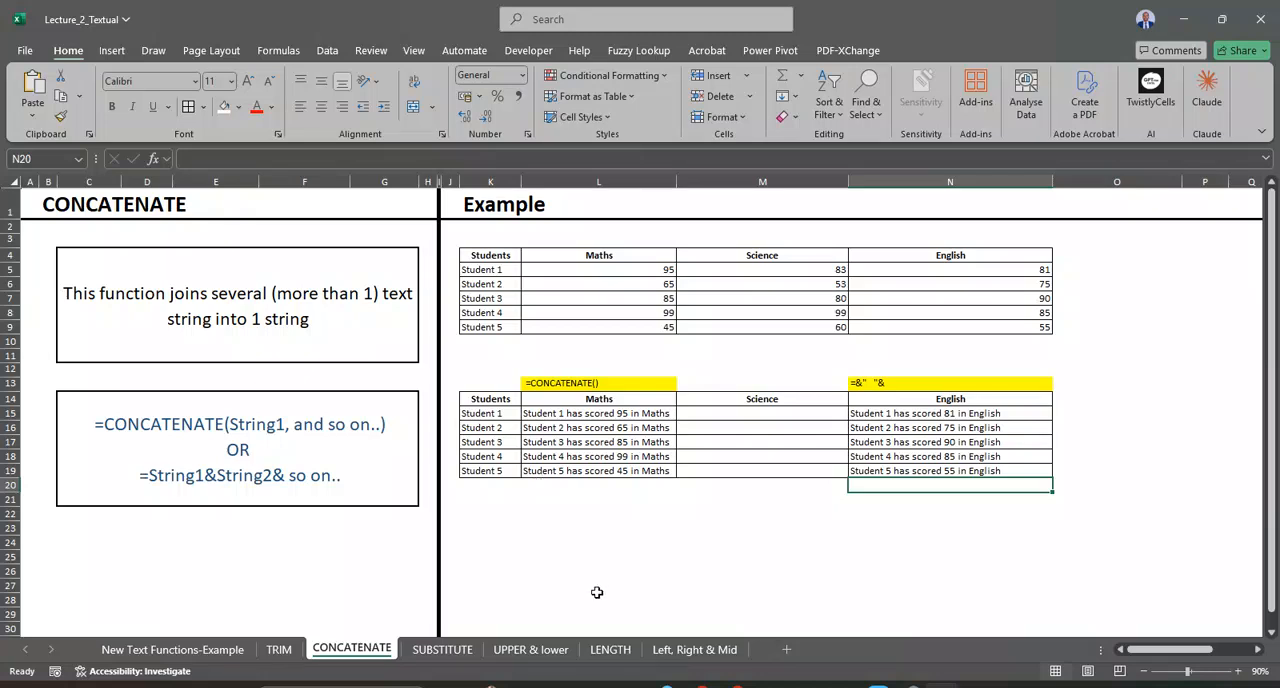
{"action": "left_click", "coordinate": [515, 500]}
{"action": "left_click", "coordinate": [509, 523]}
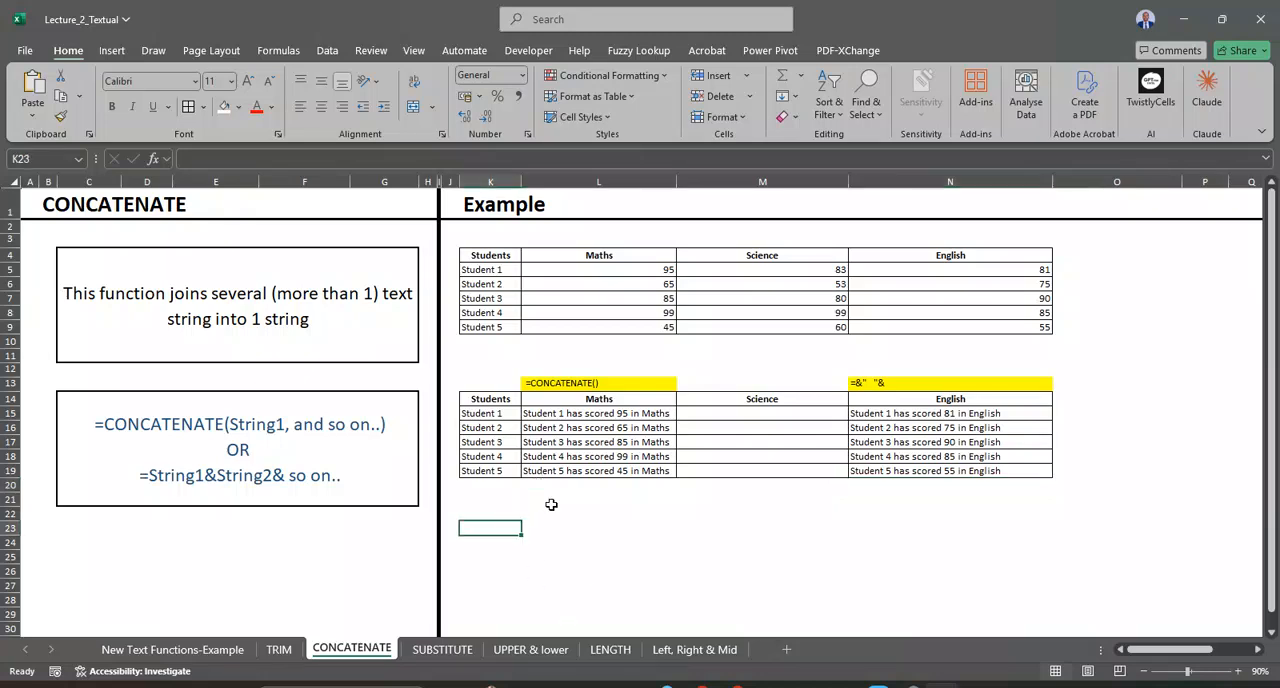
{"action": "scroll", "coordinate": [705, 412], "scroll_direction": "down", "scroll_amount": 2}
{"action": "scroll", "coordinate": [699, 419], "scroll_direction": "up", "scroll_amount": 2}
{"action": "type", "text": "First nam"}
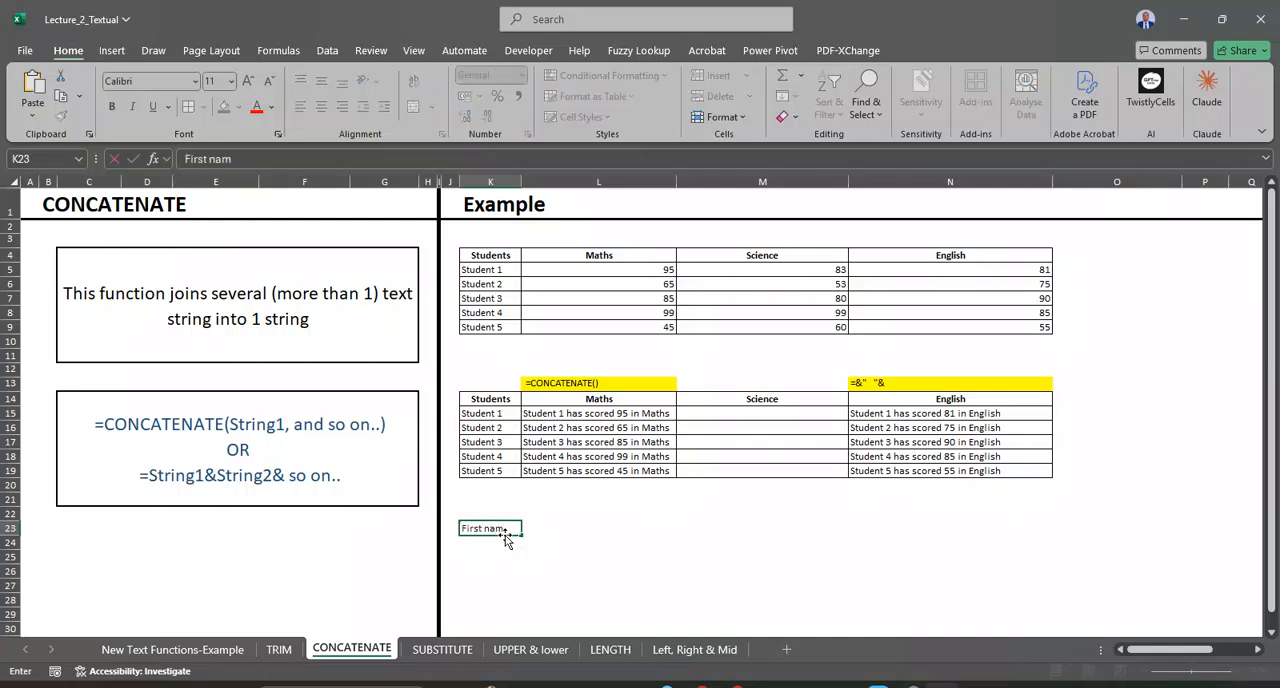
{"action": "key", "text": "BackSpace"}
{"action": "key", "text": "BackSpace"}
{"action": "key", "text": "BackSpace"}
{"action": "type", "text": "Name"}
{"action": "key", "text": "Tab"}
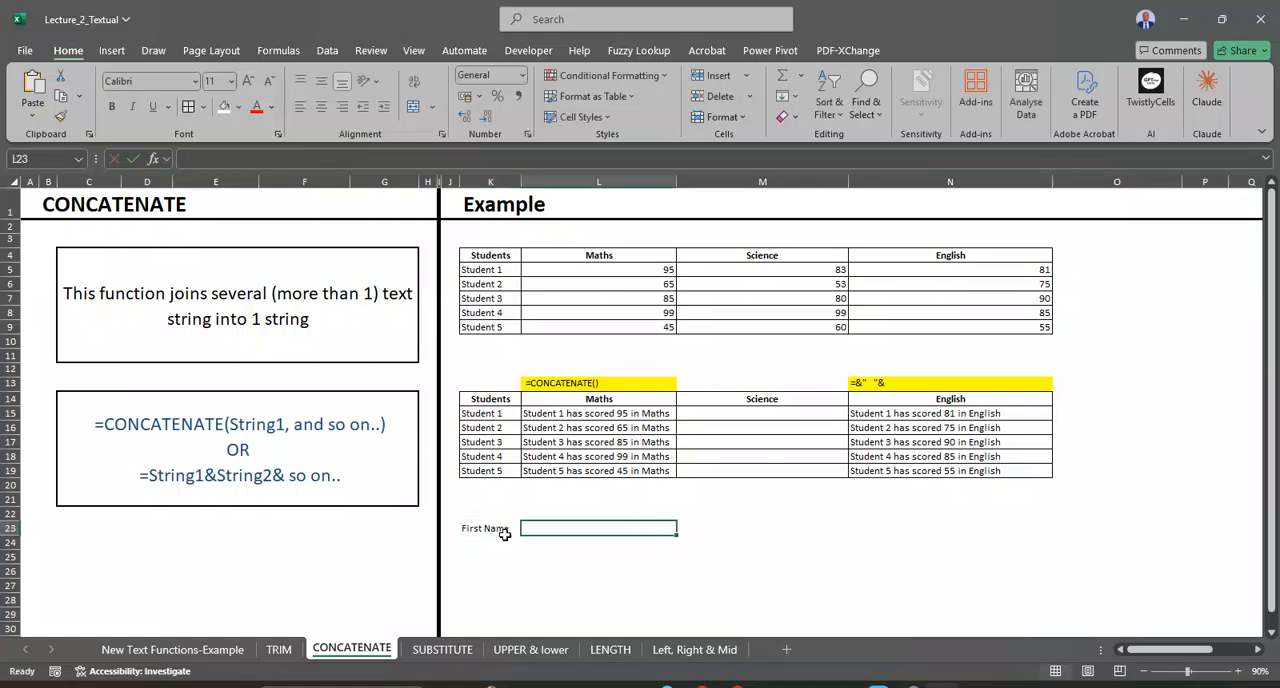
{"action": "type", "text": "Surname"}
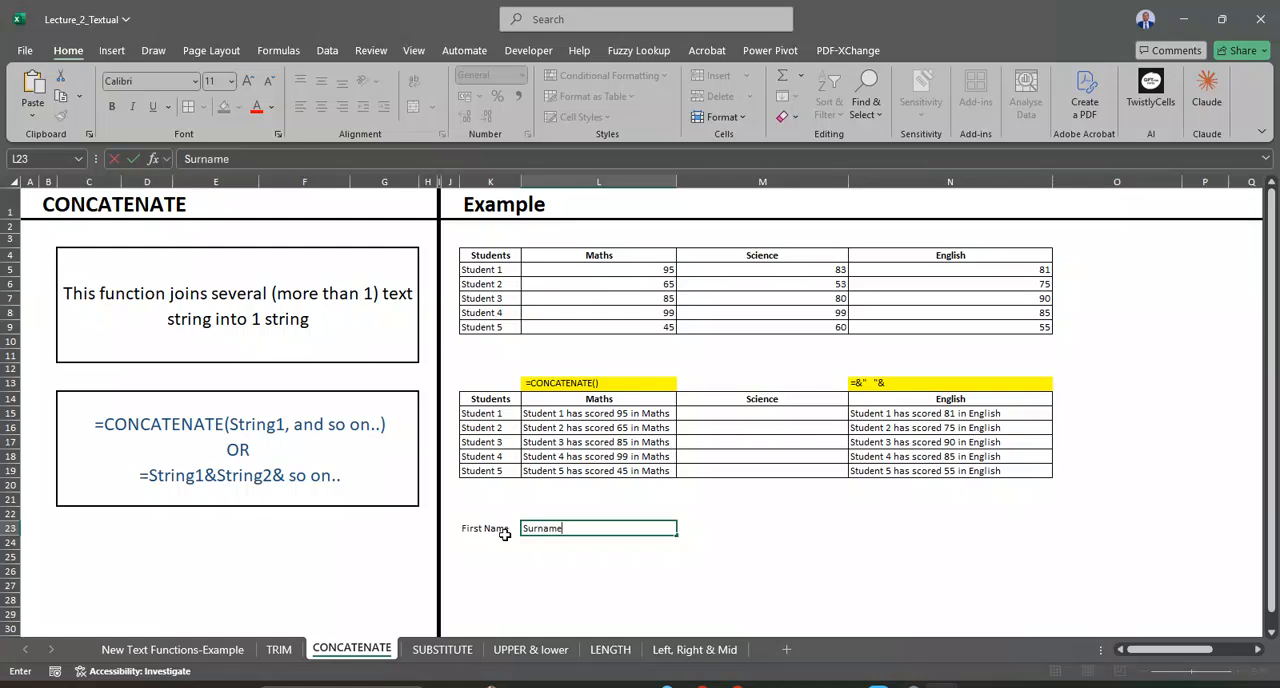
{"action": "key", "text": "Return"}
Step: Enter two sample people's first names in K24 and K25 under the First Name header
{"action": "left_click", "coordinate": [493, 541]}
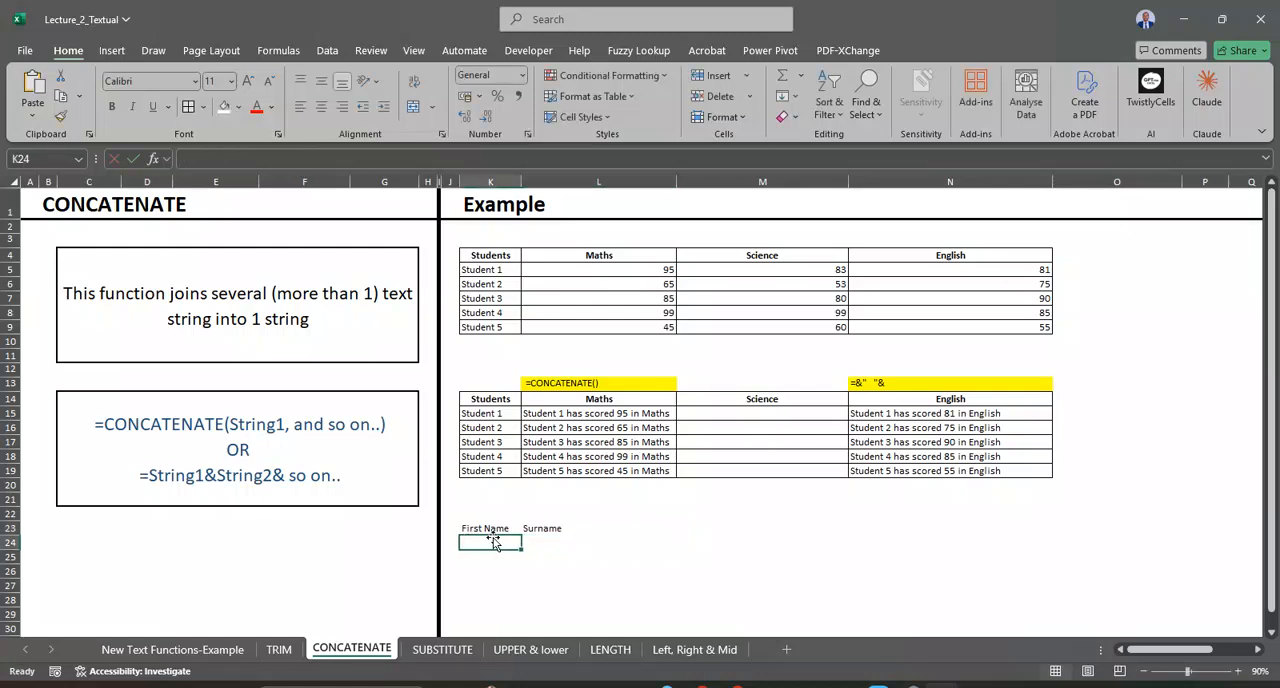
{"action": "type", "text": "Felistas"}
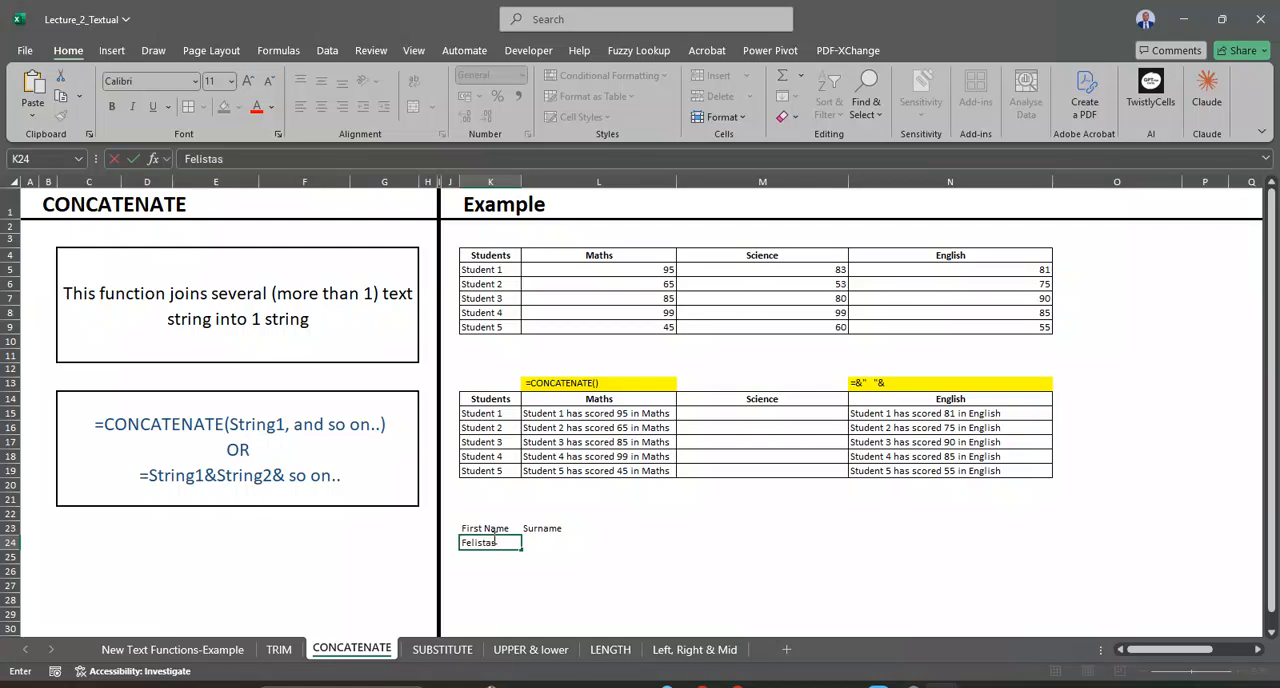
{"action": "key", "text": "Return"}
{"action": "type", "text": "She"}
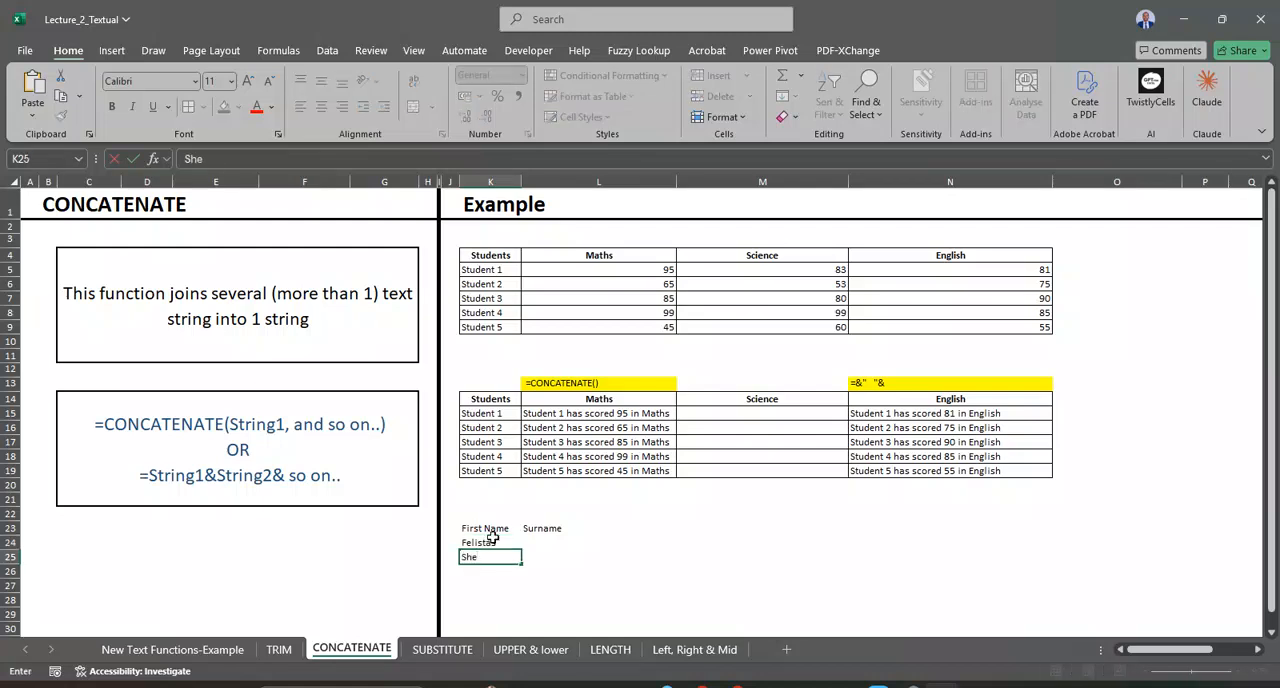
{"action": "type", "text": "ila"}
Step: Enter the two people's surnames in L24 and L25 under the Surname header
{"action": "left_click", "coordinate": [530, 556]}
{"action": "left_click", "coordinate": [549, 540]}
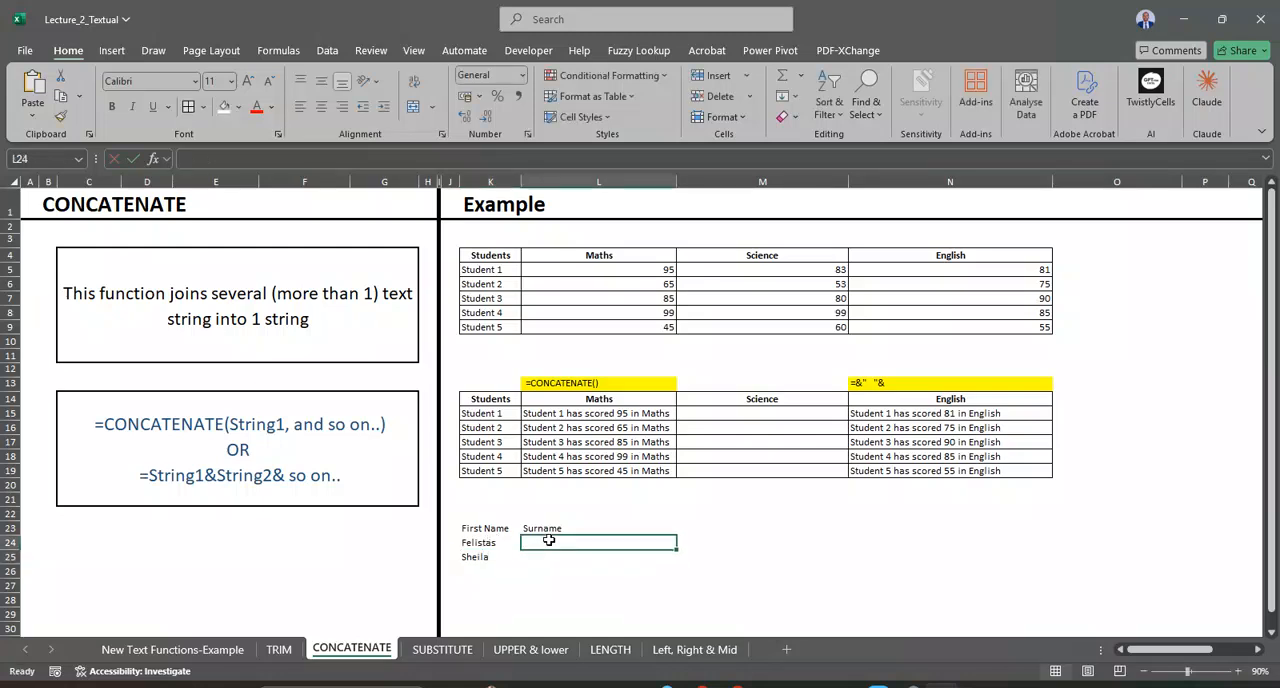
{"action": "type", "text": "Moyo"}
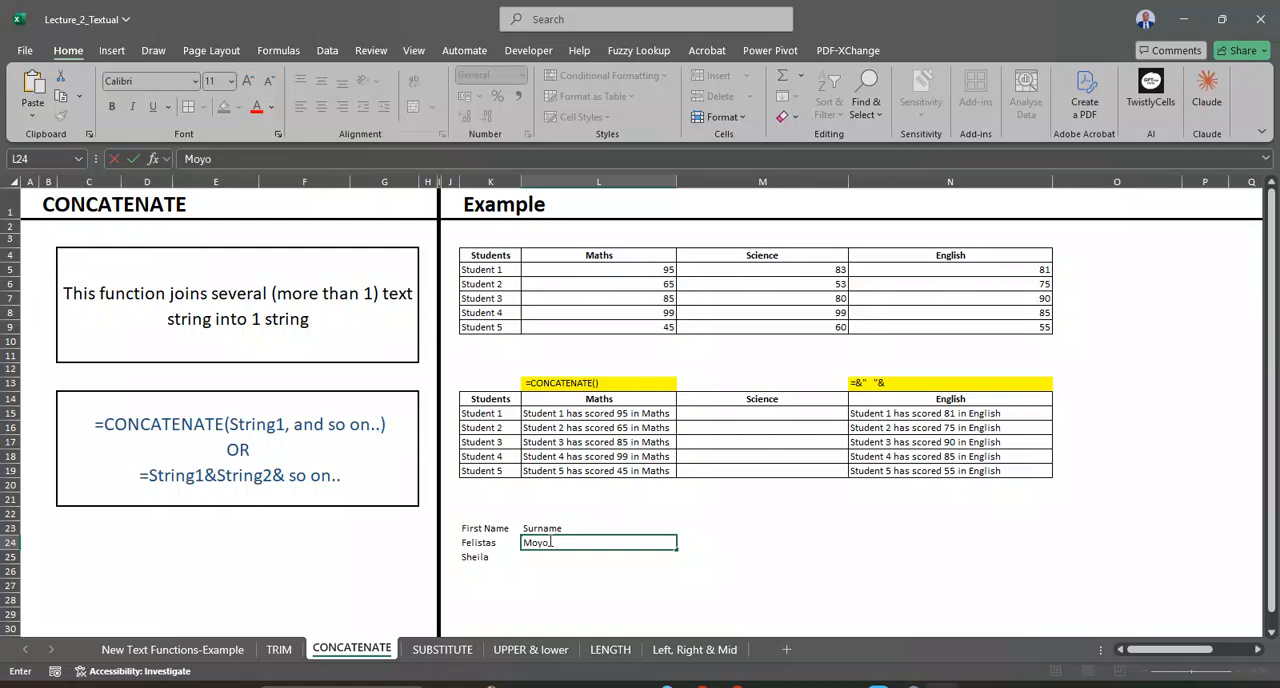
{"action": "key", "text": "Return"}
{"action": "type", "text": "Duv"}
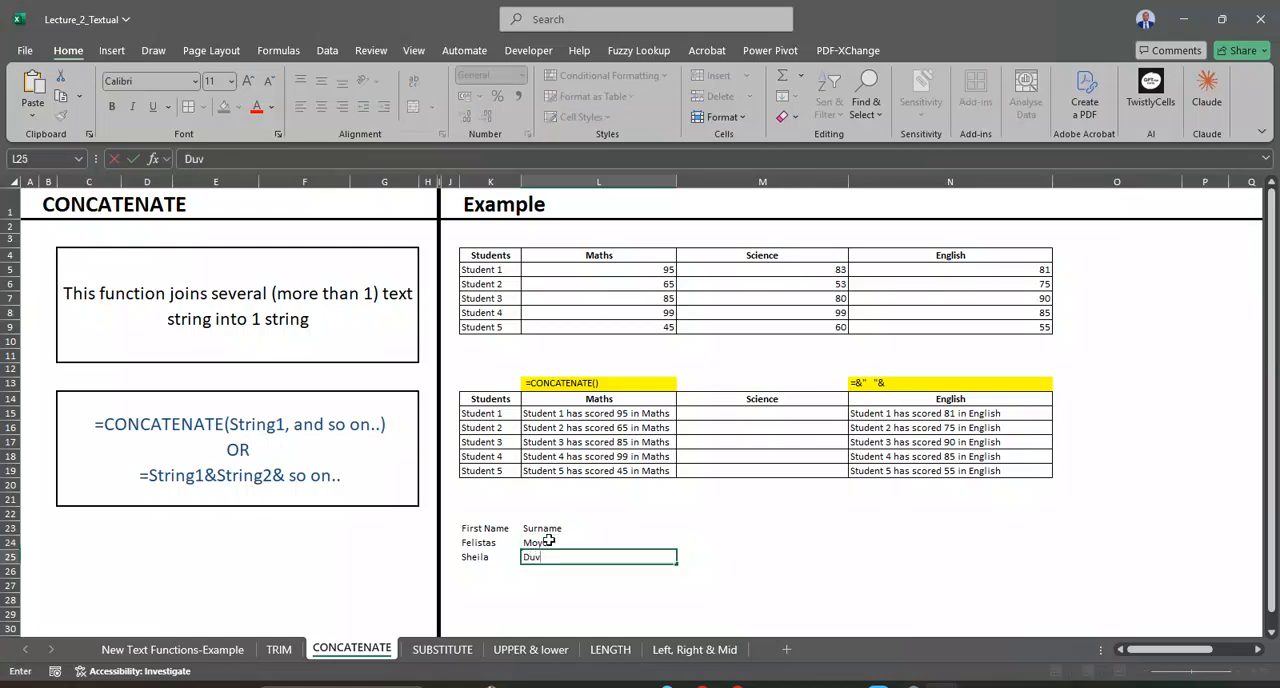
{"action": "type", "text": "e4"}
{"action": "key", "text": "BackSpace"}
{"action": "key", "text": "Return"}
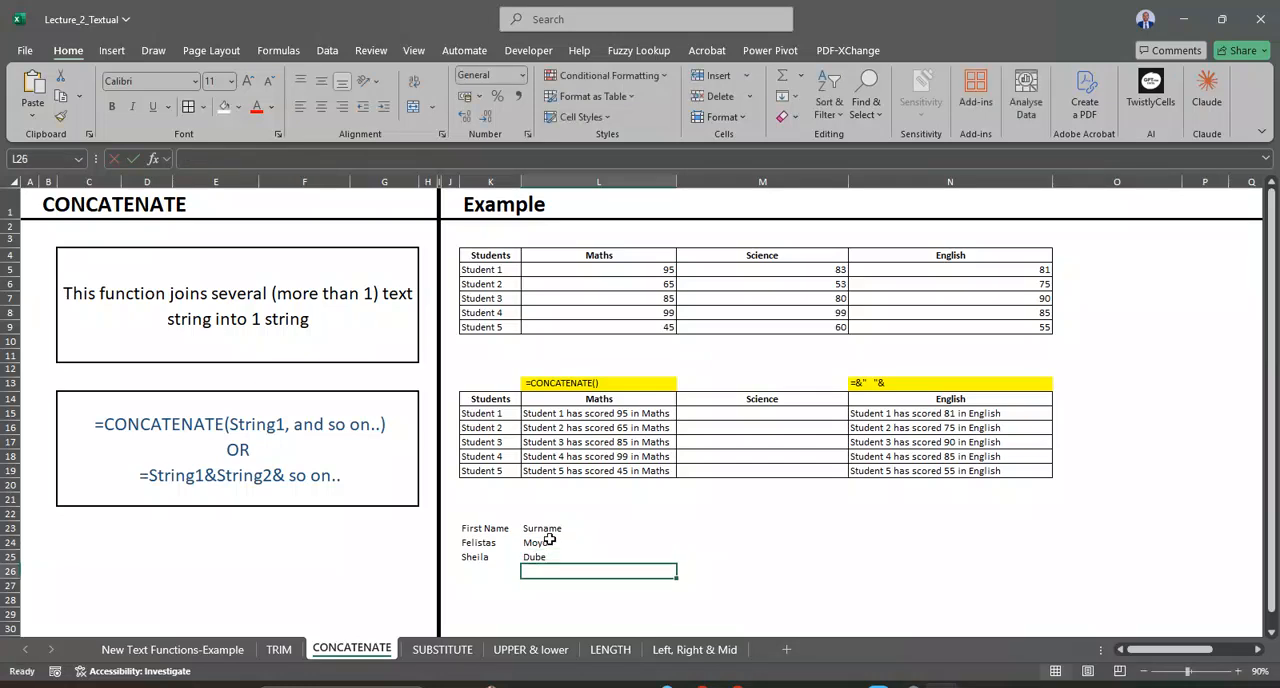
Step: Apply all borders to the range K23:M25
{"action": "left_click", "coordinate": [503, 527]}
{"action": "left_click_drag", "start_coordinate": [512, 533], "coordinate": [690, 557]}
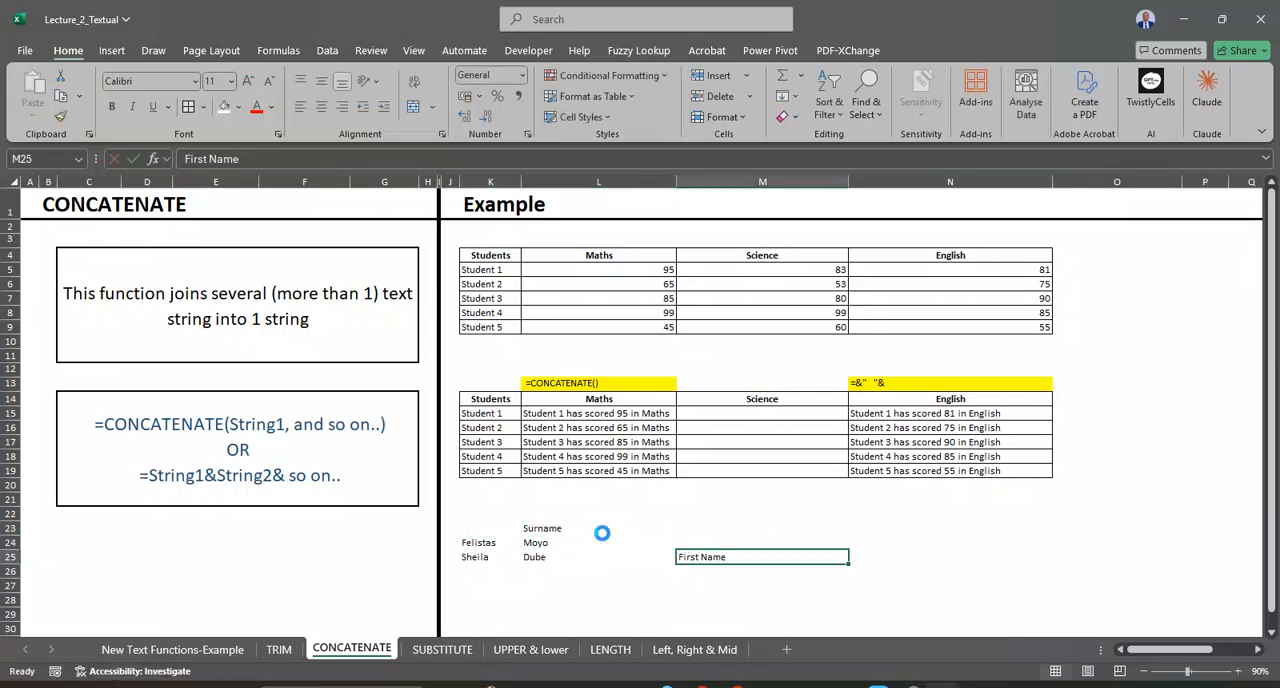
{"action": "key", "text": "ctrl+z"}
{"action": "left_click_drag", "start_coordinate": [510, 528], "coordinate": [685, 557]}
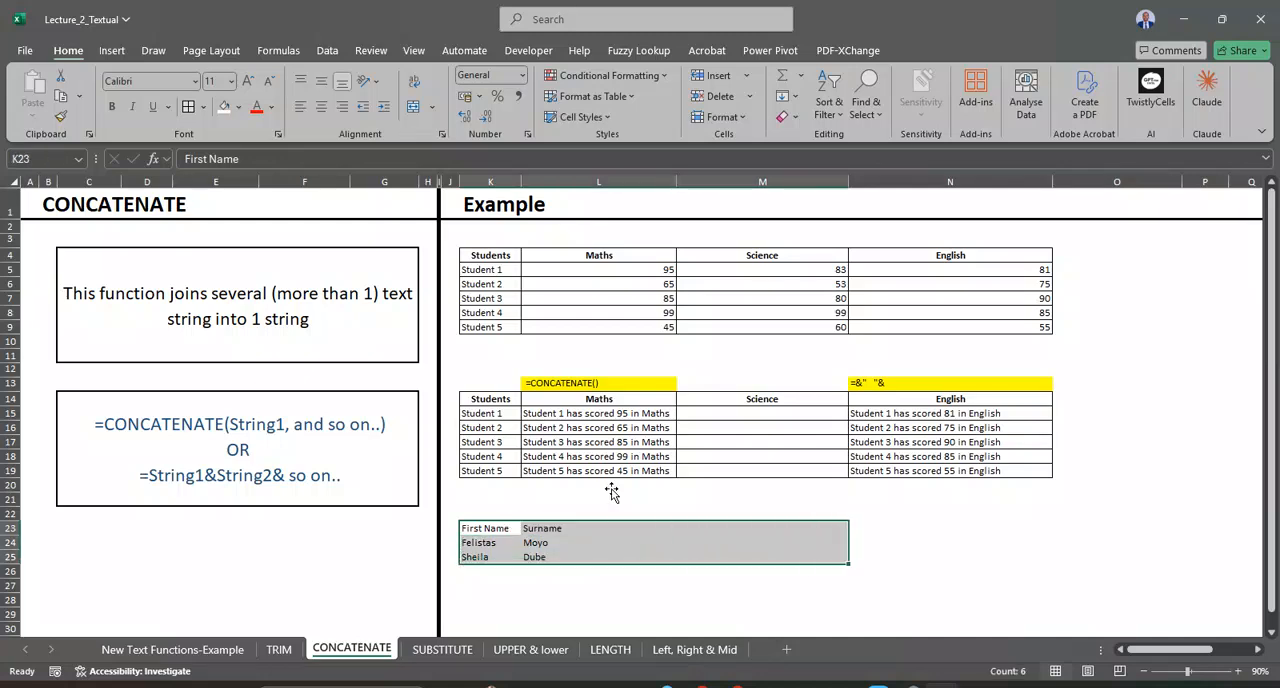
{"action": "left_click", "coordinate": [188, 106]}
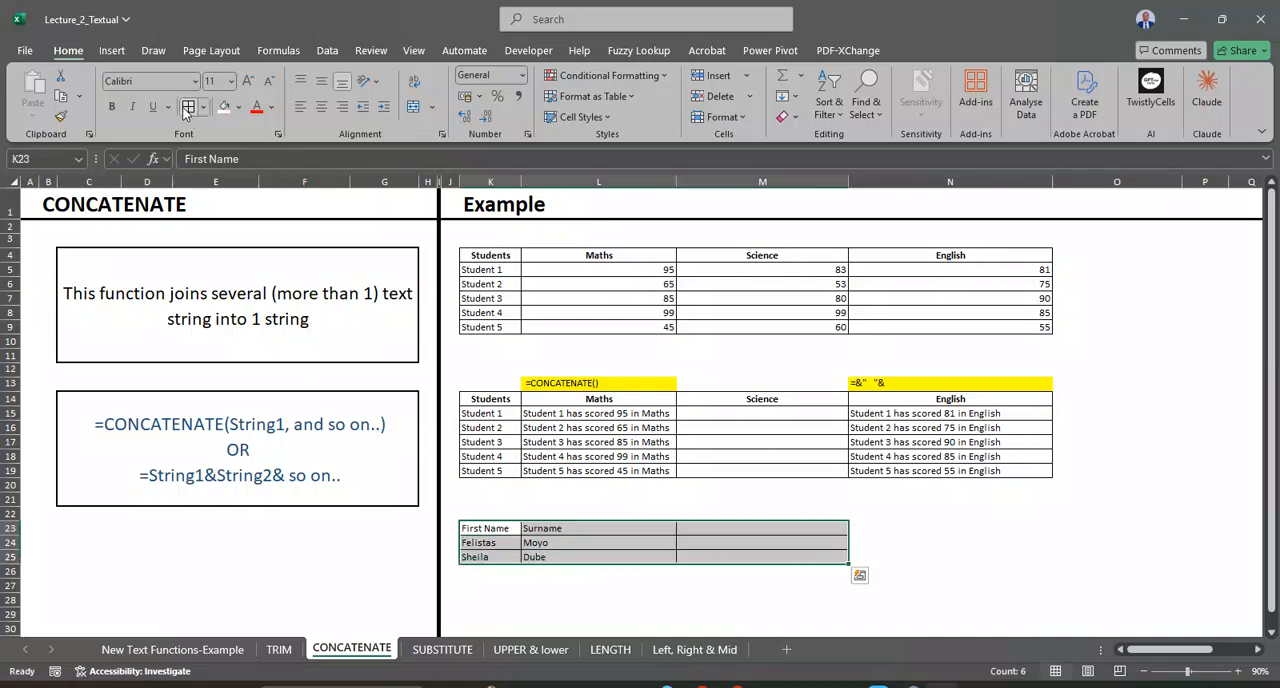
Step: Enter the header Full Name in M23
{"action": "left_click", "coordinate": [702, 530]}
{"action": "type", "text": "Full Name"}
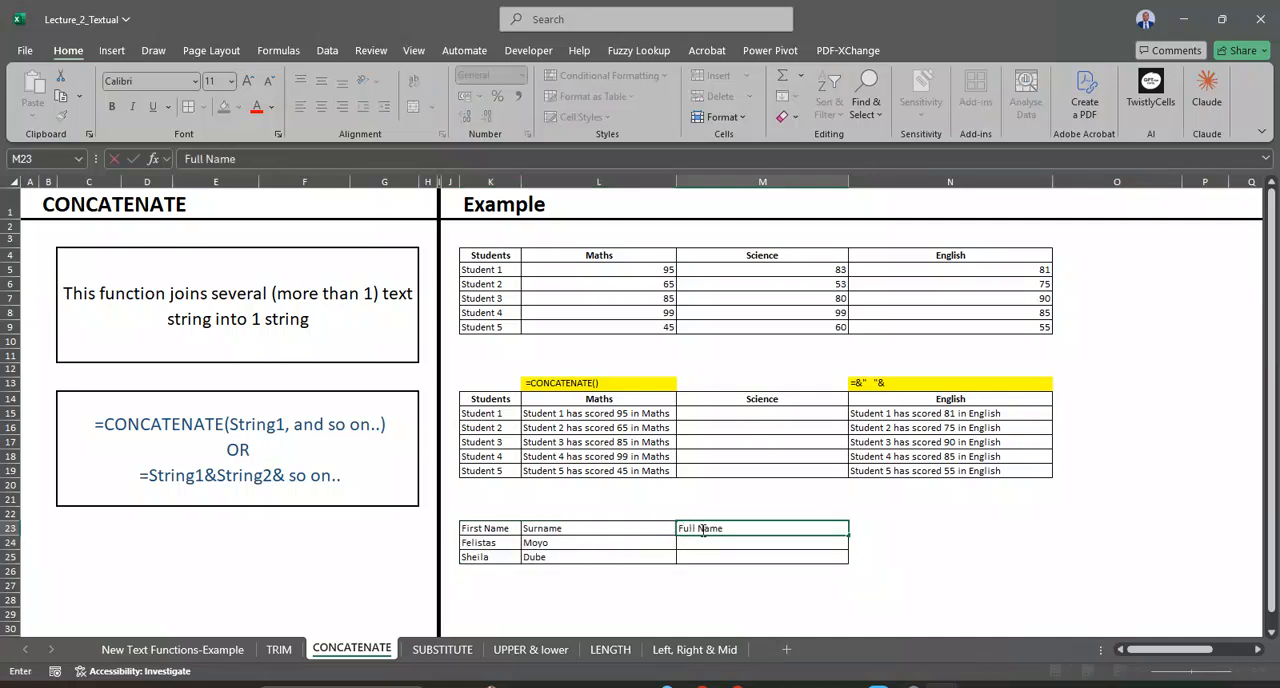
{"action": "key", "text": "Return"}
Step: Enter =CONCAT(K24, " ",L24) in M24 to join first name and surname, and fill it down to M25
{"action": "type", "text": "=con"}
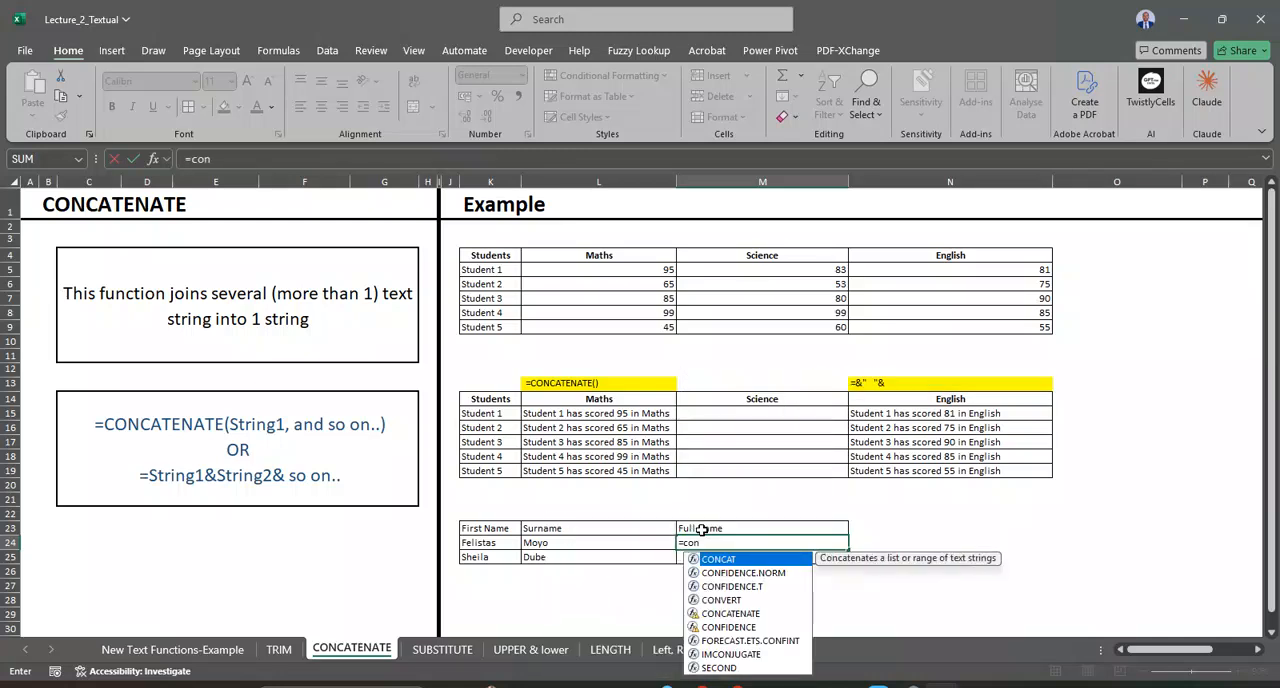
{"action": "double_click", "coordinate": [740, 560]}
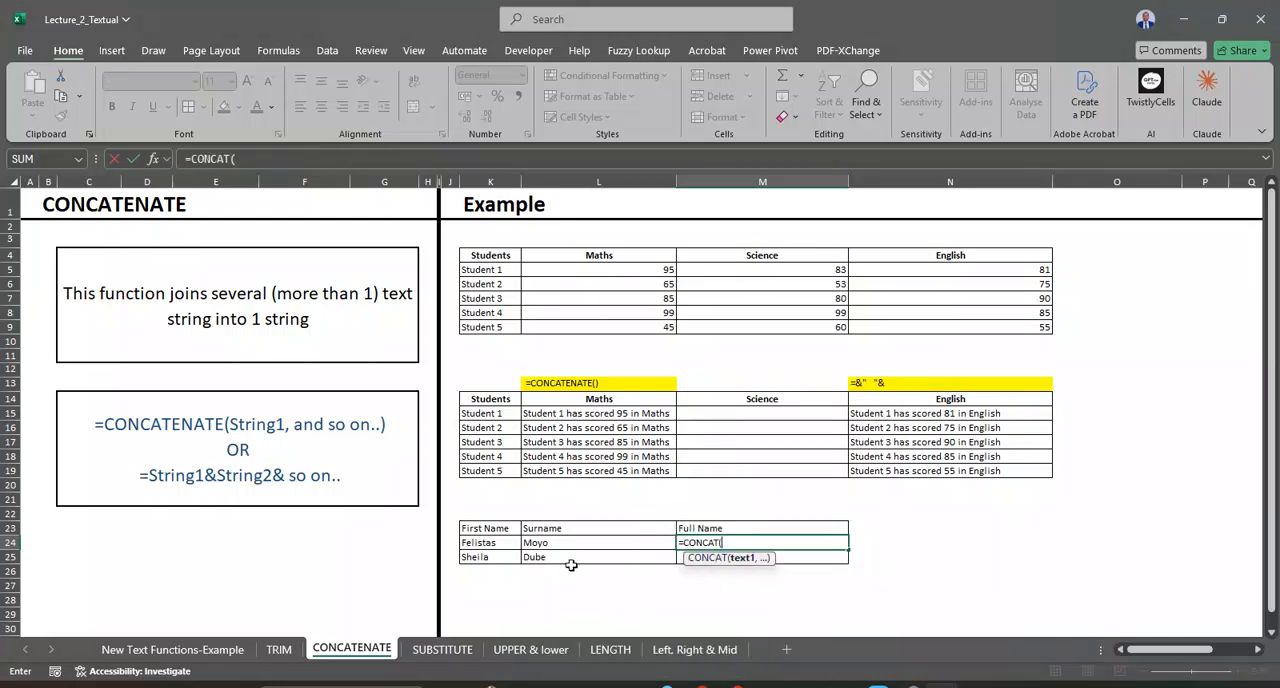
{"action": "left_click", "coordinate": [484, 543]}
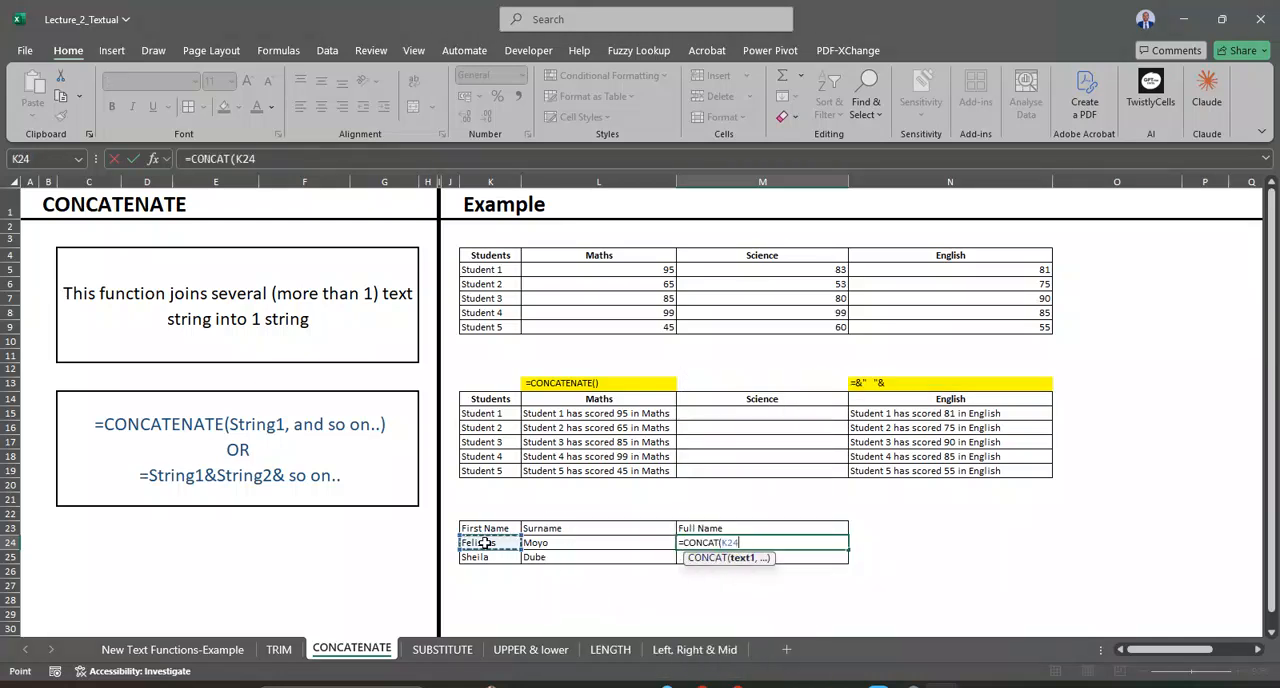
{"action": "type", "text": ","}
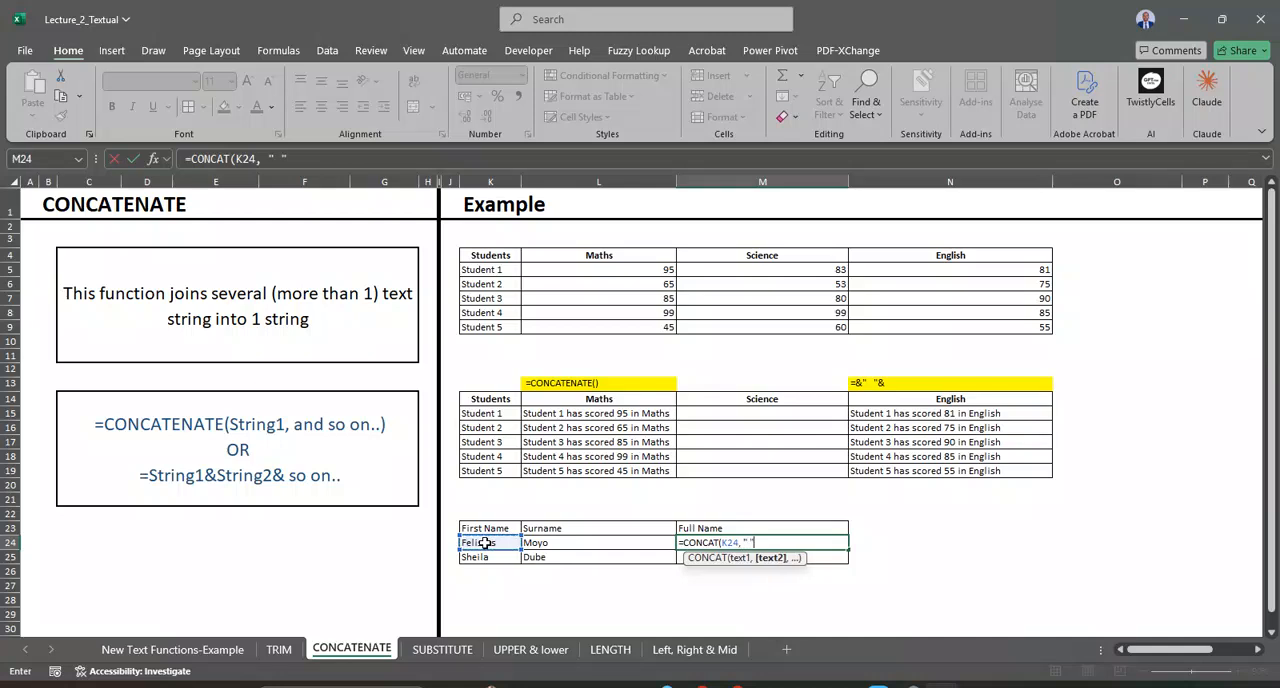
{"action": "type", "text": "\" \","}
{"action": "left_click", "coordinate": [584, 542]}
{"action": "type", "text": ")"}
{"action": "key", "text": "ctrl+Return"}
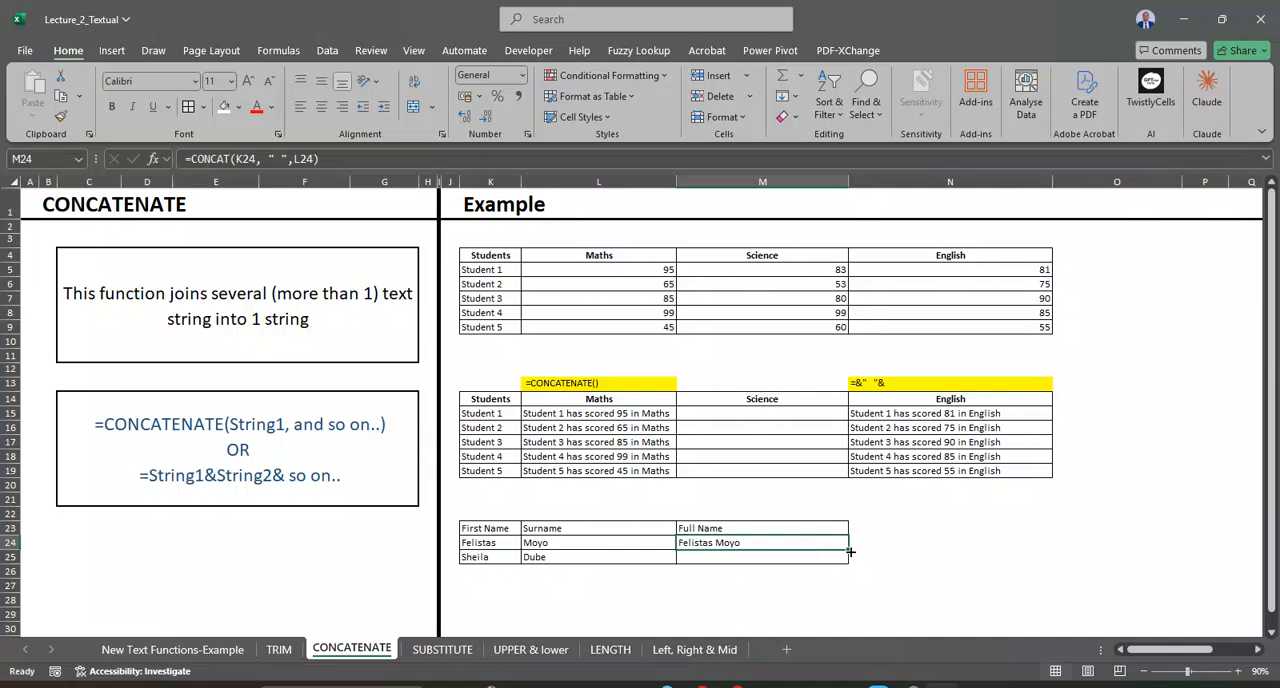
{"action": "left_click_drag", "start_coordinate": [849, 550], "coordinate": [849, 565]}
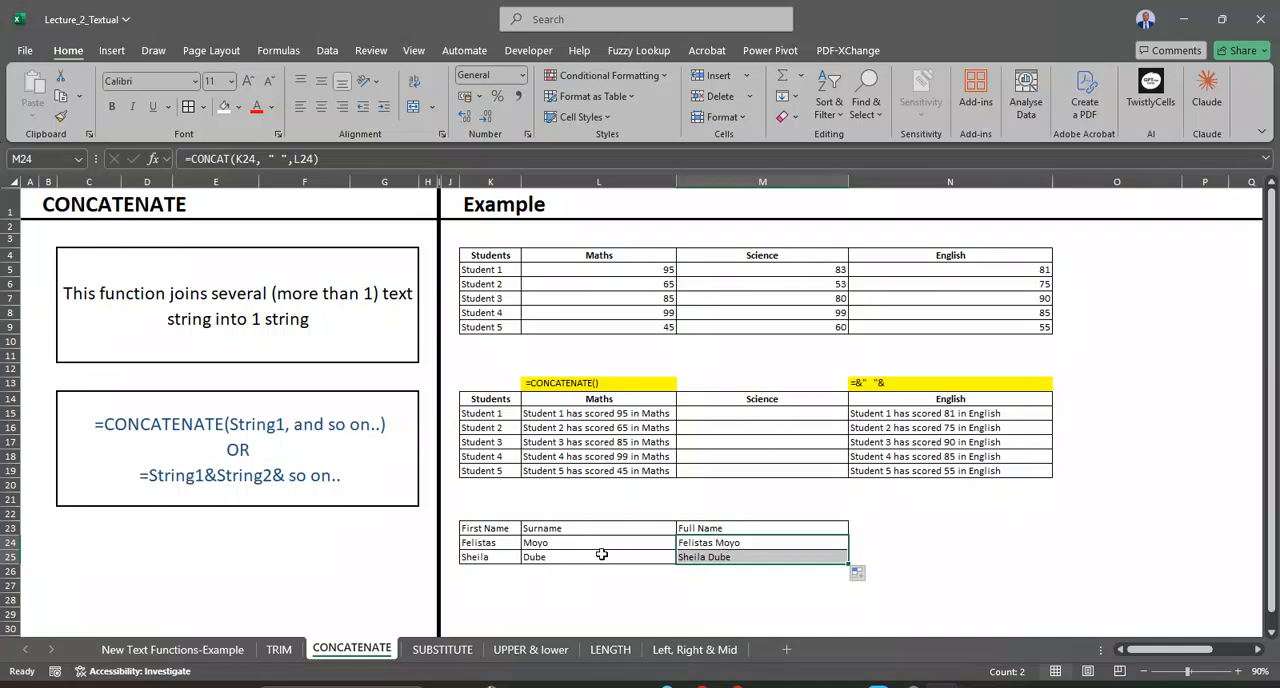
Step: Join the first name and surname in N24 with the ampersand formula =K24&" "&L24
{"action": "left_click", "coordinate": [888, 526]}
{"action": "left_click", "coordinate": [881, 545]}
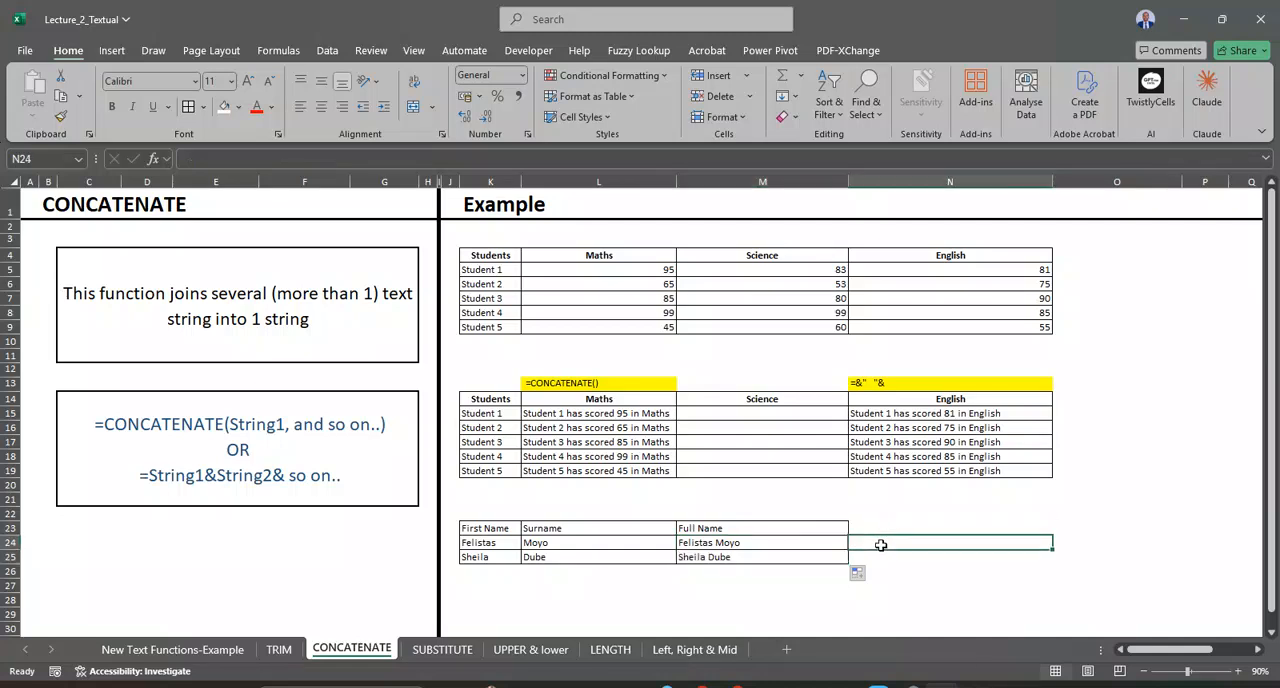
{"action": "type", "text": "="}
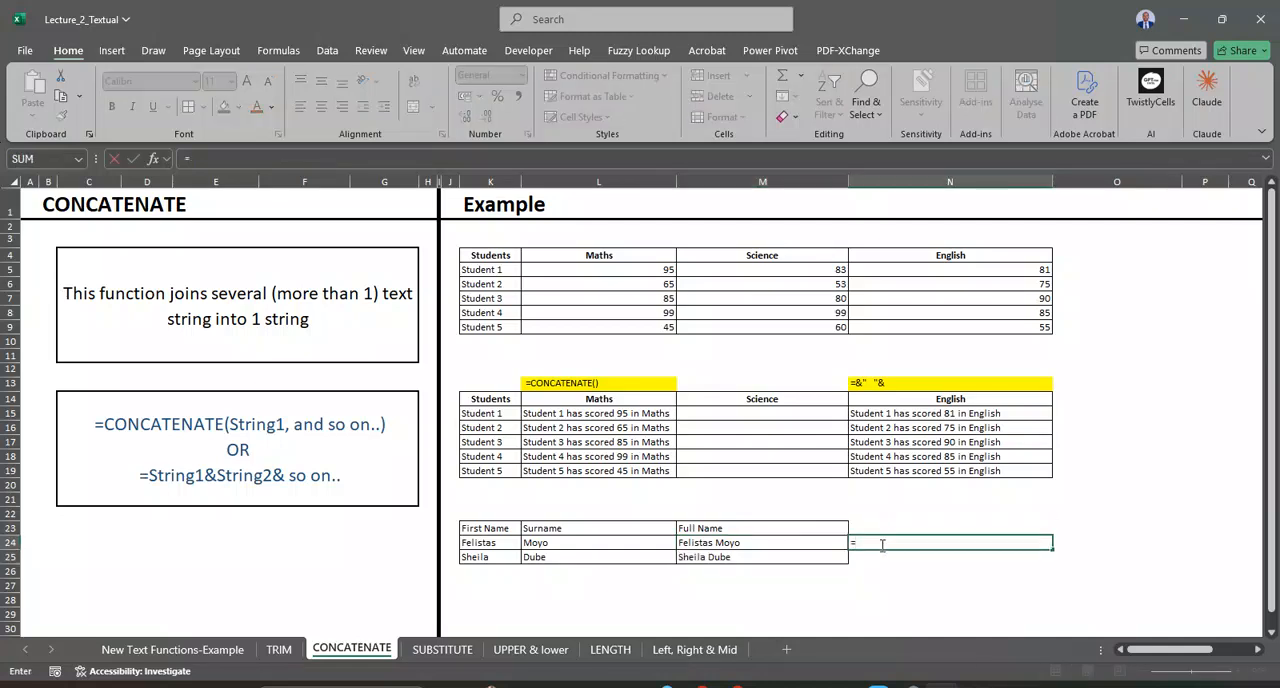
{"action": "left_click", "coordinate": [490, 546]}
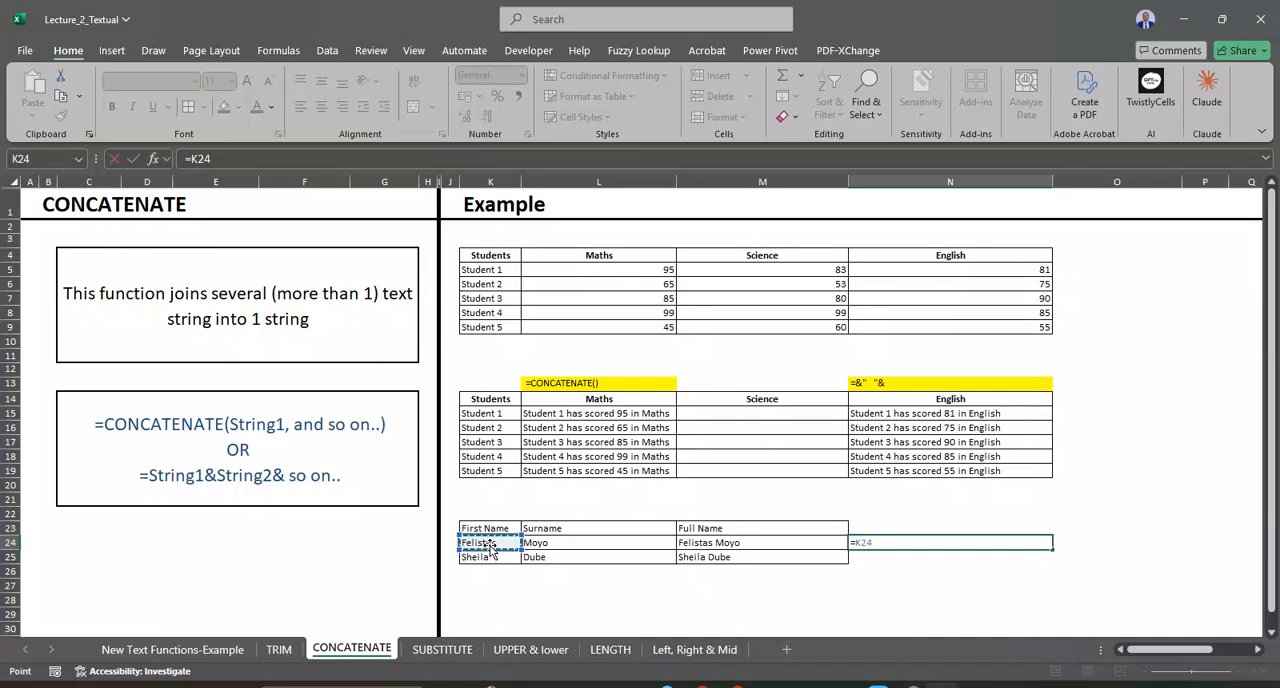
{"action": "type", "text": "&\" \"&"}
{"action": "left_click", "coordinate": [537, 541]}
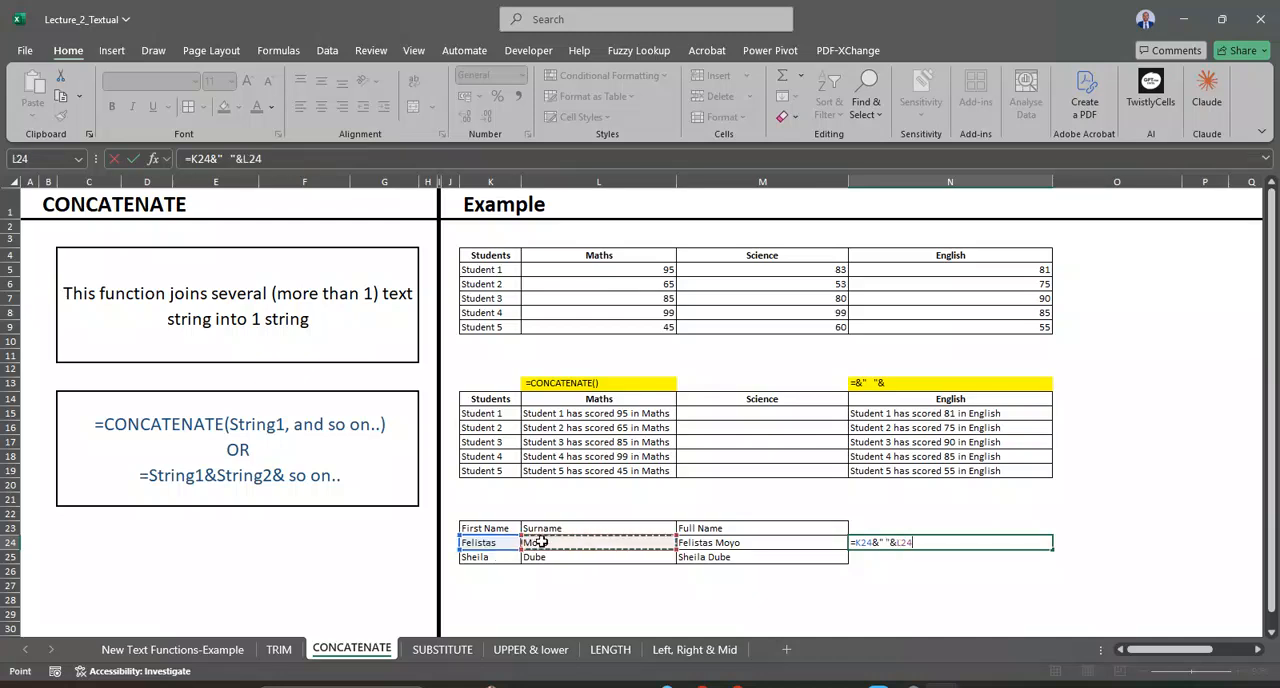
{"action": "key", "text": "Return"}
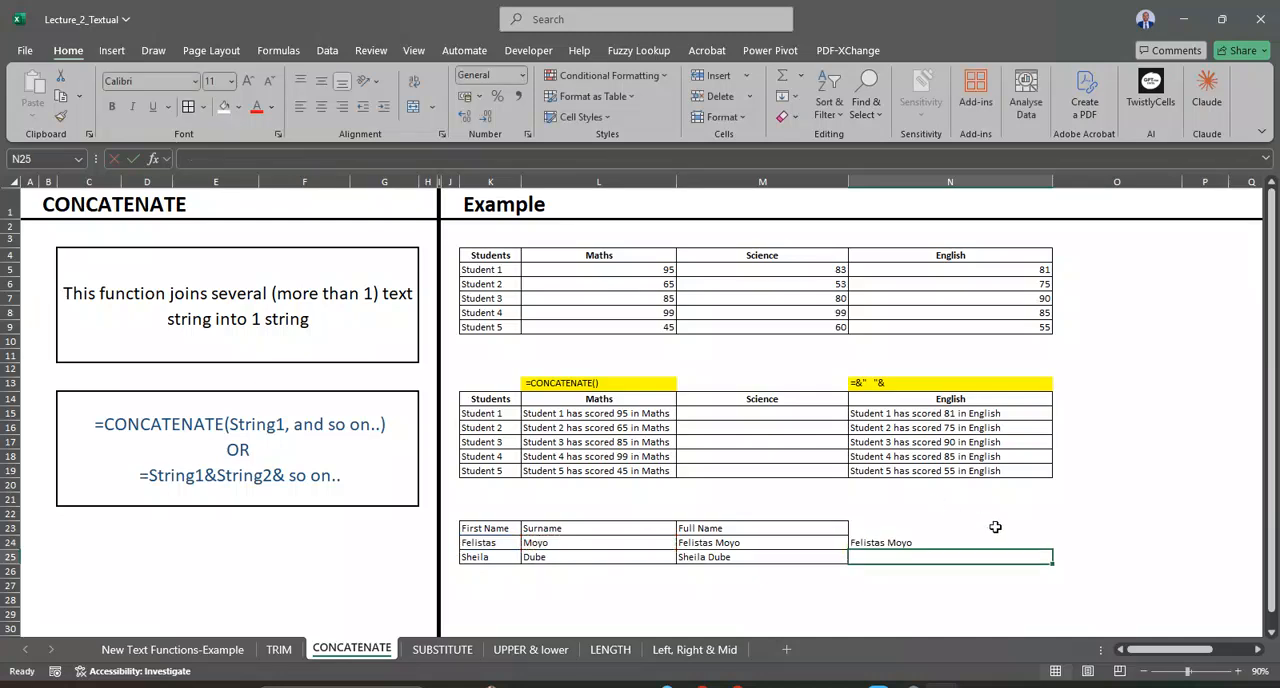
Step: Clear the ampersand formula from N24, leaving the CONCAT full names in place
{"action": "left_click", "coordinate": [903, 541]}
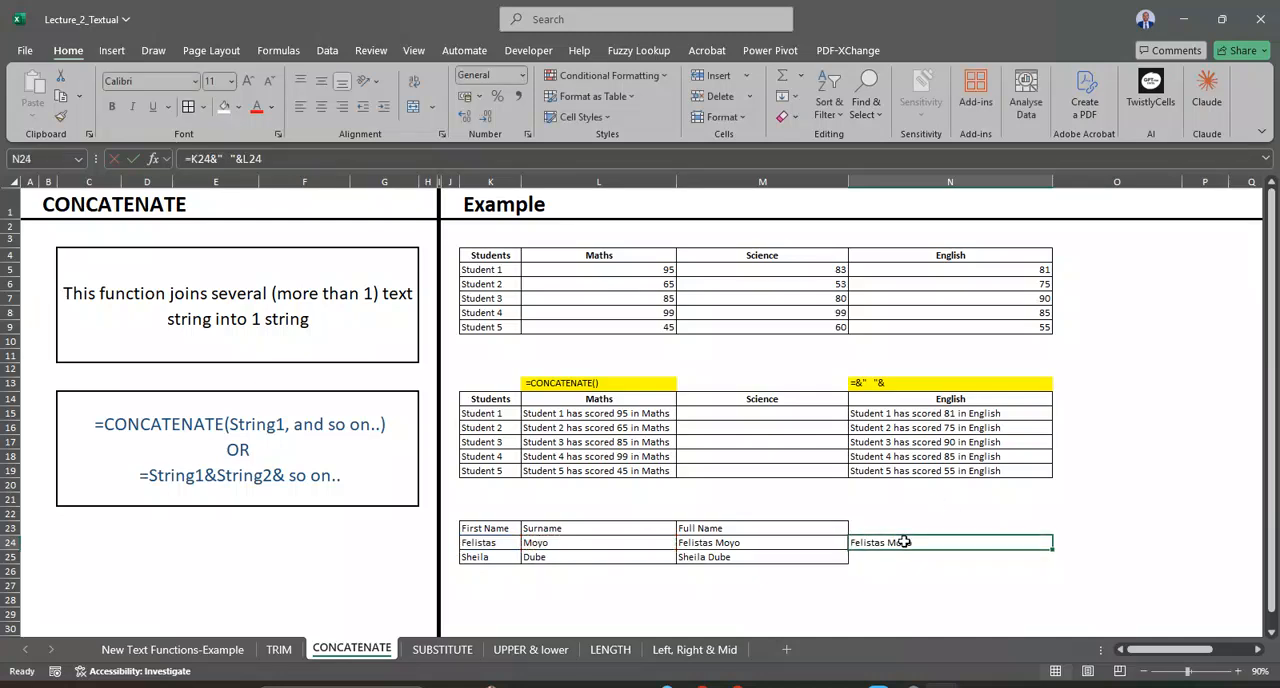
{"action": "key", "text": "Delete"}
{"action": "left_click", "coordinate": [764, 542]}
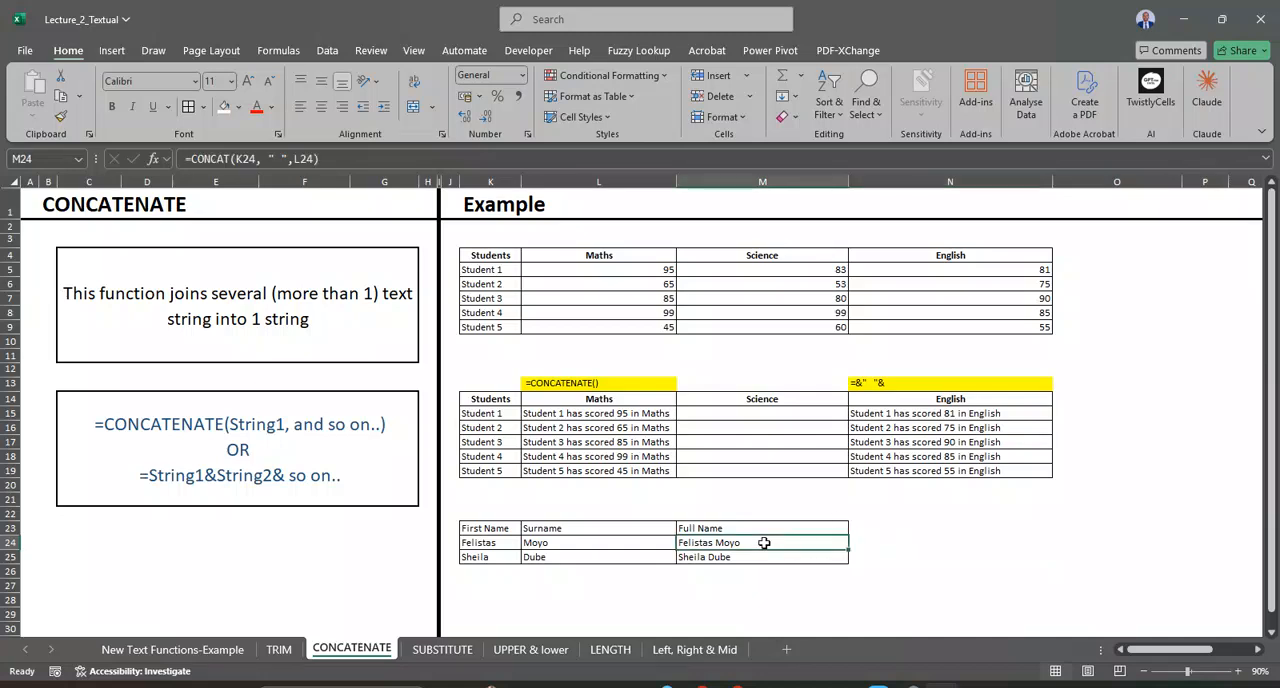
{"action": "left_click", "coordinate": [590, 546]}
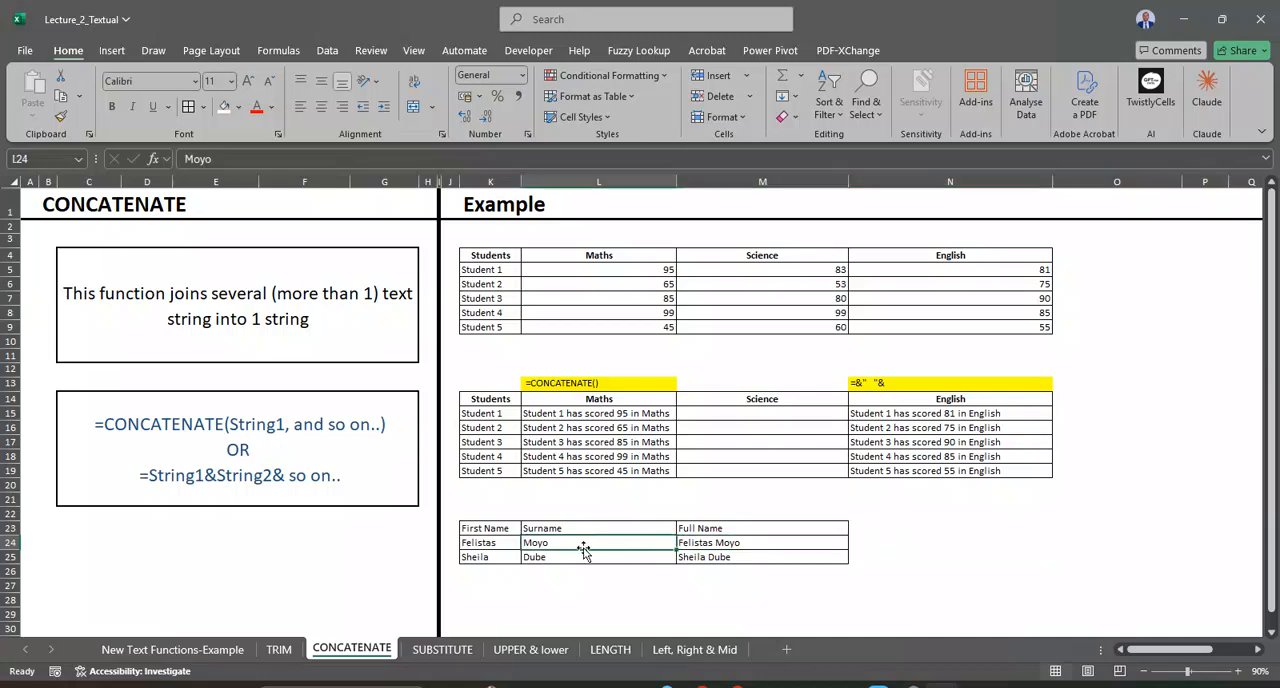
Step: On the SUBSTITUTE sheet, examine the row 7 example's source string, result and formula
{"action": "left_click", "coordinate": [455, 652]}
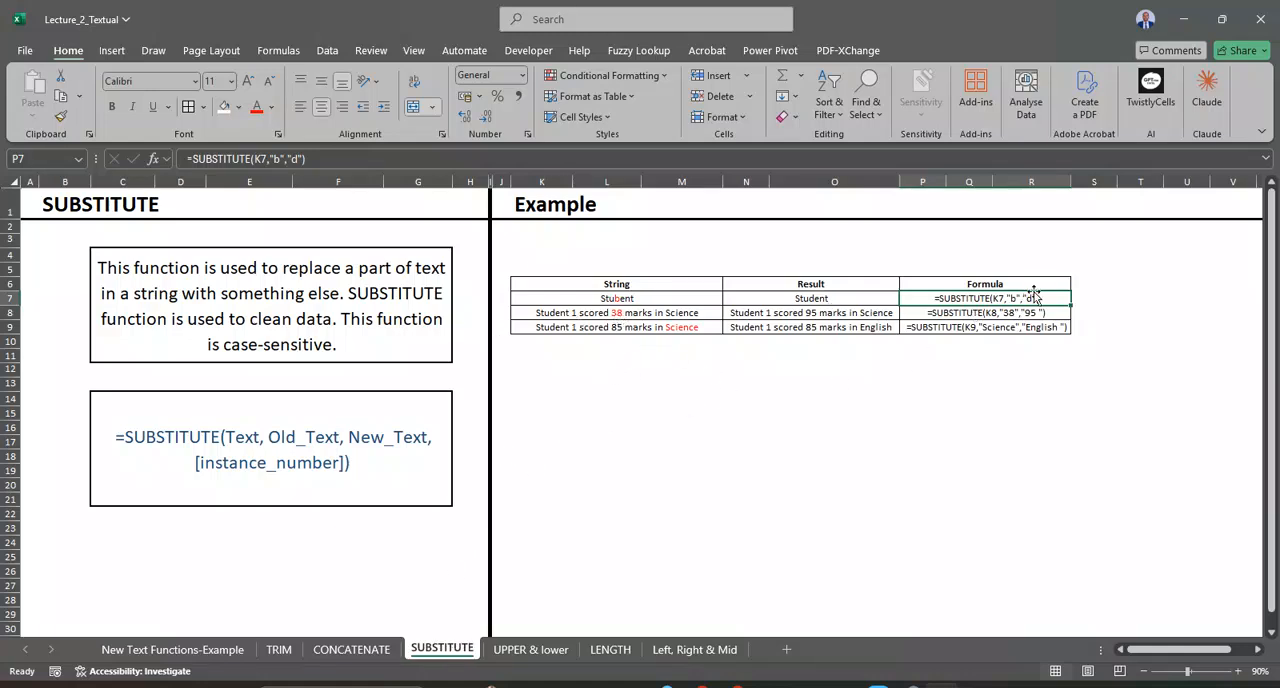
{"action": "left_click", "coordinate": [648, 300]}
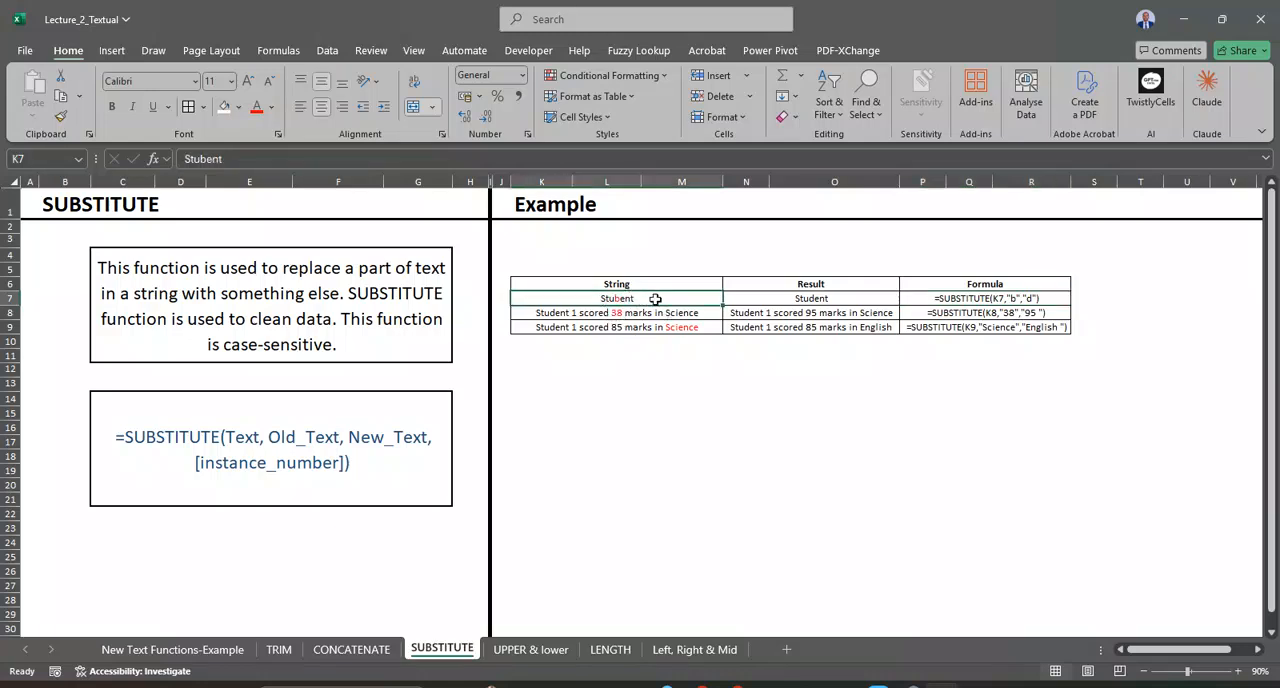
{"action": "left_click", "coordinate": [797, 299]}
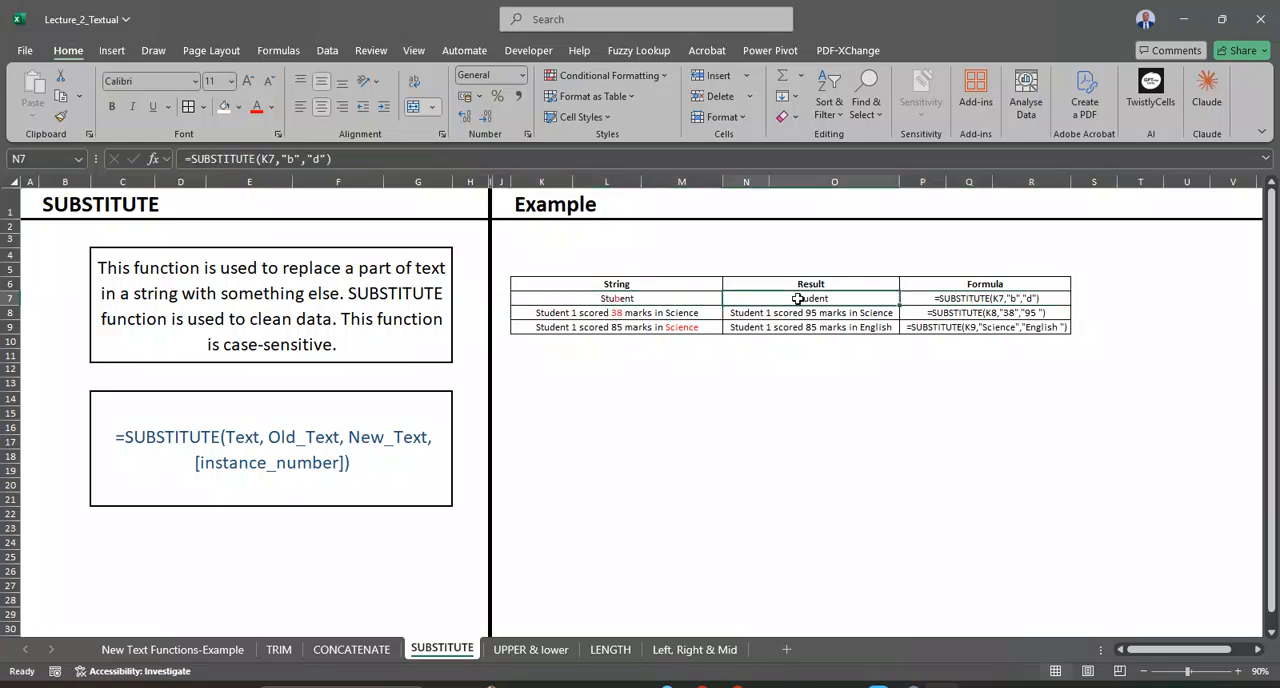
{"action": "double_click", "coordinate": [1011, 299]}
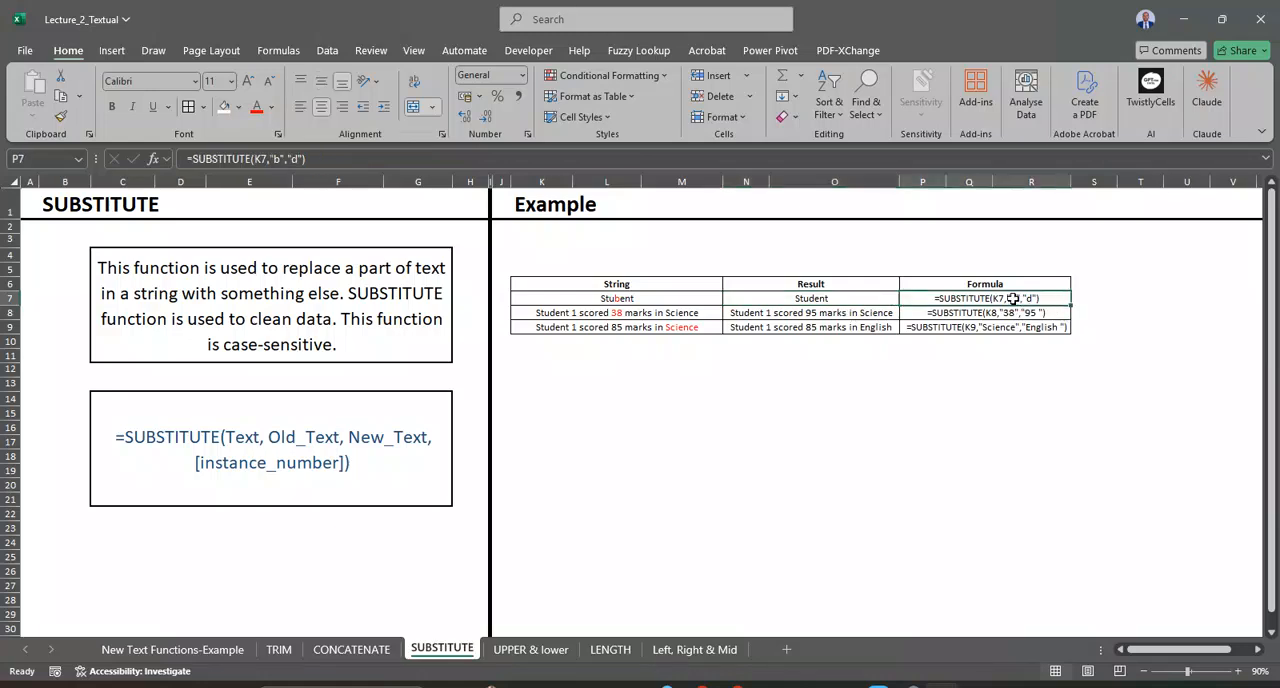
{"action": "left_click", "coordinate": [1010, 400]}
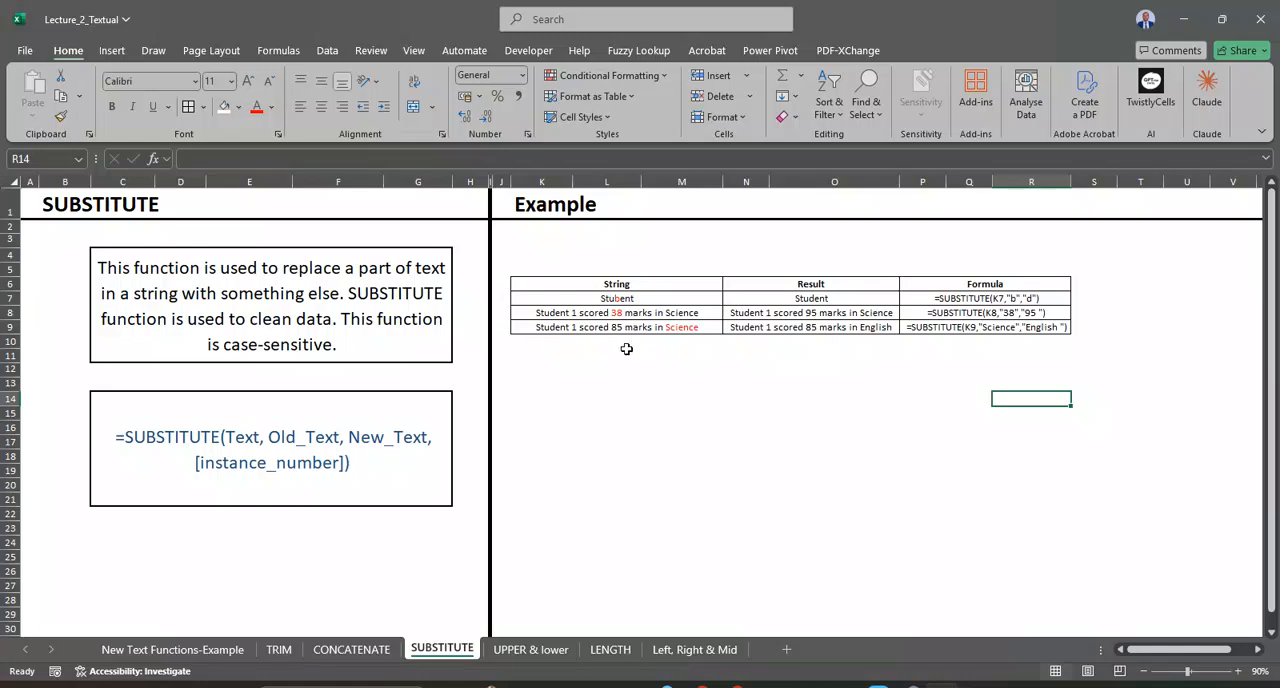
Step: On the UPPER & lower sheet, clear the existing UPPER and lower results in M5:N9
{"action": "left_click", "coordinate": [531, 649]}
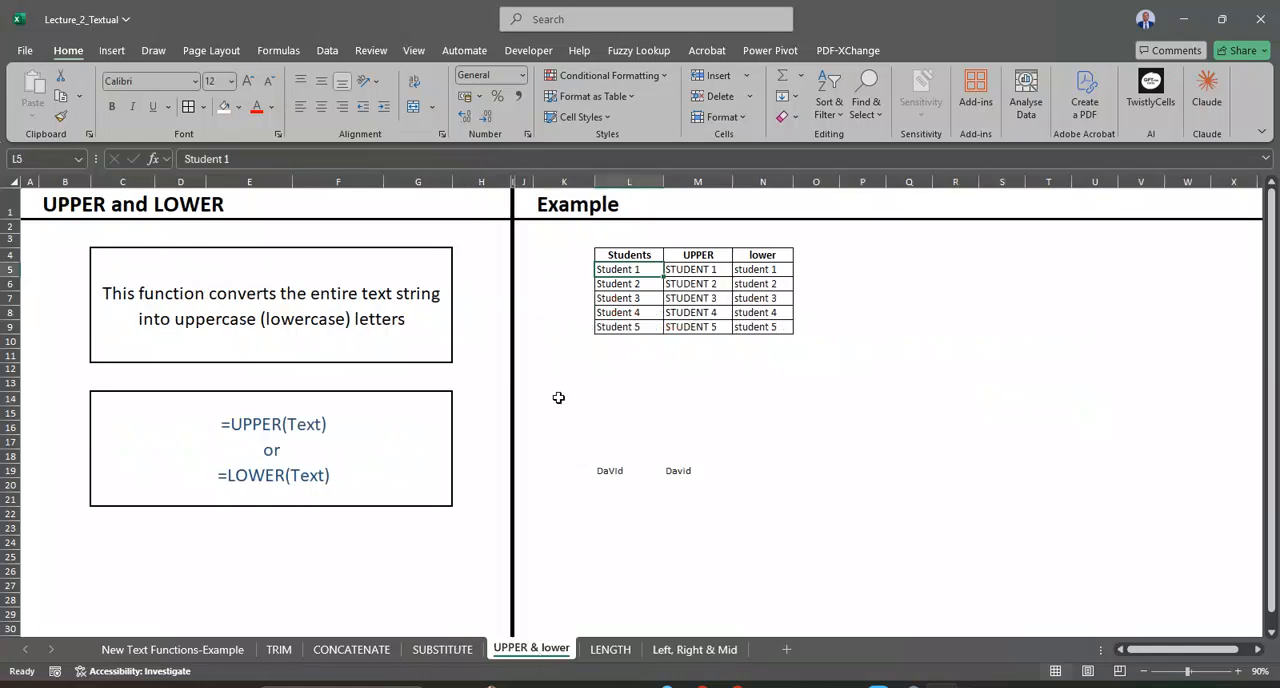
{"action": "left_click", "coordinate": [717, 269]}
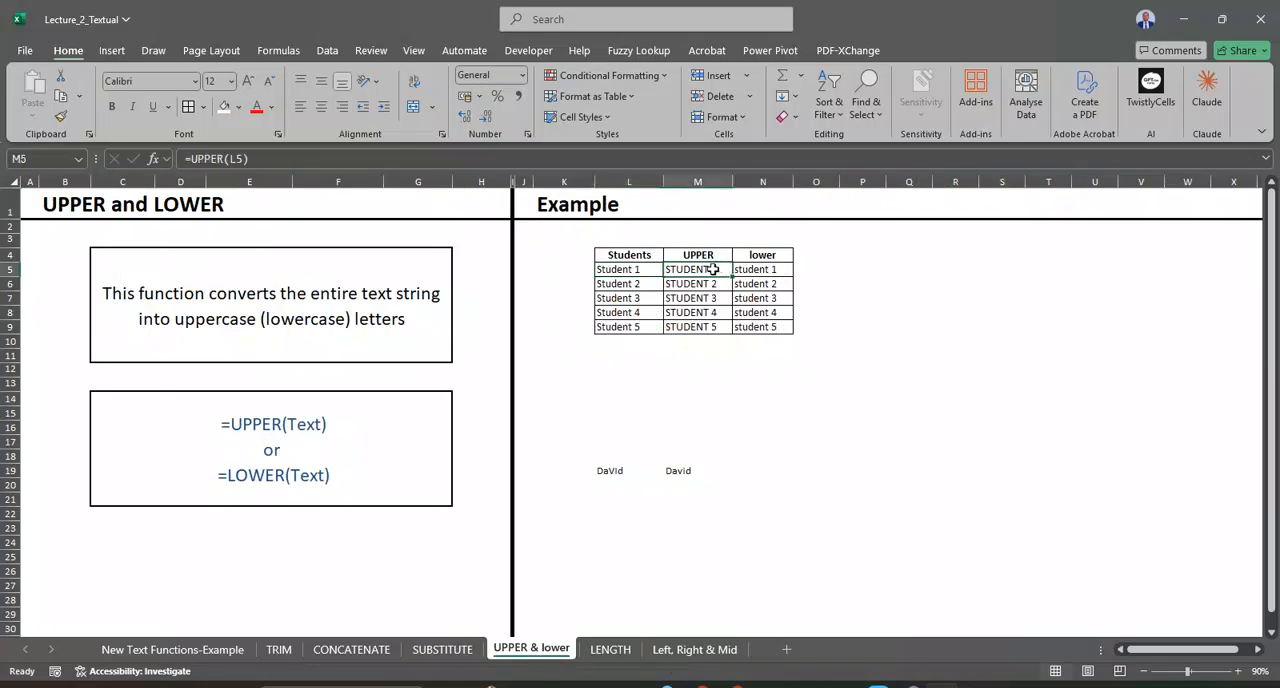
{"action": "left_click_drag", "start_coordinate": [714, 269], "coordinate": [760, 322]}
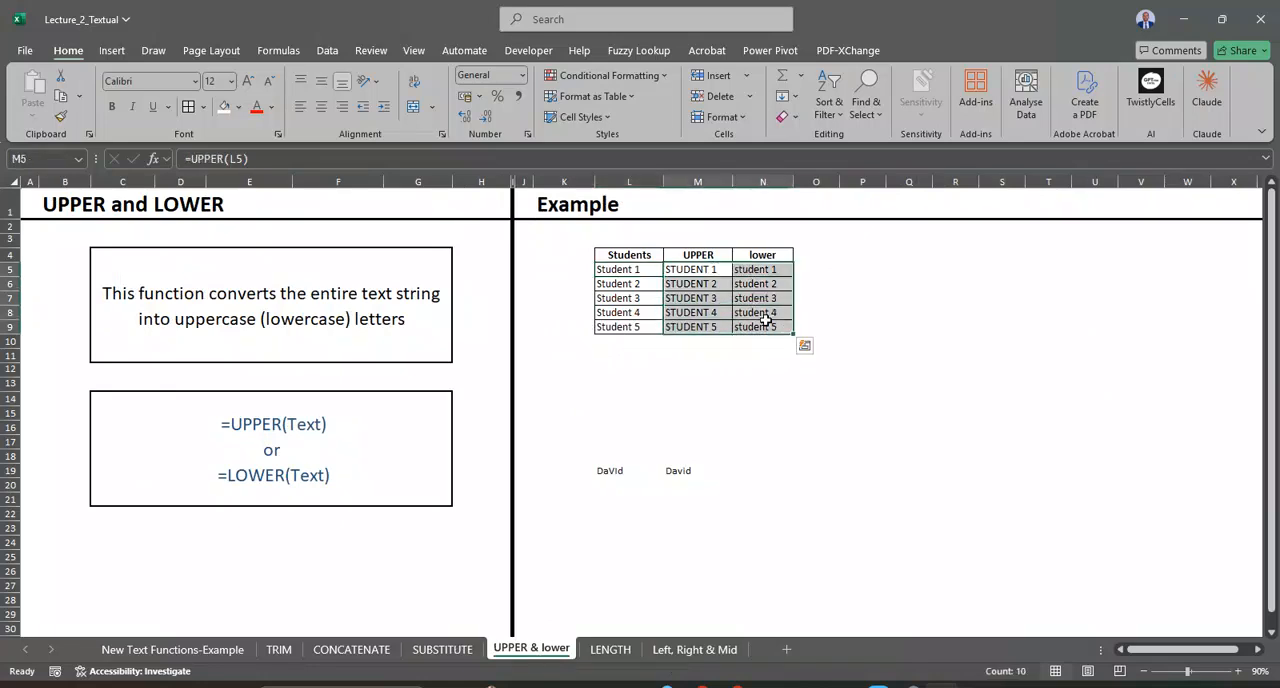
{"action": "key", "text": "Delete"}
Step: Enter =UPPER(L5) in M5 to convert the student text to uppercase, and fill it down to M9
{"action": "left_click", "coordinate": [700, 270]}
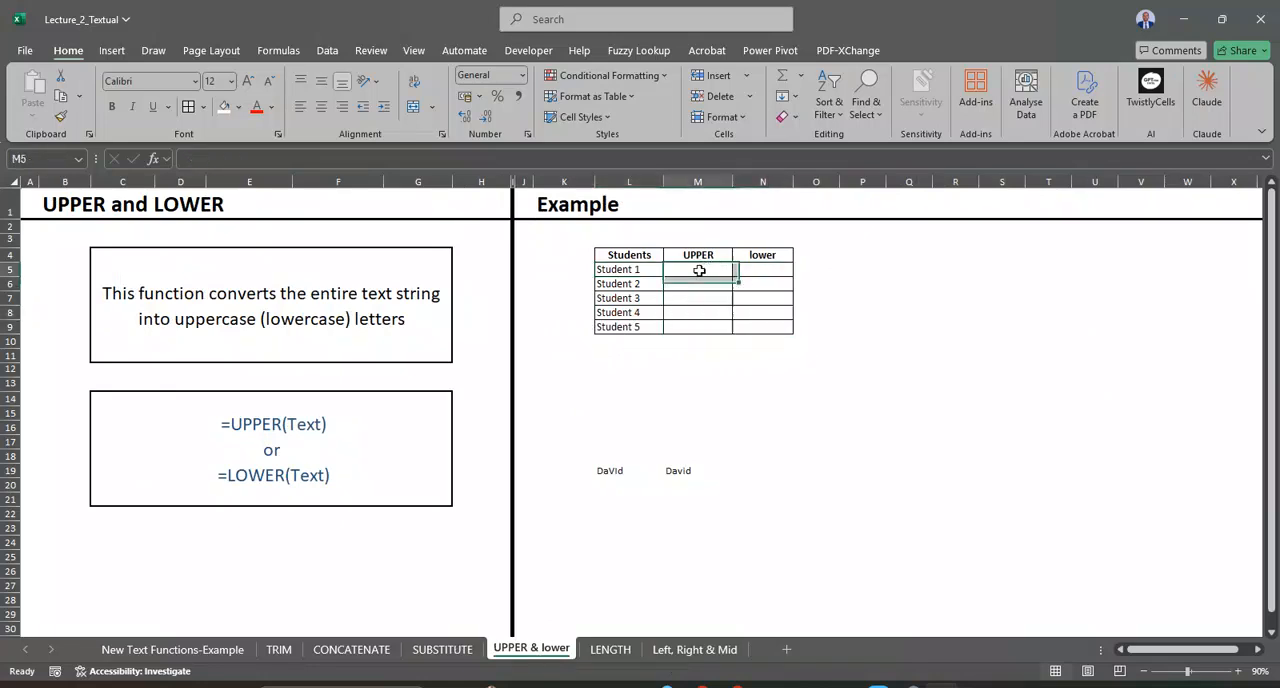
{"action": "type", "text": "=upp"}
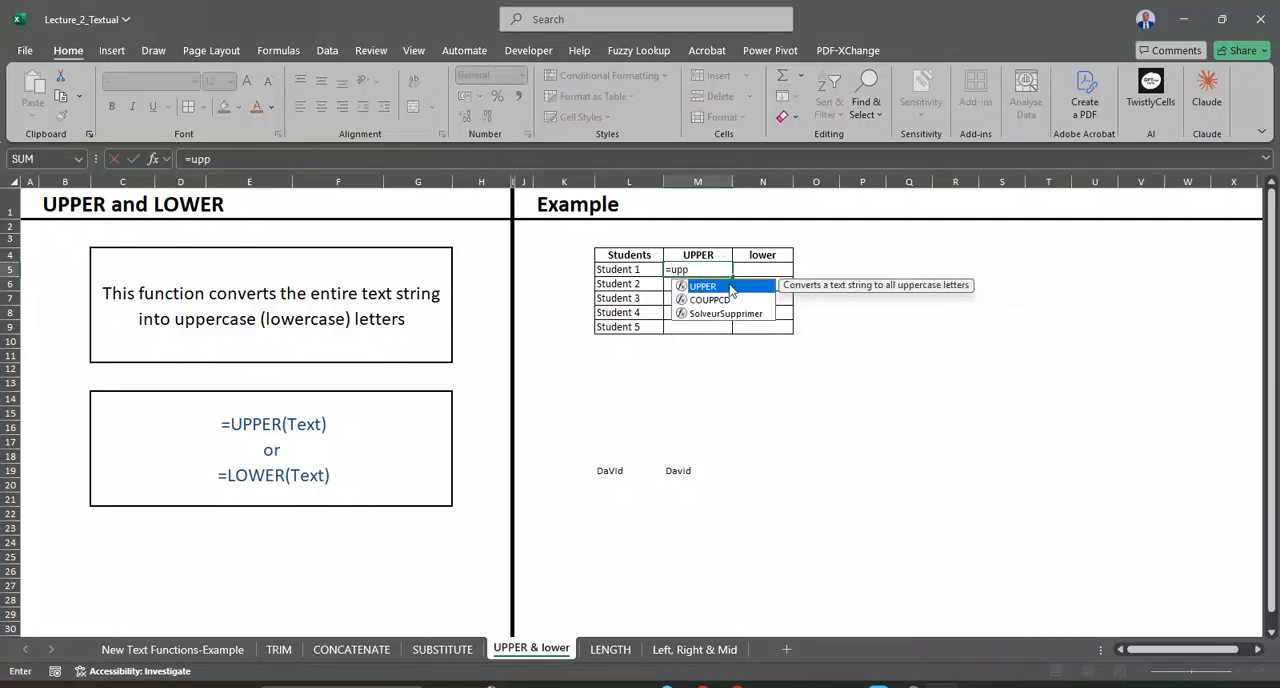
{"action": "double_click", "coordinate": [734, 288]}
{"action": "left_click", "coordinate": [646, 269]}
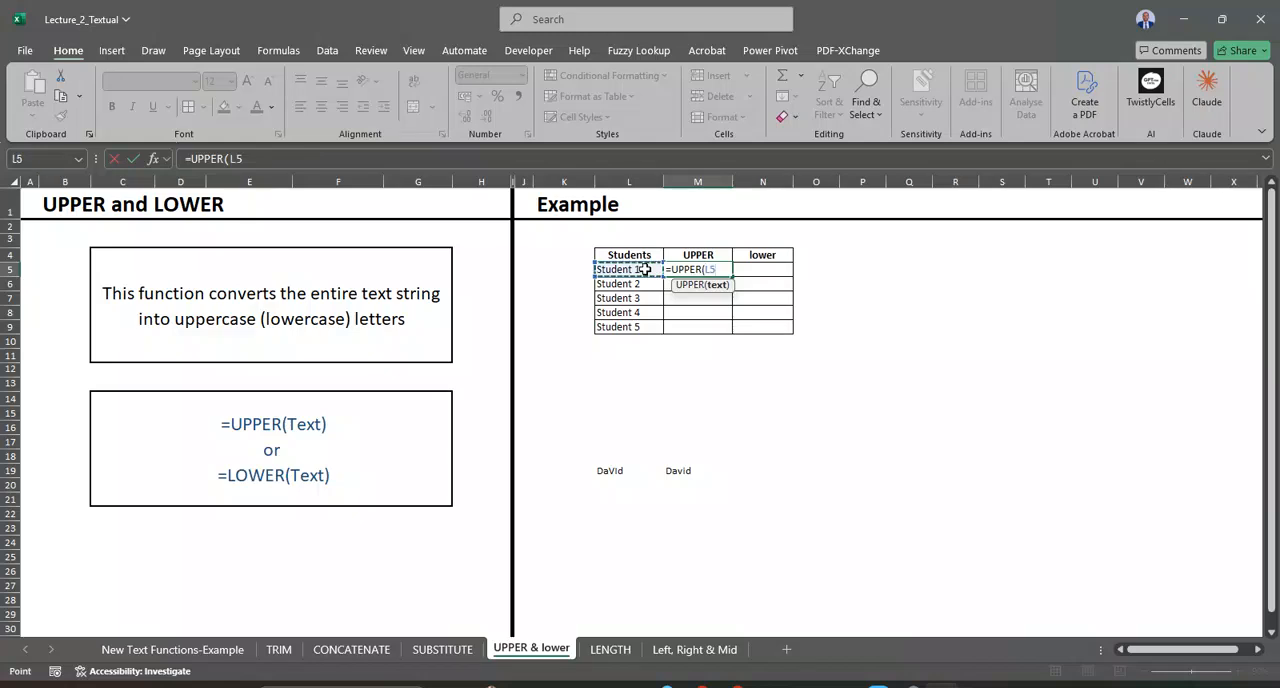
{"action": "type", "text": ")"}
{"action": "key", "text": "Return"}
{"action": "left_click", "coordinate": [698, 270]}
{"action": "double_click", "coordinate": [731, 277]}
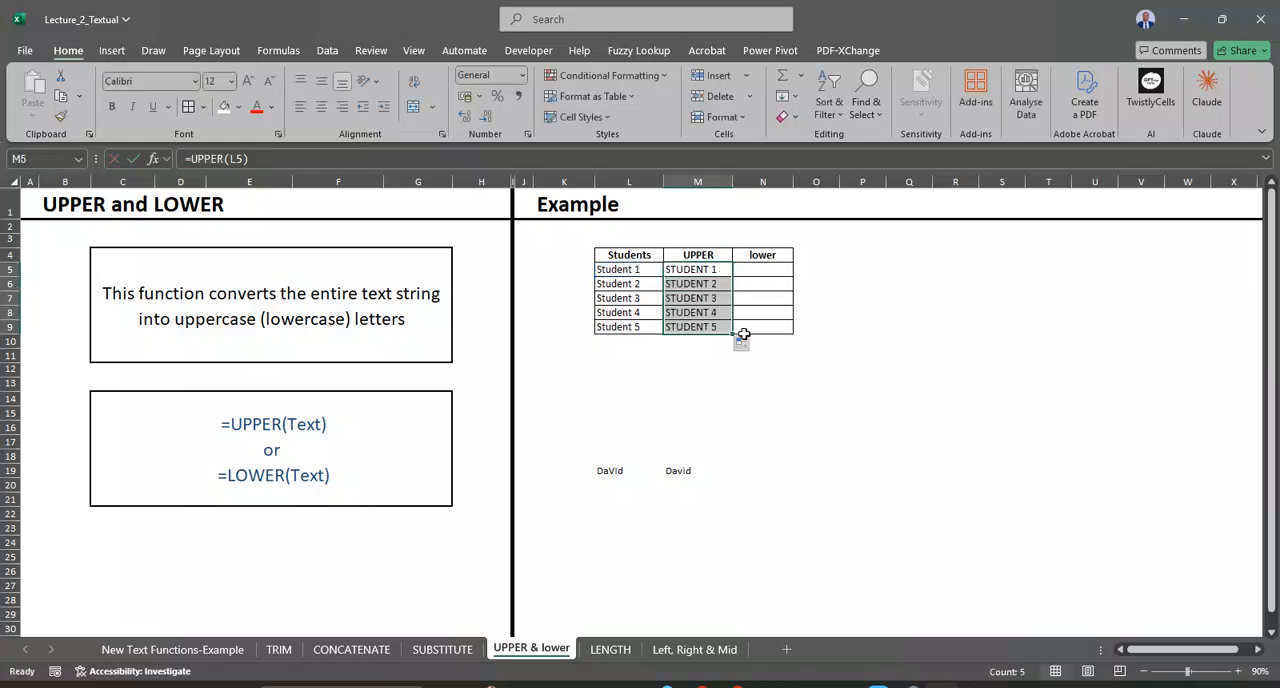
Step: Enter =LOWER(L5) in N5 to convert the student text to lowercase, and fill it down to N9
{"action": "left_click", "coordinate": [738, 269]}
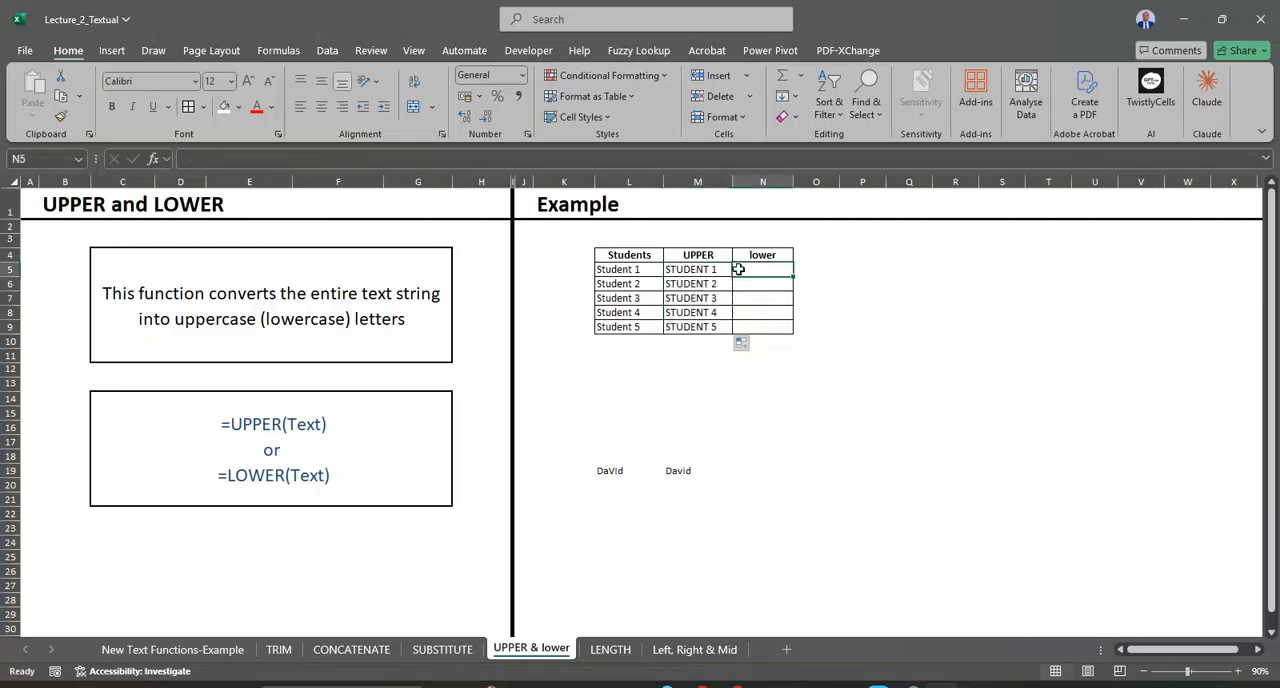
{"action": "type", "text": "=lowe"}
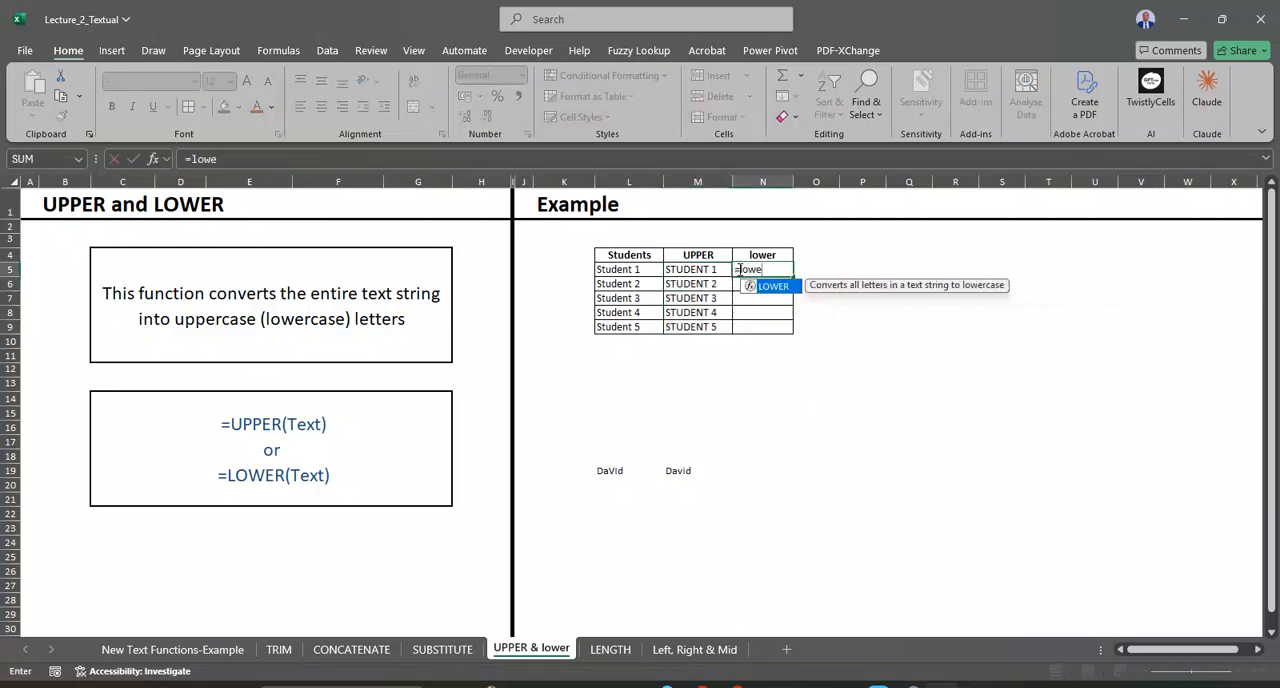
{"action": "double_click", "coordinate": [771, 284]}
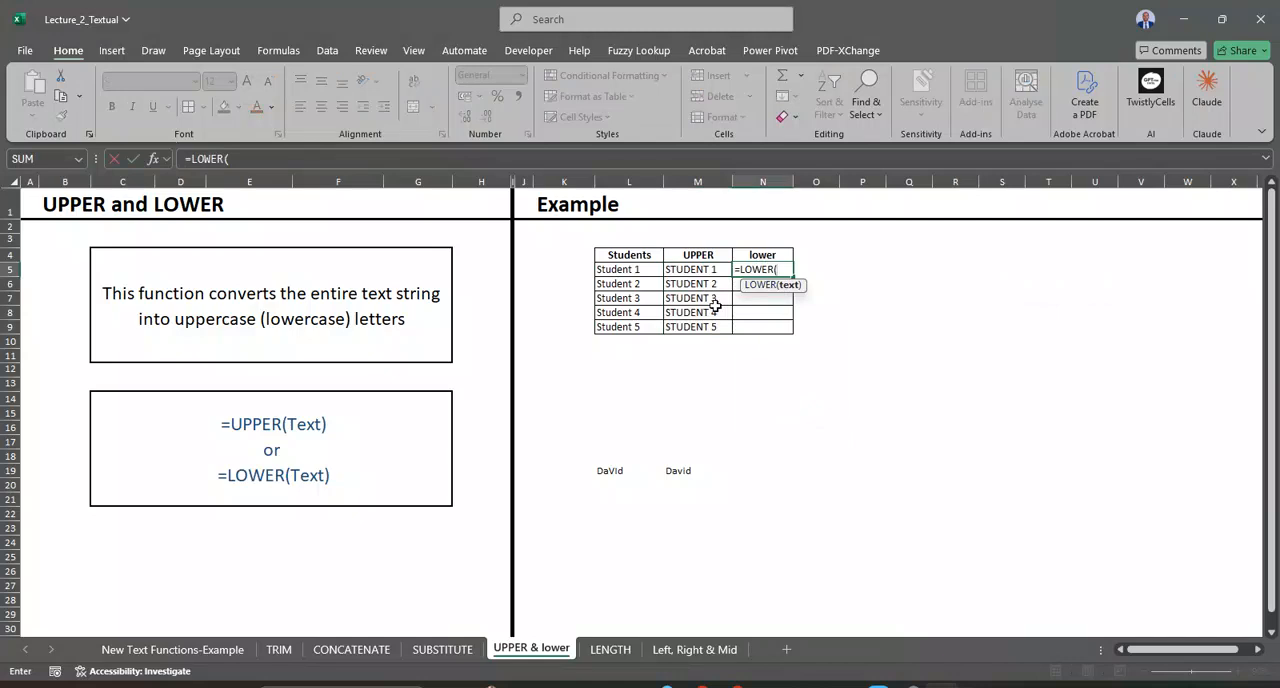
{"action": "left_click", "coordinate": [648, 271]}
{"action": "type", "text": ")"}
{"action": "key", "text": "Return"}
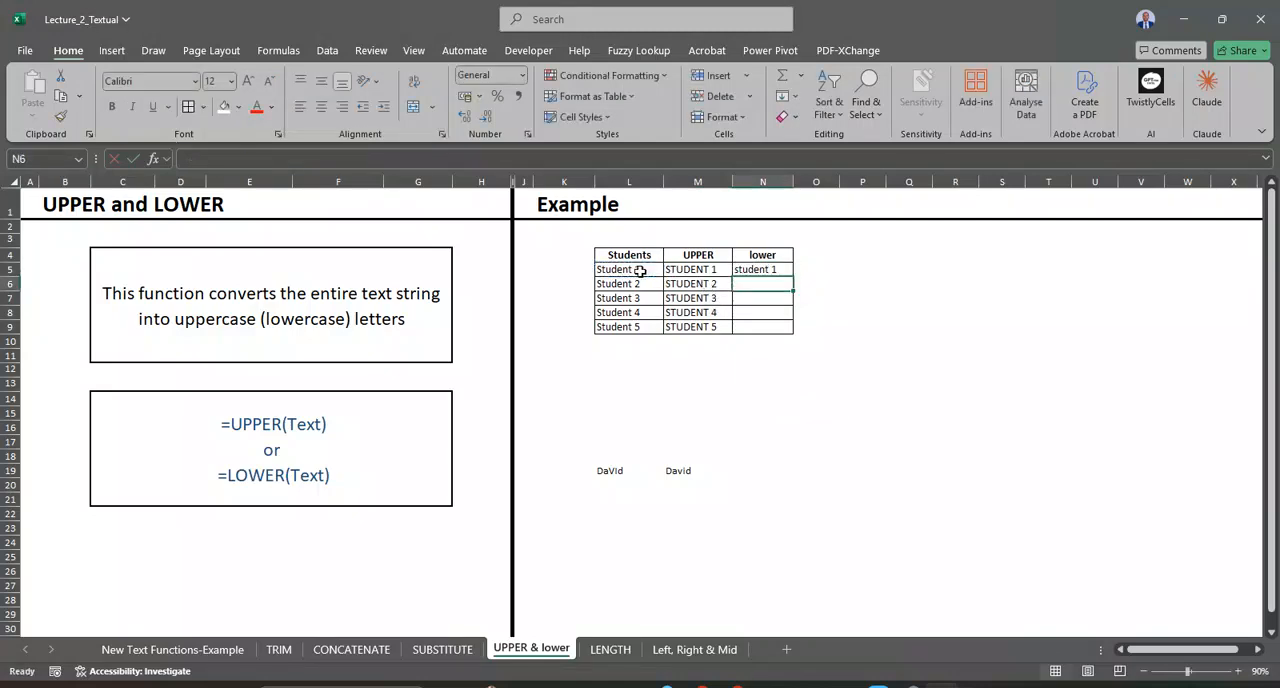
{"action": "left_click", "coordinate": [772, 269]}
{"action": "double_click", "coordinate": [786, 276]}
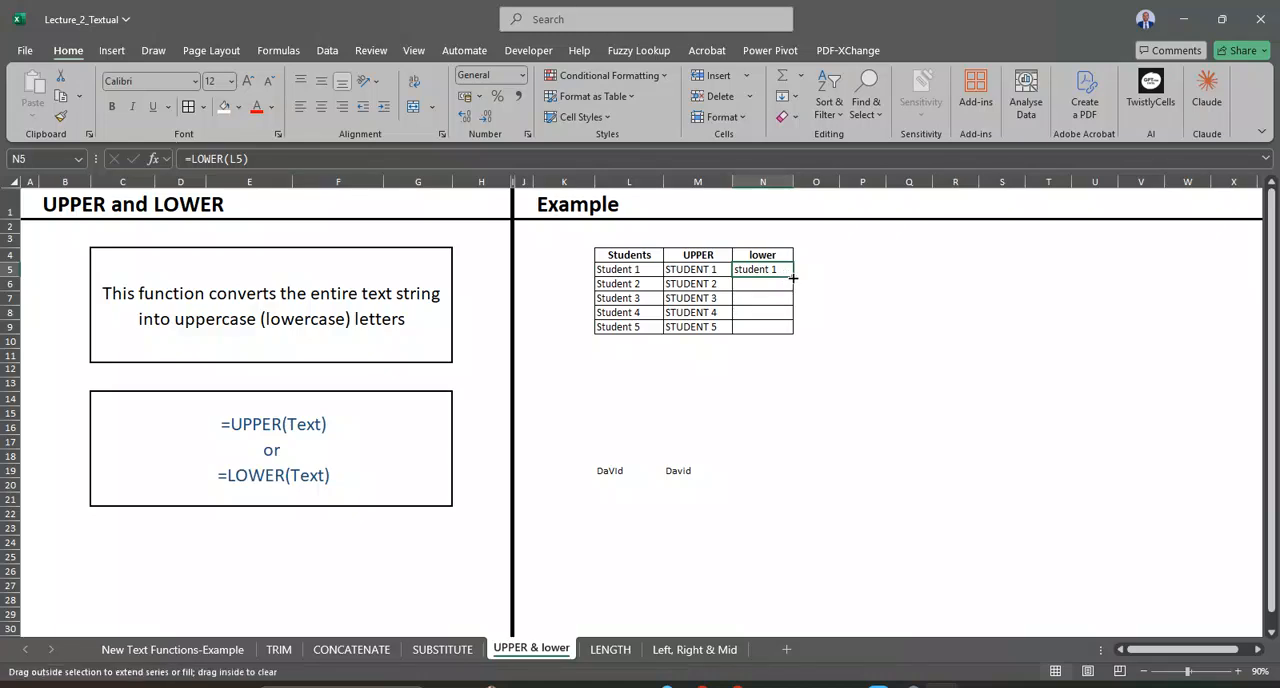
Step: Enter the header Proper in O4, beside the lower column
{"action": "left_click", "coordinate": [817, 260]}
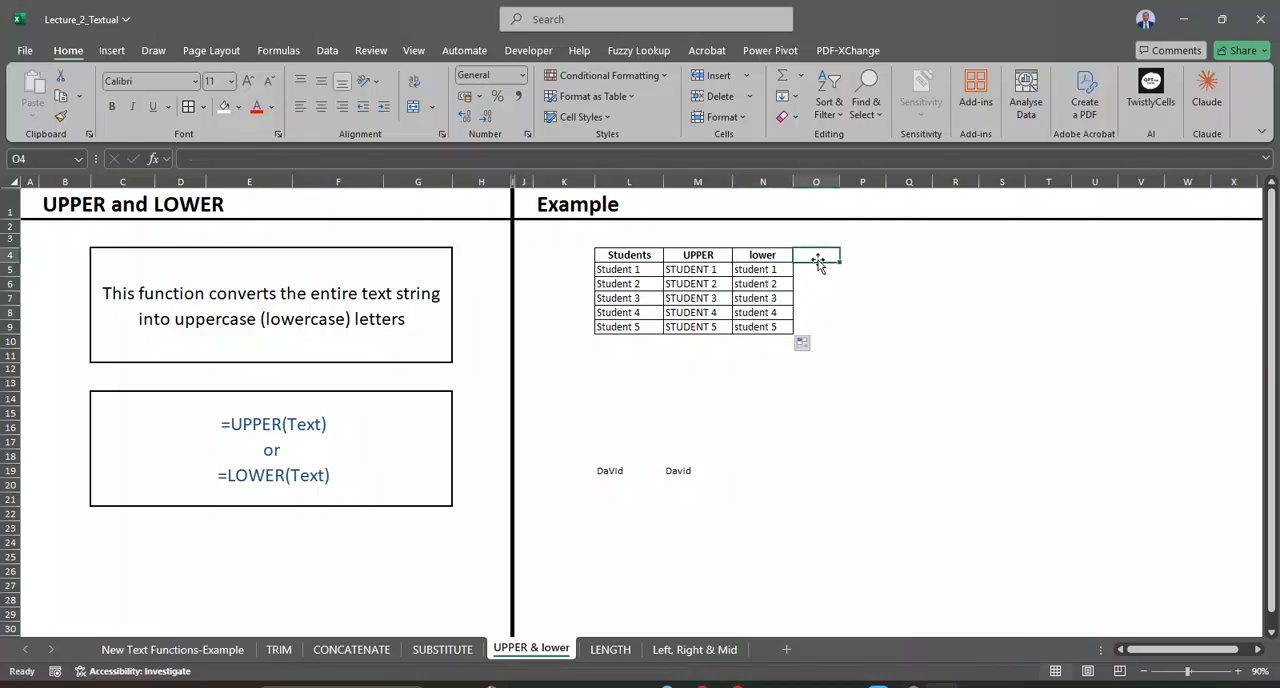
{"action": "type", "text": "Proper"}
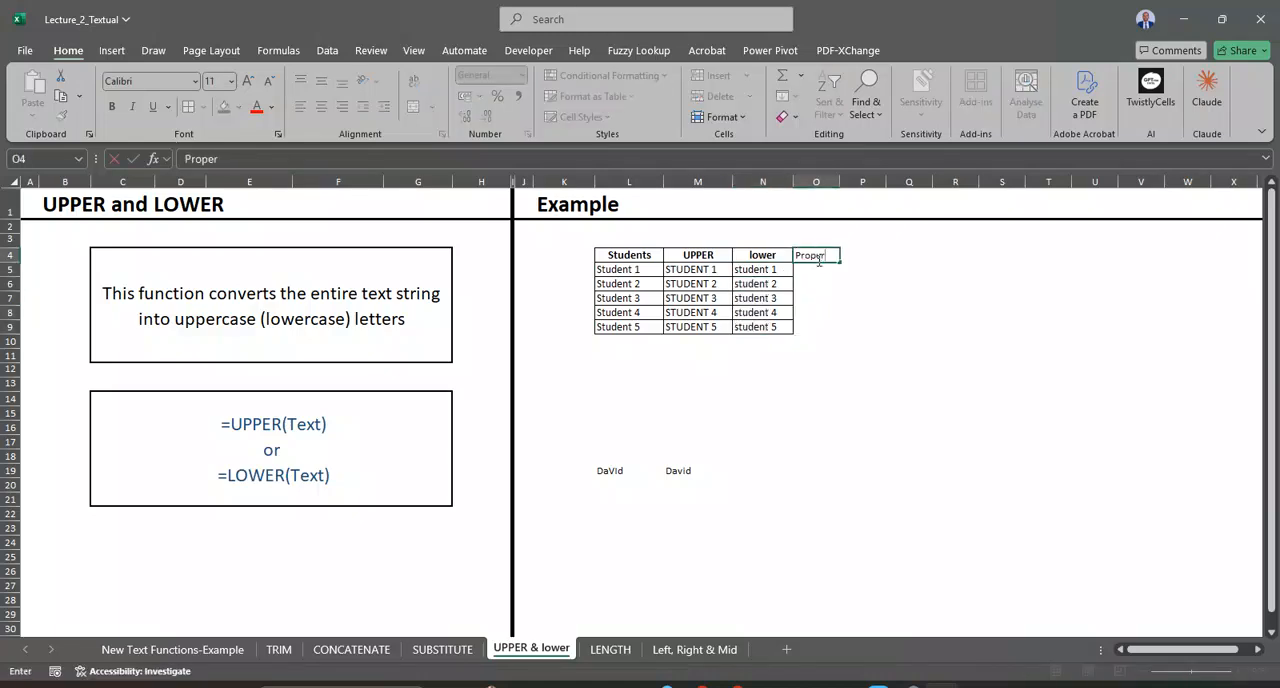
{"action": "key", "text": "Return"}
Step: Enter =PROPER(L5) in O5 to convert the student text to proper case, and fill it down to O9
{"action": "type", "text": "=pro"}
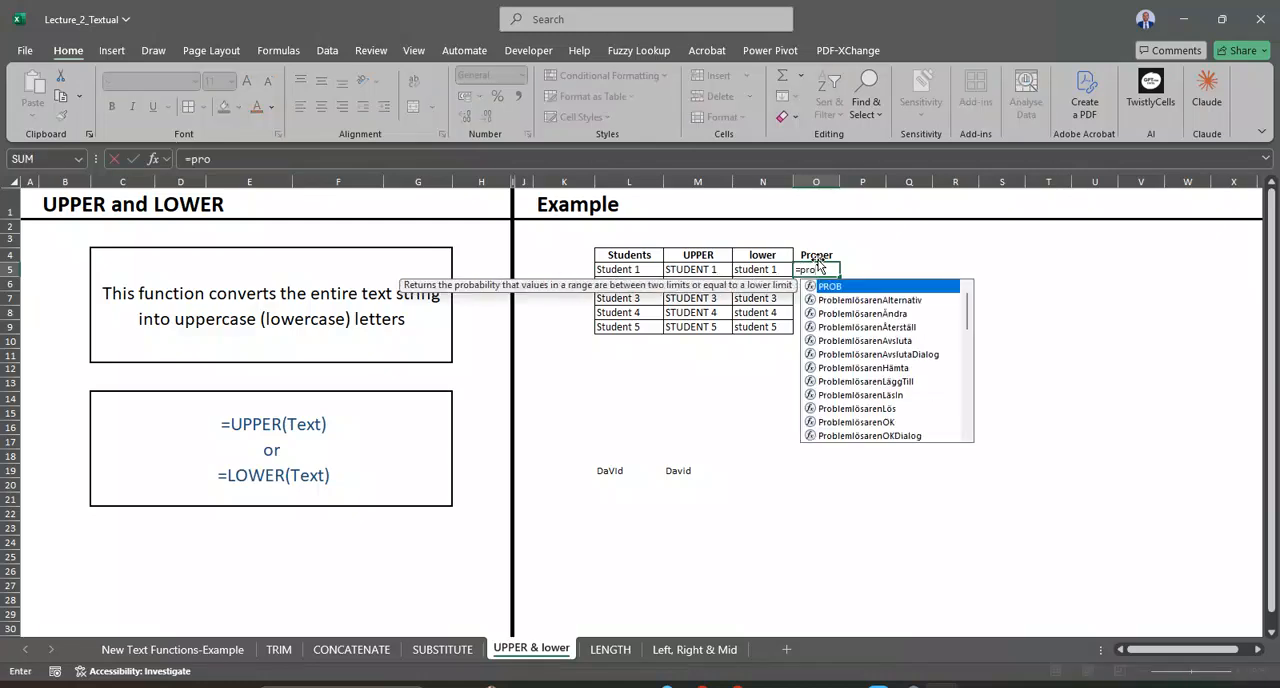
{"action": "type", "text": "p"}
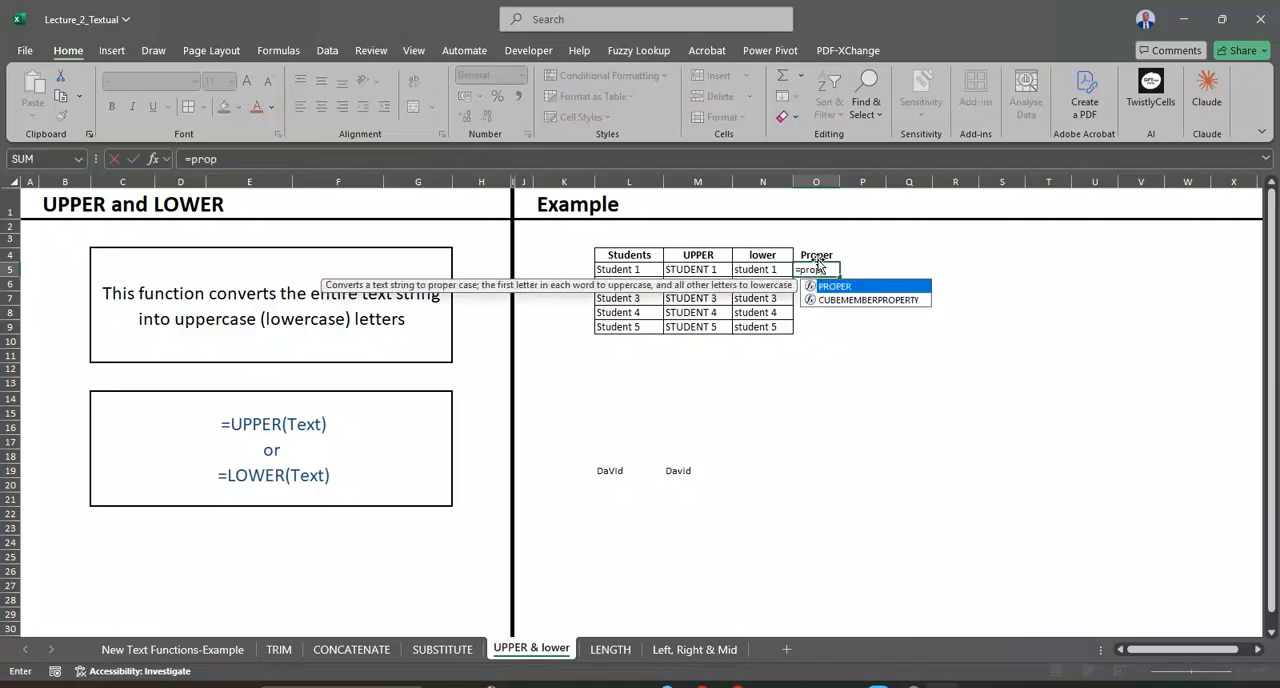
{"action": "double_click", "coordinate": [868, 288]}
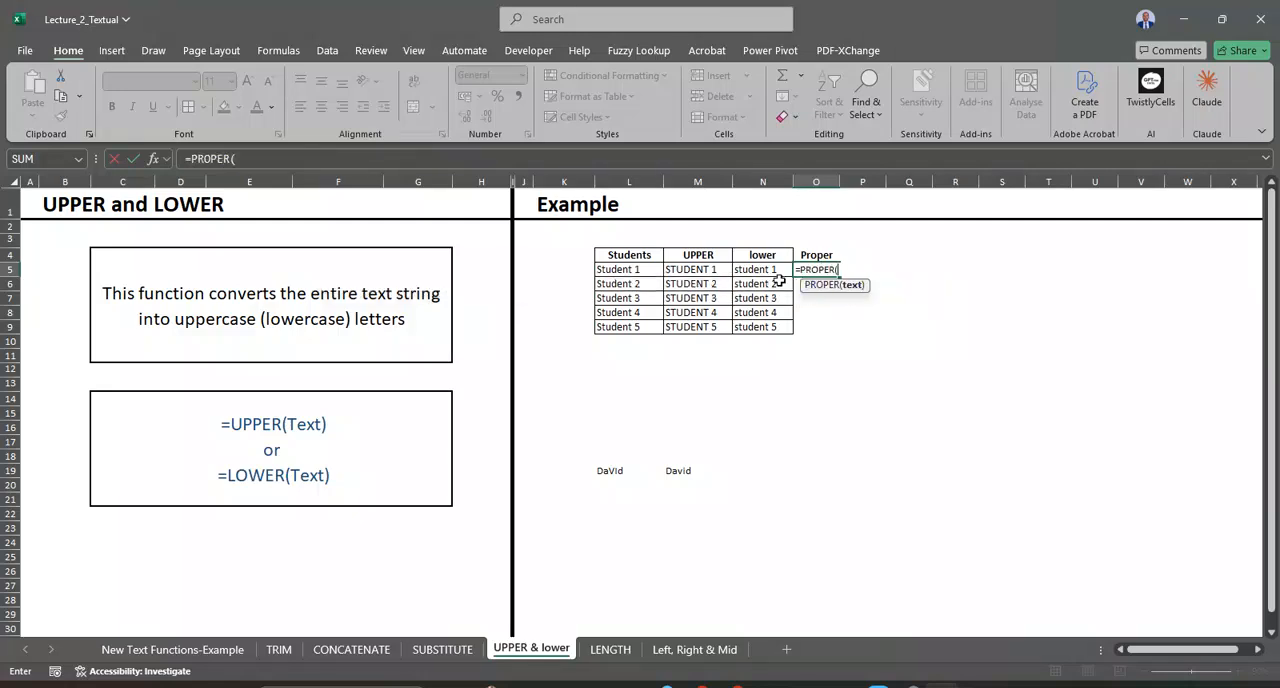
{"action": "left_click", "coordinate": [645, 272]}
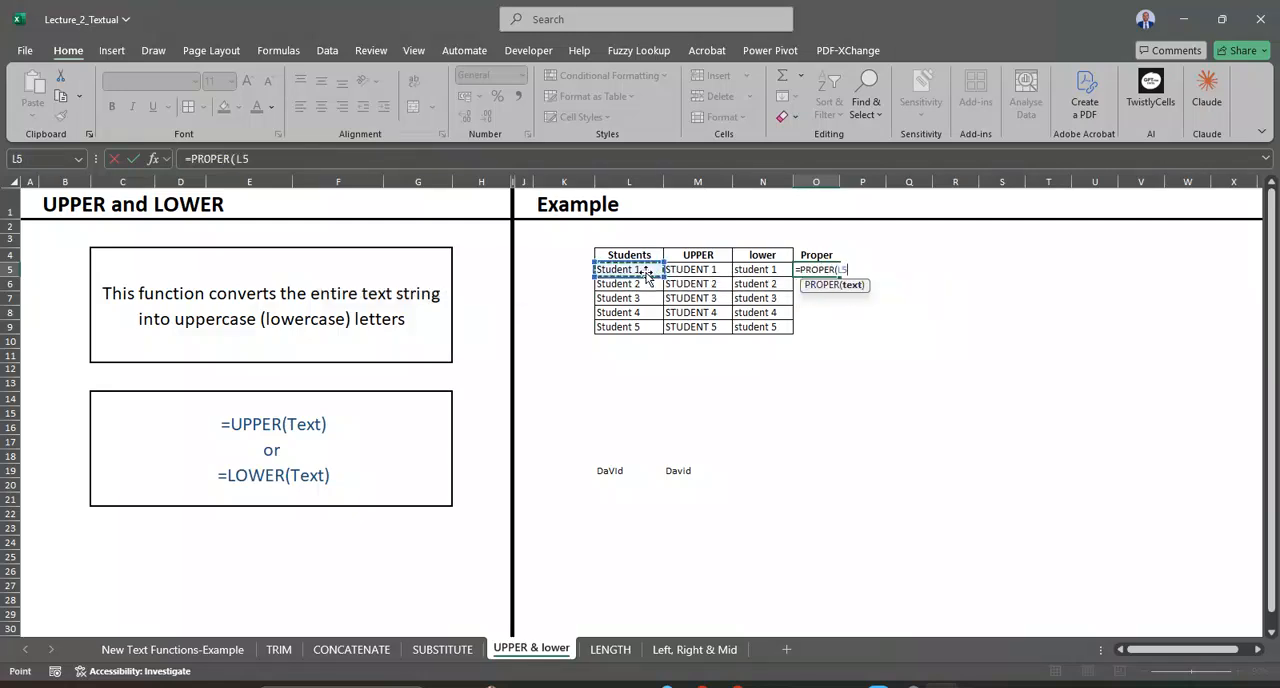
{"action": "key", "text": "Return"}
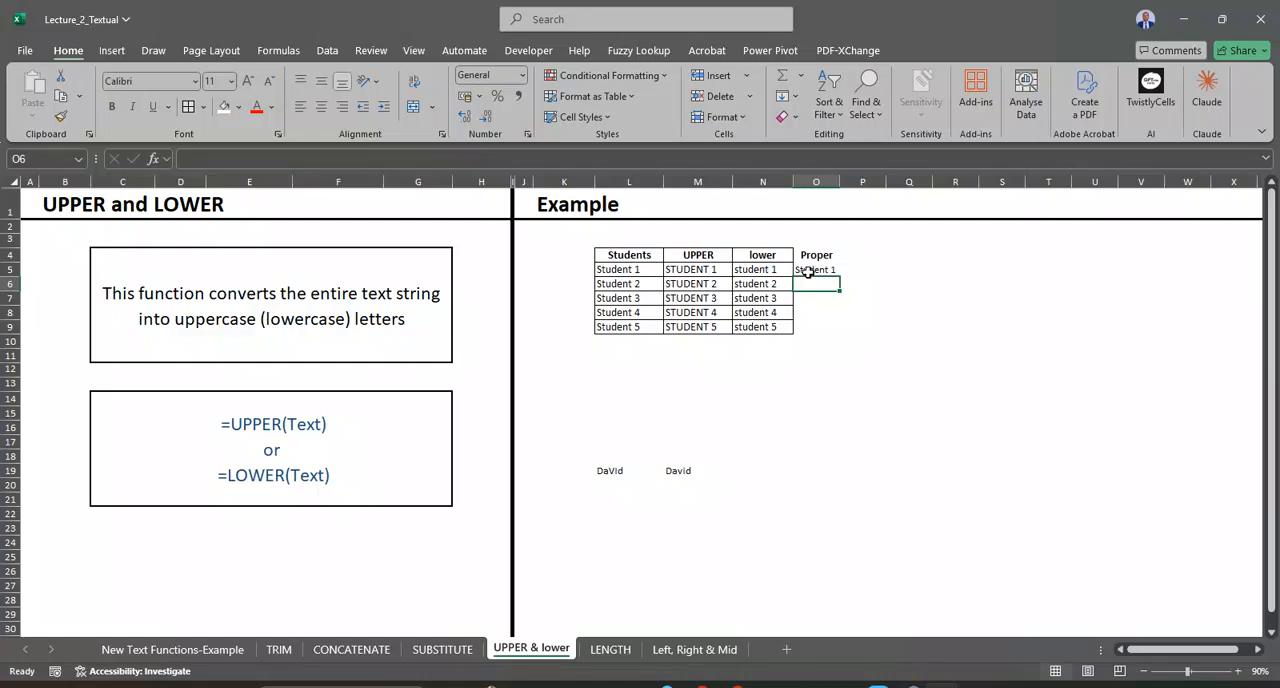
{"action": "left_click", "coordinate": [812, 270]}
{"action": "double_click", "coordinate": [839, 276]}
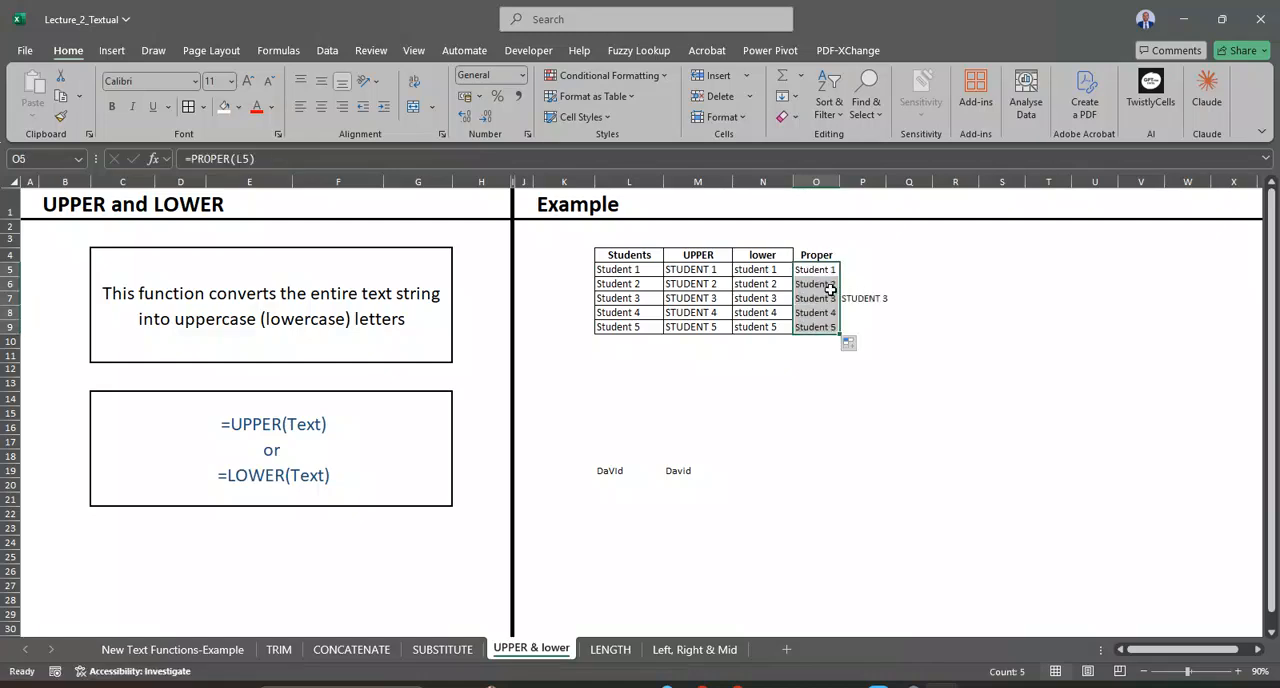
Step: Check the PROPER formula in O7 against its source cell L7, and clear the stray formula from P7
{"action": "double_click", "coordinate": [825, 298]}
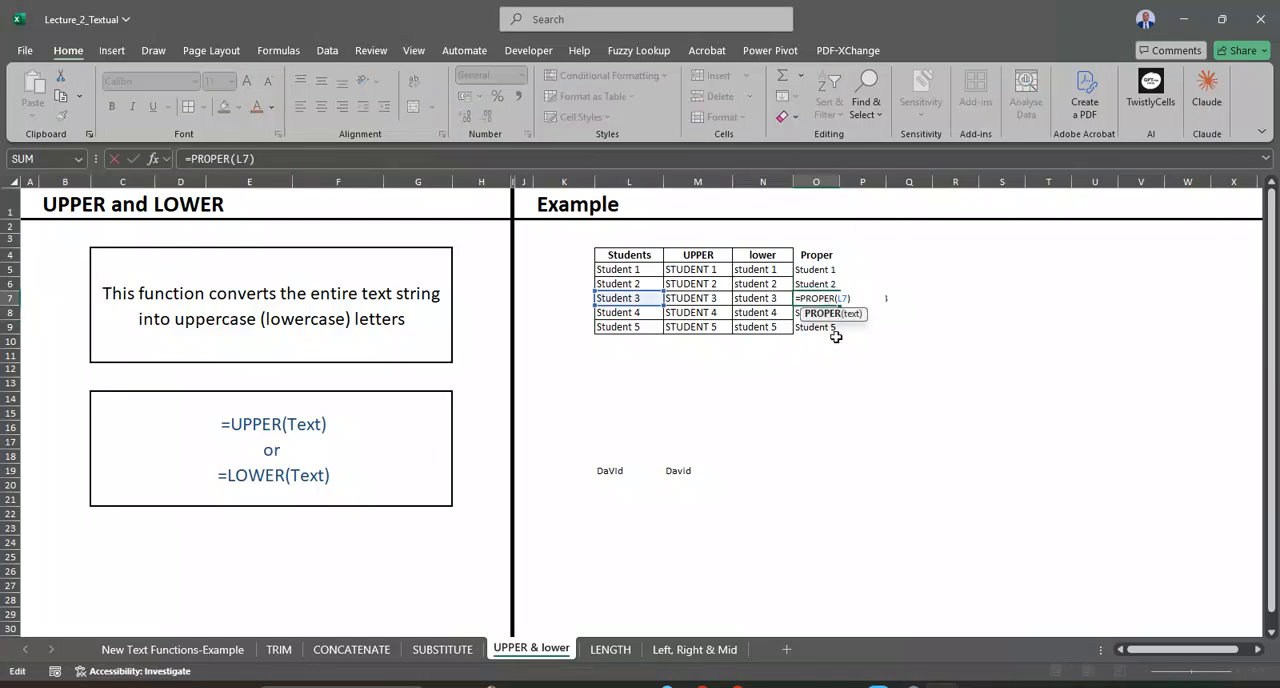
{"action": "key", "text": "Return"}
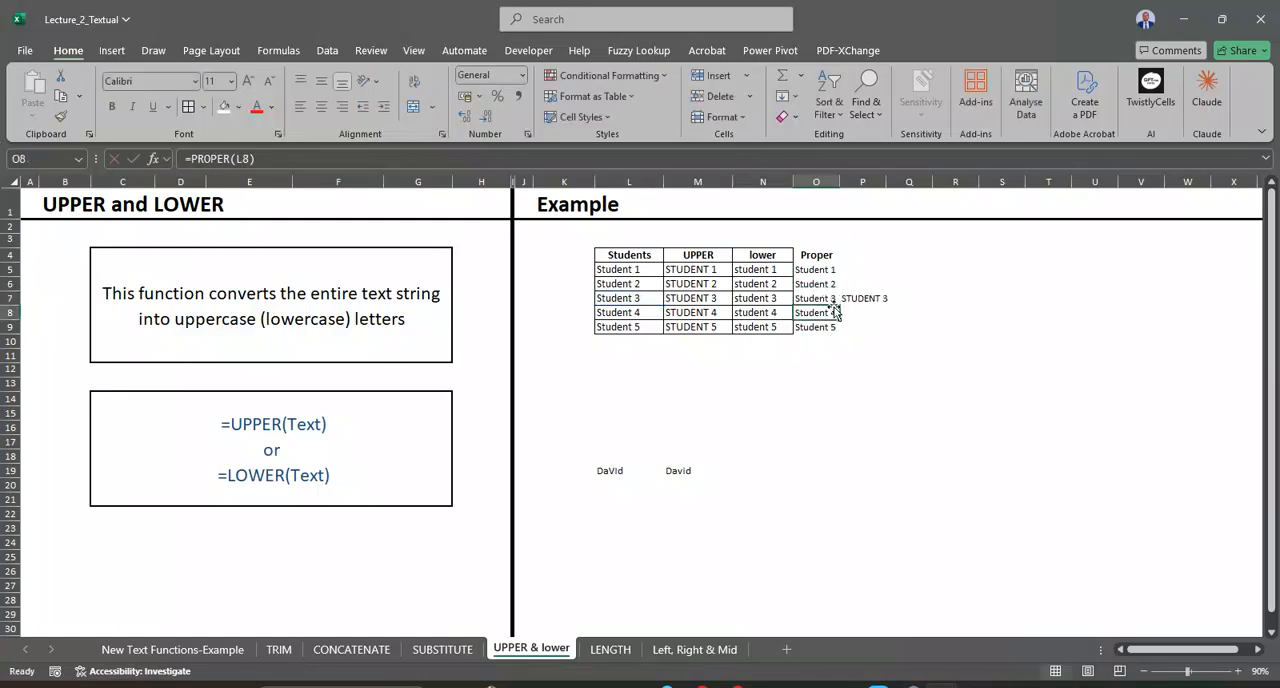
{"action": "left_click", "coordinate": [819, 297]}
{"action": "left_click", "coordinate": [652, 298]}
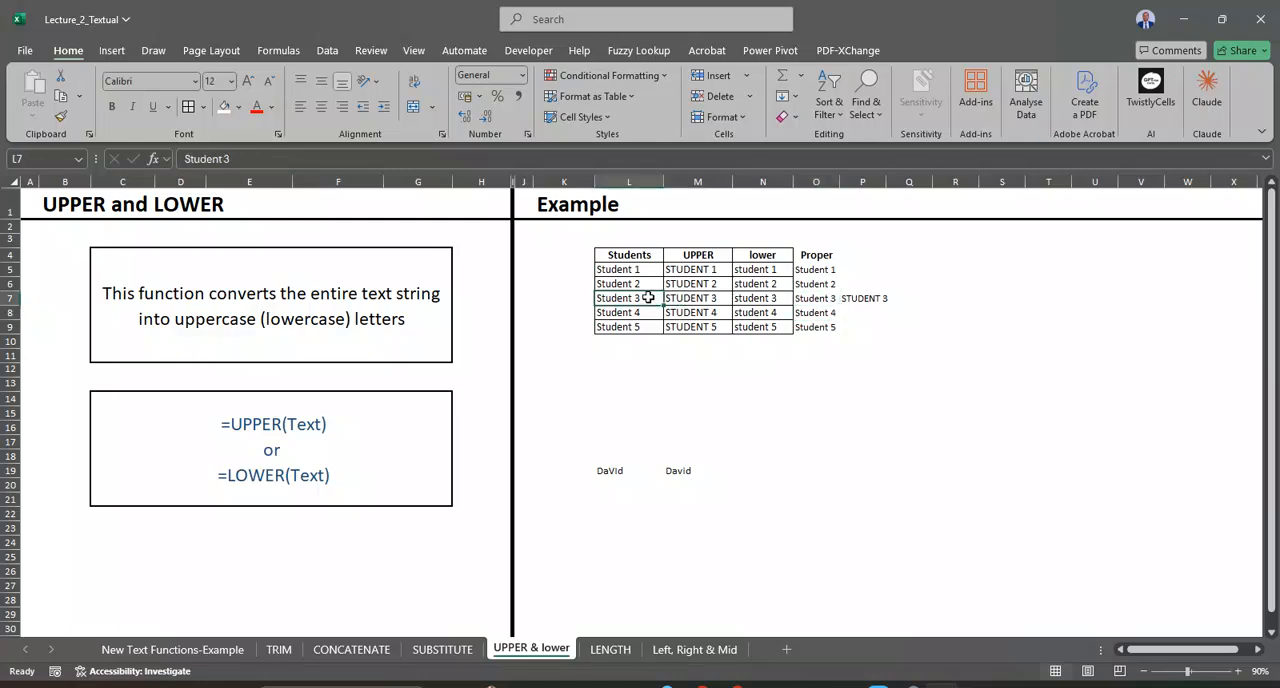
{"action": "left_click", "coordinate": [872, 296]}
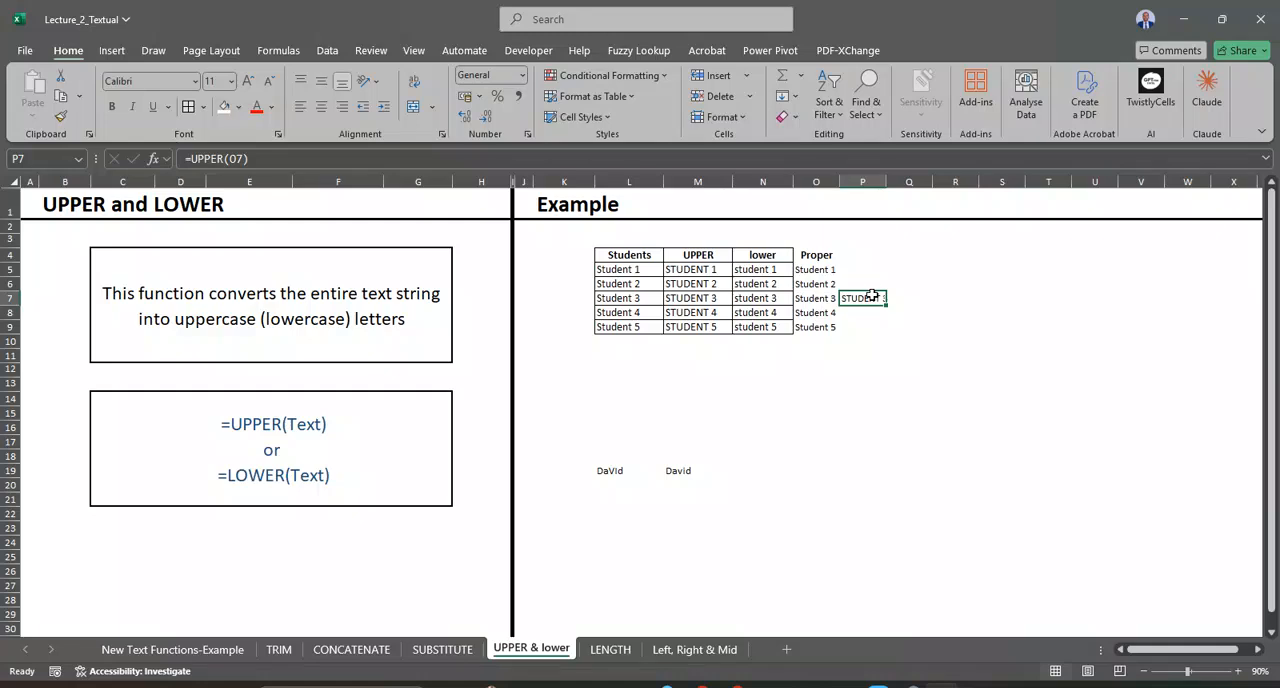
{"action": "key", "text": "Delete"}
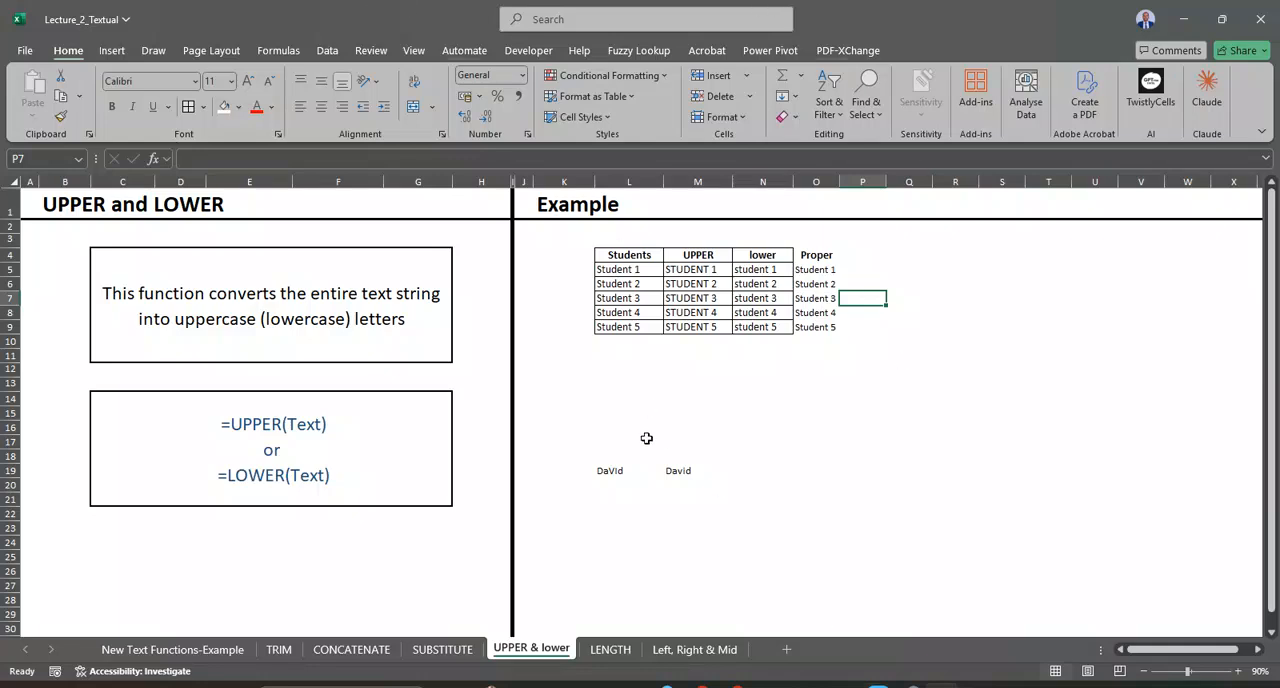
Step: Examine the PROPER formula in M19 and compare it with its mixed-case source text in L19
{"action": "left_click", "coordinate": [621, 503]}
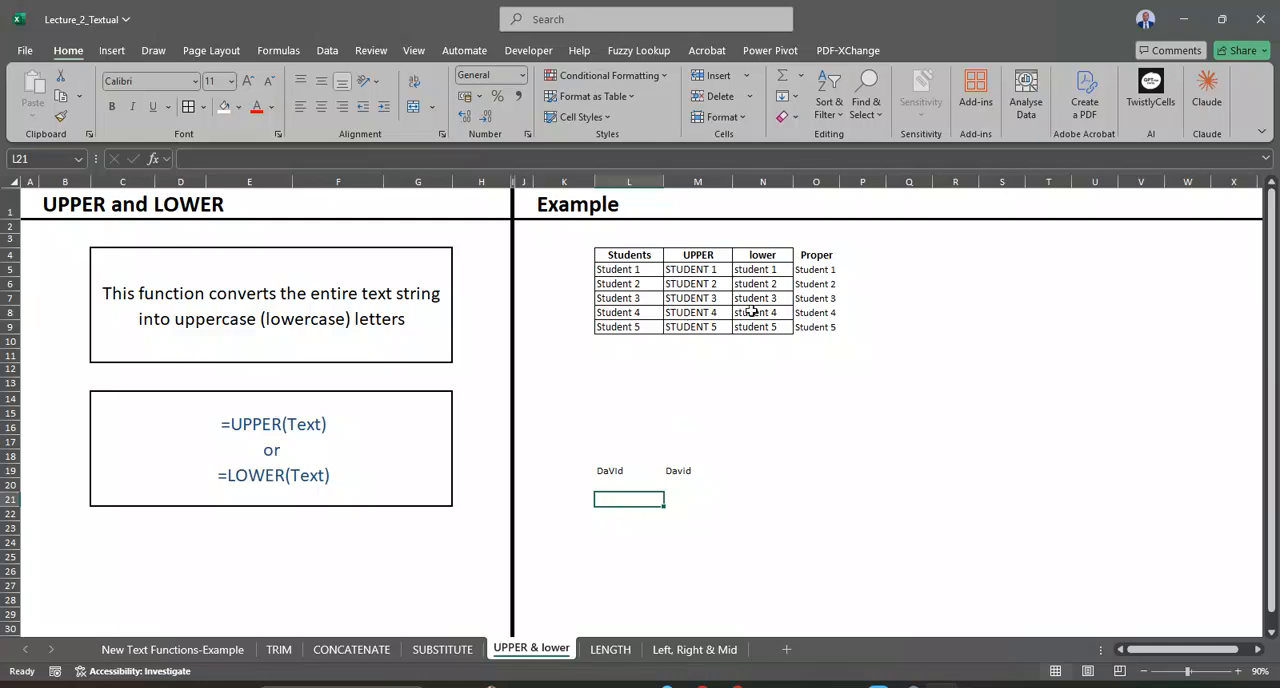
{"action": "left_click", "coordinate": [604, 471]}
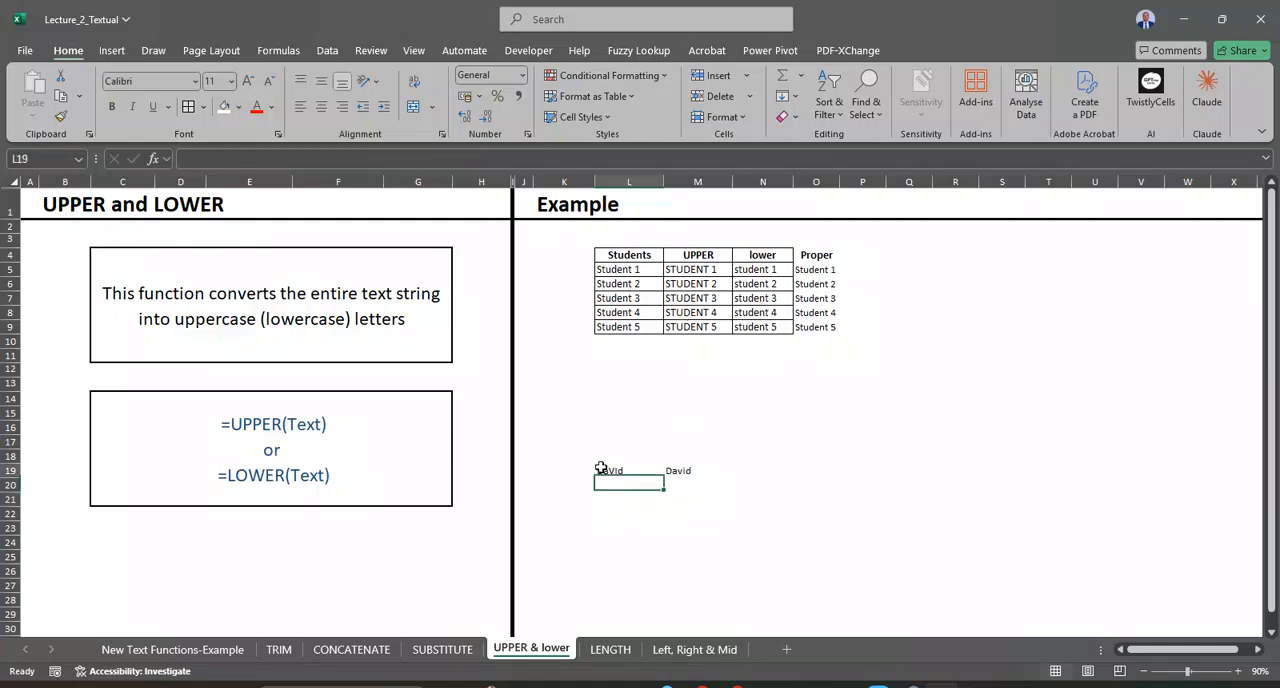
{"action": "left_click", "coordinate": [680, 472]}
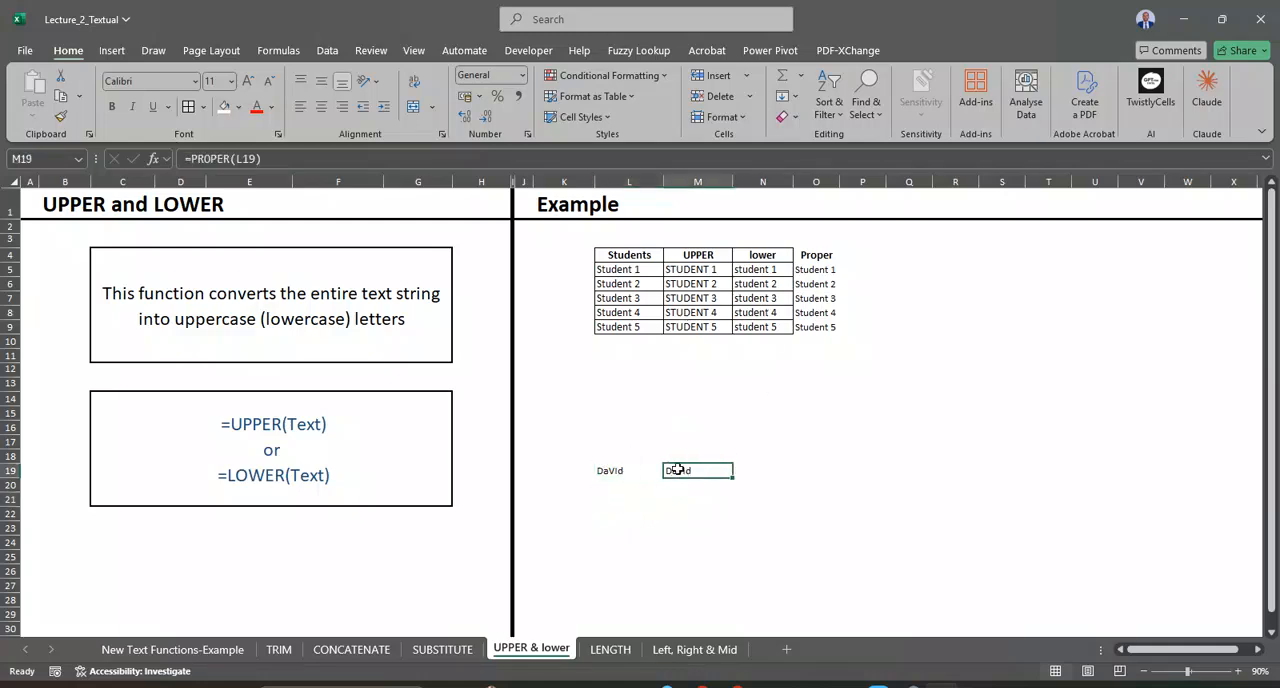
{"action": "double_click", "coordinate": [682, 470]}
{"action": "key", "text": "Return"}
{"action": "left_click", "coordinate": [618, 471]}
{"action": "left_click", "coordinate": [623, 507]}
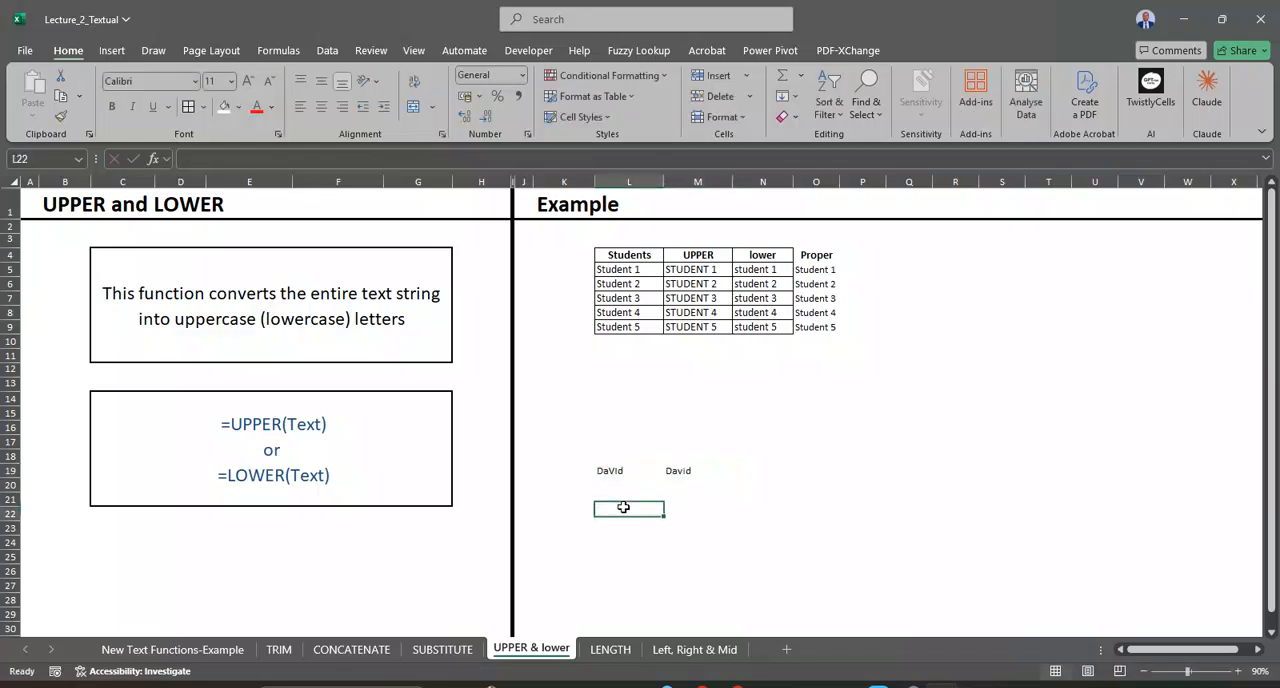
{"action": "left_click", "coordinate": [625, 471]}
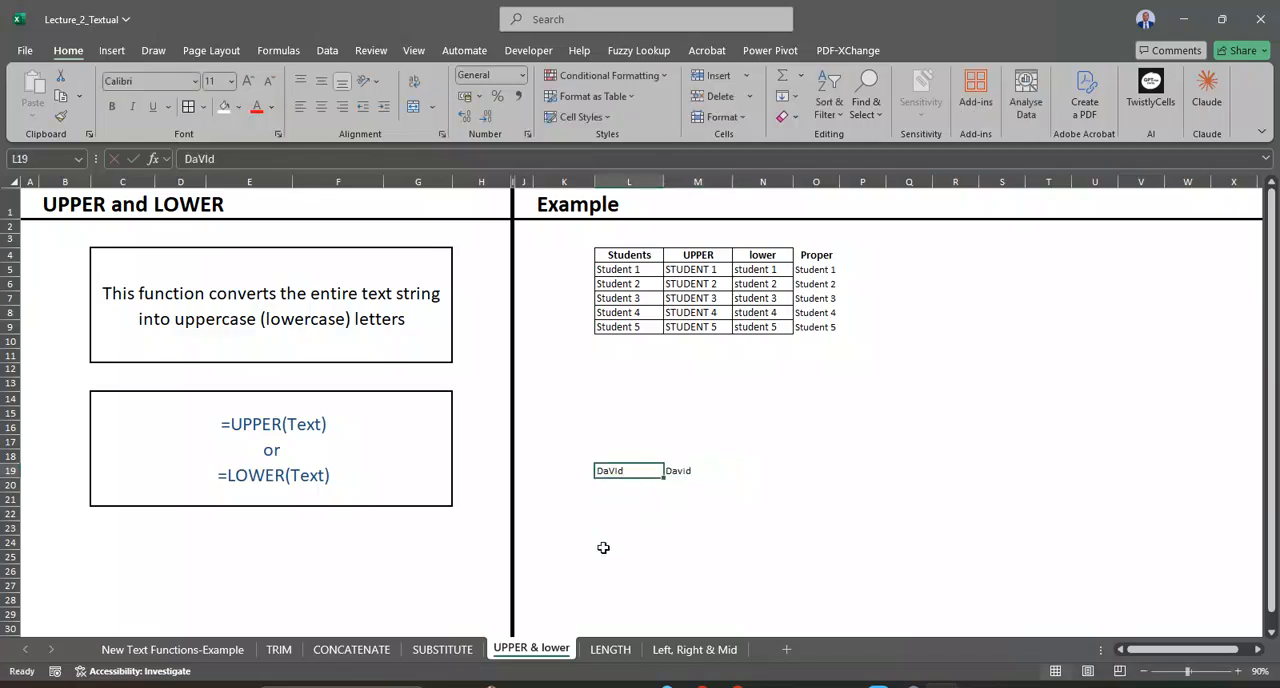
{"action": "left_click", "coordinate": [694, 461]}
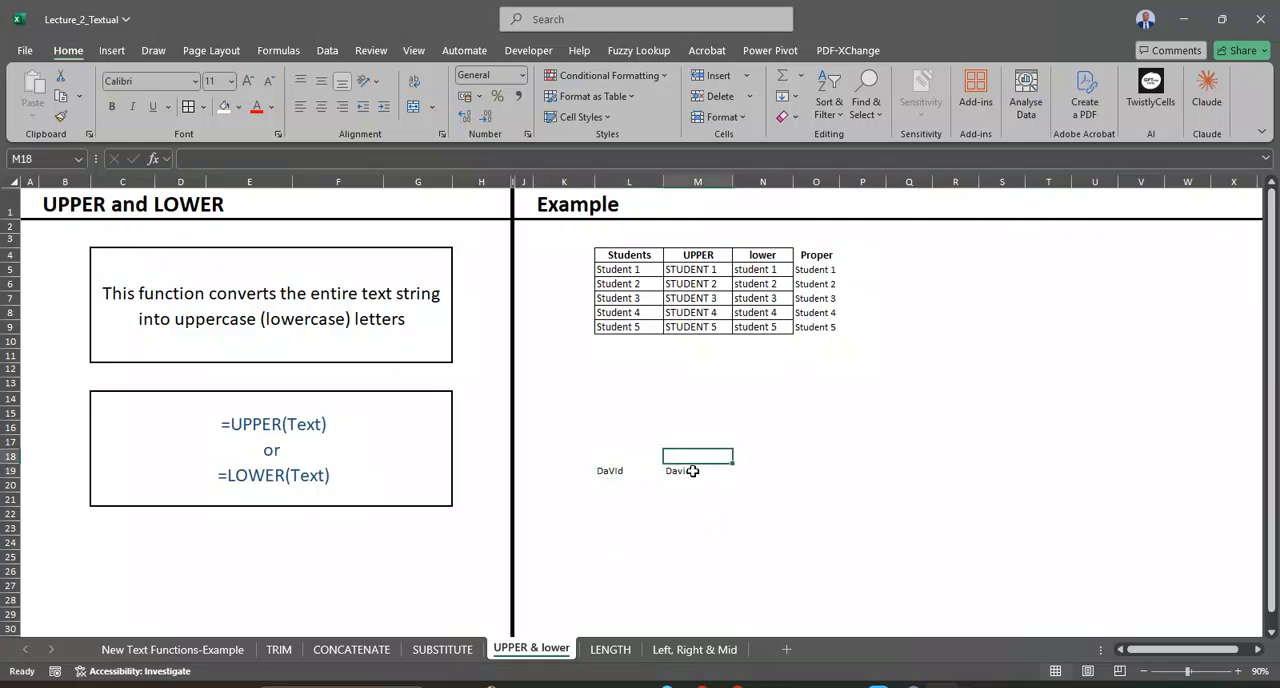
Step: Open the LENGTH sheet and review the student entries in L5:L9
{"action": "left_click", "coordinate": [610, 649]}
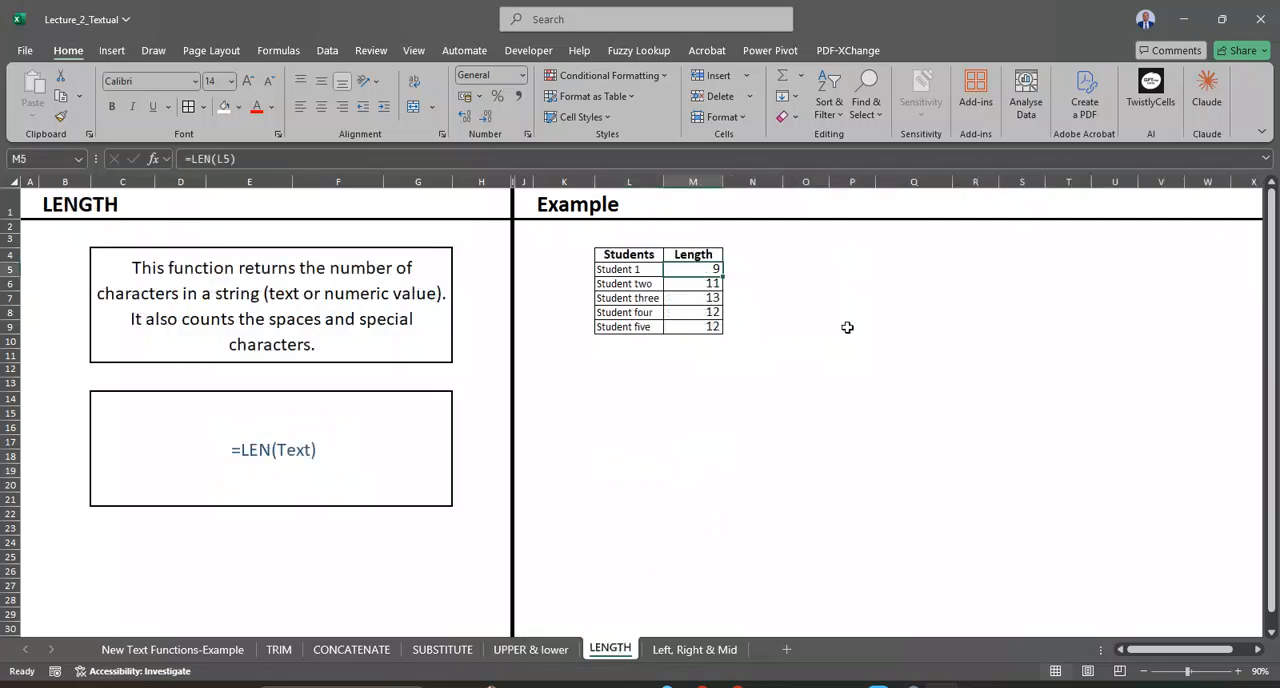
{"action": "left_click", "coordinate": [773, 327]}
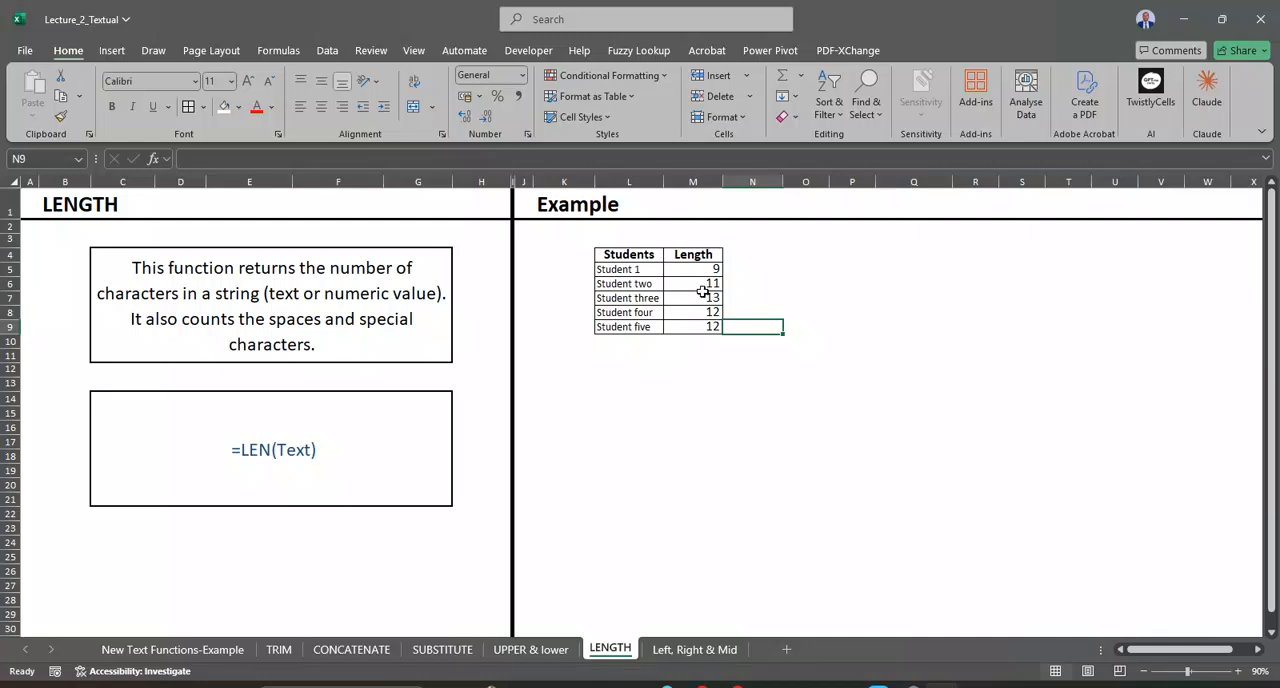
{"action": "left_click", "coordinate": [638, 266]}
{"action": "left_click_drag", "start_coordinate": [638, 266], "coordinate": [640, 326]}
Step: Enter =LEN(L5) in N5 to count the characters of the student text, and fill it down to N9
{"action": "left_click", "coordinate": [751, 270]}
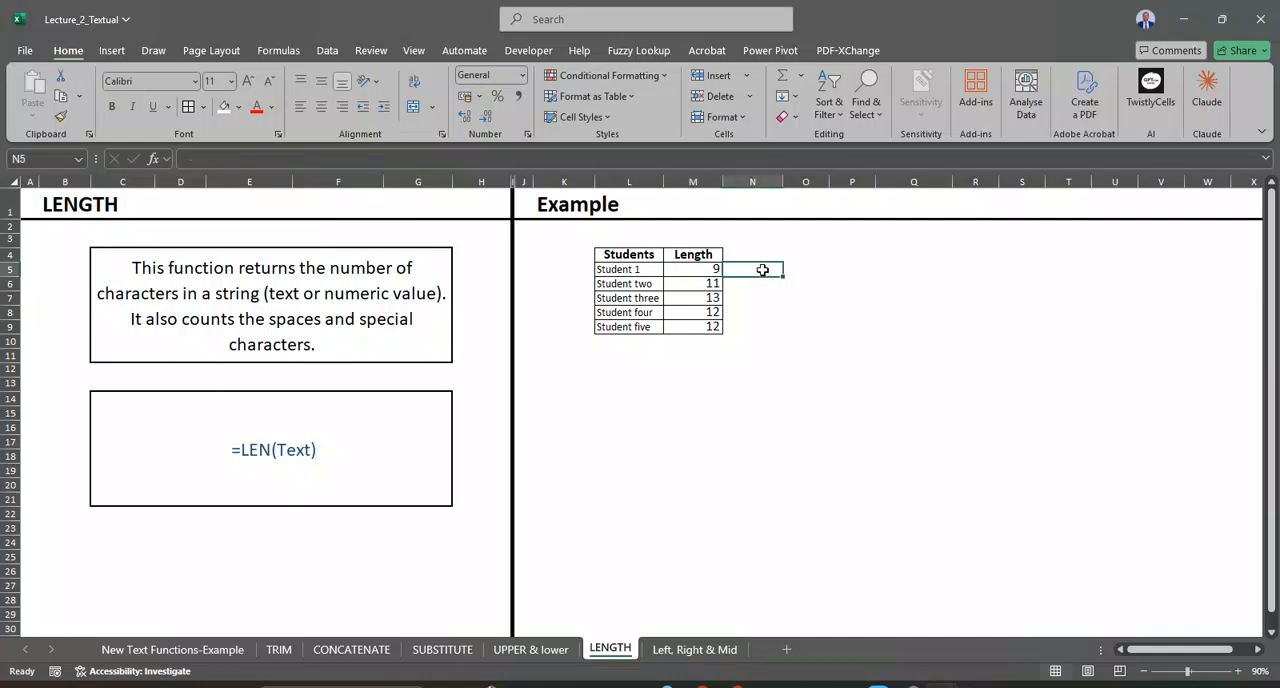
{"action": "type", "text": "="}
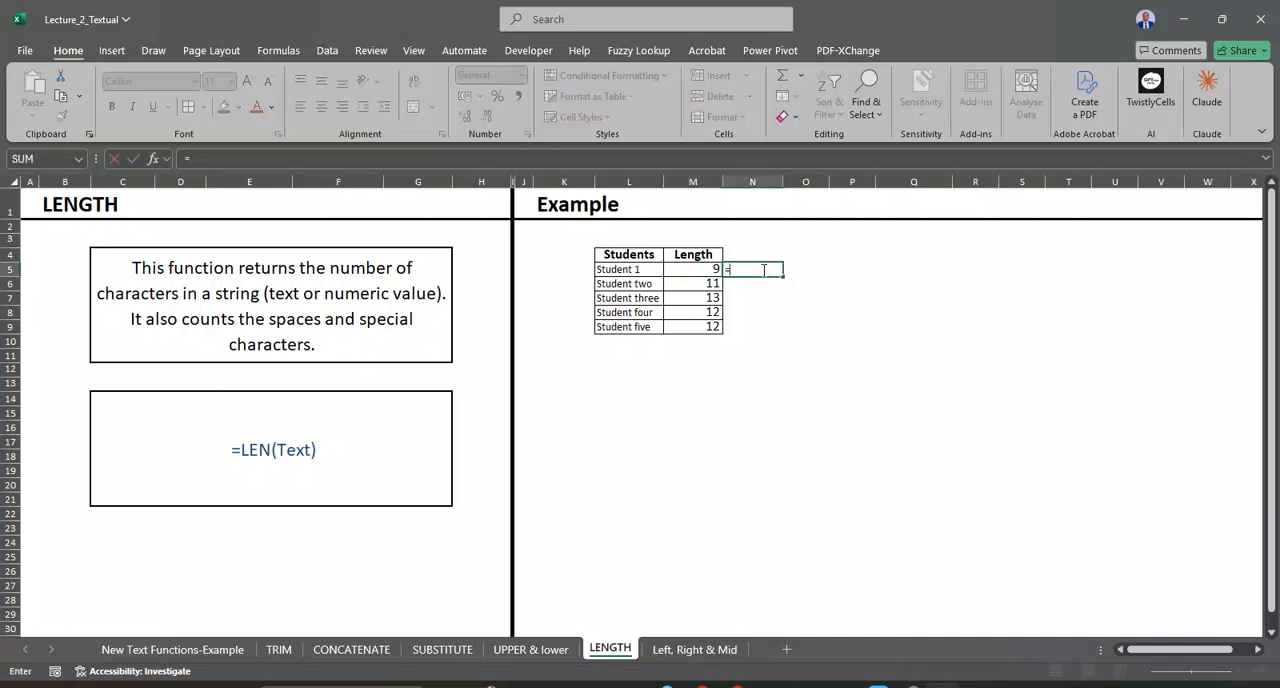
{"action": "type", "text": "len"}
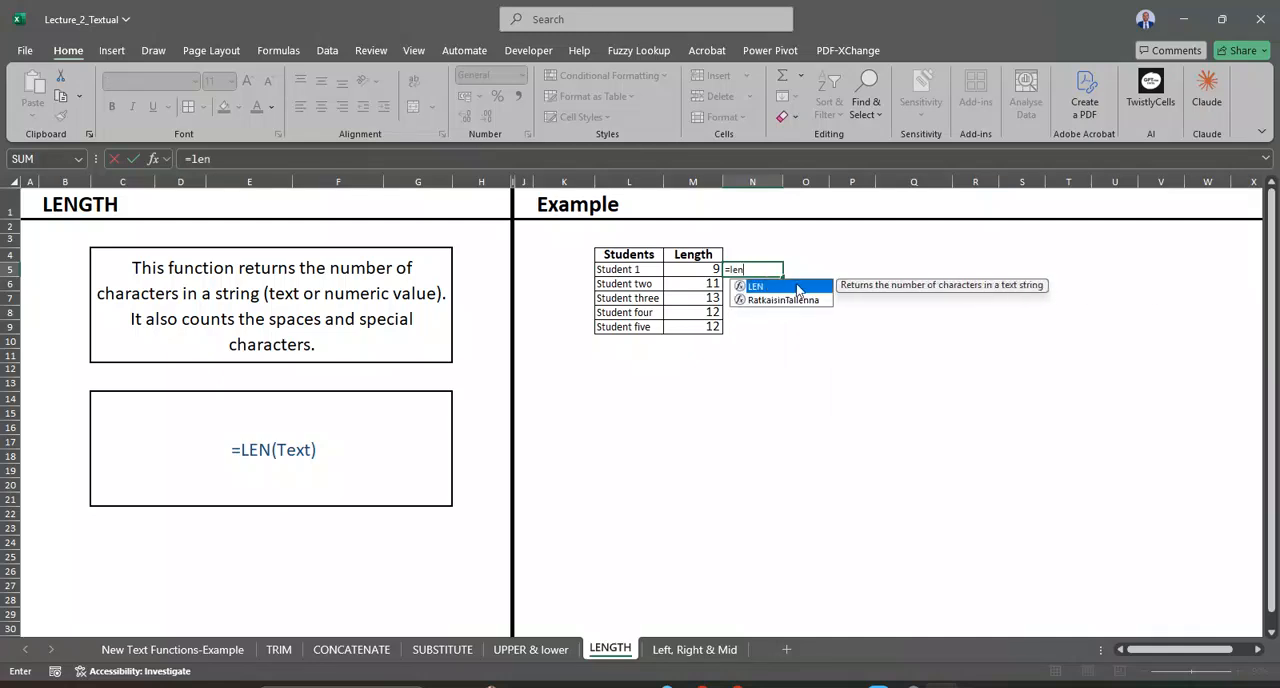
{"action": "double_click", "coordinate": [798, 287]}
{"action": "left_click", "coordinate": [643, 270]}
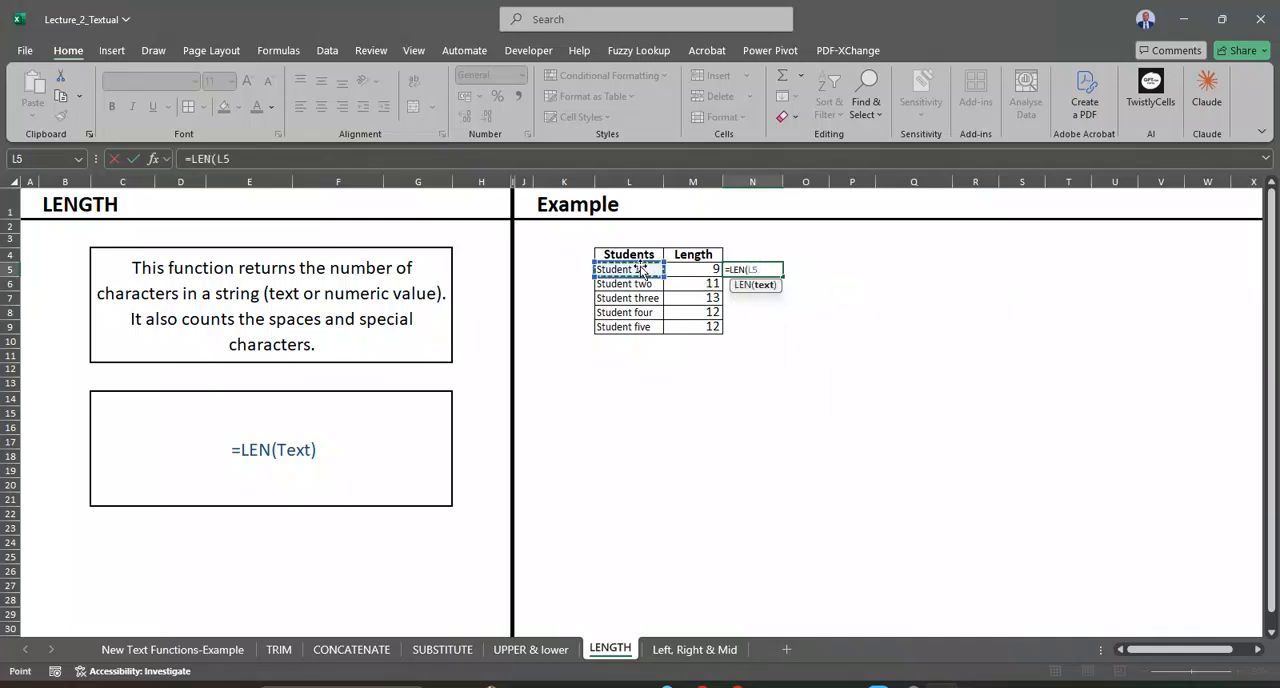
{"action": "key", "text": "Return"}
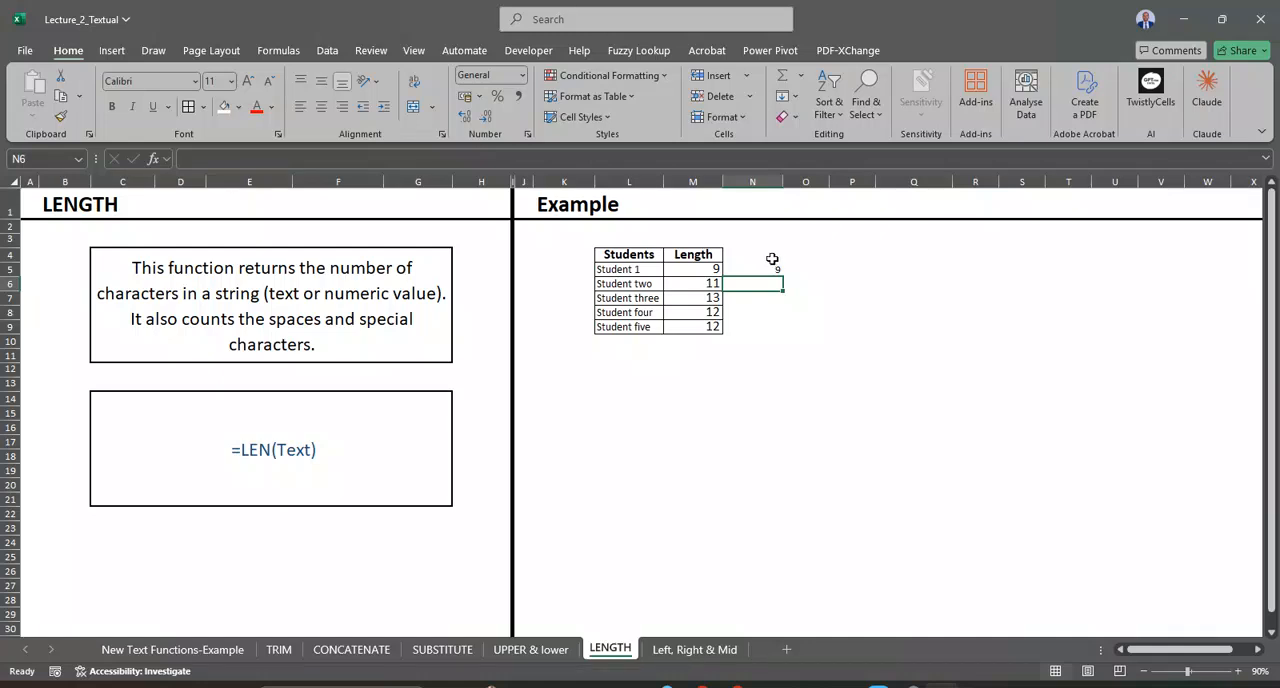
{"action": "left_click", "coordinate": [766, 268]}
{"action": "double_click", "coordinate": [783, 277]}
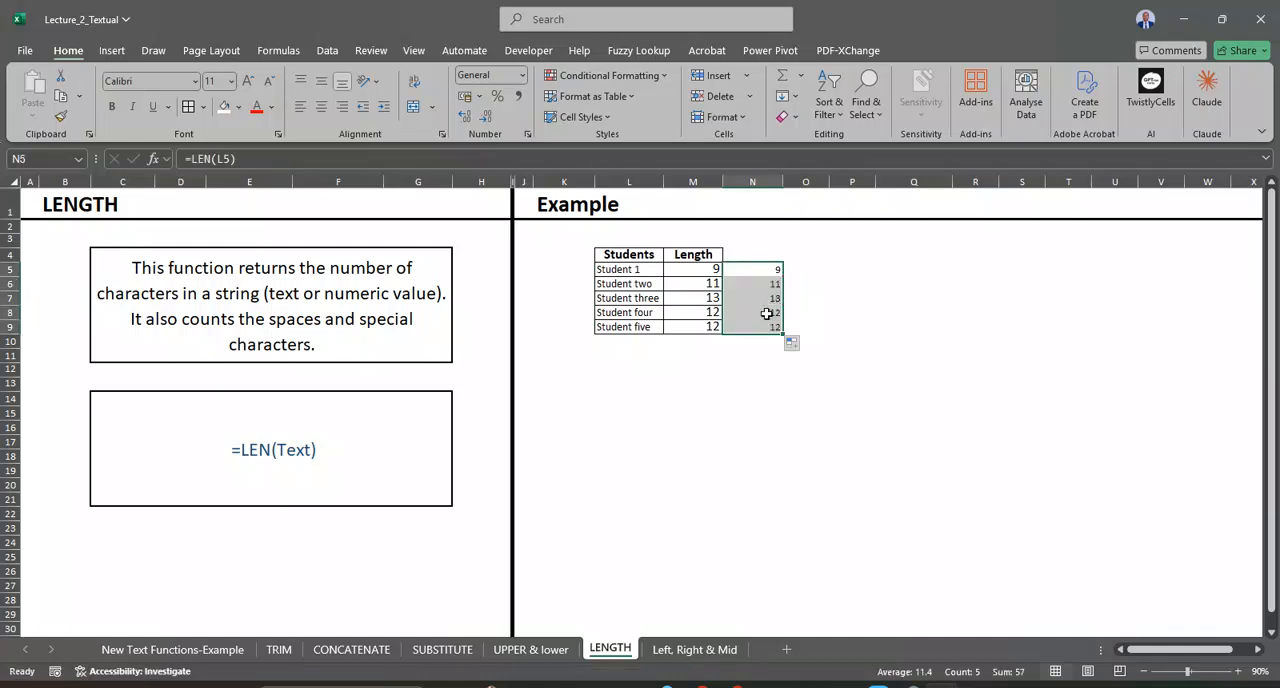
Step: Check the LEN formulas in N5 and N6 against their source cells L5 and L6
{"action": "left_click", "coordinate": [631, 269]}
{"action": "left_click", "coordinate": [766, 271]}
{"action": "left_click", "coordinate": [766, 285]}
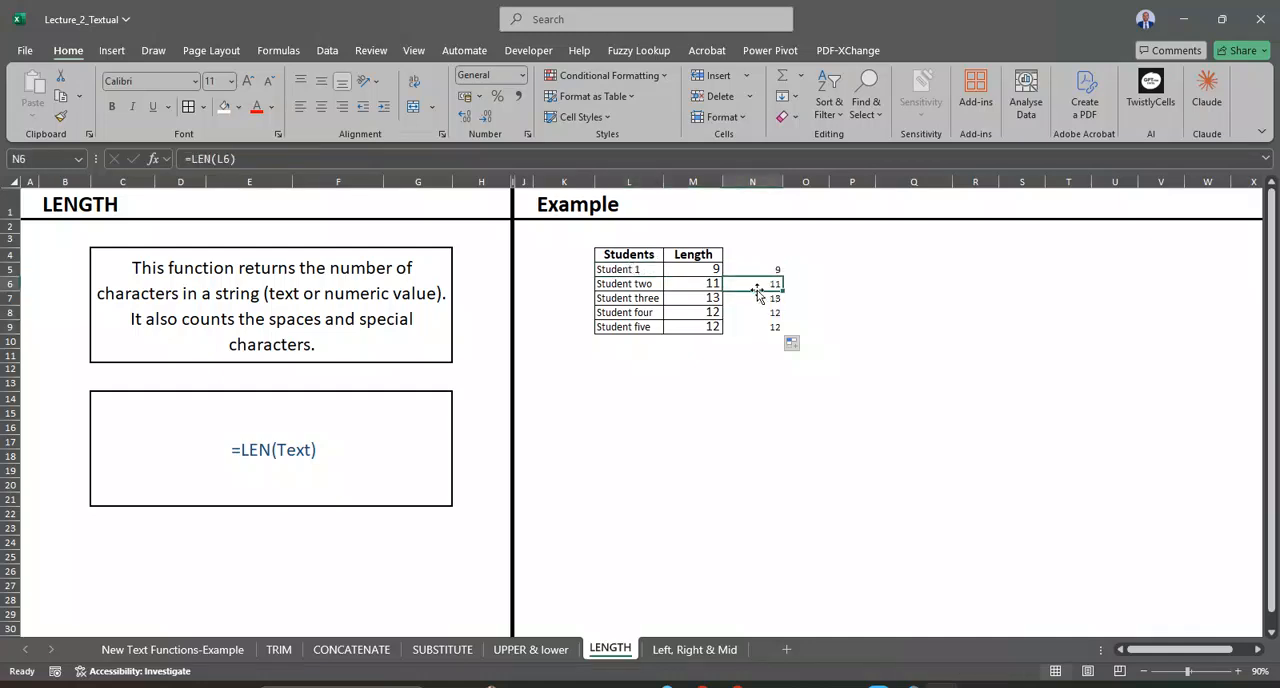
{"action": "left_click", "coordinate": [640, 284]}
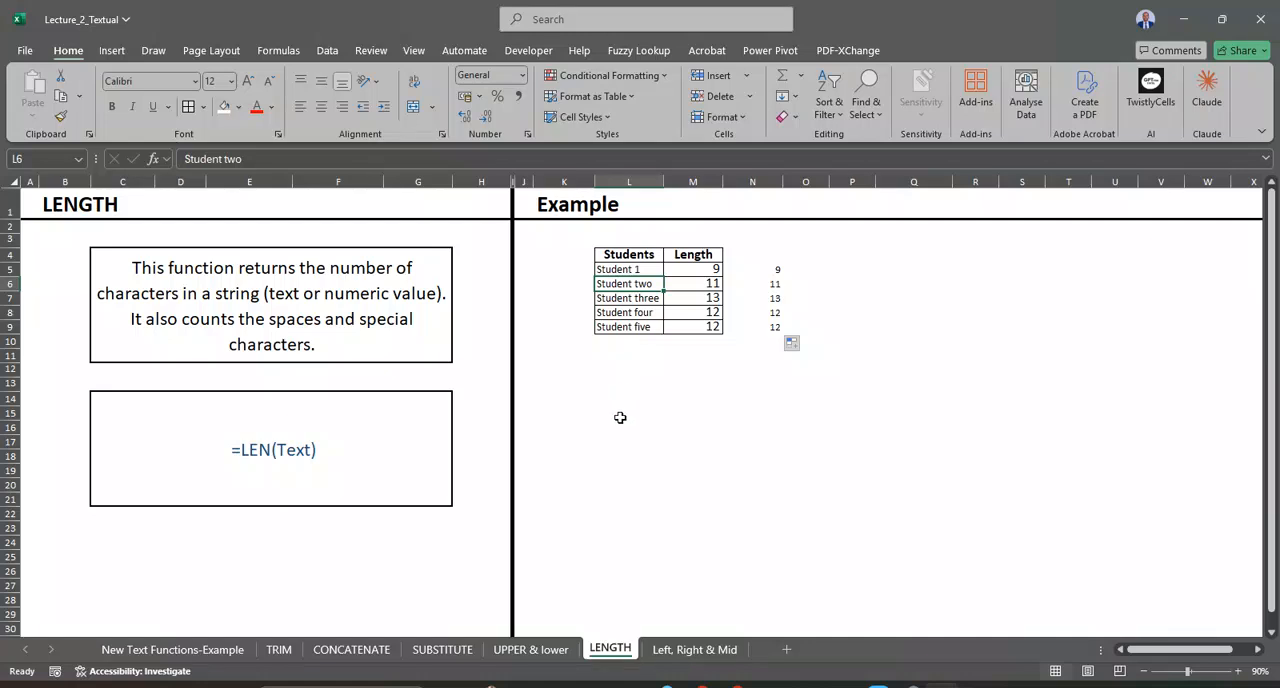
Step: Open the Left, Right & Mid sheet and inspect the LEFT formula in M6 and the MID formula in N6
{"action": "left_click", "coordinate": [684, 646]}
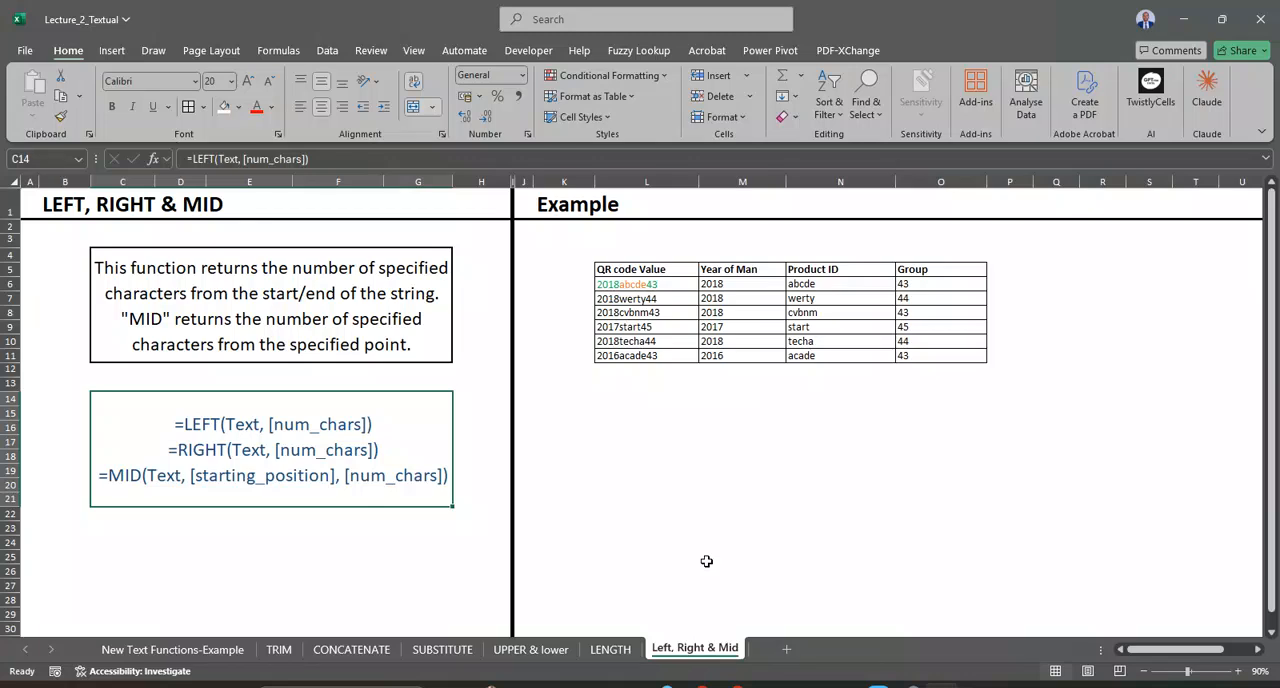
{"action": "left_click", "coordinate": [803, 283]}
{"action": "left_click", "coordinate": [755, 285]}
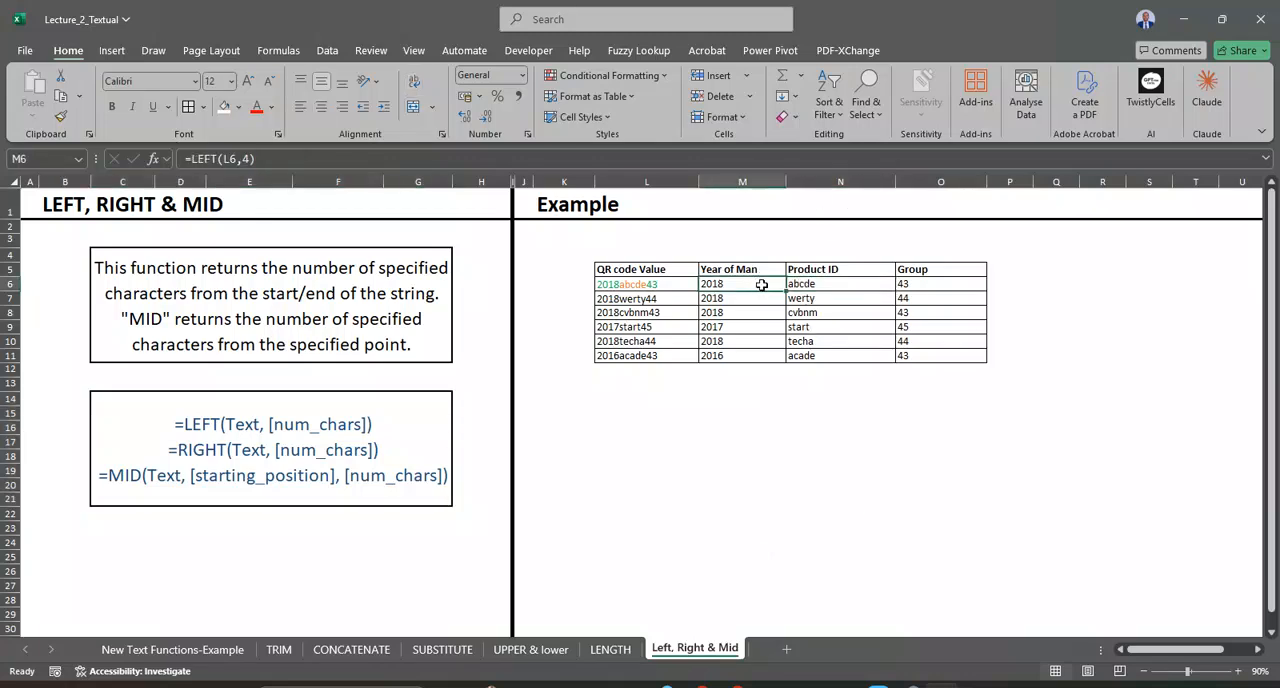
{"action": "left_click", "coordinate": [818, 283]}
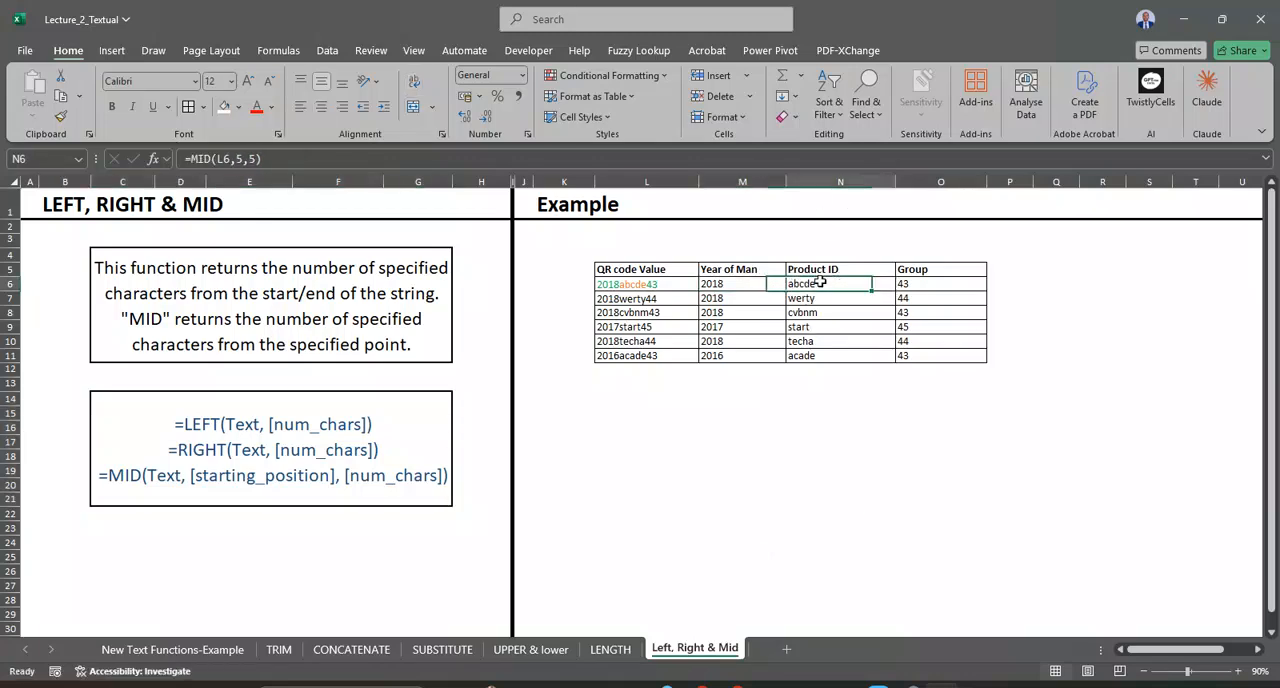
{"action": "double_click", "coordinate": [829, 284]}
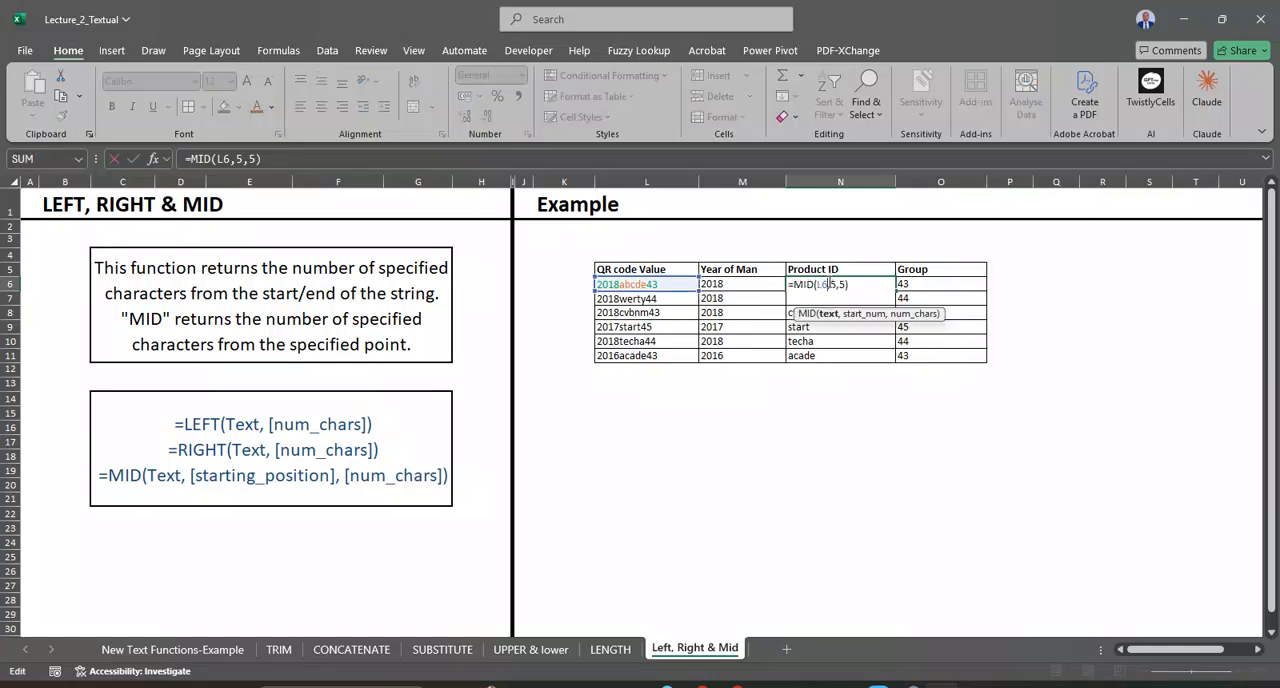
{"action": "key", "text": "Return"}
{"action": "key", "text": "Return"}
{"action": "key", "text": "Return"}
{"action": "key", "text": "Return"}
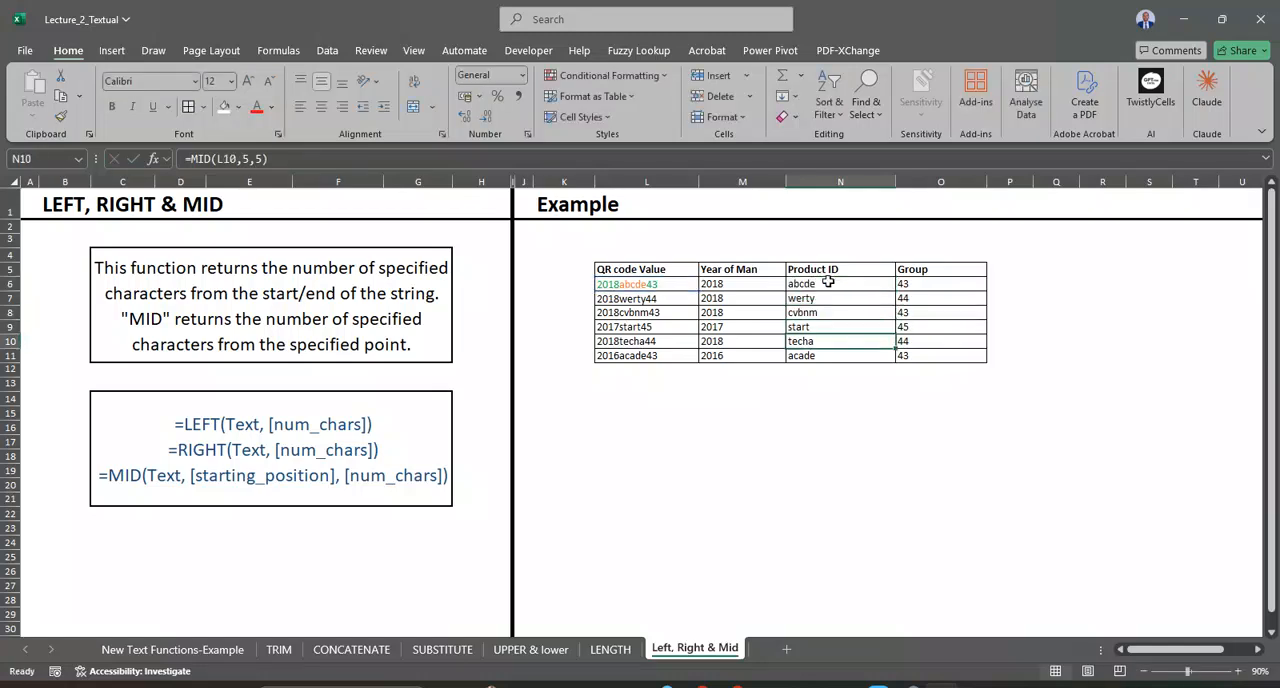
Step: Copy the QR code example table L5:O11 and paste the copy below it, starting at L16
{"action": "left_click_drag", "start_coordinate": [668, 272], "coordinate": [952, 358]}
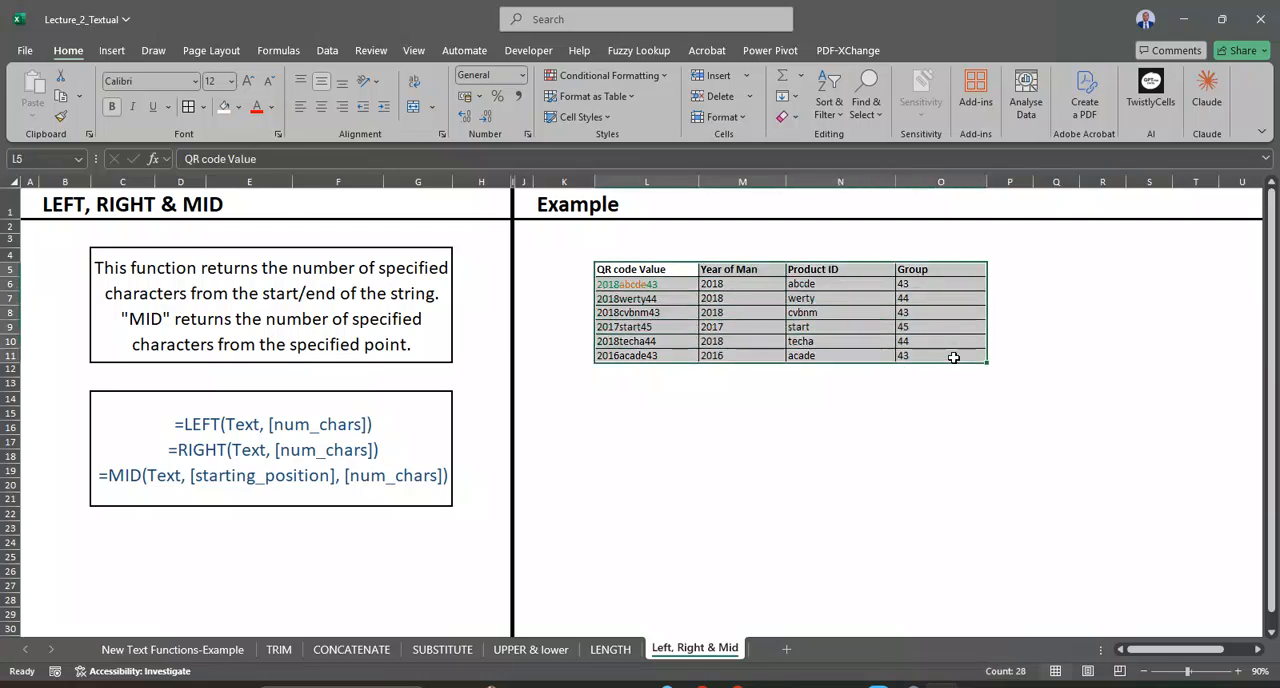
{"action": "key", "text": "ctrl+c"}
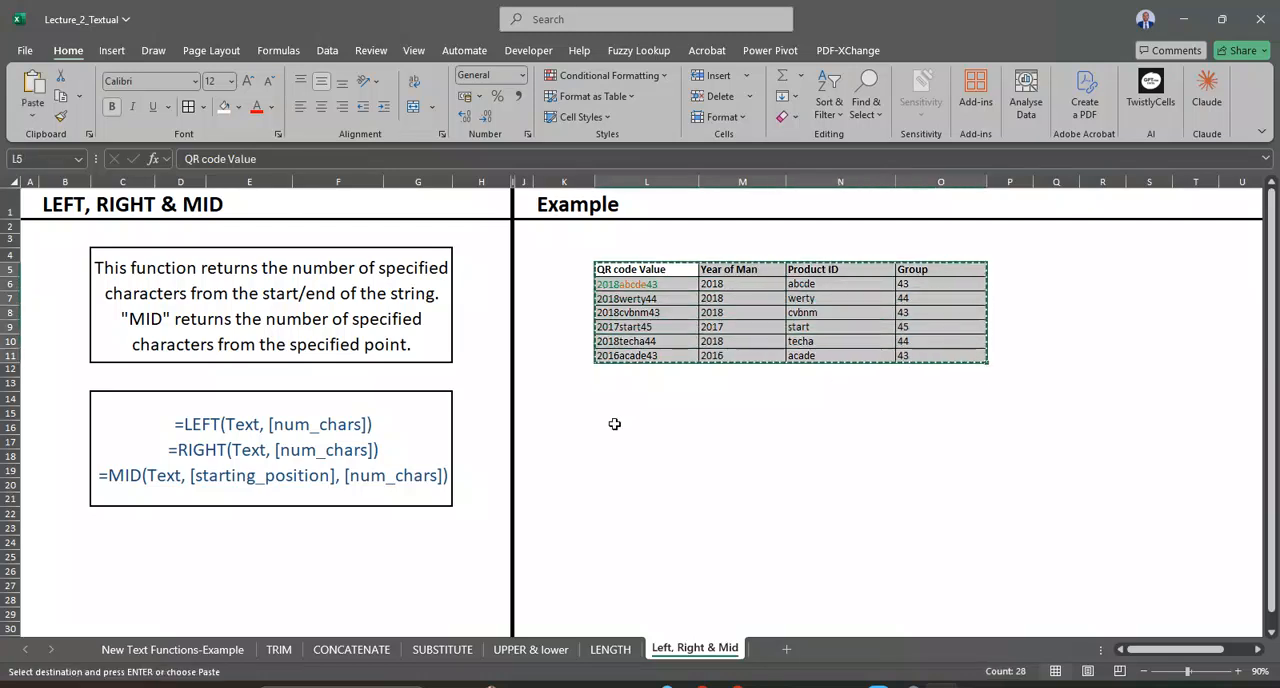
{"action": "left_click", "coordinate": [613, 425]}
{"action": "key", "text": "ctrl+v"}
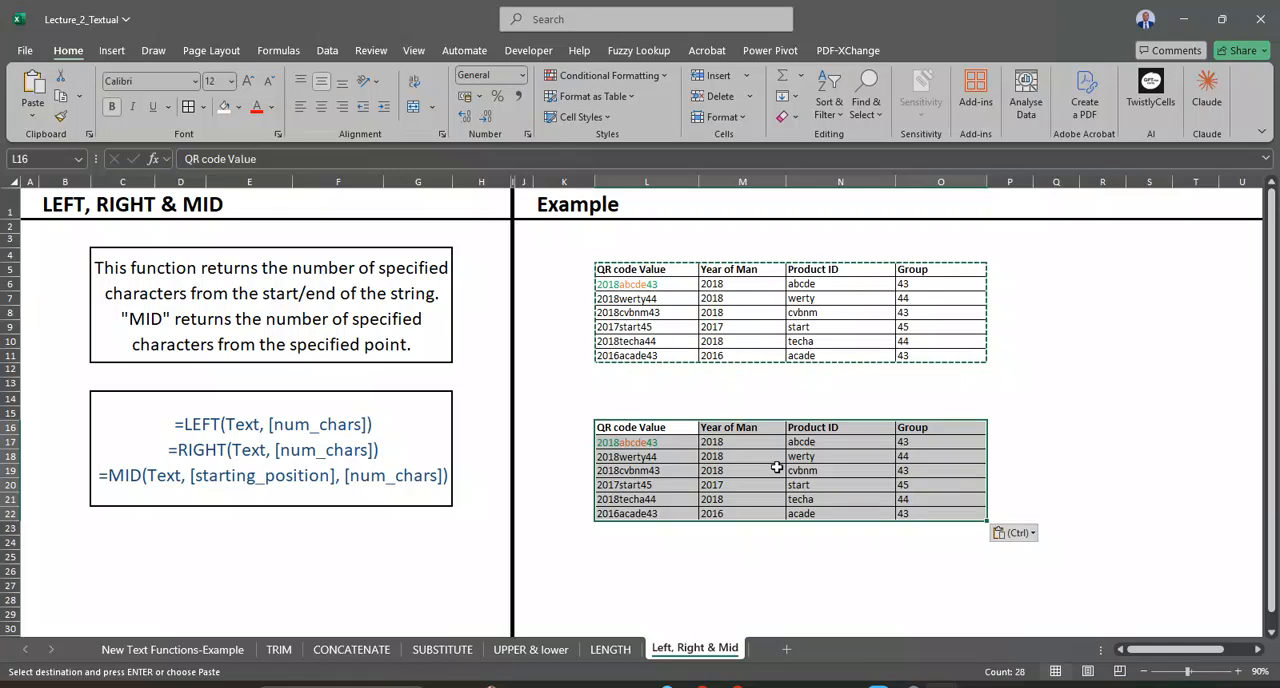
{"action": "left_click", "coordinate": [754, 442]}
{"action": "key", "text": "Escape"}
Step: Clear the Year of Man, Product ID and Group formulas in M17:O22 of the copied table, keeping the headers
{"action": "double_click", "coordinate": [754, 442]}
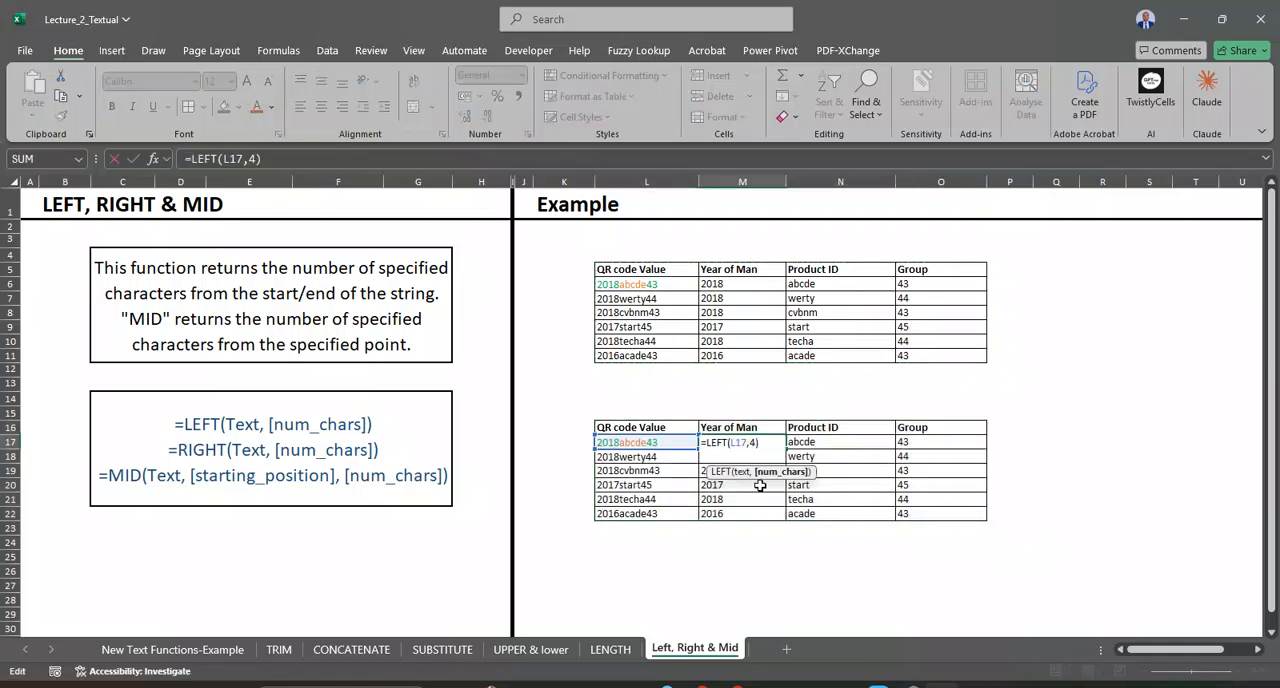
{"action": "left_click", "coordinate": [760, 458]}
{"action": "left_click_drag", "start_coordinate": [757, 443], "coordinate": [912, 511]}
{"action": "key", "text": "Delete"}
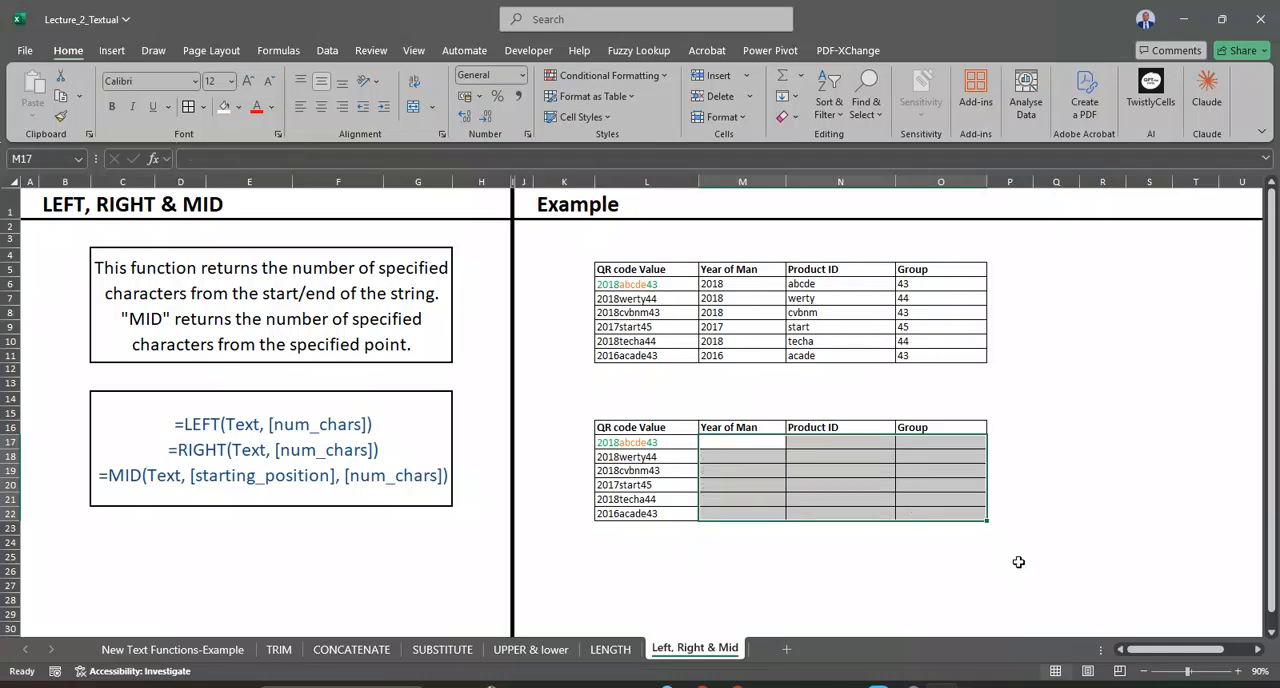
{"action": "left_click", "coordinate": [1062, 500]}
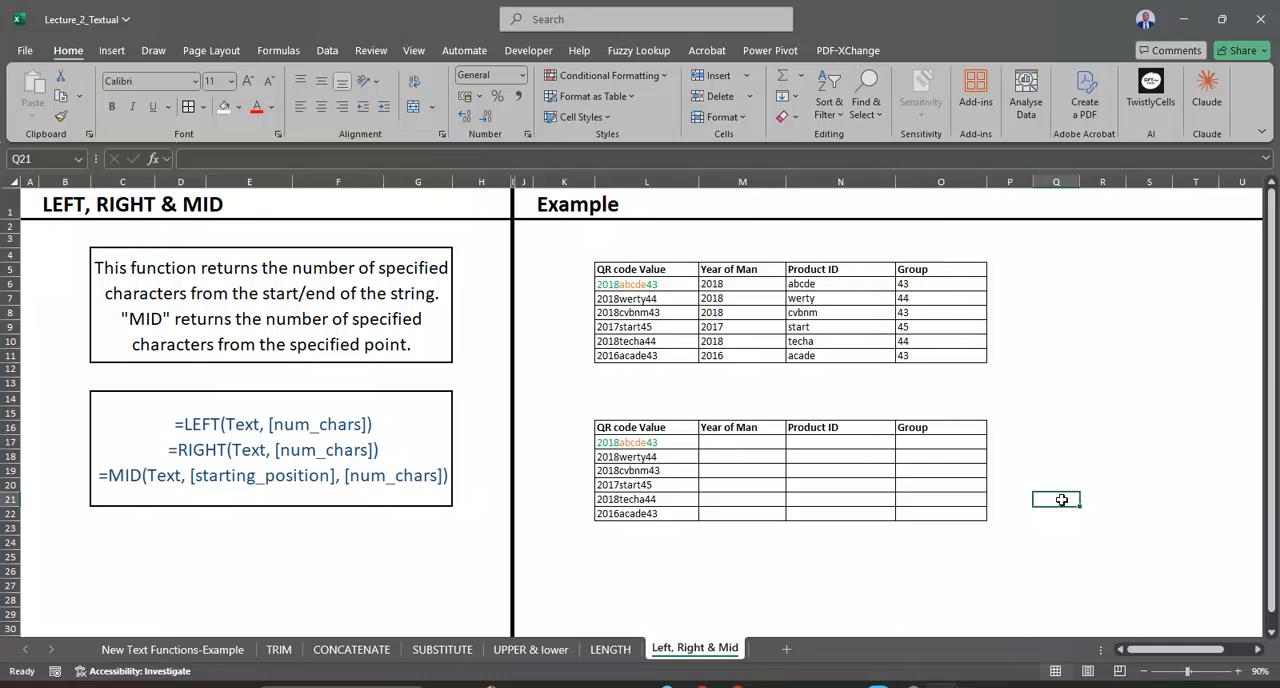
Step: Enter =LEFT(L17,4) in M17 to extract the manufacturing year from the first QR code value
{"action": "left_click", "coordinate": [757, 441]}
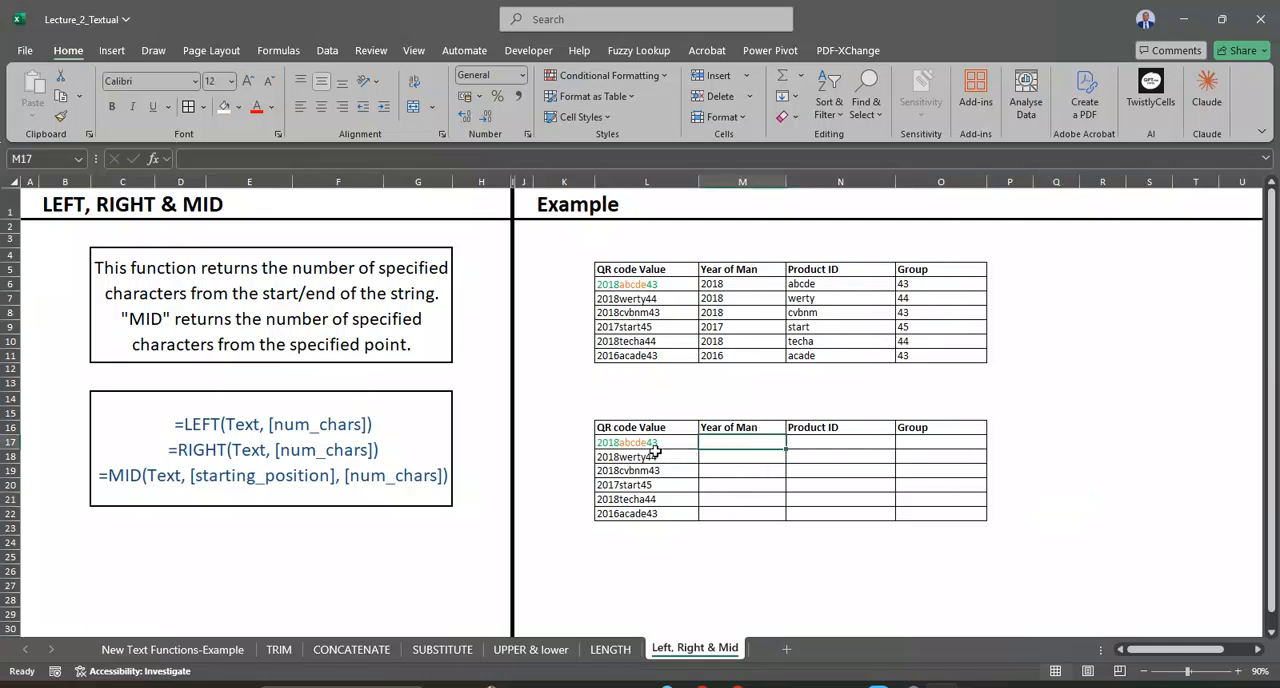
{"action": "left_click", "coordinate": [650, 445]}
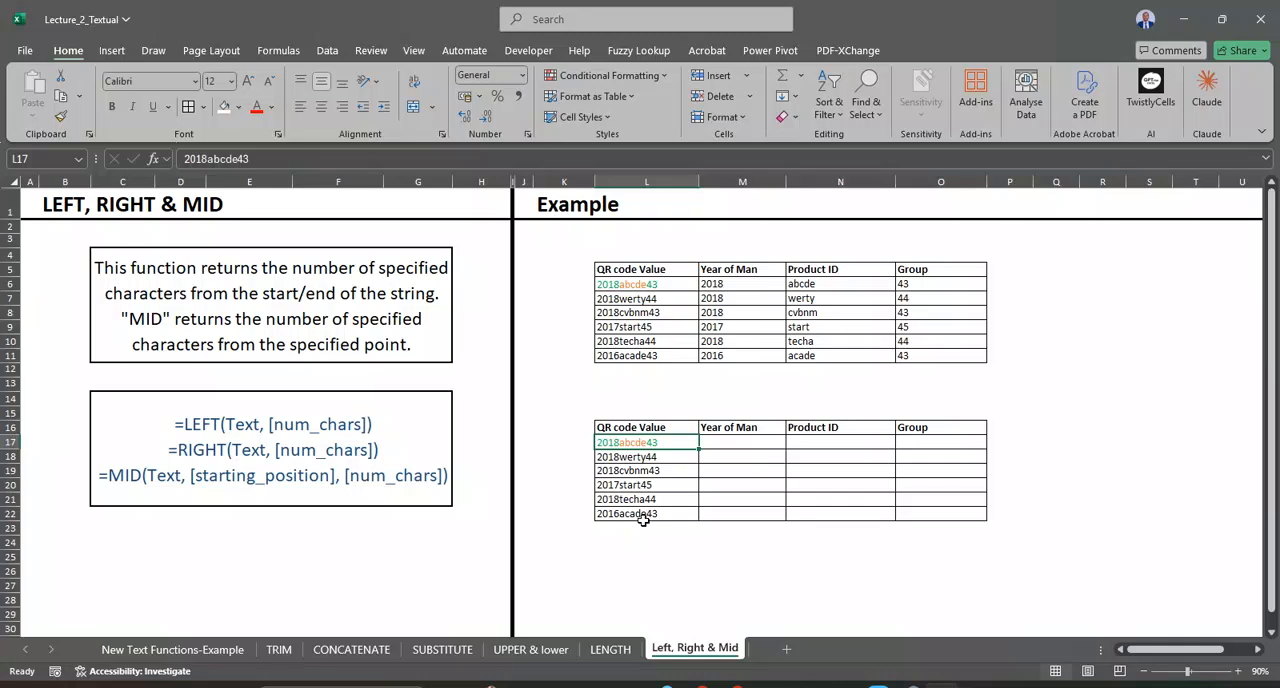
{"action": "left_click", "coordinate": [770, 439]}
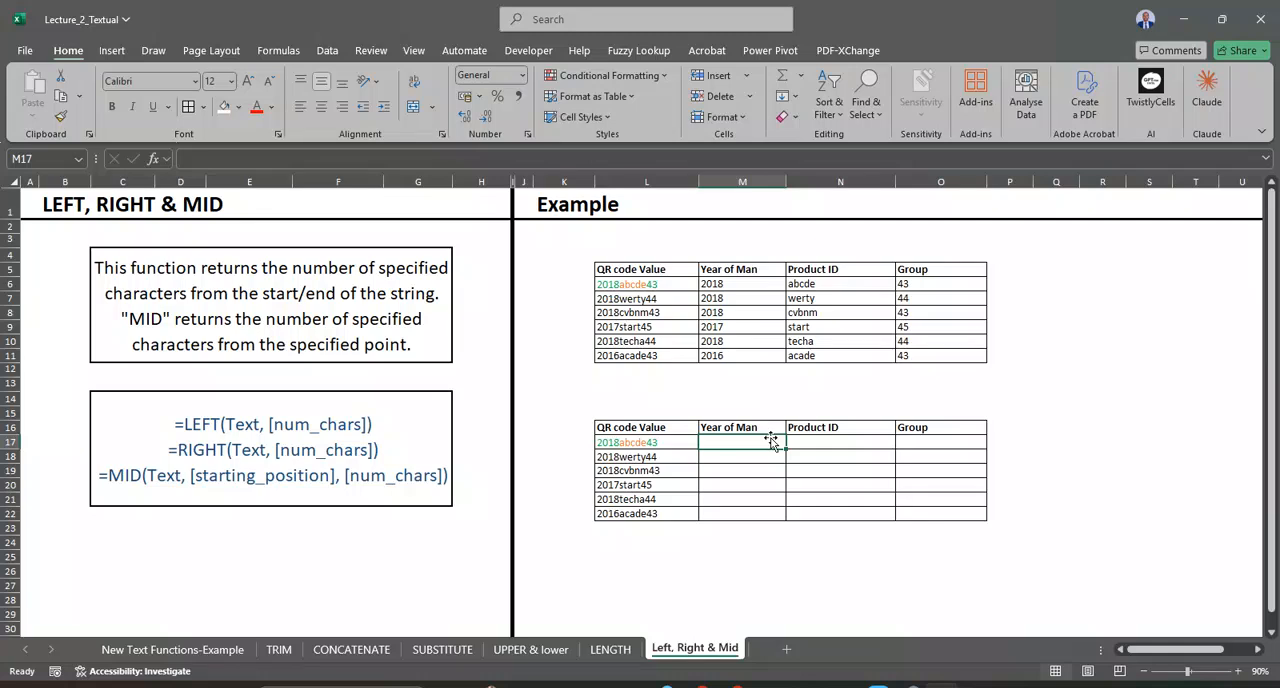
{"action": "type", "text": "="}
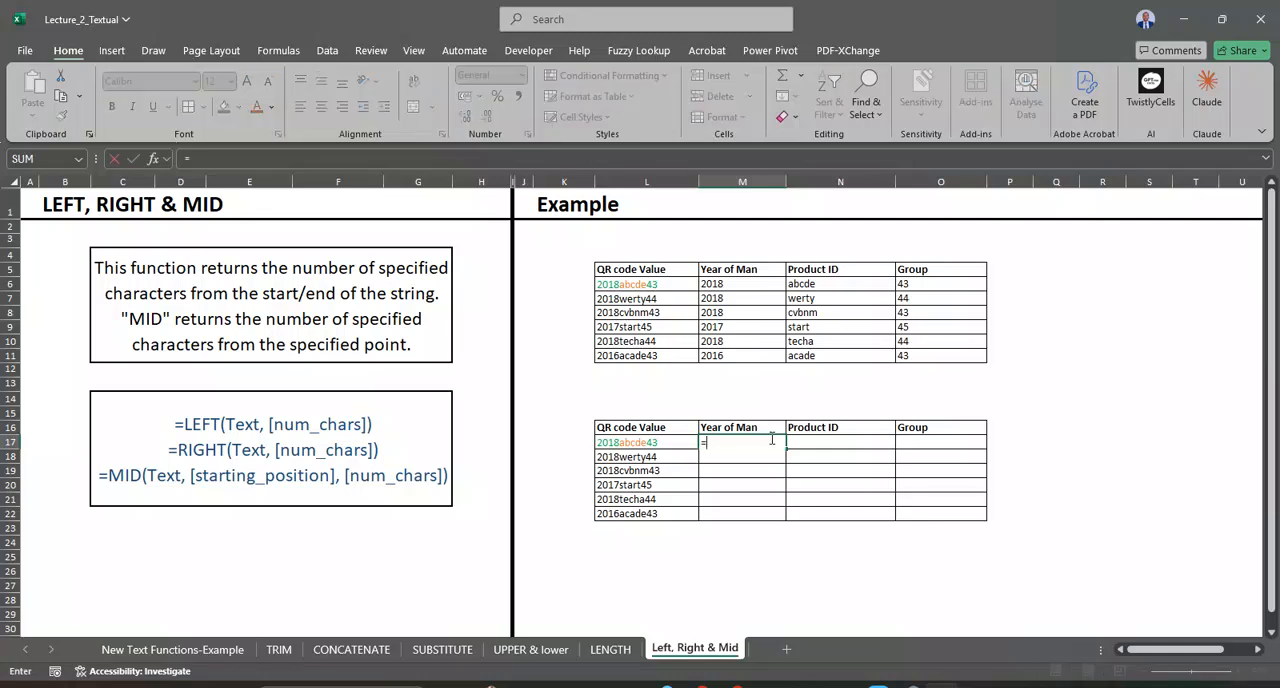
{"action": "type", "text": "LEF"}
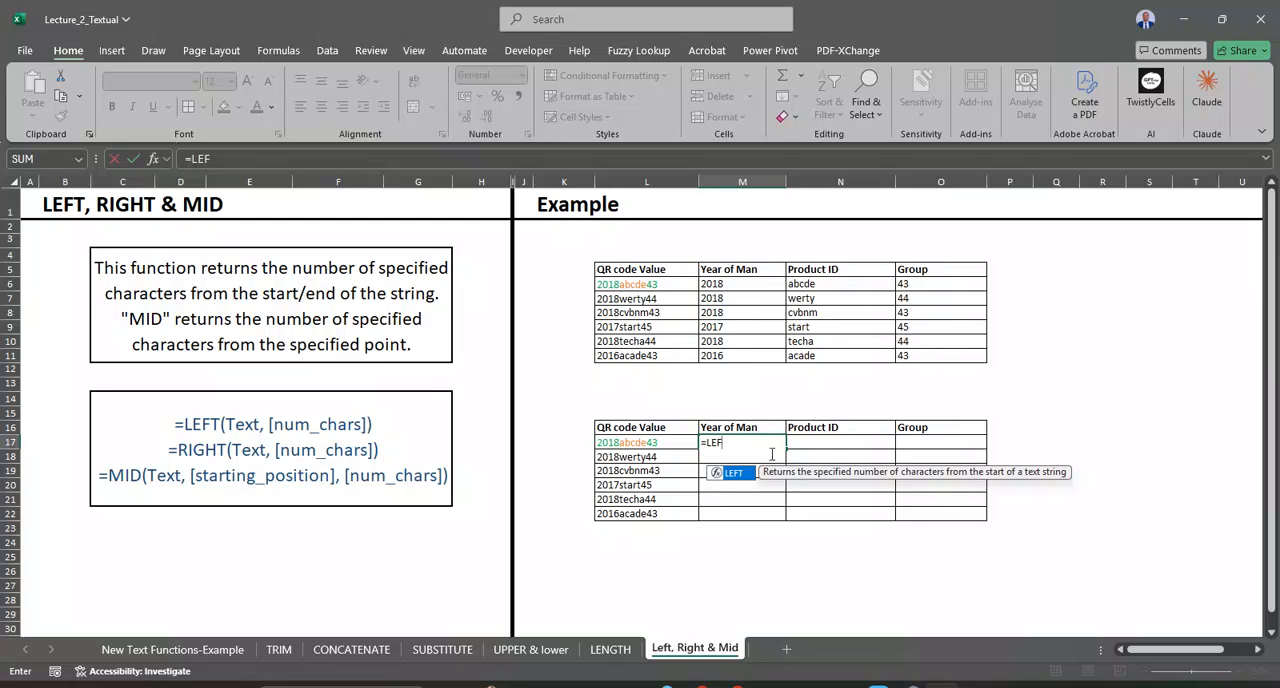
{"action": "double_click", "coordinate": [743, 474]}
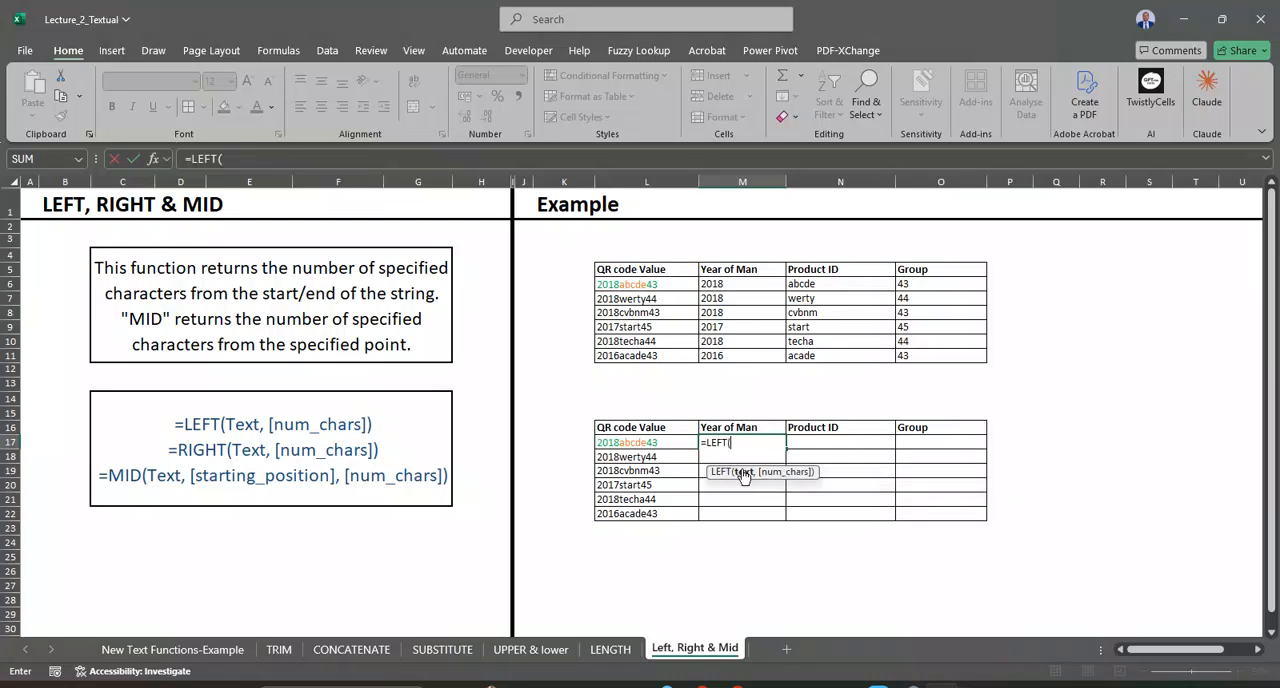
{"action": "left_click", "coordinate": [655, 442]}
{"action": "type", "text": ",5"}
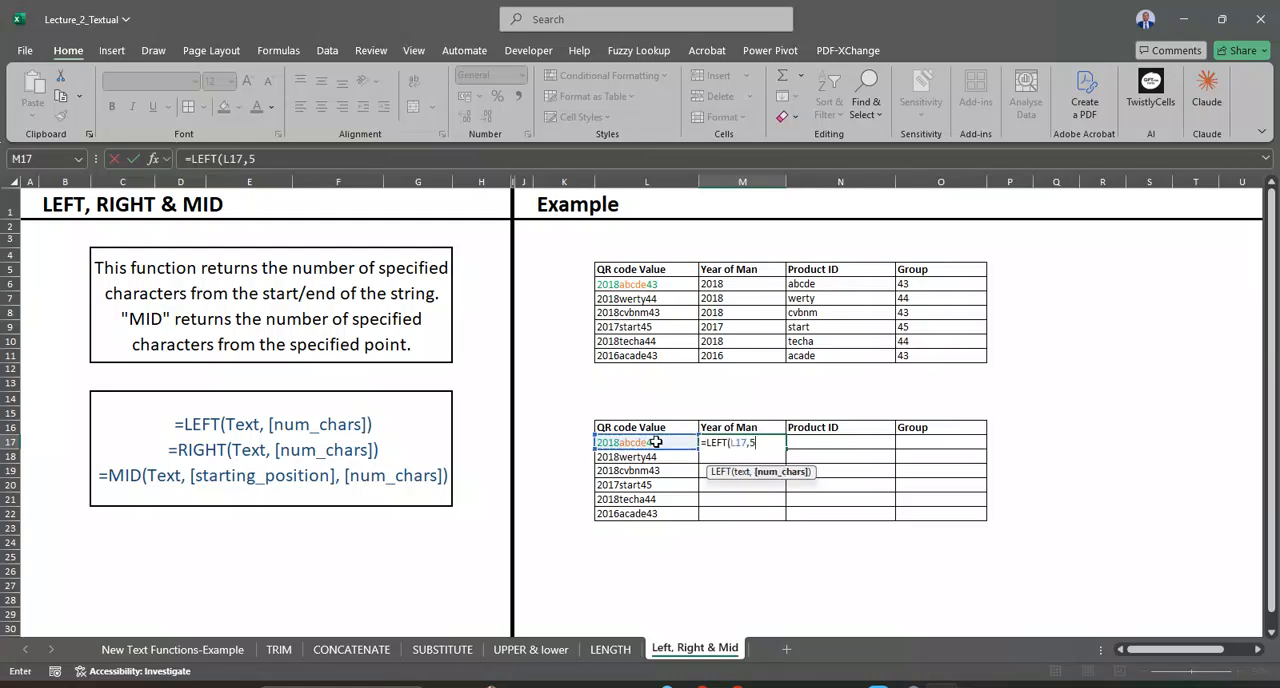
{"action": "key", "text": "BackSpace"}
{"action": "type", "text": "4)"}
{"action": "key", "text": "Return"}
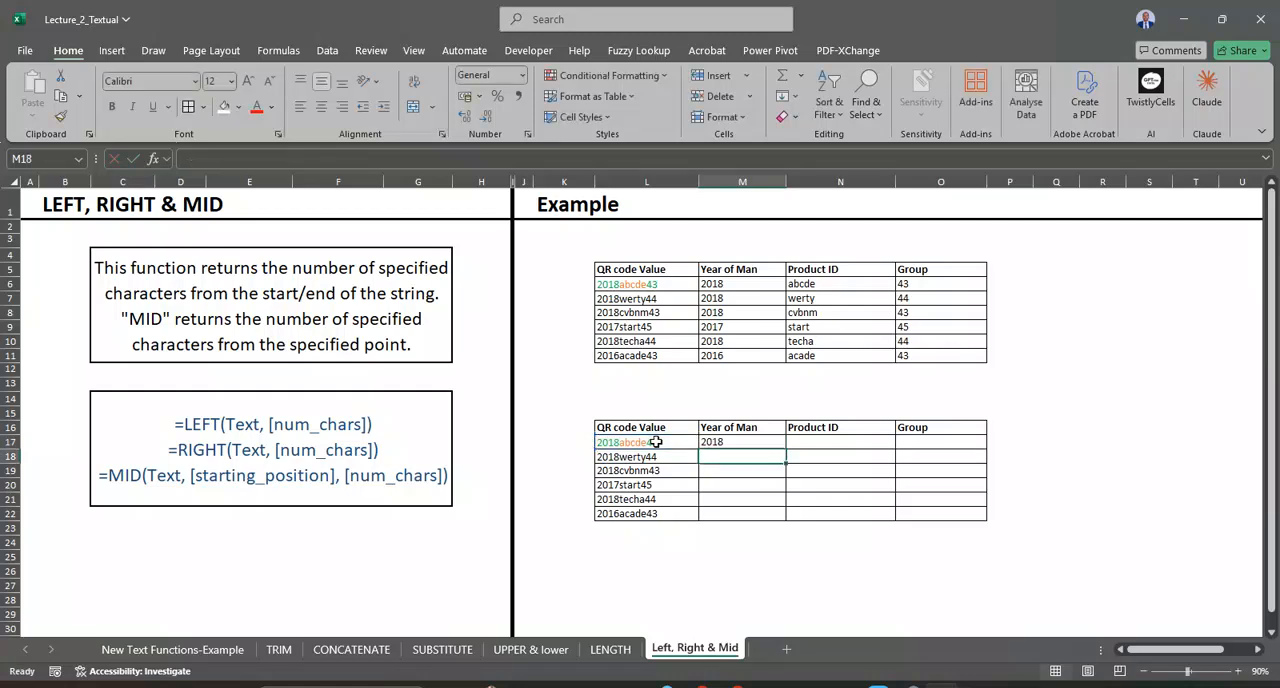
Step: Fill the LEFT formula in M17 down the Year of Man column to M22
{"action": "left_click", "coordinate": [752, 442]}
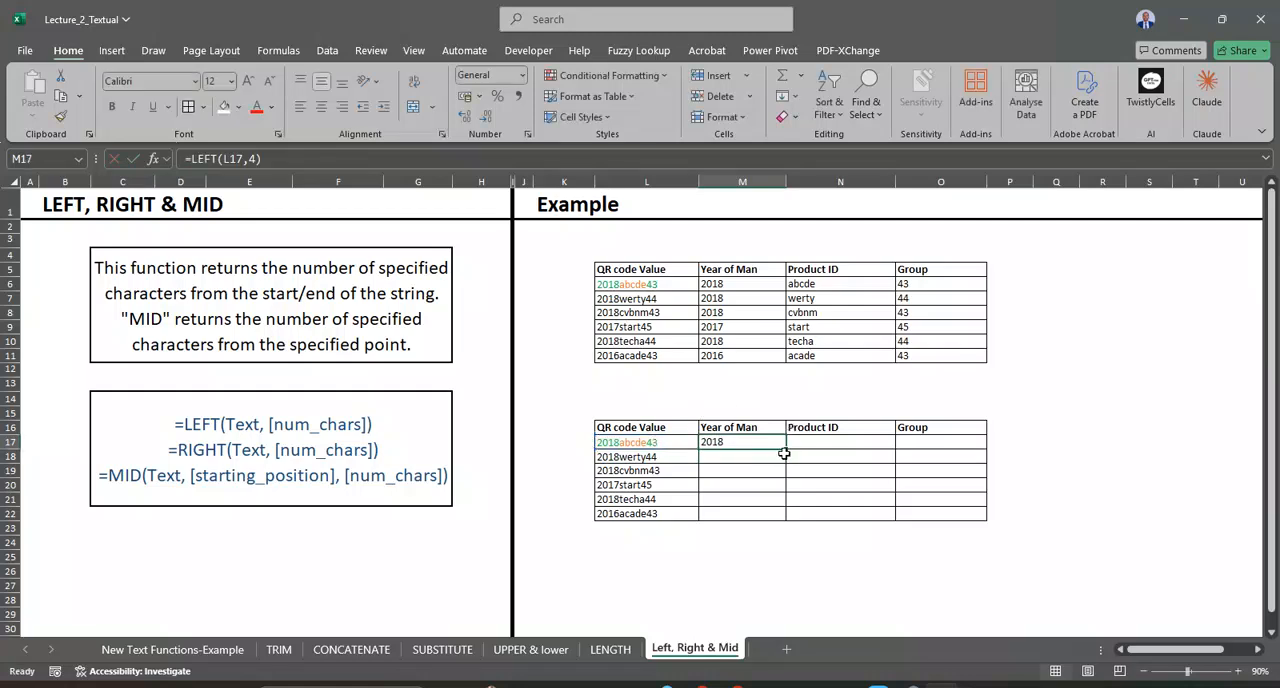
{"action": "double_click", "coordinate": [786, 449]}
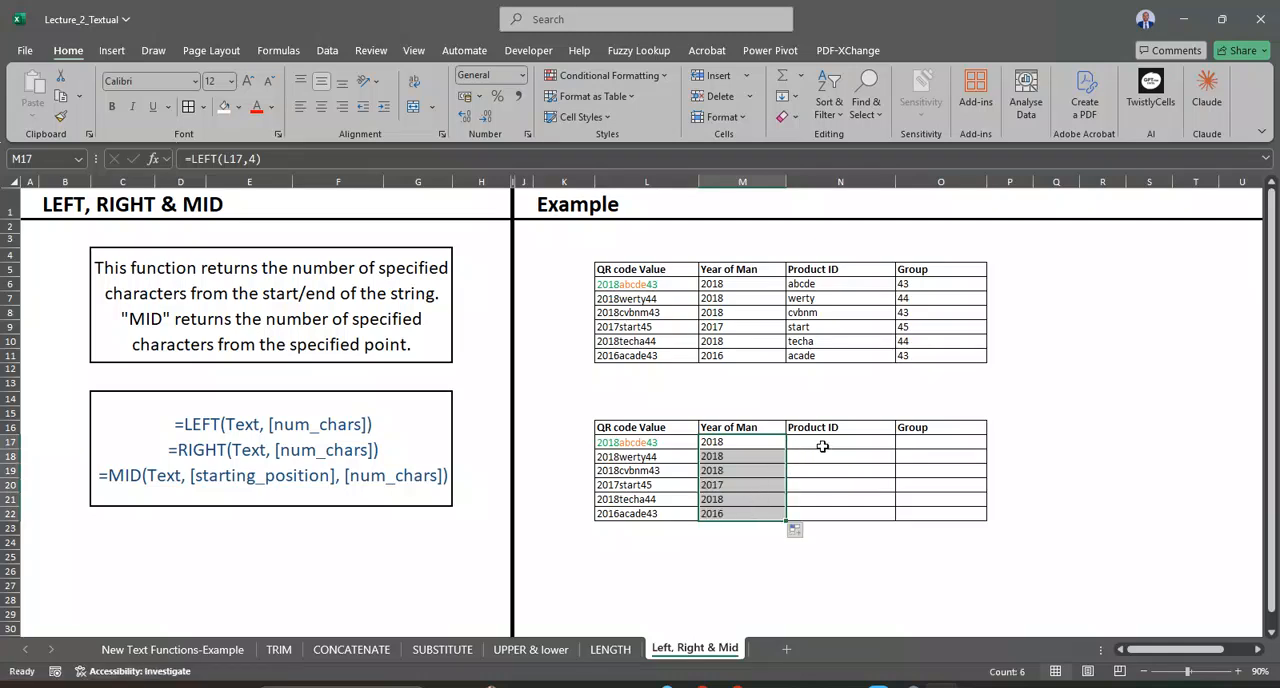
Step: Enter =MID(L17,5,5) in N17 to extract the product ID and fill the formula down to N22
{"action": "left_click", "coordinate": [821, 442]}
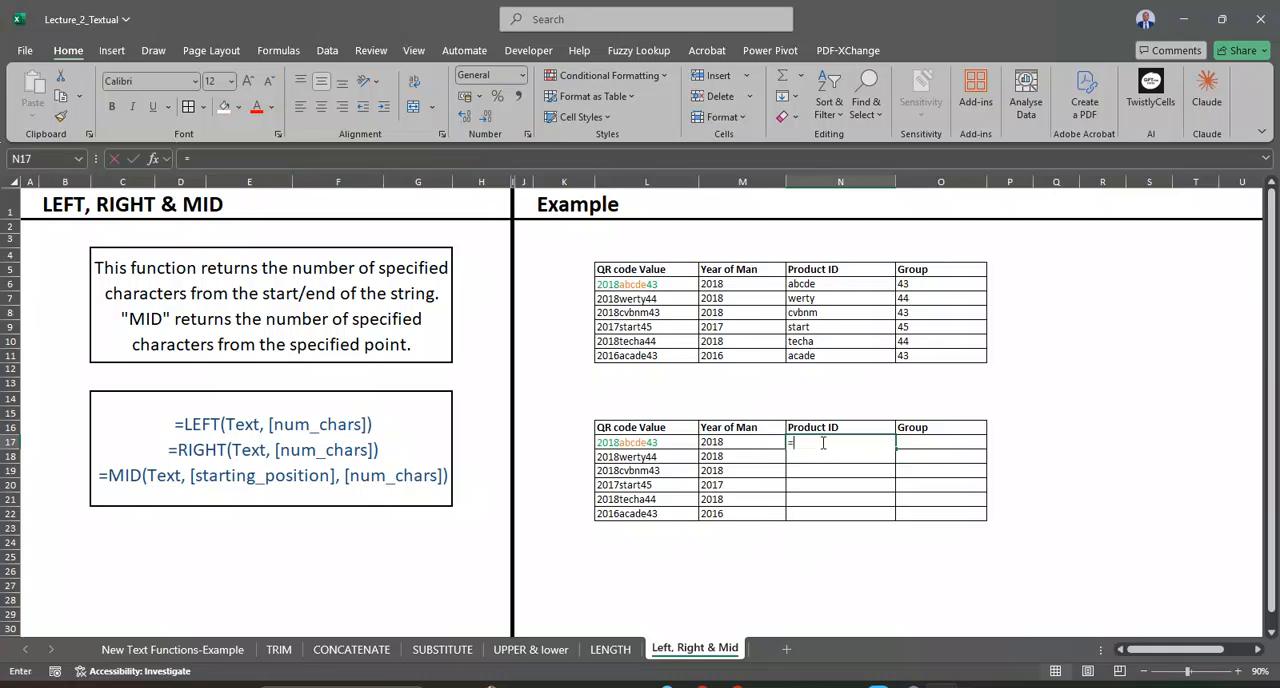
{"action": "type", "text": "=MI"}
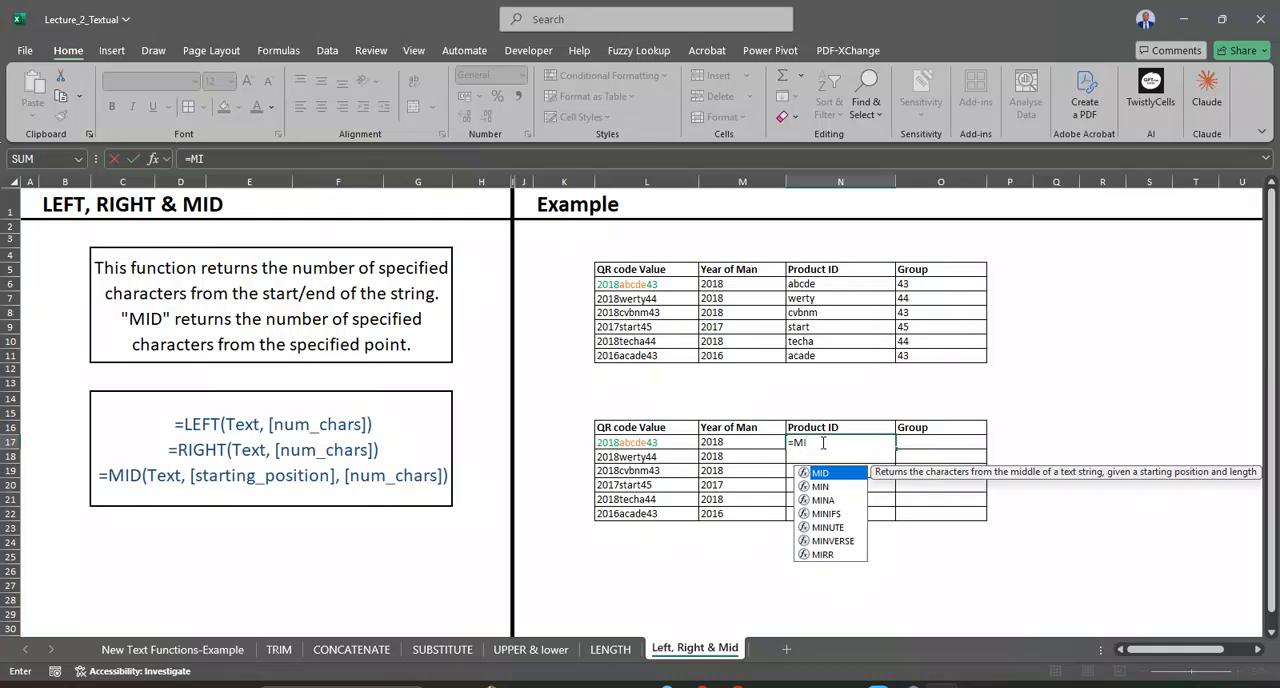
{"action": "type", "text": "D"}
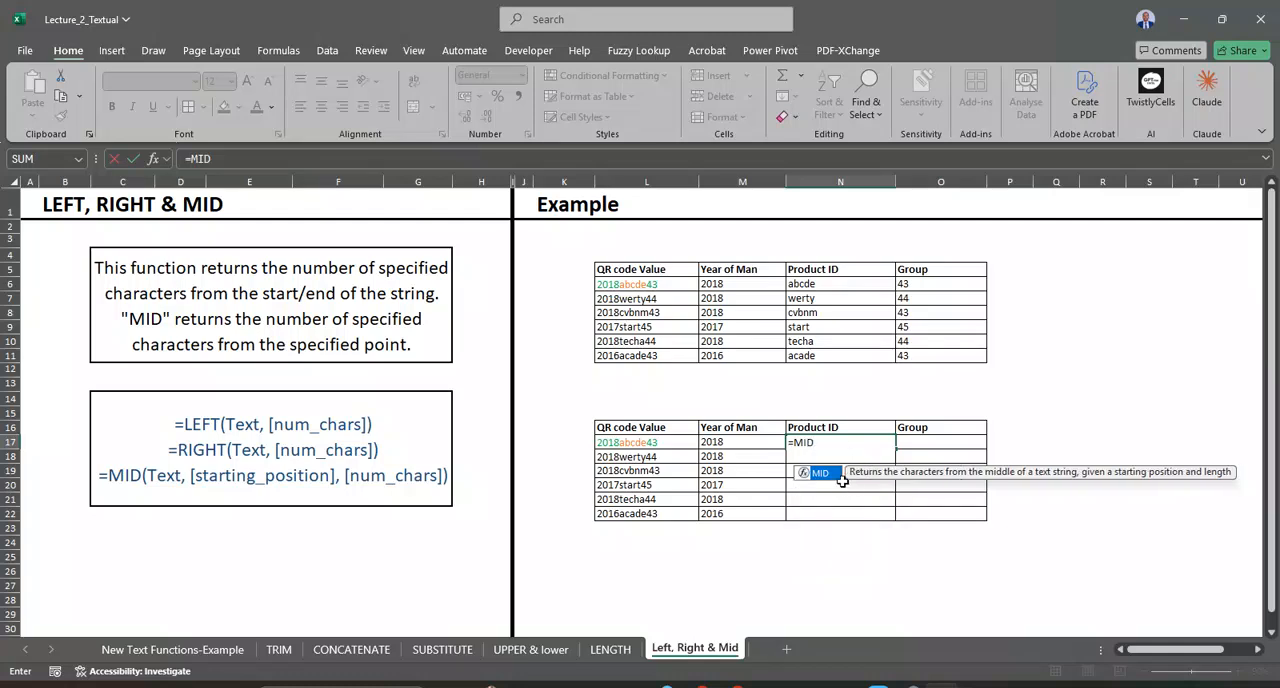
{"action": "double_click", "coordinate": [822, 474]}
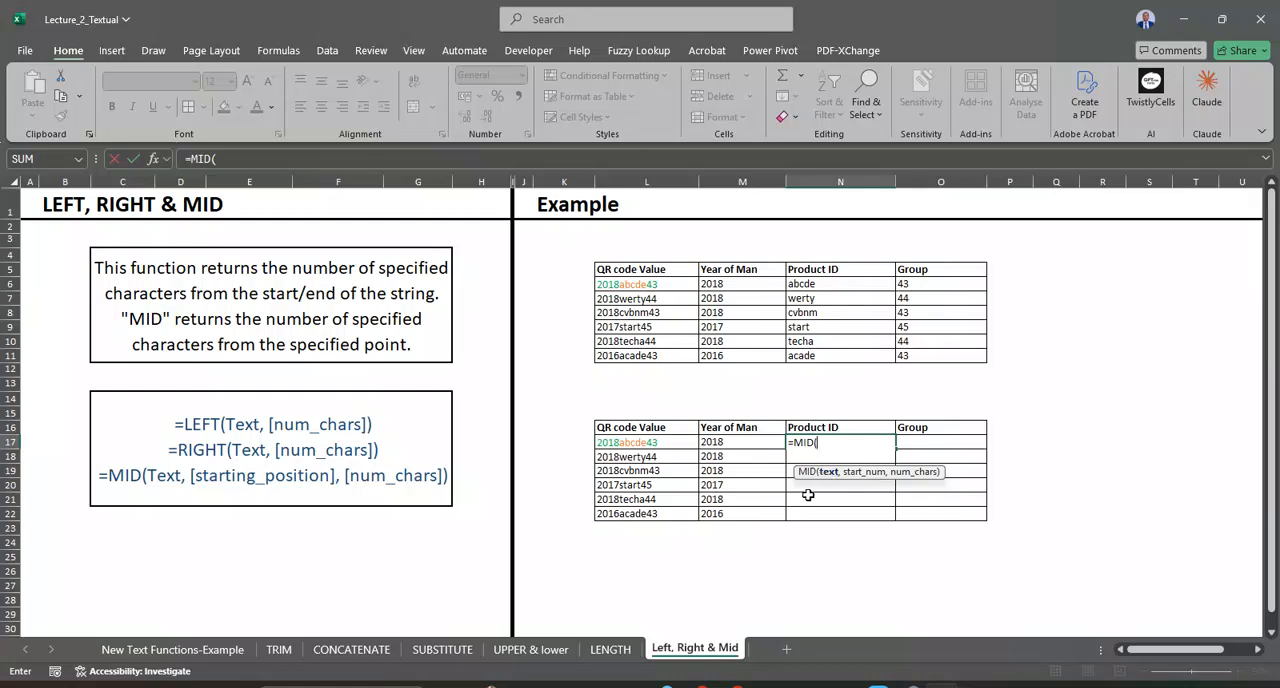
{"action": "left_click", "coordinate": [660, 442]}
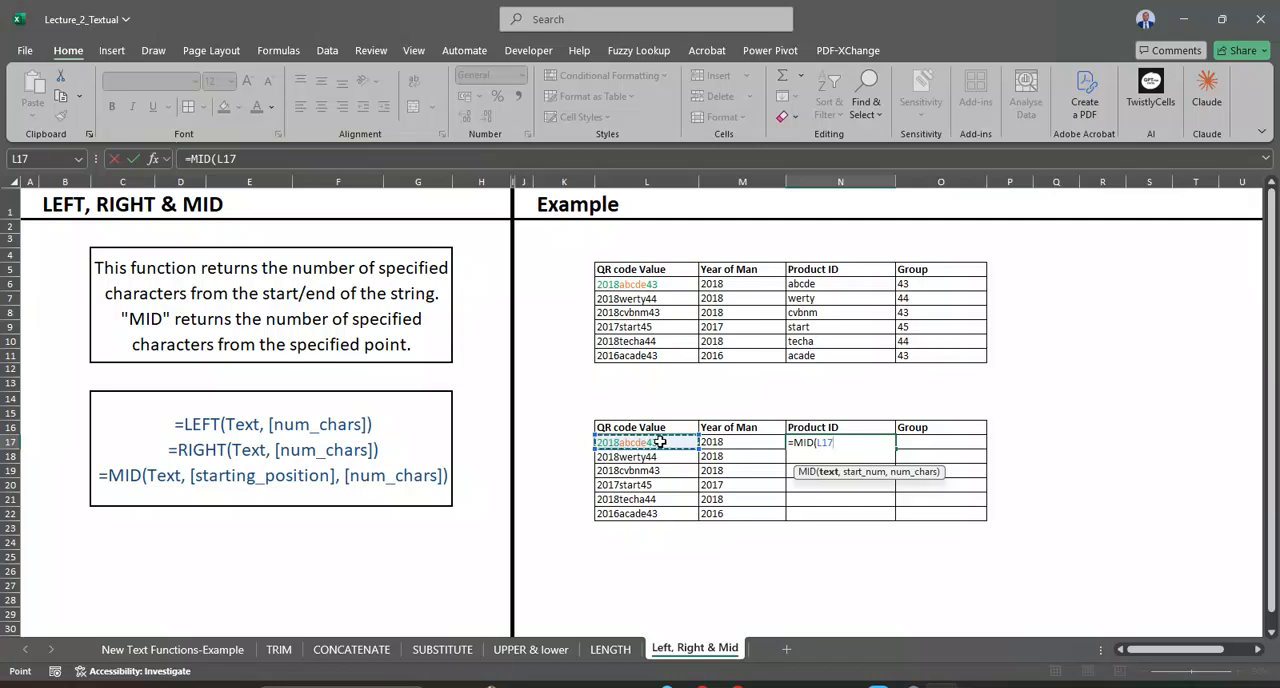
{"action": "type", "text": ",5"}
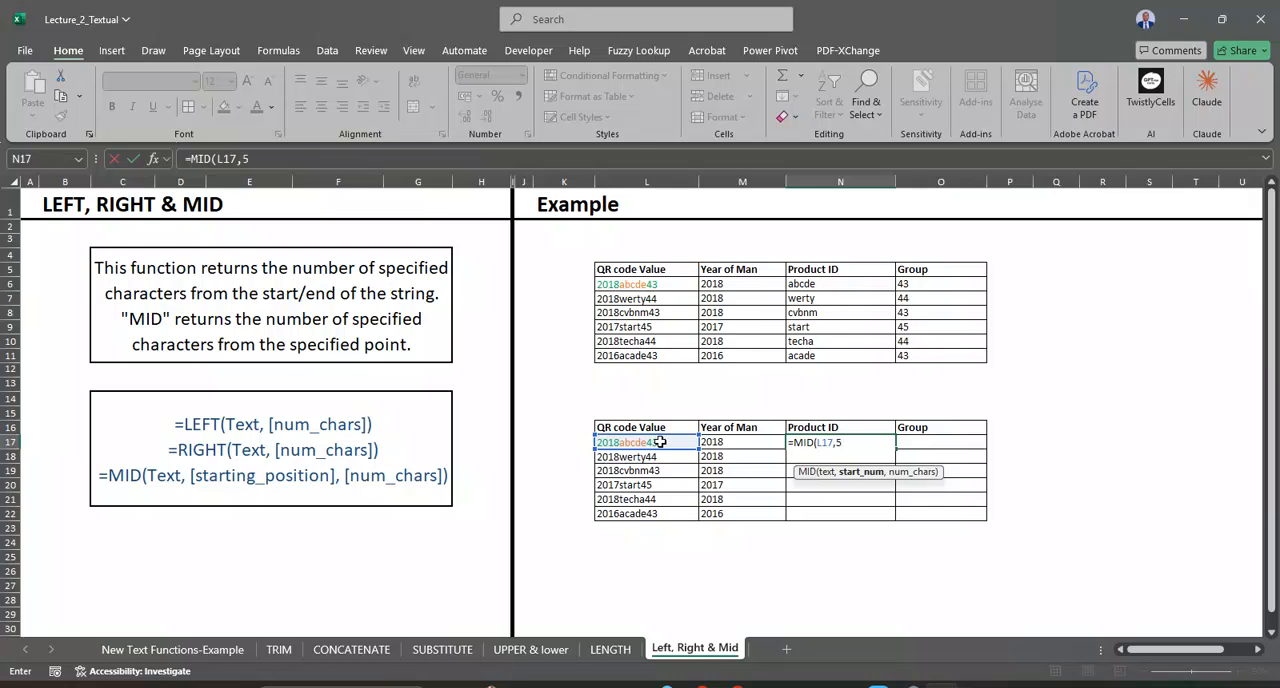
{"action": "type", "text": ",5)"}
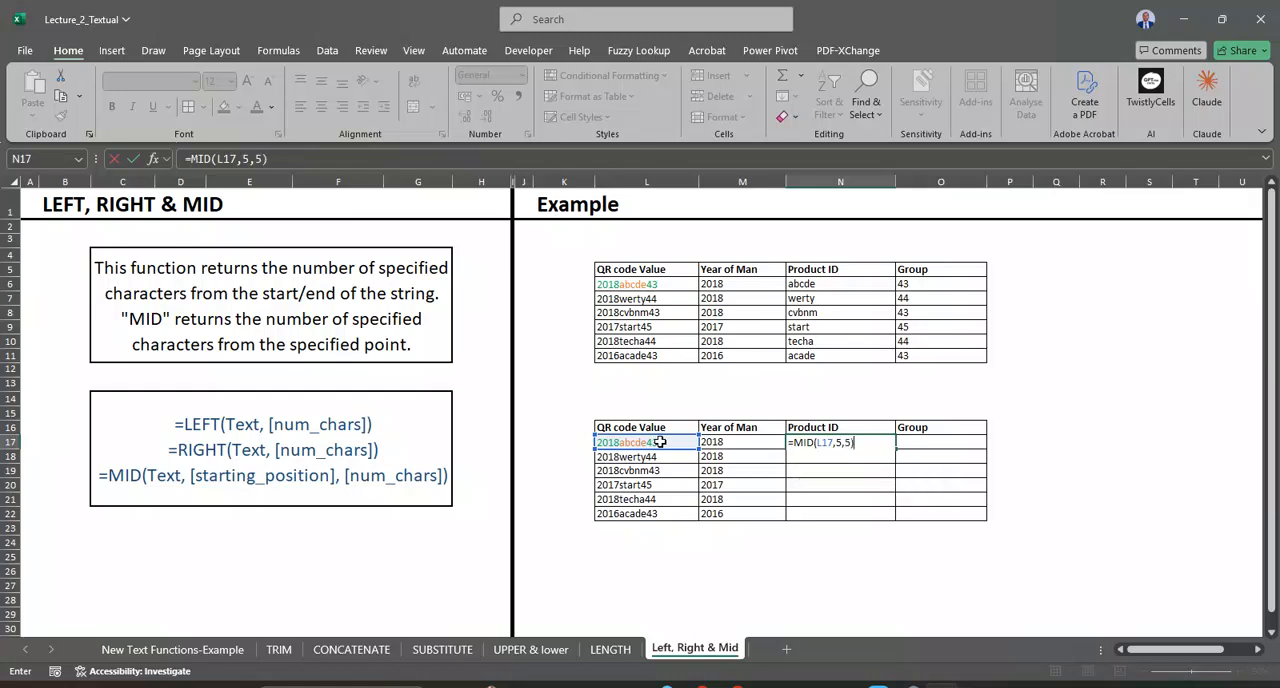
{"action": "key", "text": "Return"}
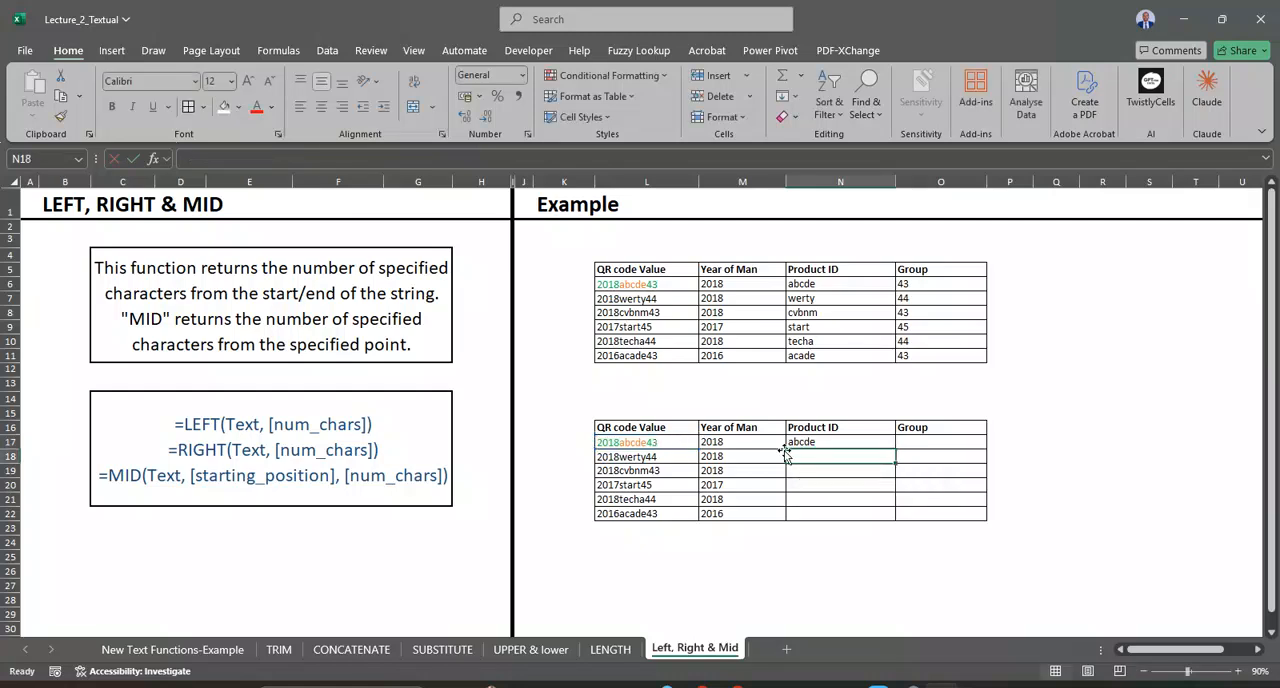
{"action": "left_click", "coordinate": [866, 446]}
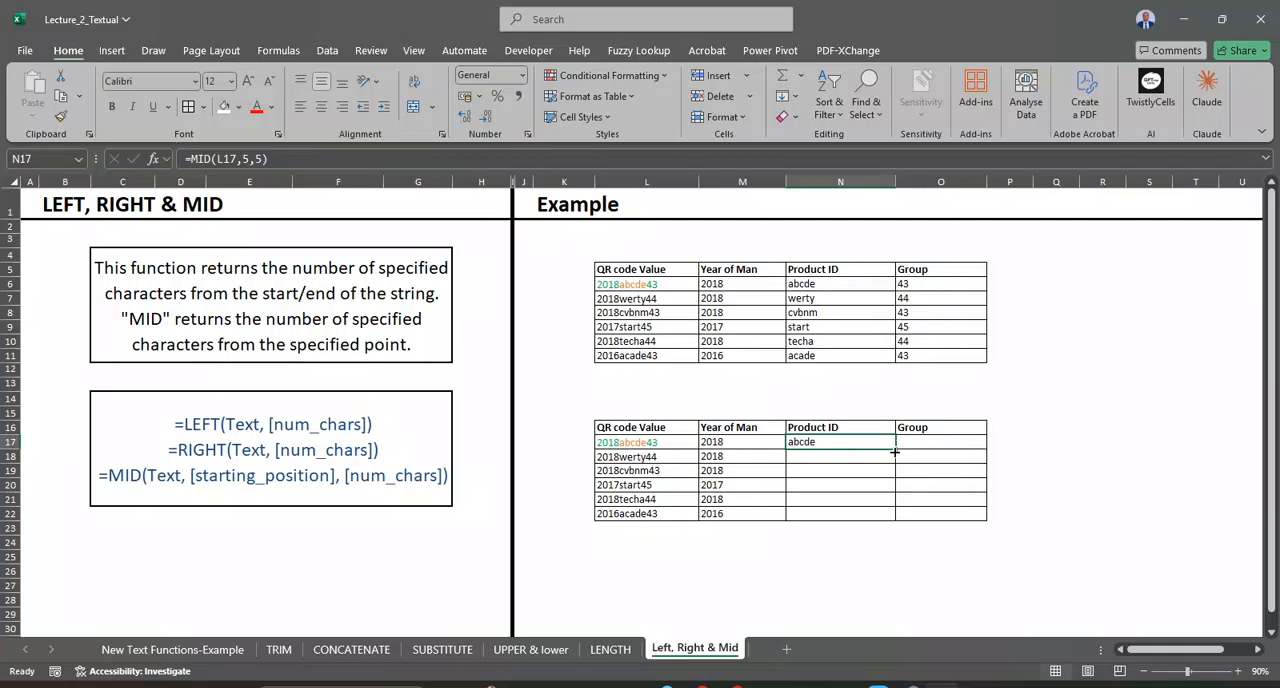
{"action": "double_click", "coordinate": [895, 449]}
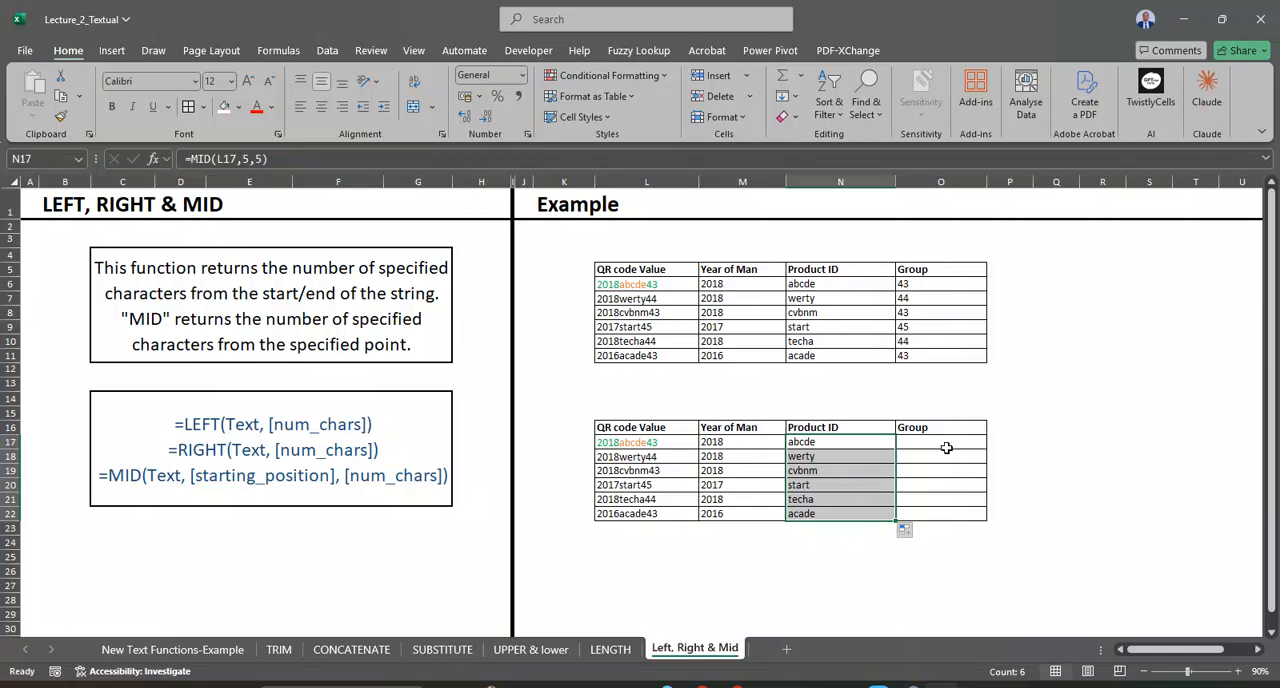
Step: Begin a RIGHT function formula in O17, the first Group cell of the copied table
{"action": "left_click", "coordinate": [930, 440]}
{"action": "type", "text": "="}
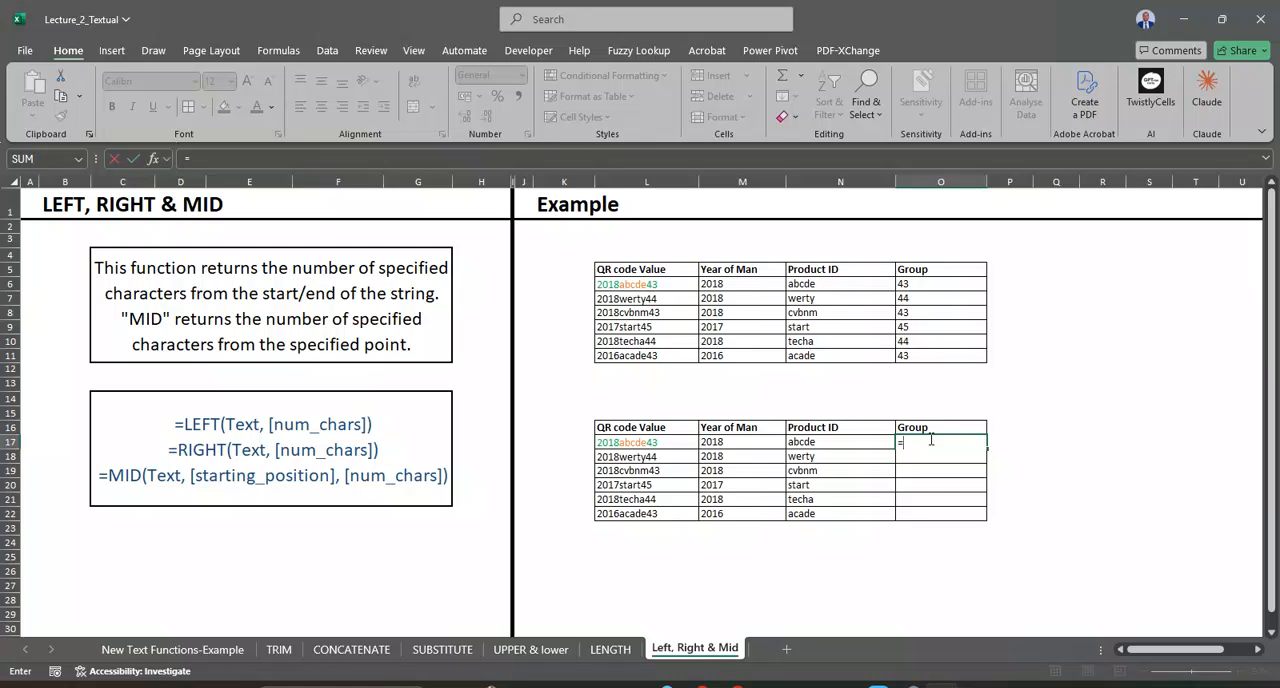
{"action": "type", "text": "l"}
{"action": "key", "text": "BackSpace"}
{"action": "key", "text": "BackSpace"}
{"action": "type", "text": "RIGHT"}
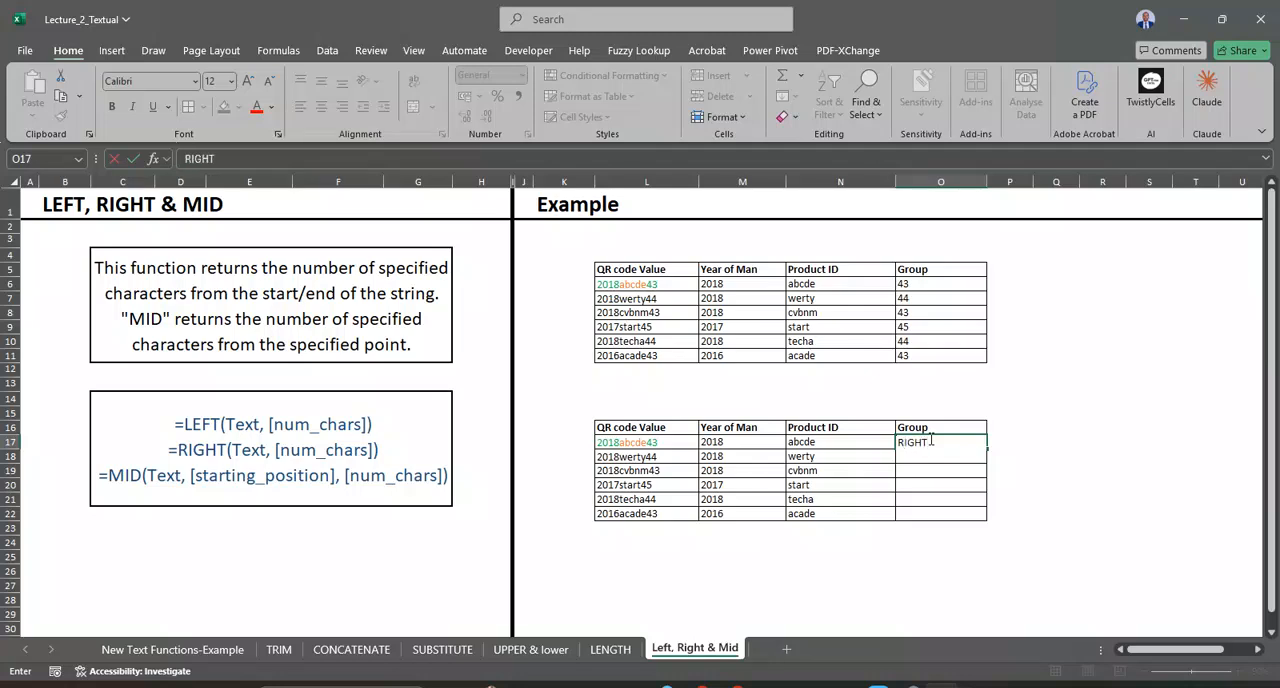
{"action": "key", "text": "BackSpace"}
{"action": "key", "text": "BackSpace"}
{"action": "key", "text": "BackSpace"}
{"action": "key", "text": "BackSpace"}
{"action": "key", "text": "BackSpace"}
{"action": "type", "text": "=RIGHT"}
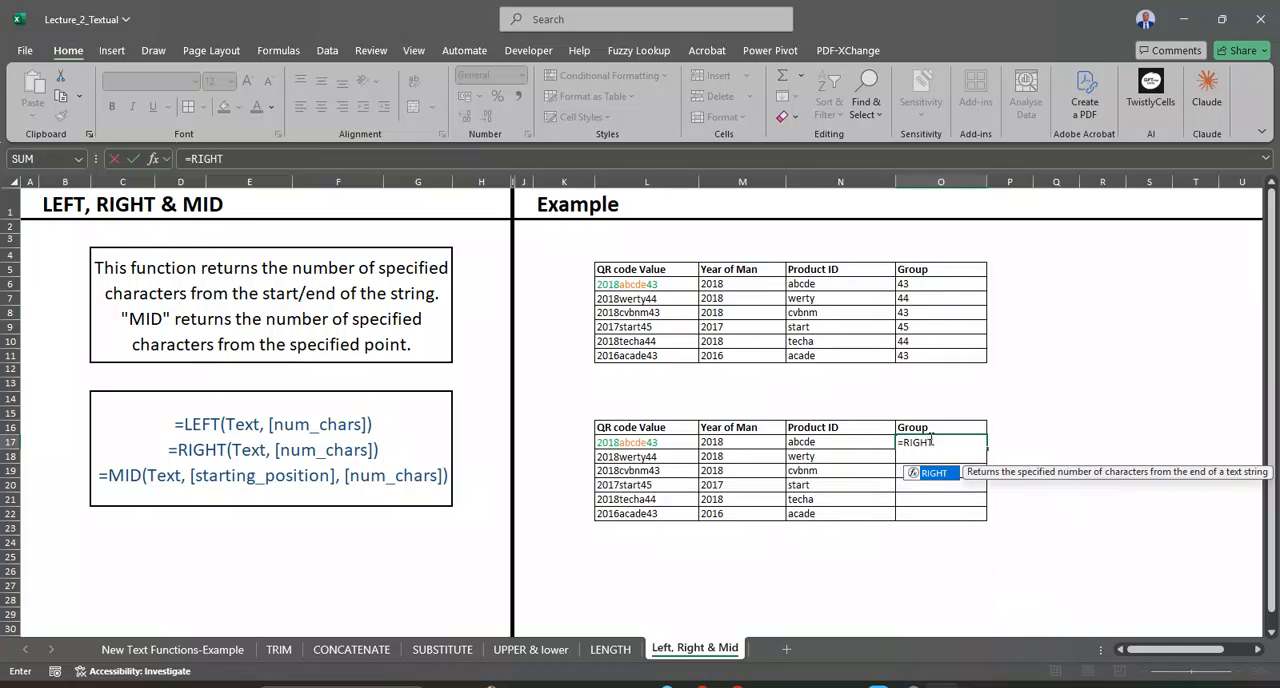
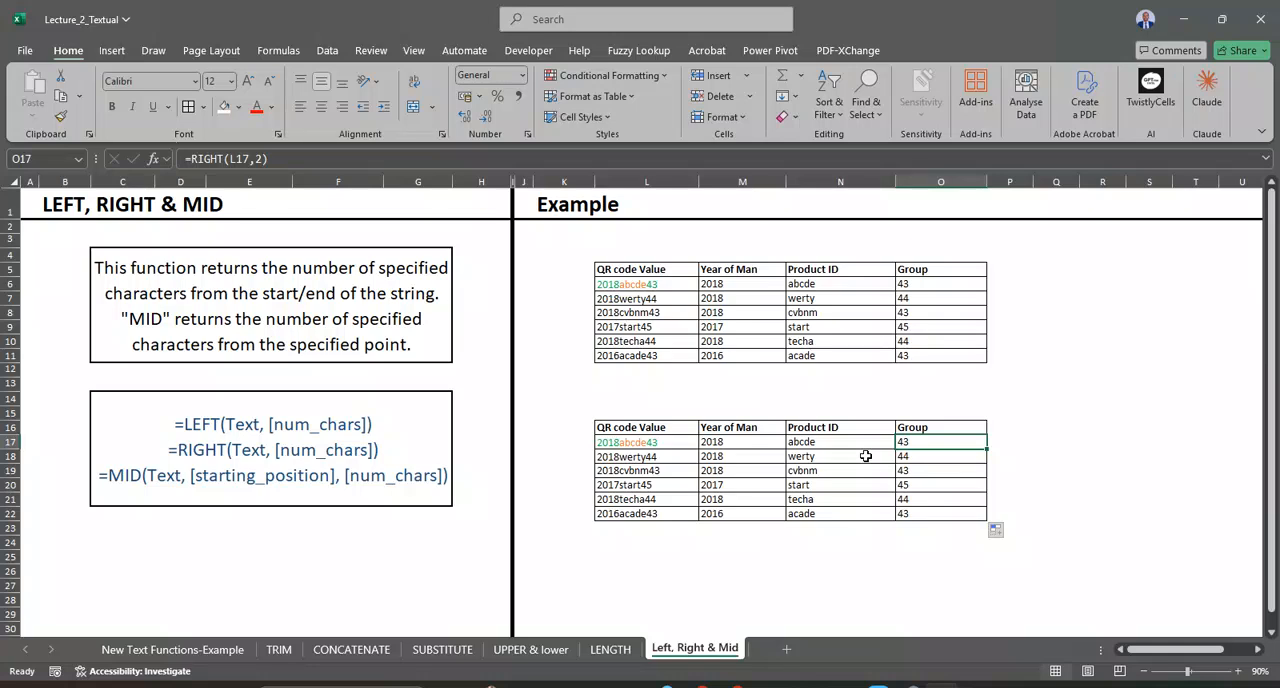
Step: Go back through the lesson sheets to the New Text Functions-Example sheet
{"action": "left_click", "coordinate": [630, 656]}
{"action": "left_click", "coordinate": [535, 650]}
{"action": "left_click", "coordinate": [440, 650]}
{"action": "left_click", "coordinate": [345, 650]}
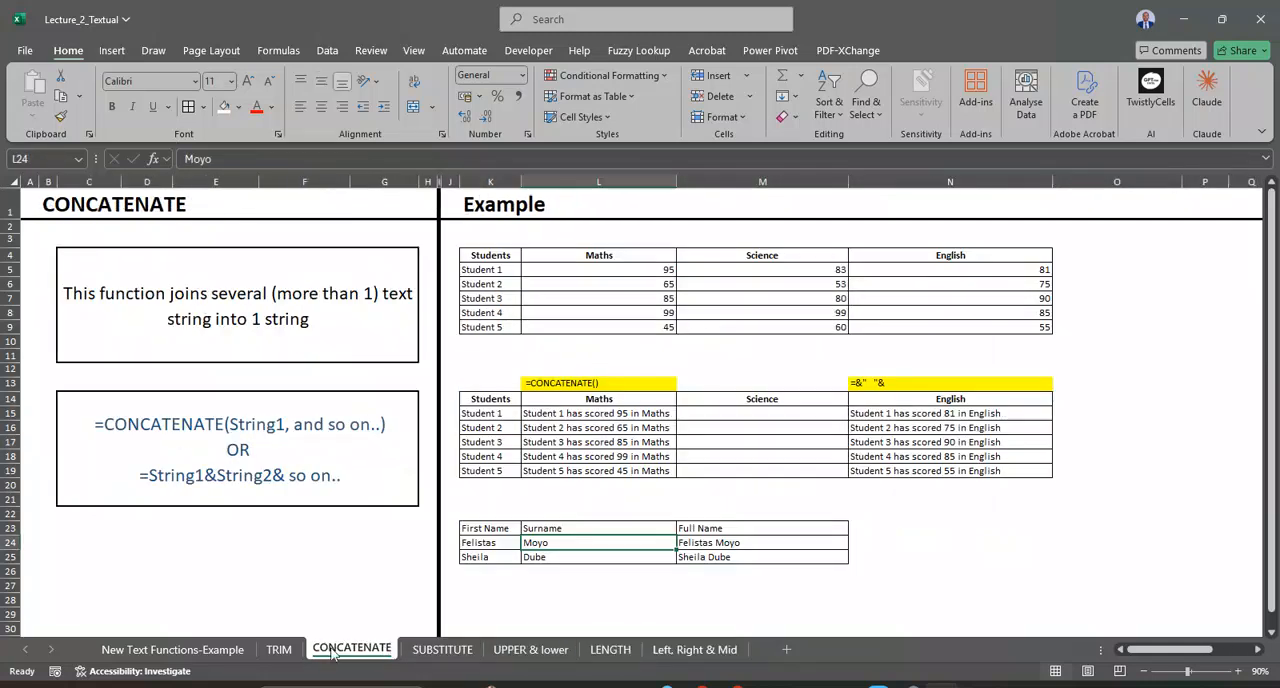
{"action": "left_click", "coordinate": [280, 650]}
{"action": "left_click", "coordinate": [200, 650]}
Step: Look through the function reference table and the employee table above it
{"action": "scroll", "coordinate": [469, 407], "scroll_direction": "down", "scroll_amount": 4}
{"action": "scroll", "coordinate": [468, 407], "scroll_direction": "down", "scroll_amount": 3}
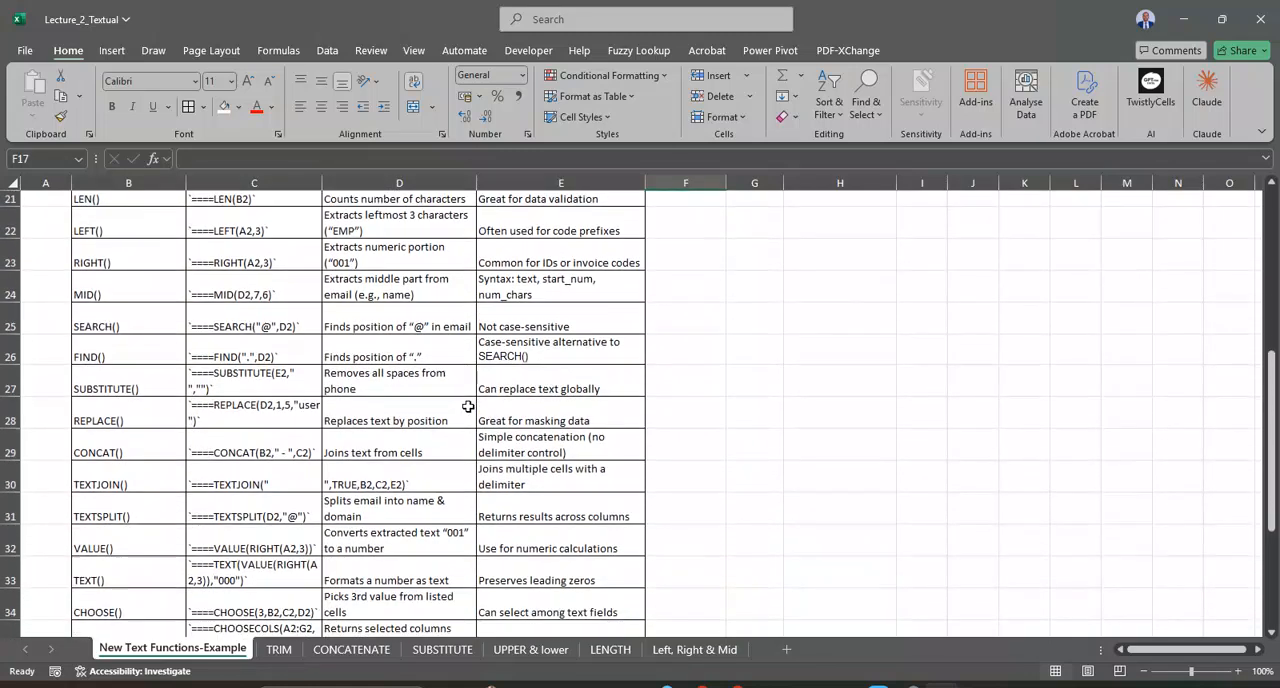
{"action": "scroll", "coordinate": [468, 406], "scroll_direction": "down", "scroll_amount": 2}
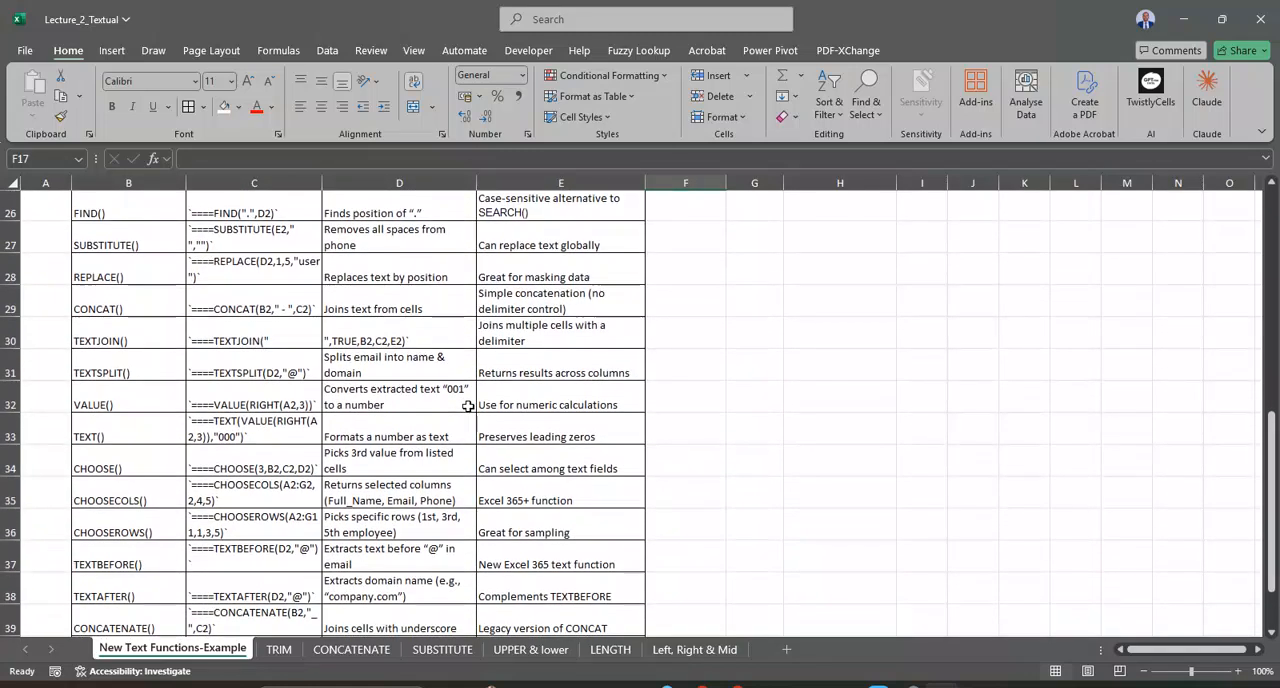
{"action": "scroll", "coordinate": [468, 406], "scroll_direction": "down", "scroll_amount": 2}
{"action": "scroll", "coordinate": [468, 406], "scroll_direction": "up", "scroll_amount": 10}
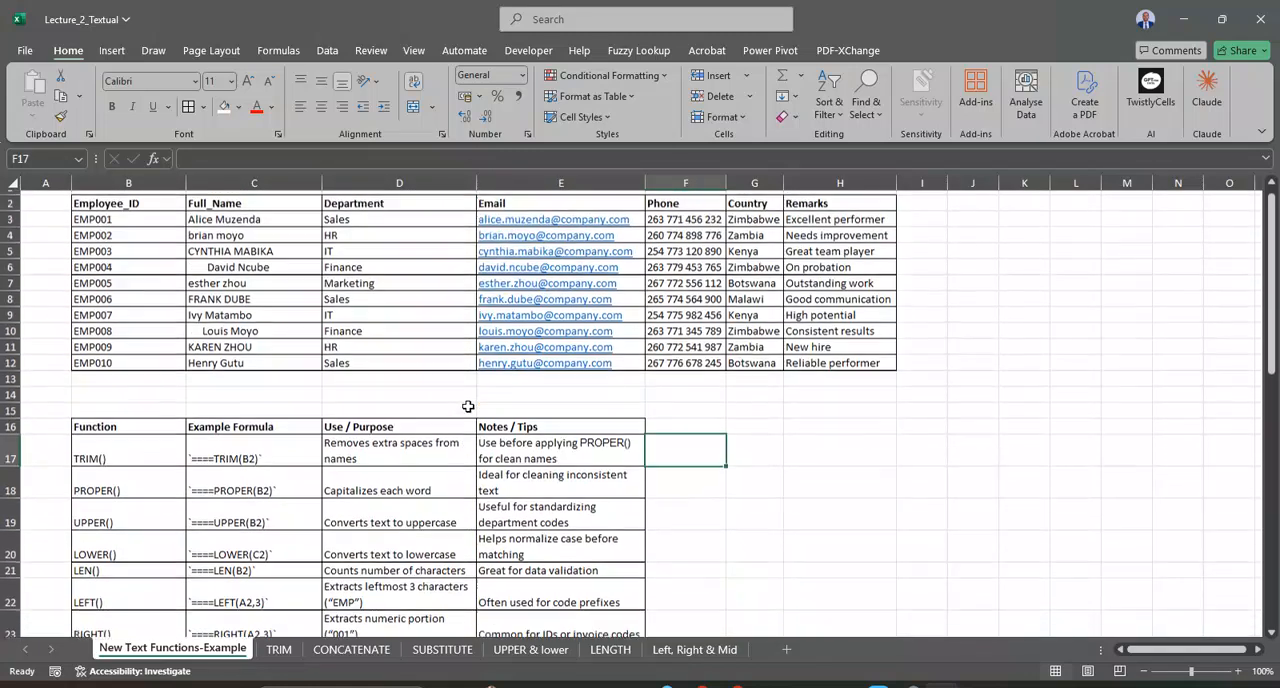
{"action": "scroll", "coordinate": [468, 406], "scroll_direction": "down", "scroll_amount": 11}
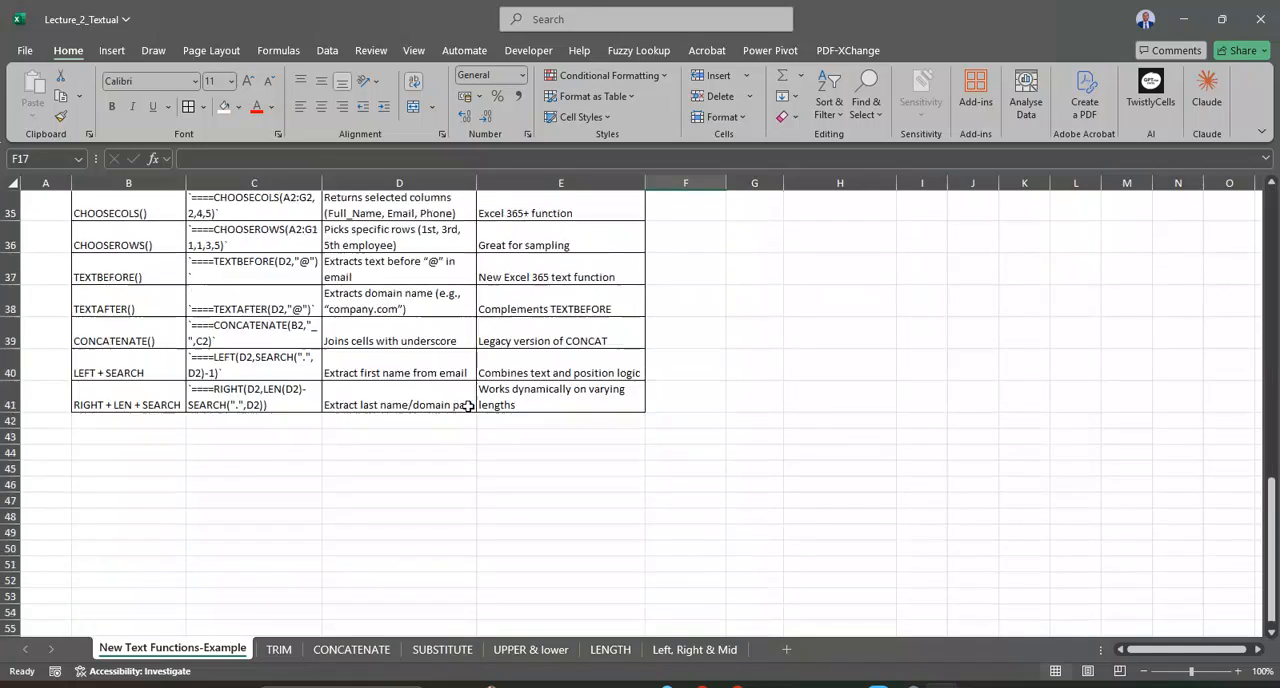
{"action": "scroll", "coordinate": [470, 377], "scroll_direction": "up", "scroll_amount": 4}
{"action": "scroll", "coordinate": [470, 377], "scroll_direction": "up", "scroll_amount": 7}
{"action": "scroll", "coordinate": [470, 377], "scroll_direction": "down", "scroll_amount": 1}
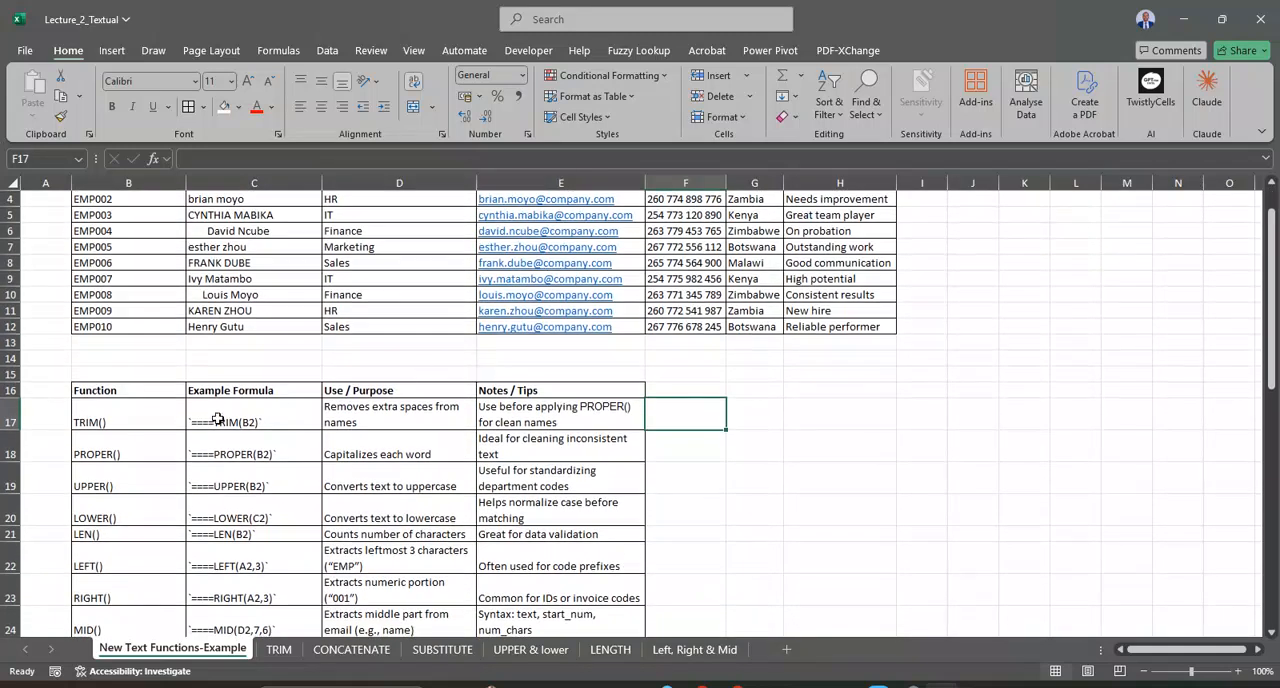
Step: Review the example formulas for TRIM, PROPER, UPPER and LOWER in the function reference table
{"action": "left_click", "coordinate": [218, 419]}
{"action": "left_click", "coordinate": [257, 452]}
{"action": "left_click", "coordinate": [256, 484]}
{"action": "left_click", "coordinate": [254, 514]}
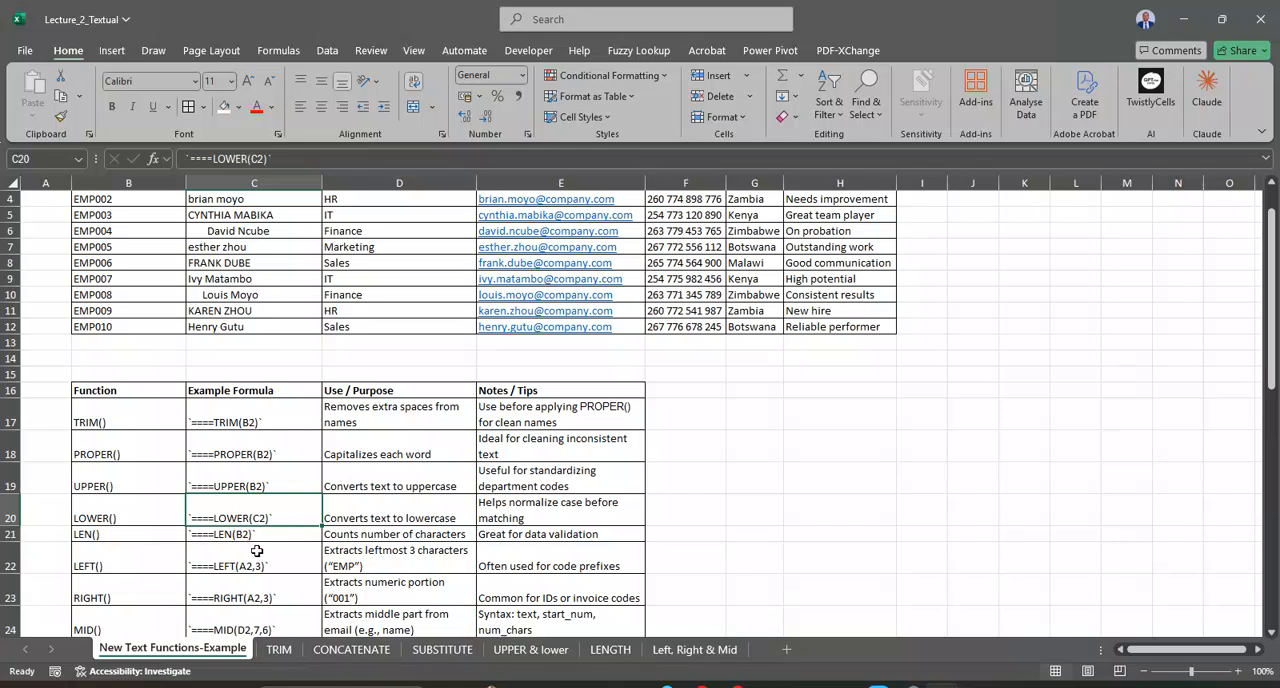
Step: Examine the SEARCH() row's purpose, note and example formula against the employee table's Email column
{"action": "scroll", "coordinate": [262, 540], "scroll_direction": "down", "scroll_amount": 4}
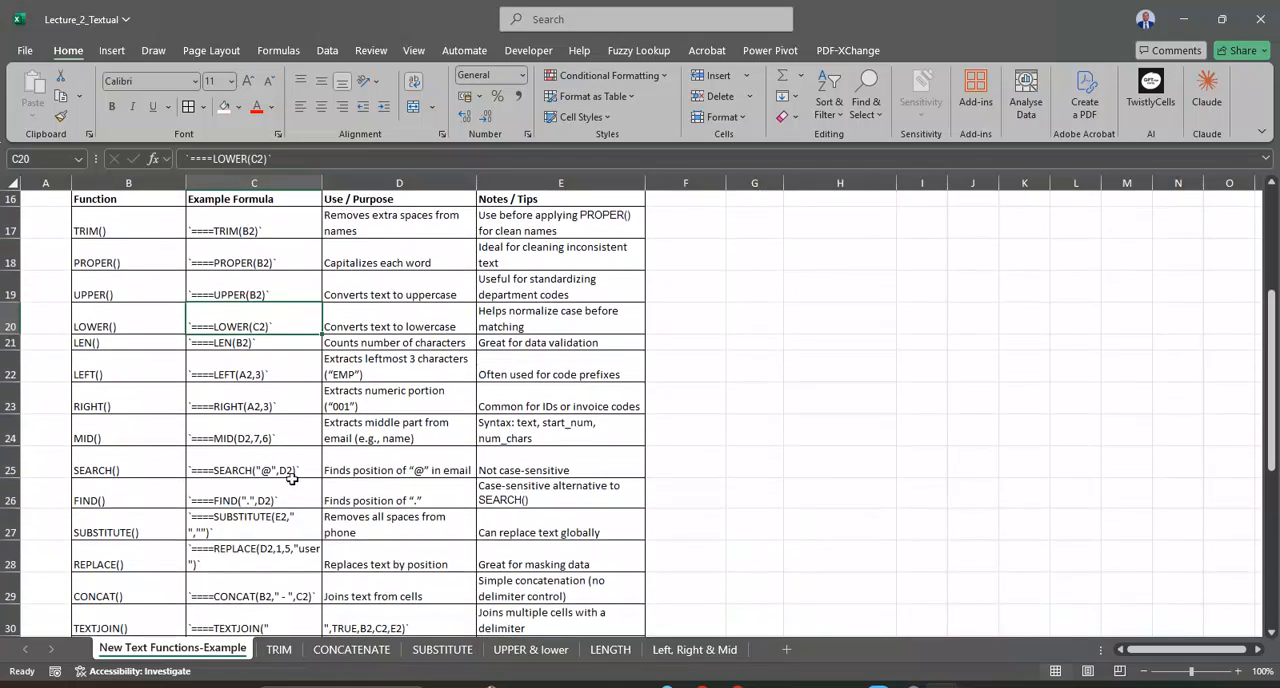
{"action": "left_click", "coordinate": [141, 474]}
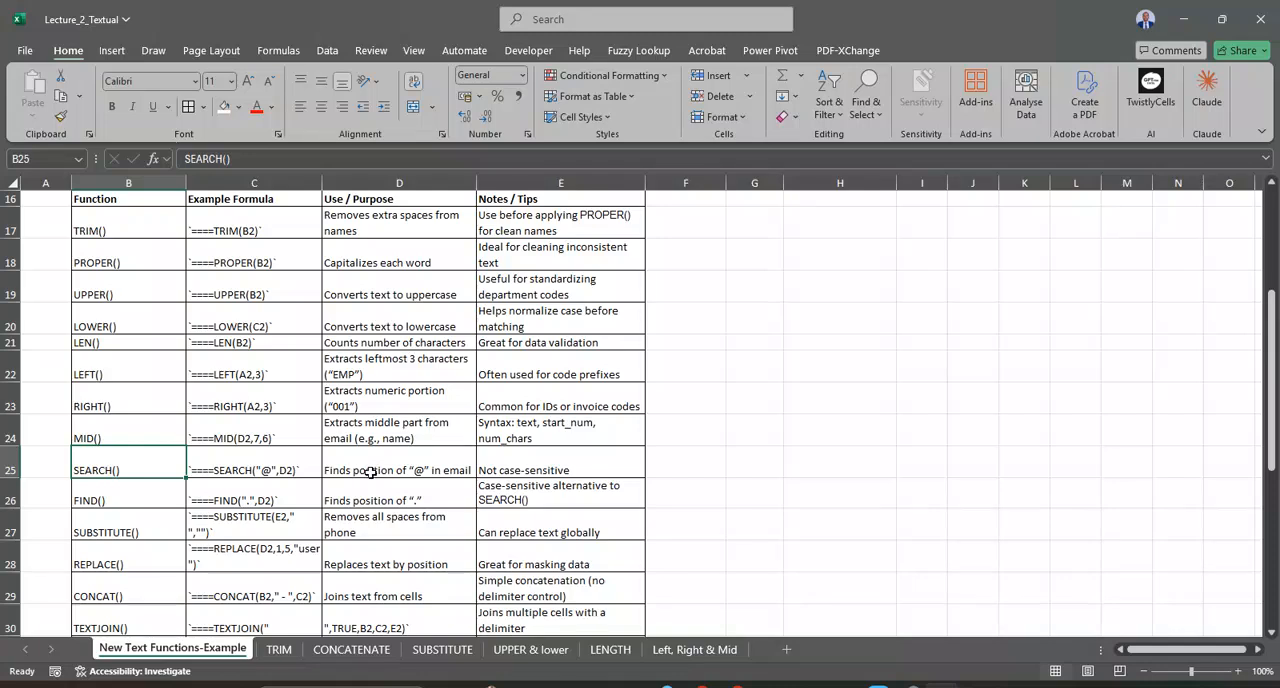
{"action": "scroll", "coordinate": [370, 472], "scroll_direction": "up", "scroll_amount": 1}
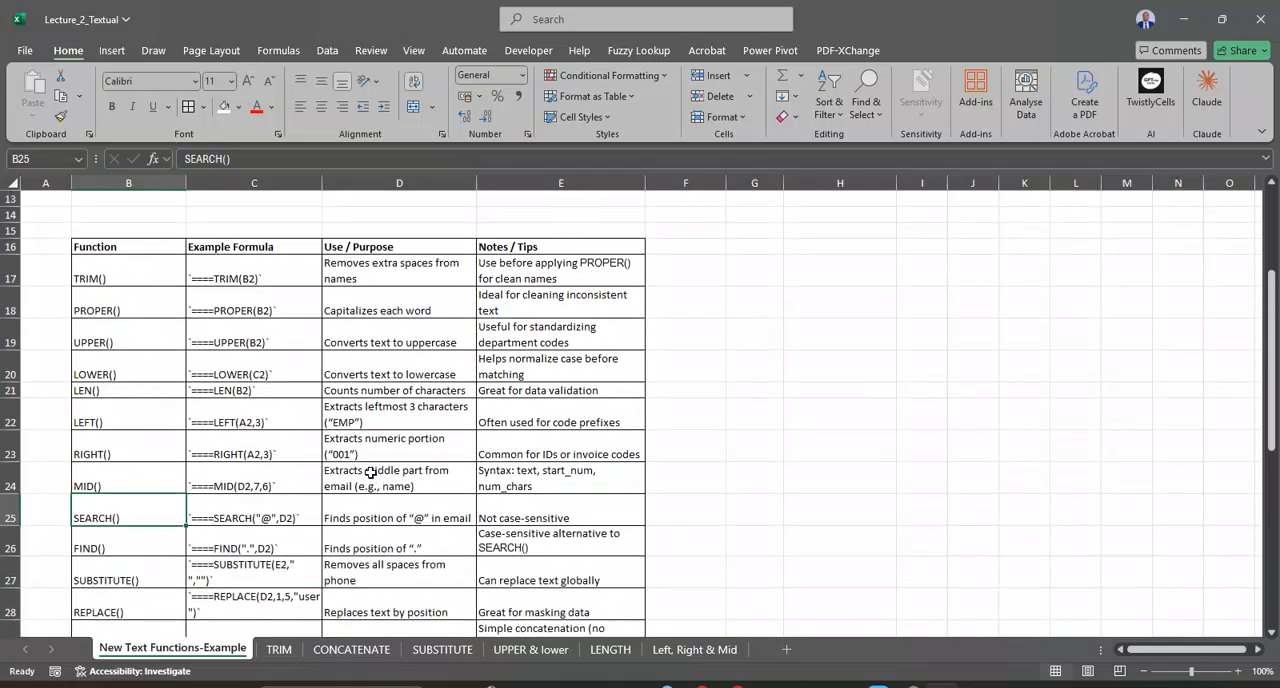
{"action": "scroll", "coordinate": [370, 472], "scroll_direction": "up", "scroll_amount": 1}
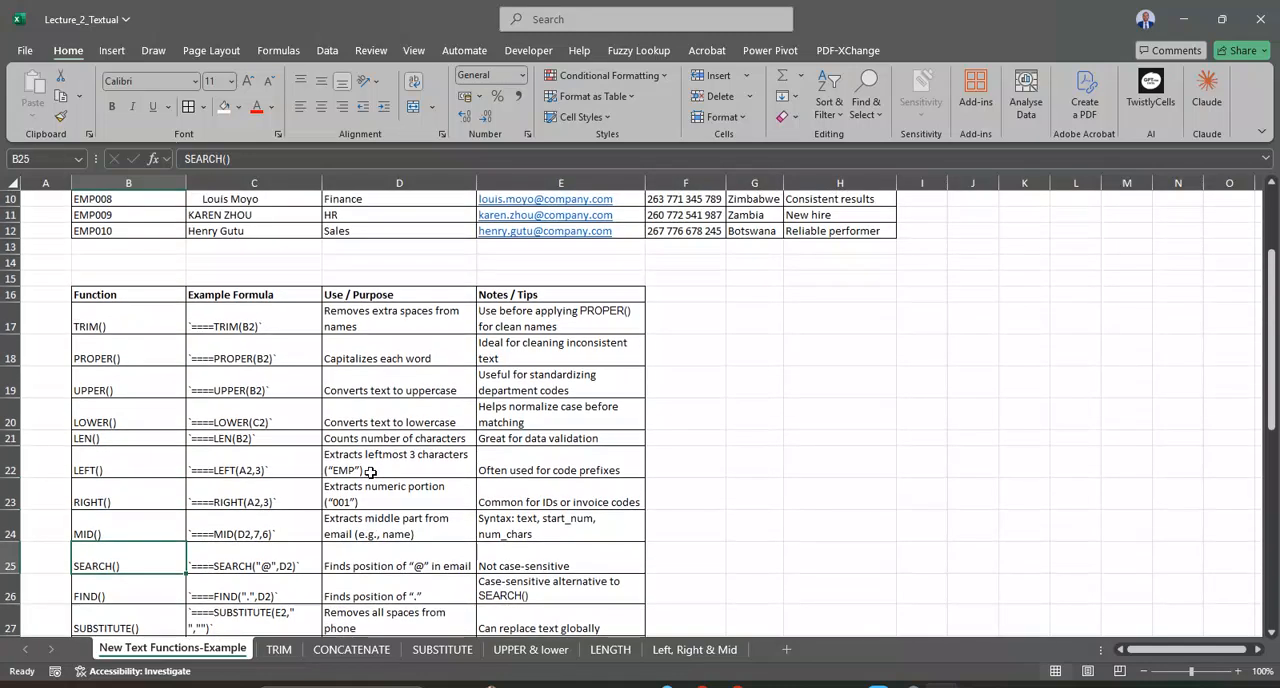
{"action": "scroll", "coordinate": [370, 472], "scroll_direction": "up", "scroll_amount": 2}
{"action": "scroll", "coordinate": [377, 471], "scroll_direction": "down", "scroll_amount": 3}
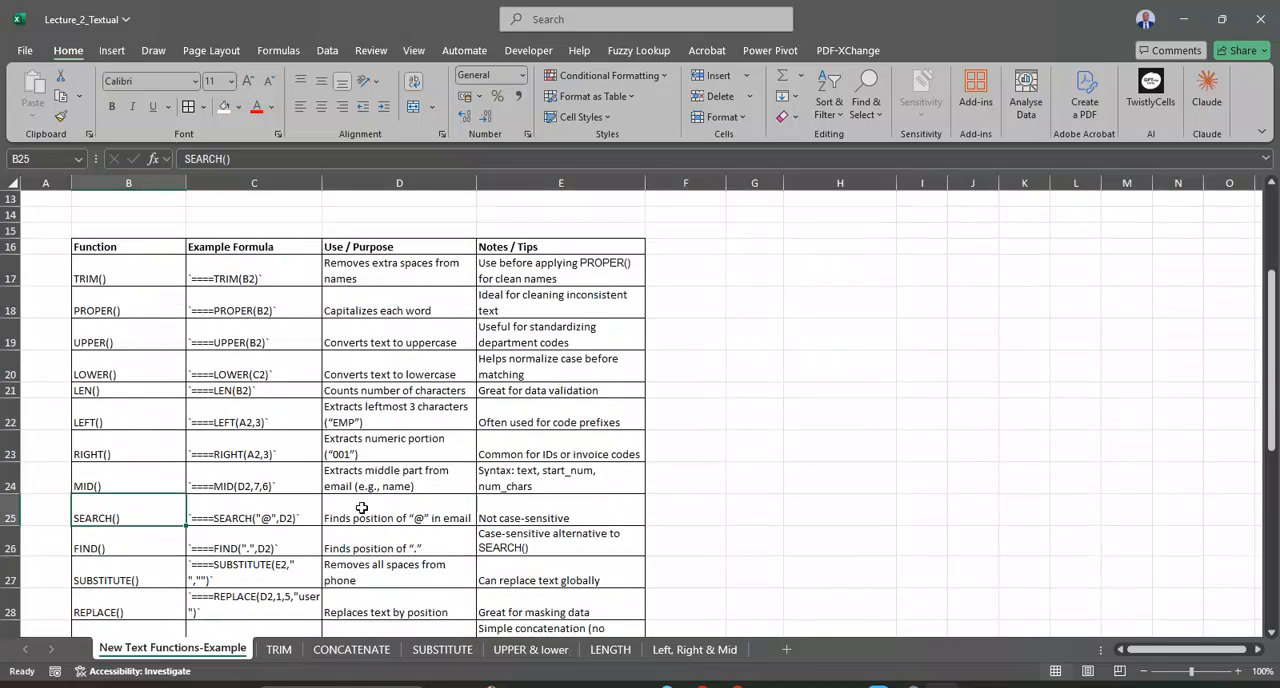
{"action": "left_click", "coordinate": [399, 503]}
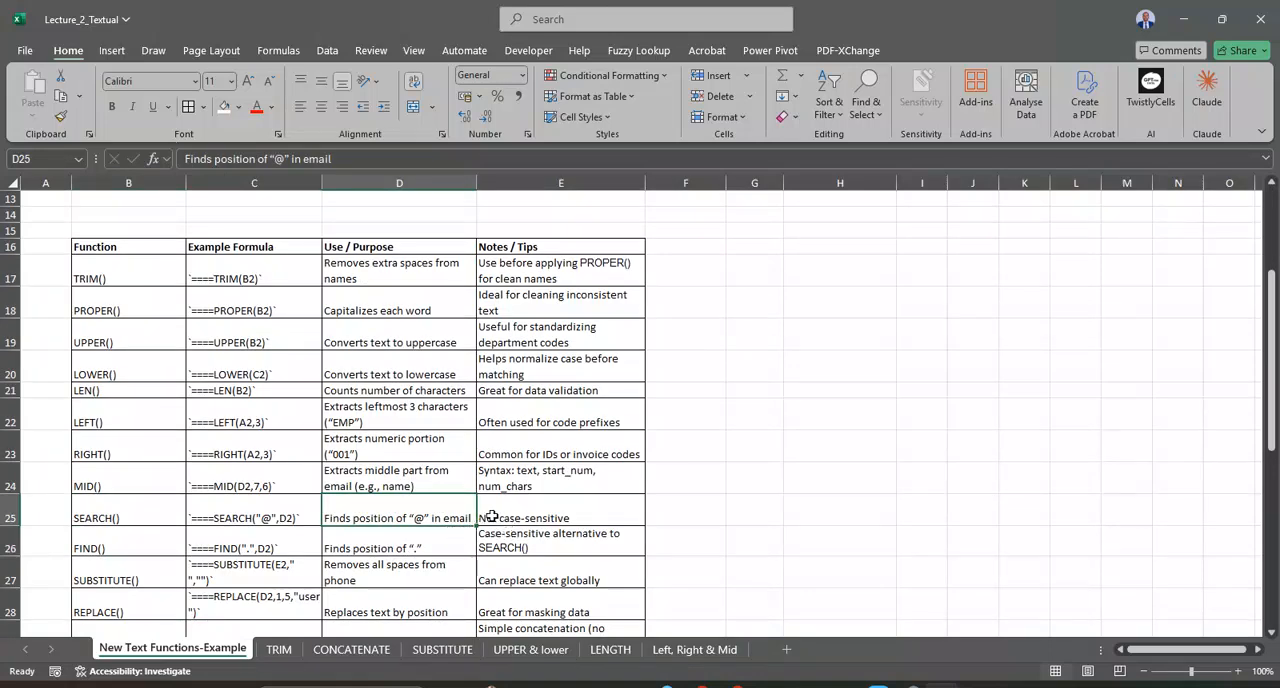
{"action": "left_click", "coordinate": [494, 514]}
{"action": "left_click", "coordinate": [279, 502]}
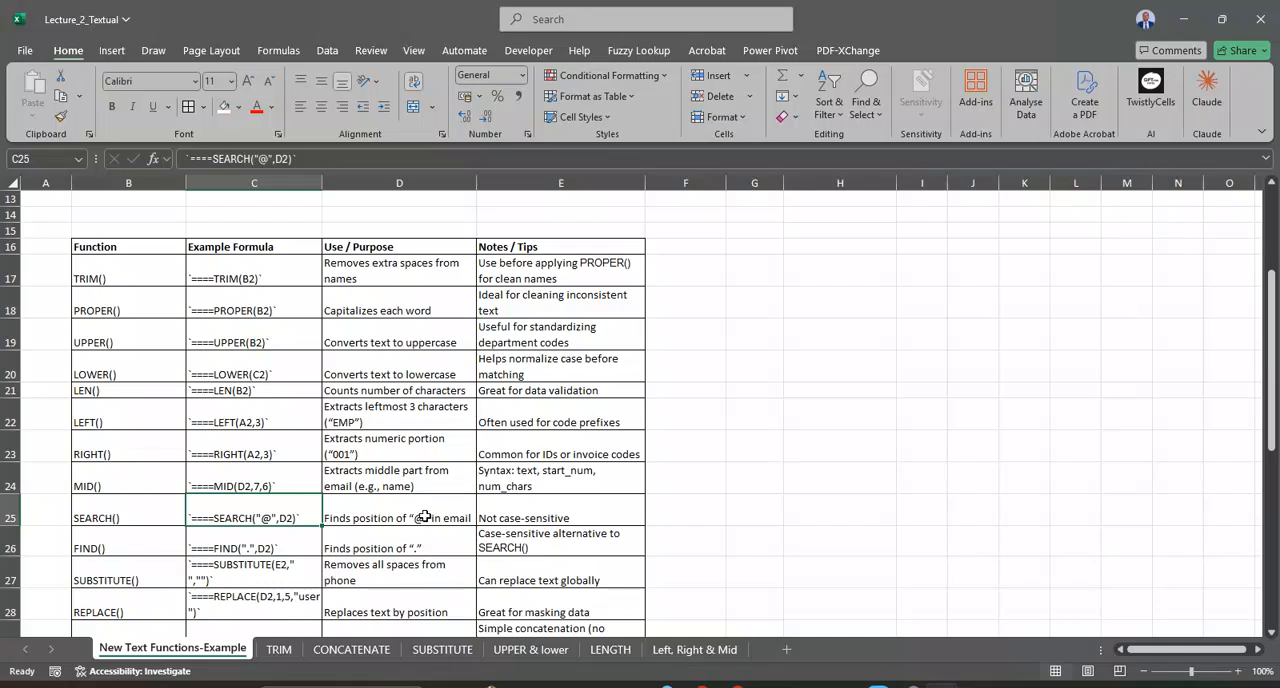
{"action": "scroll", "coordinate": [620, 479], "scroll_direction": "up", "scroll_amount": 4}
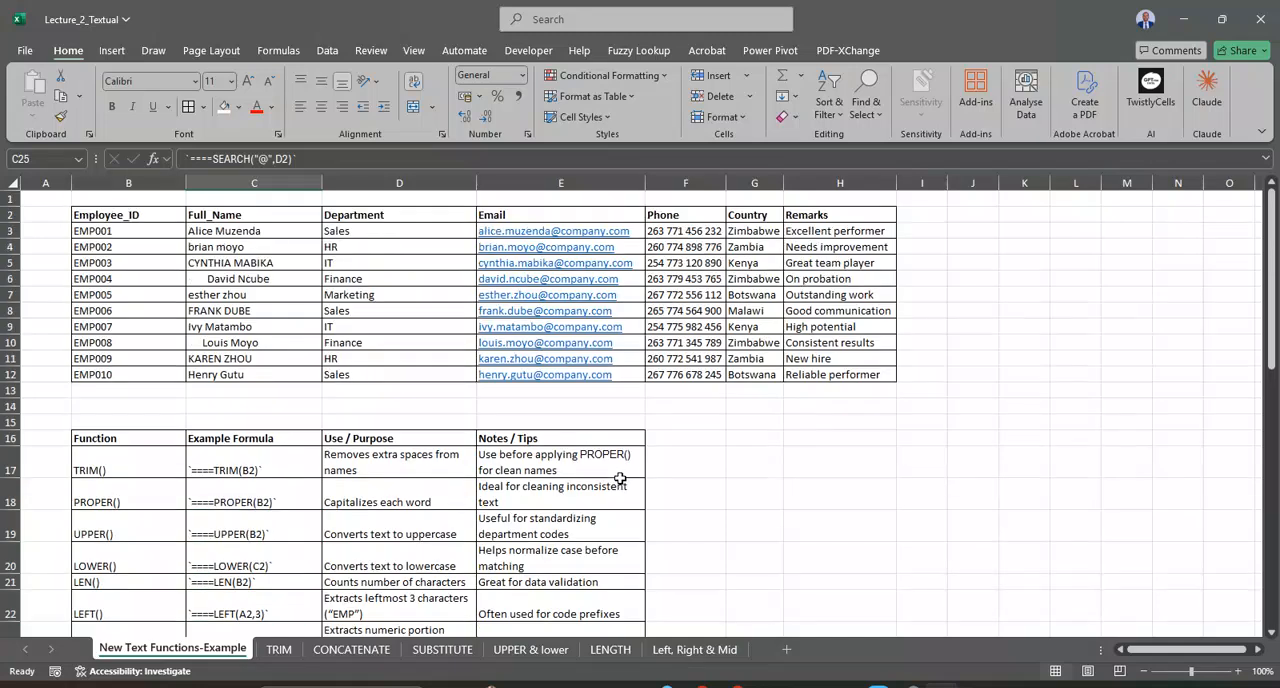
Step: Begin a SEARCH function formula in J3, beside the first employee row
{"action": "left_click", "coordinate": [936, 226]}
{"action": "scroll", "coordinate": [938, 227], "scroll_direction": "down", "scroll_amount": 4}
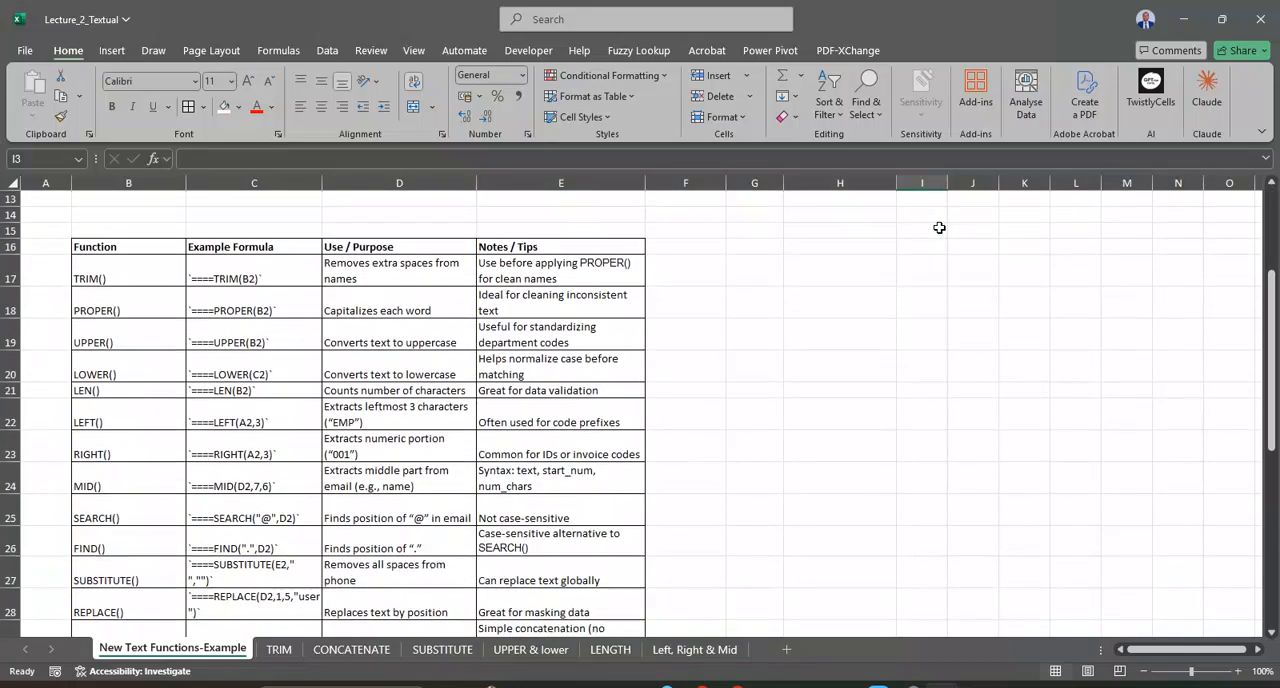
{"action": "scroll", "coordinate": [939, 228], "scroll_direction": "up", "scroll_amount": 4}
{"action": "left_click", "coordinate": [985, 231]}
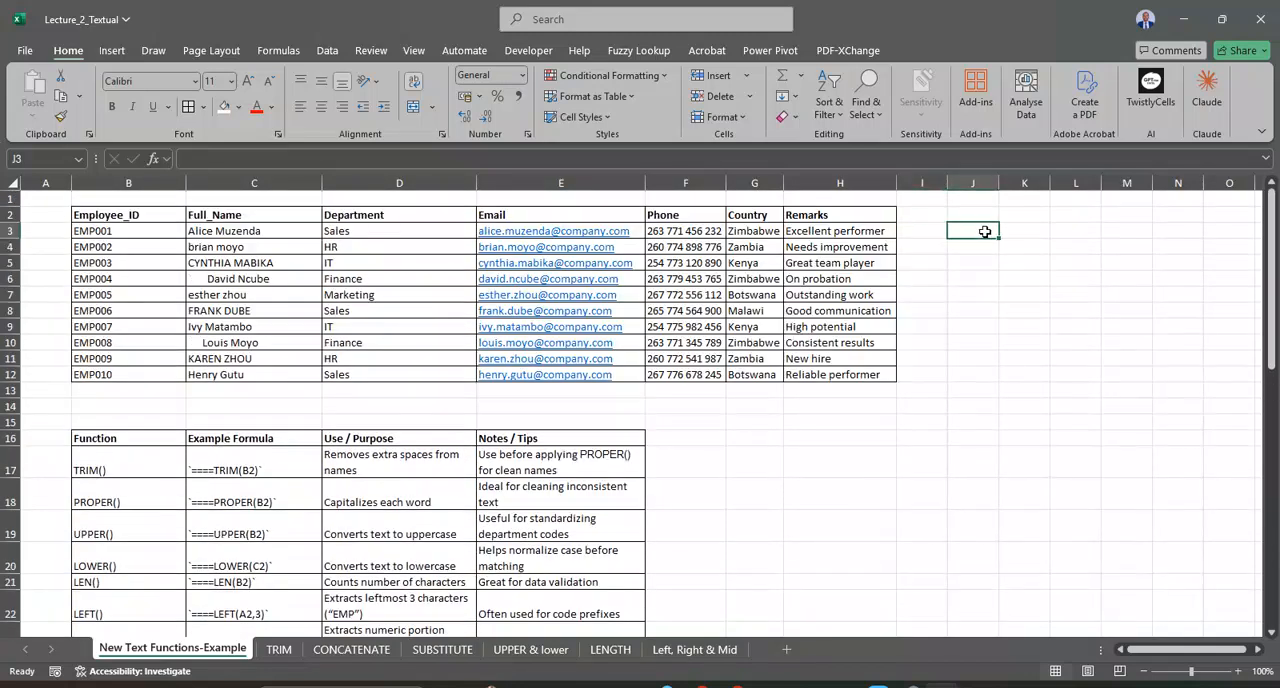
{"action": "type", "text": "=SEAR"}
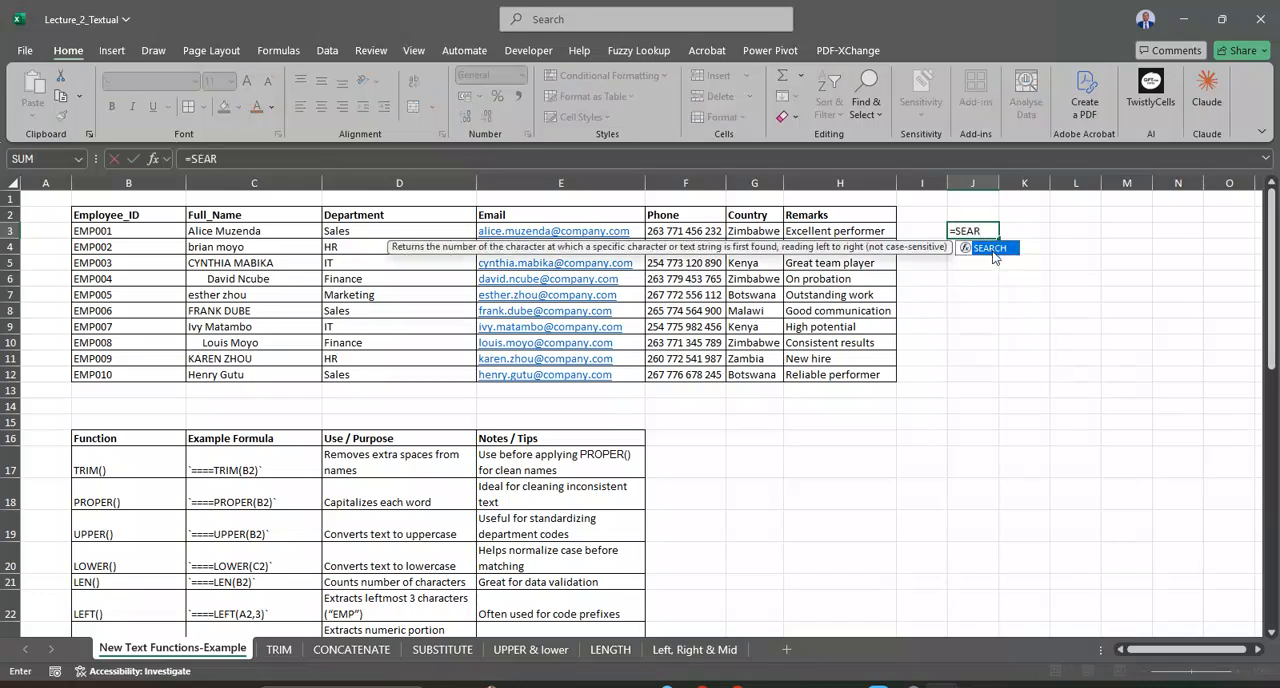
{"action": "double_click", "coordinate": [990, 248]}
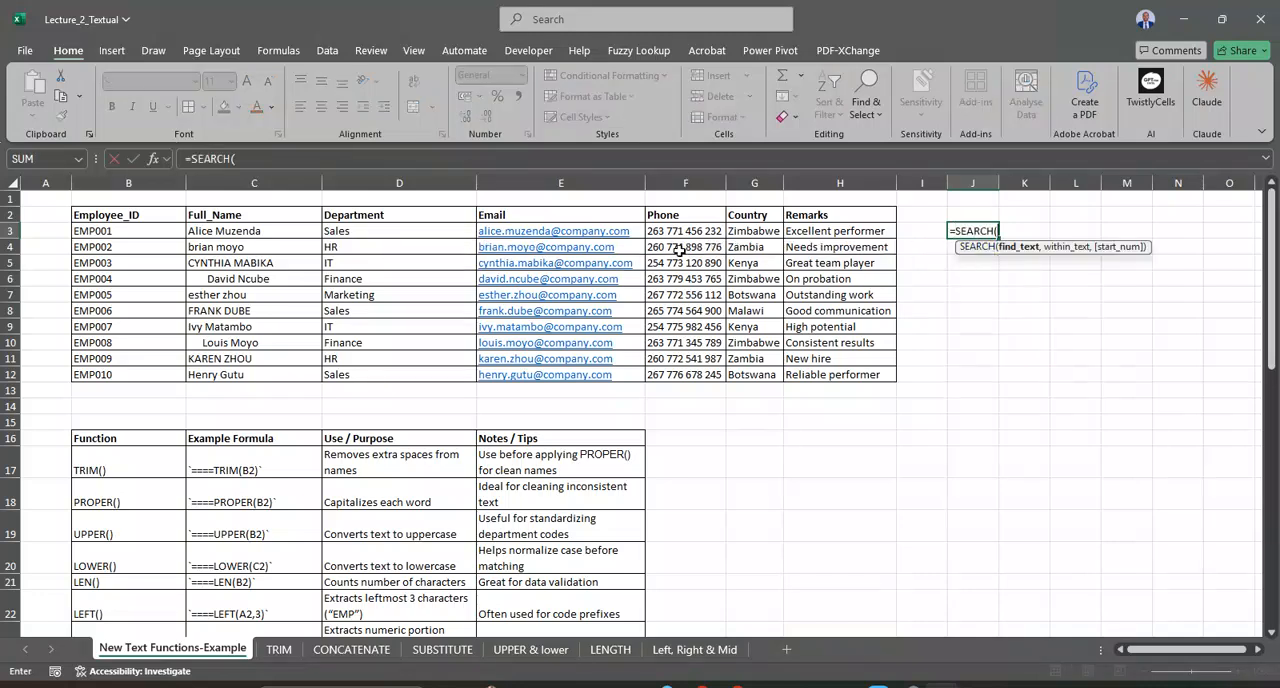
{"action": "left_click", "coordinate": [585, 231]}
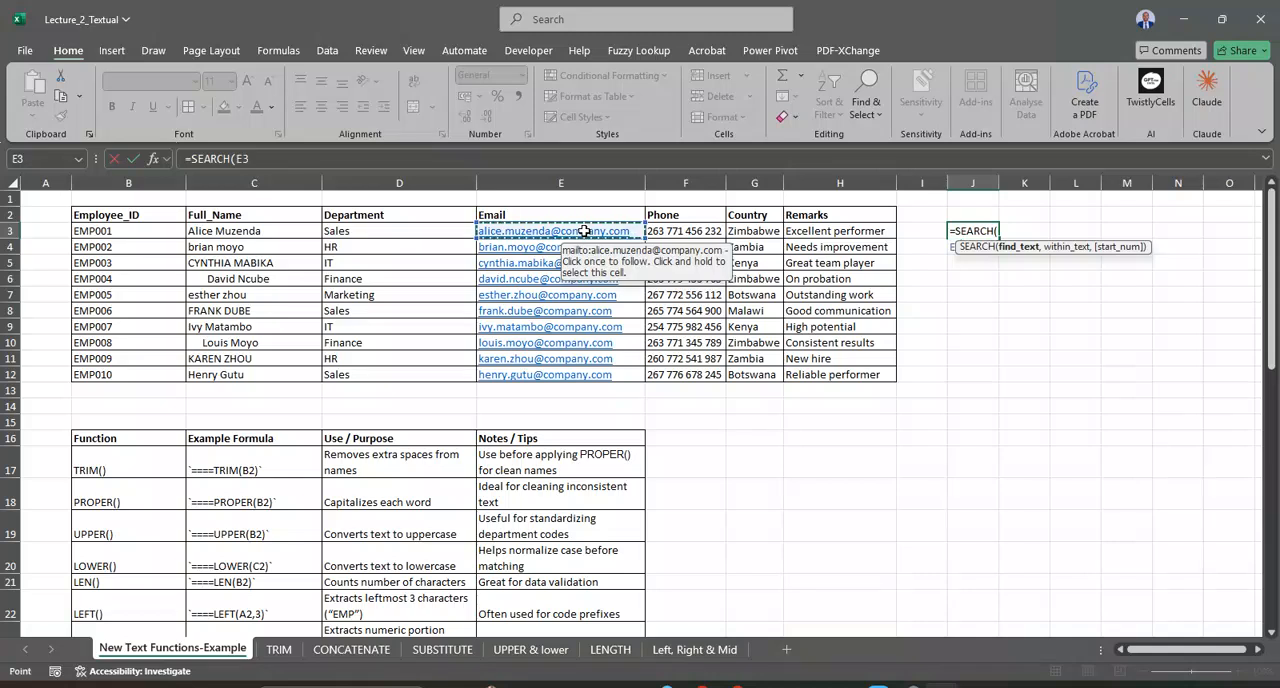
{"action": "key", "text": "BackSpace"}
{"action": "key", "text": "BackSpace"}
{"action": "key", "text": "BackSpace"}
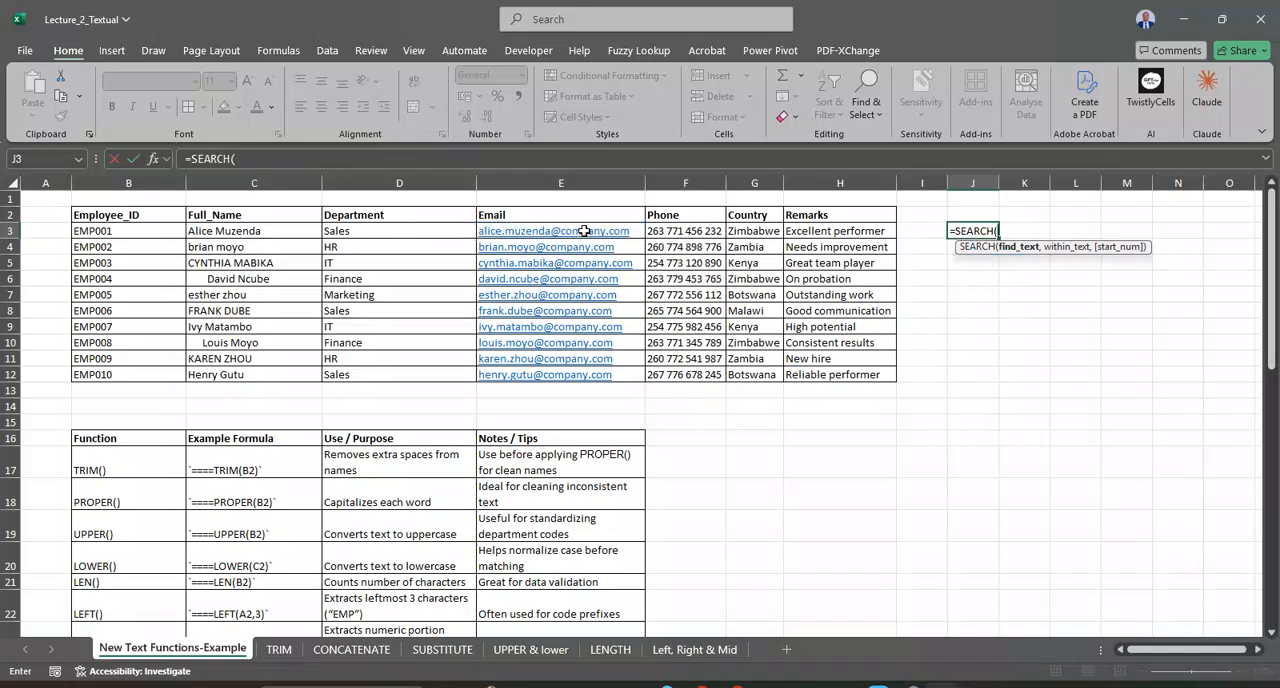
Step: Complete the formula in J3 as =SEARCH("@",E3) and fill it down to J12 for every employee email
{"action": "type", "text": "(\"@"}
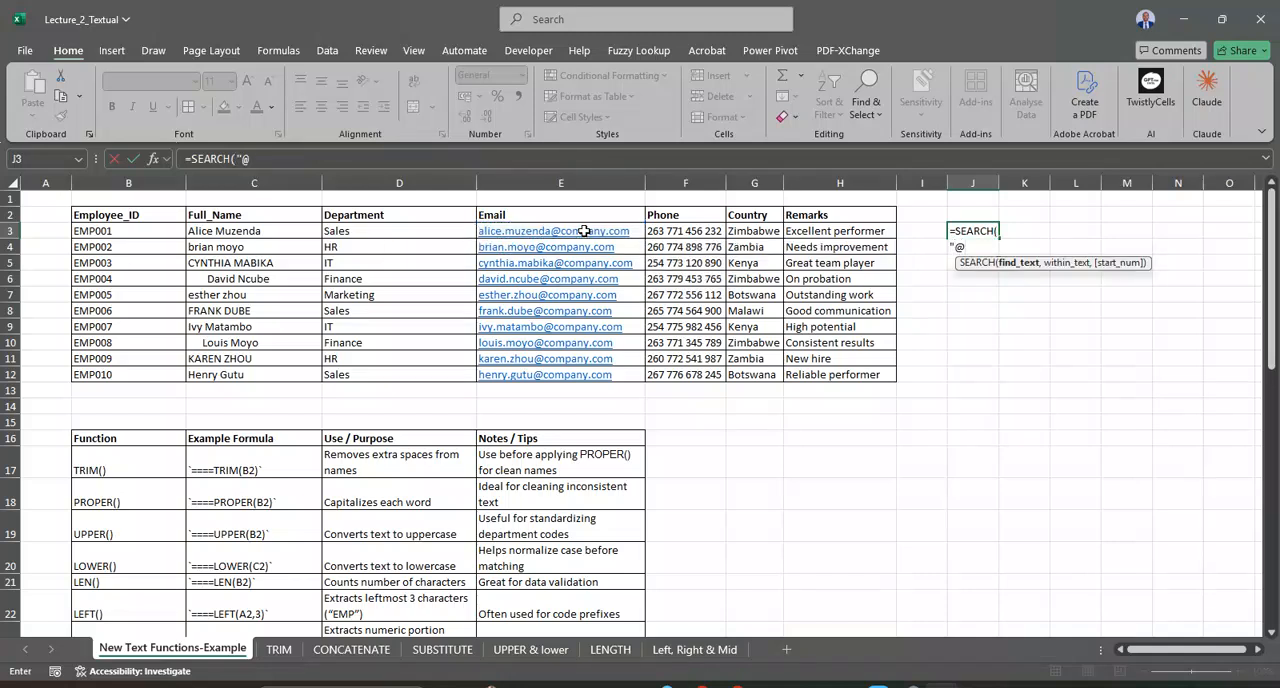
{"action": "type", "text": "\","}
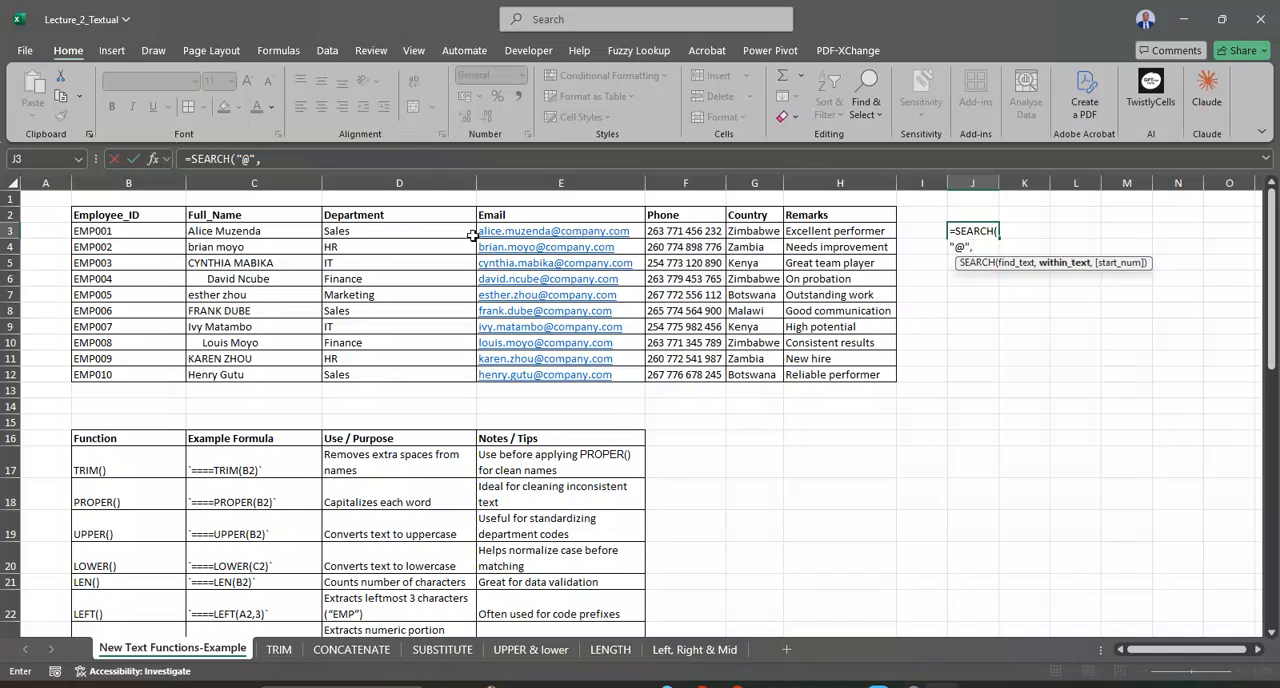
{"action": "left_click", "coordinate": [525, 233]}
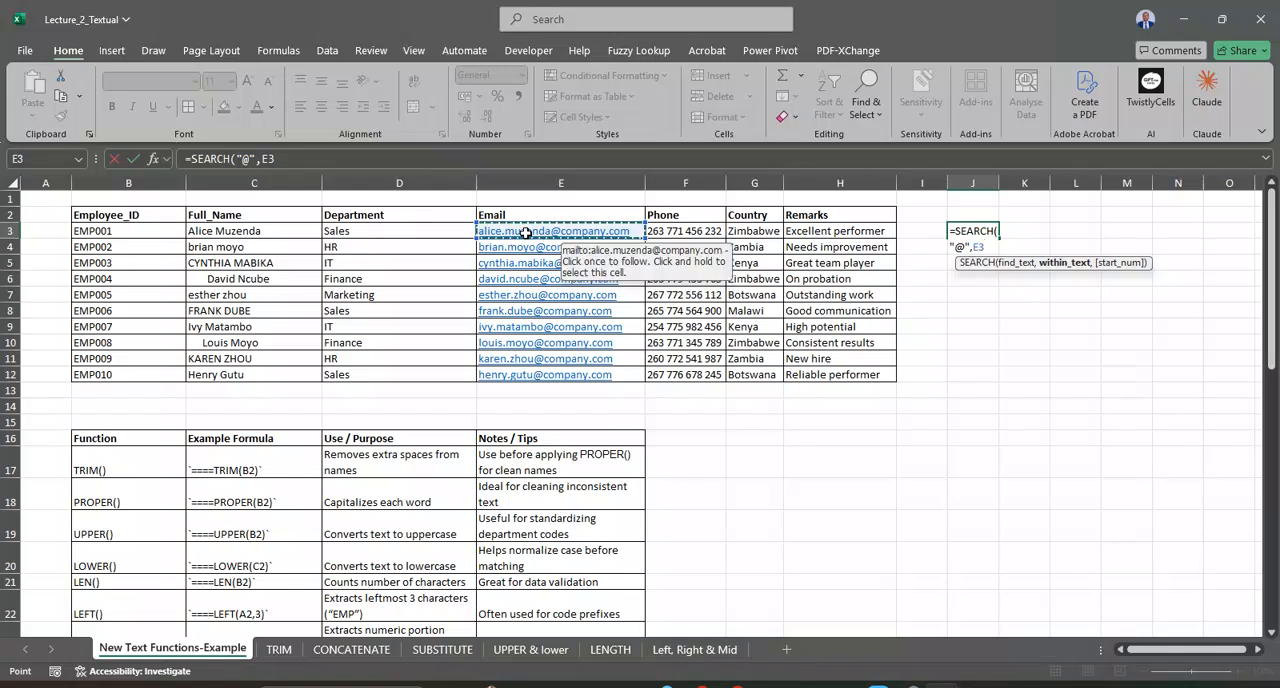
{"action": "type", "text": ")"}
{"action": "key", "text": "Return"}
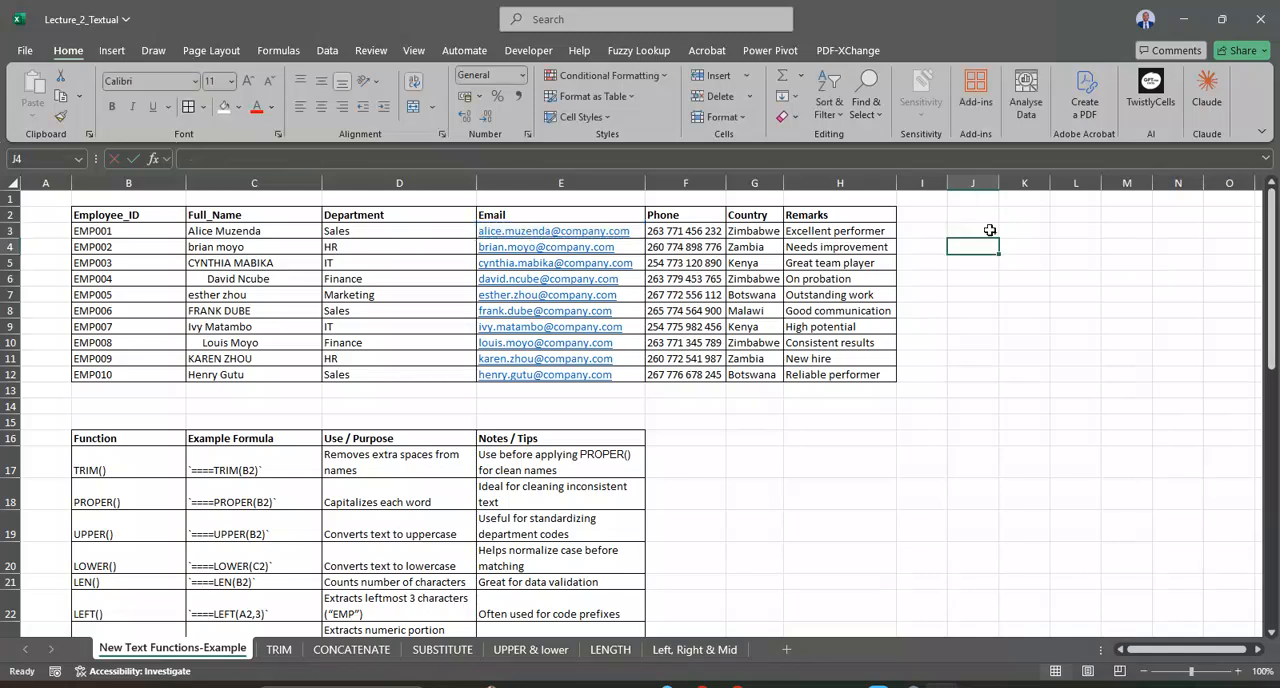
{"action": "left_click", "coordinate": [986, 232]}
{"action": "left_click_drag", "start_coordinate": [1005, 237], "coordinate": [988, 378]}
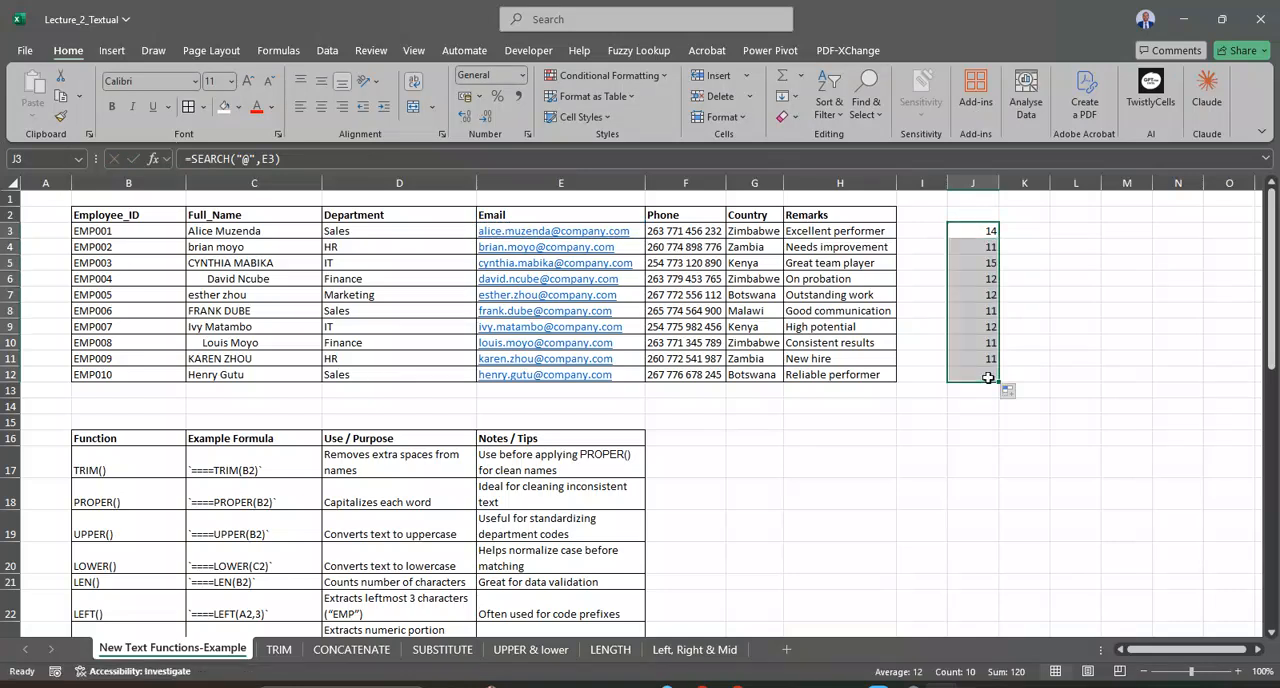
Step: Check the SEARCH formula in J3, and clear the filled formulas from J3:J12
{"action": "left_click", "coordinate": [982, 231]}
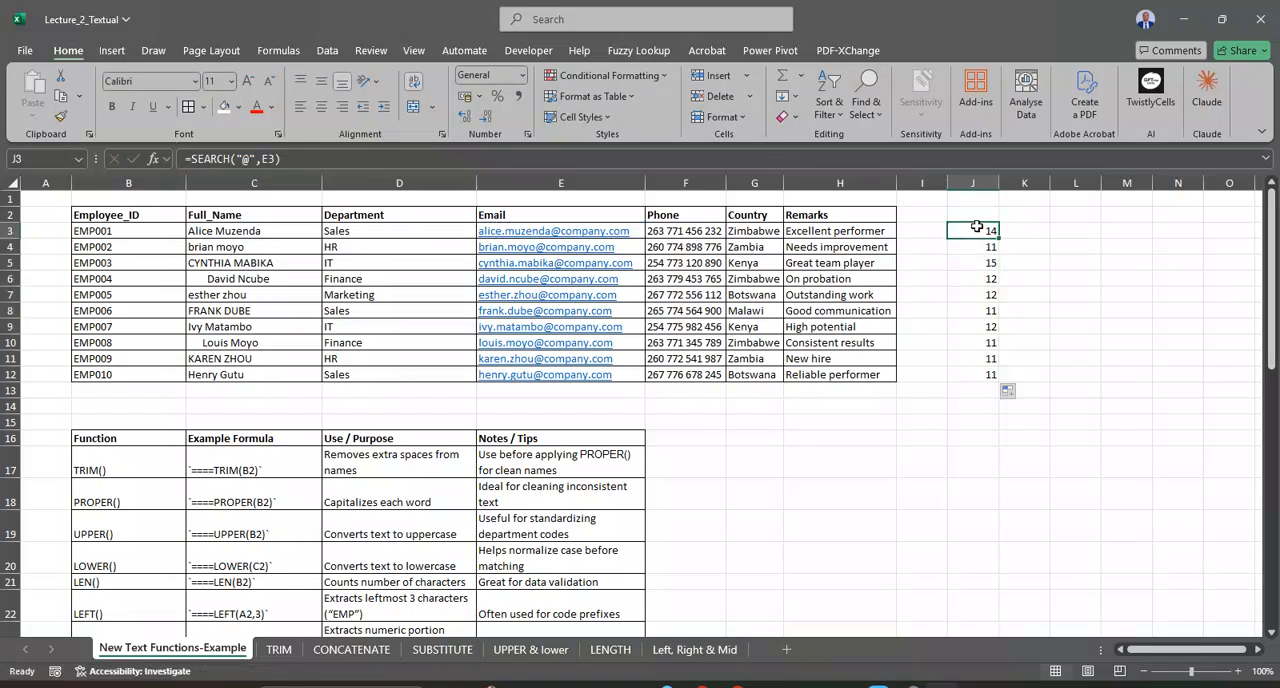
{"action": "double_click", "coordinate": [976, 228]}
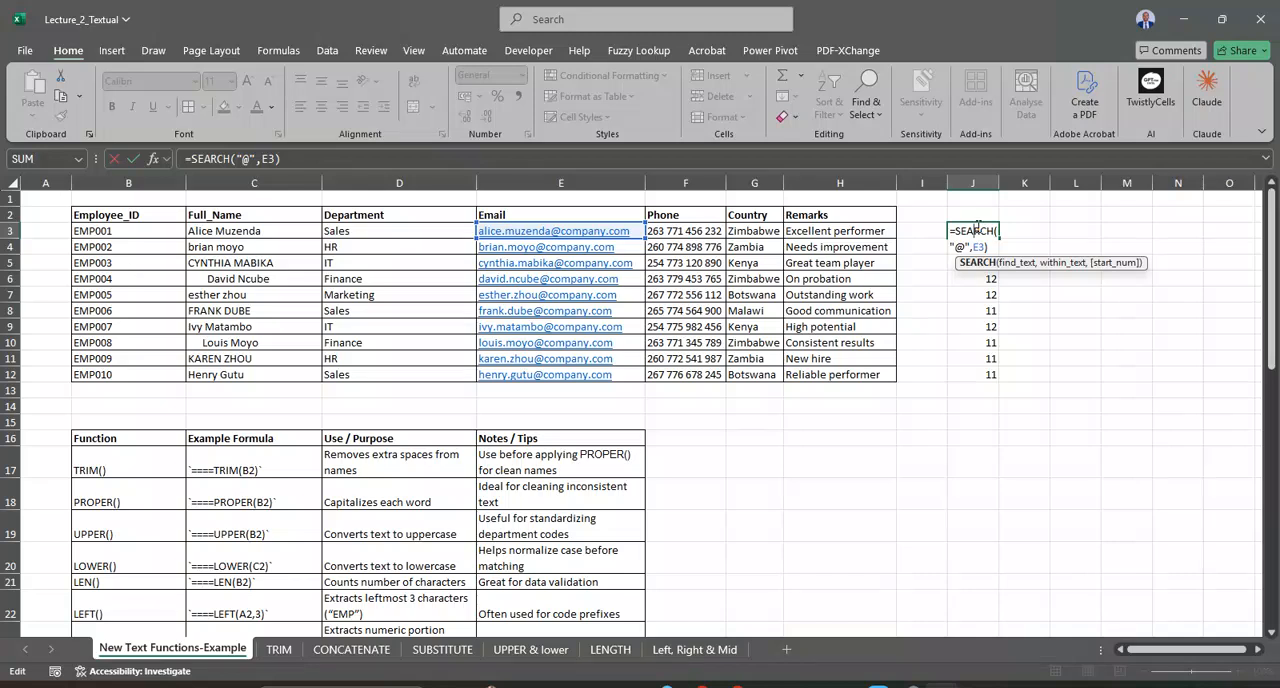
{"action": "key", "text": "Return"}
{"action": "key", "text": "Down"}
{"action": "key", "text": "Down"}
{"action": "key", "text": "Down"}
{"action": "key", "text": "Down"}
{"action": "key", "text": "Down"}
{"action": "key", "text": "Down"}
{"action": "key", "text": "Down"}
{"action": "key", "text": "Down"}
{"action": "key", "text": "Down"}
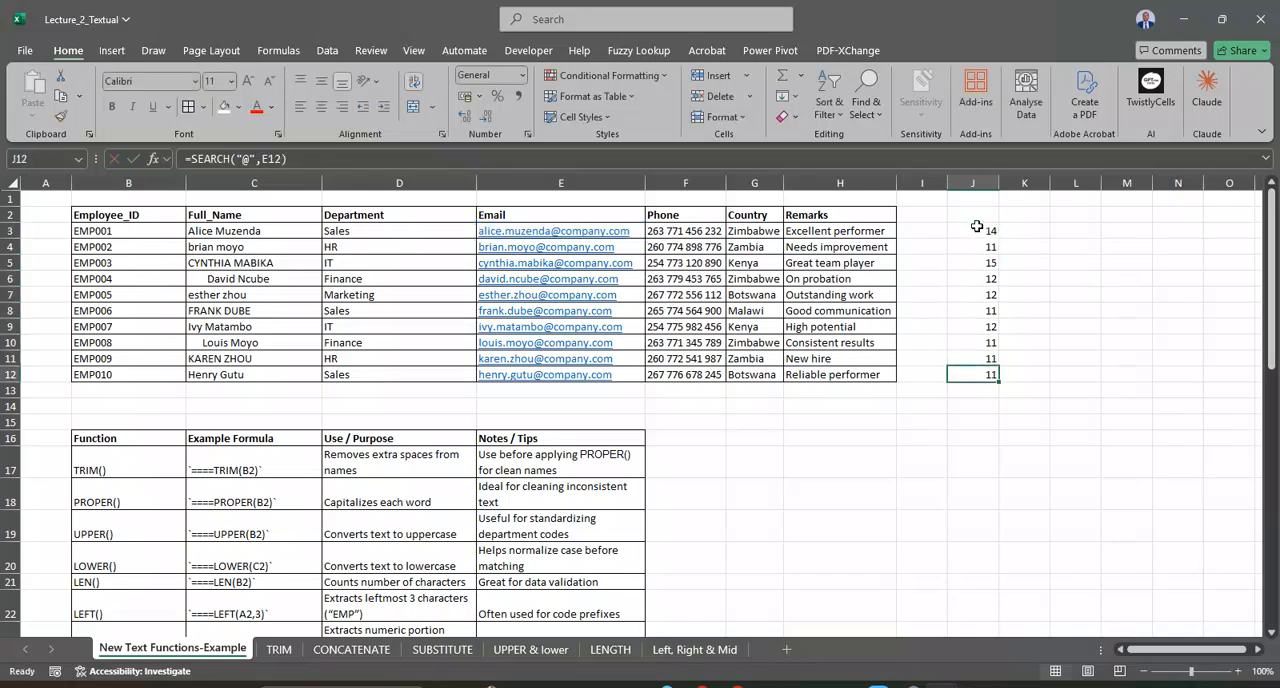
{"action": "left_click_drag", "start_coordinate": [977, 226], "coordinate": [977, 380]}
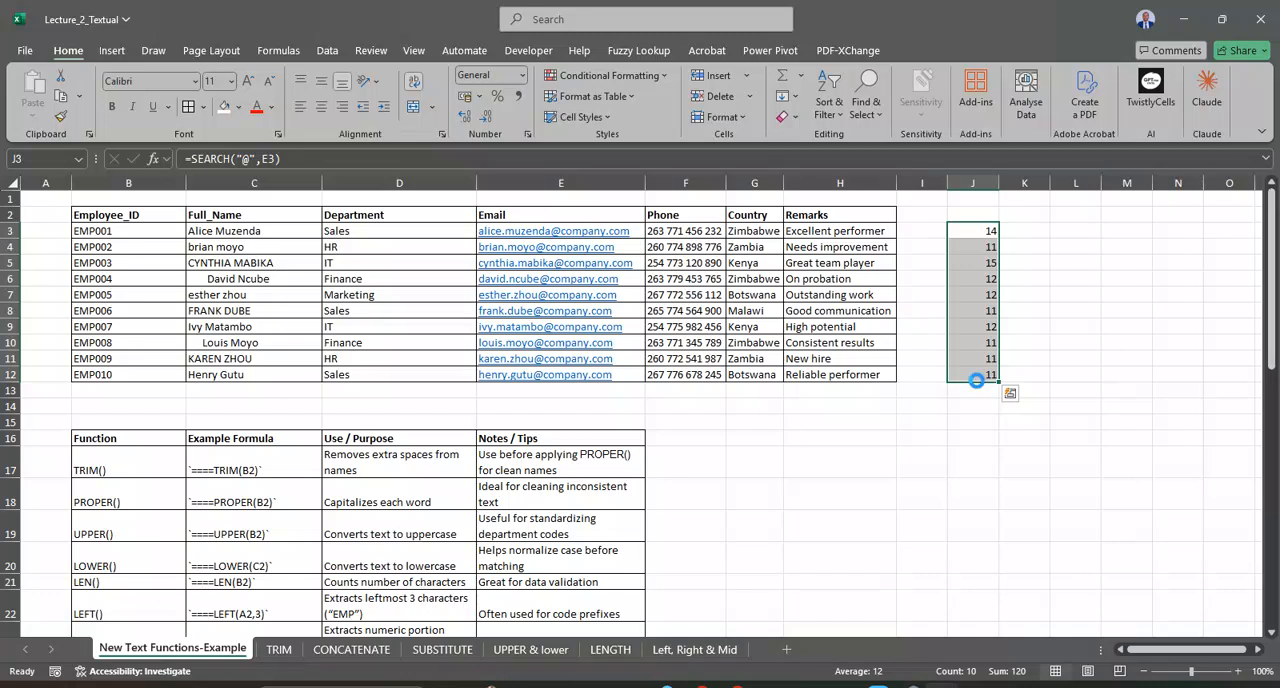
{"action": "key", "text": "Delete"}
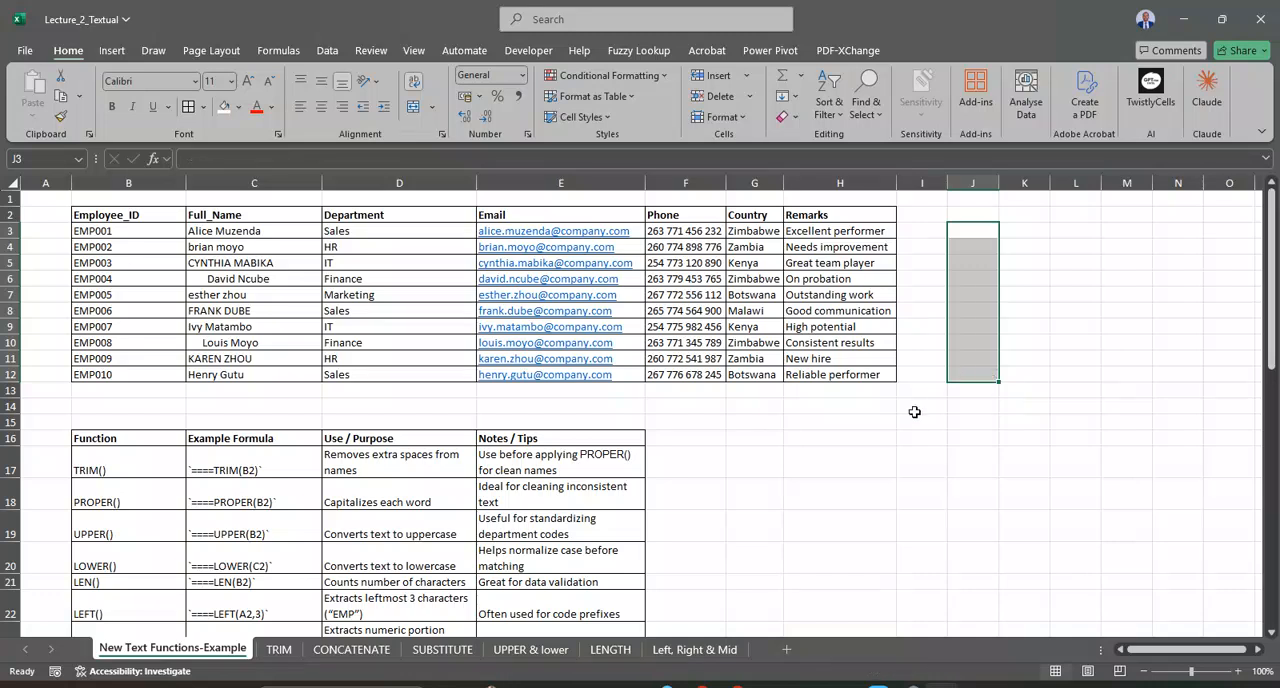
Step: Compare the FIND() and SEARCH() rows in the reference table, including their notes on case sensitivity
{"action": "scroll", "coordinate": [764, 420], "scroll_direction": "down", "scroll_amount": 3}
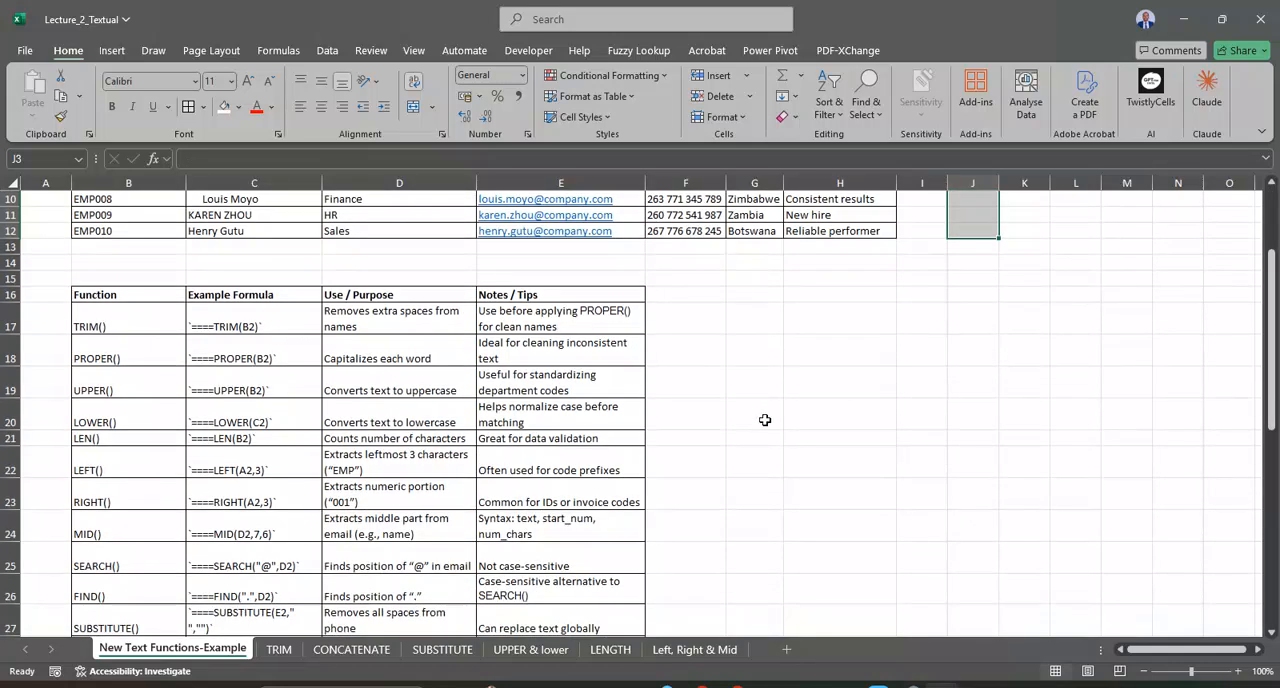
{"action": "left_click", "coordinate": [120, 590]}
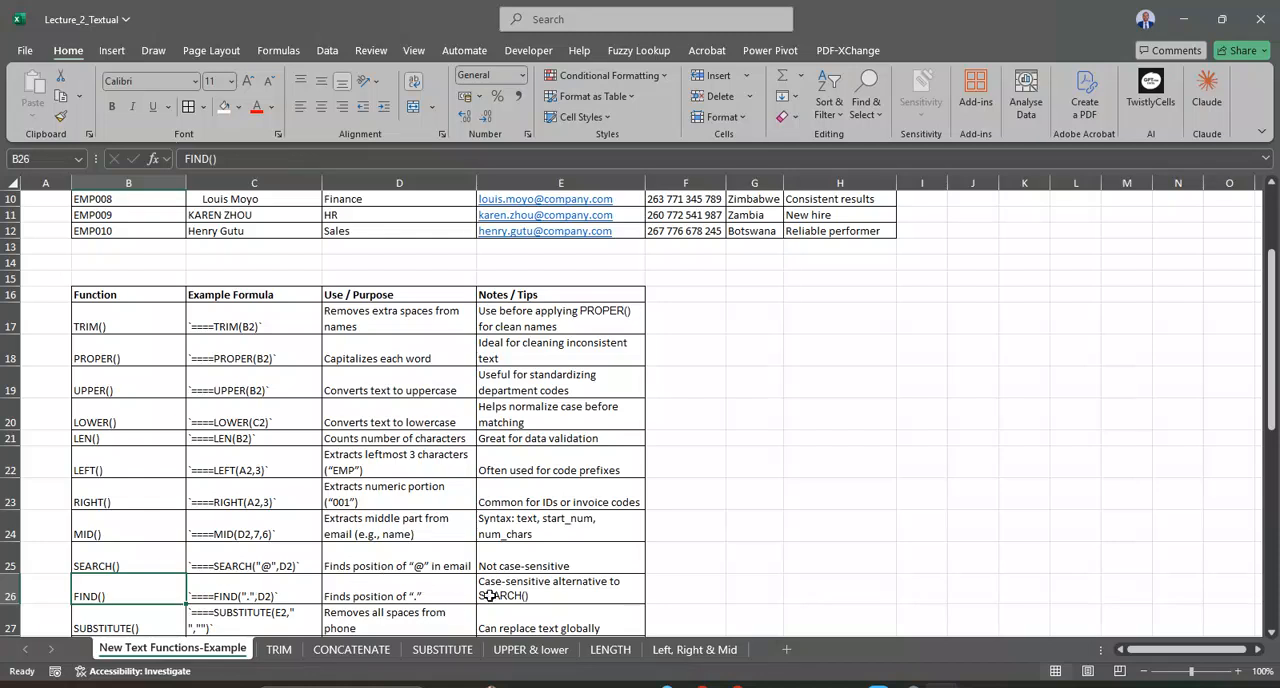
{"action": "left_click", "coordinate": [515, 565]}
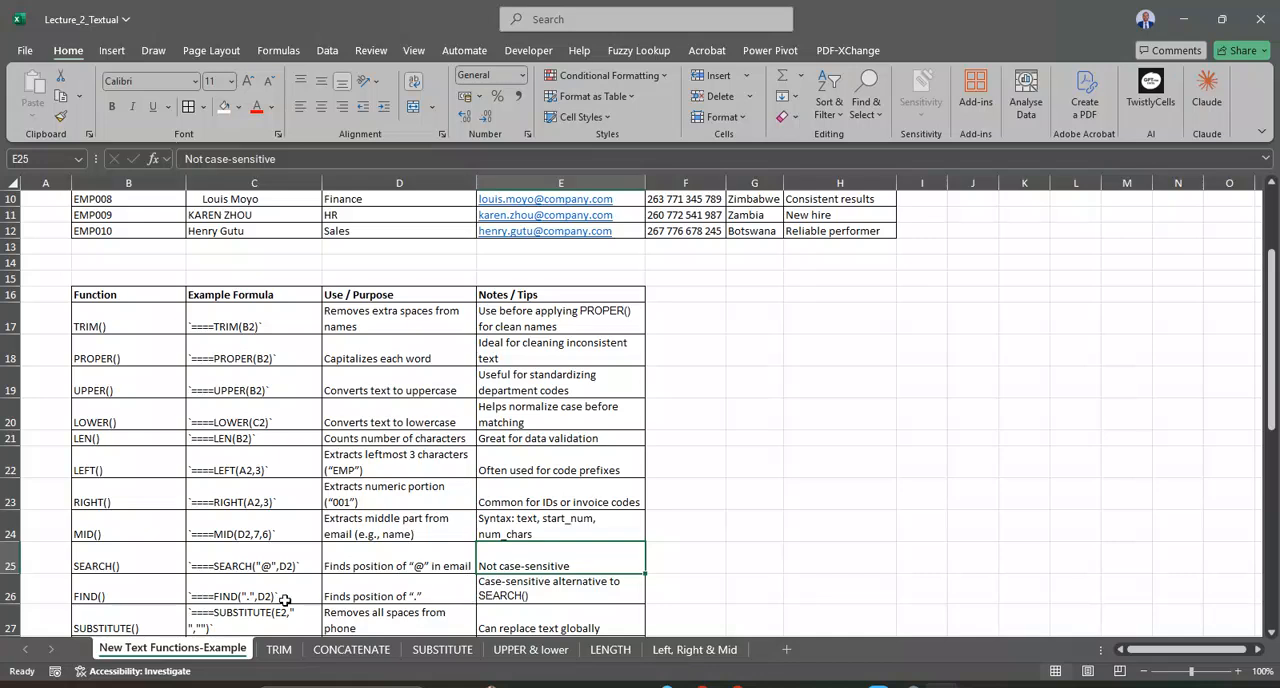
{"action": "left_click", "coordinate": [136, 598]}
{"action": "left_click", "coordinate": [120, 564]}
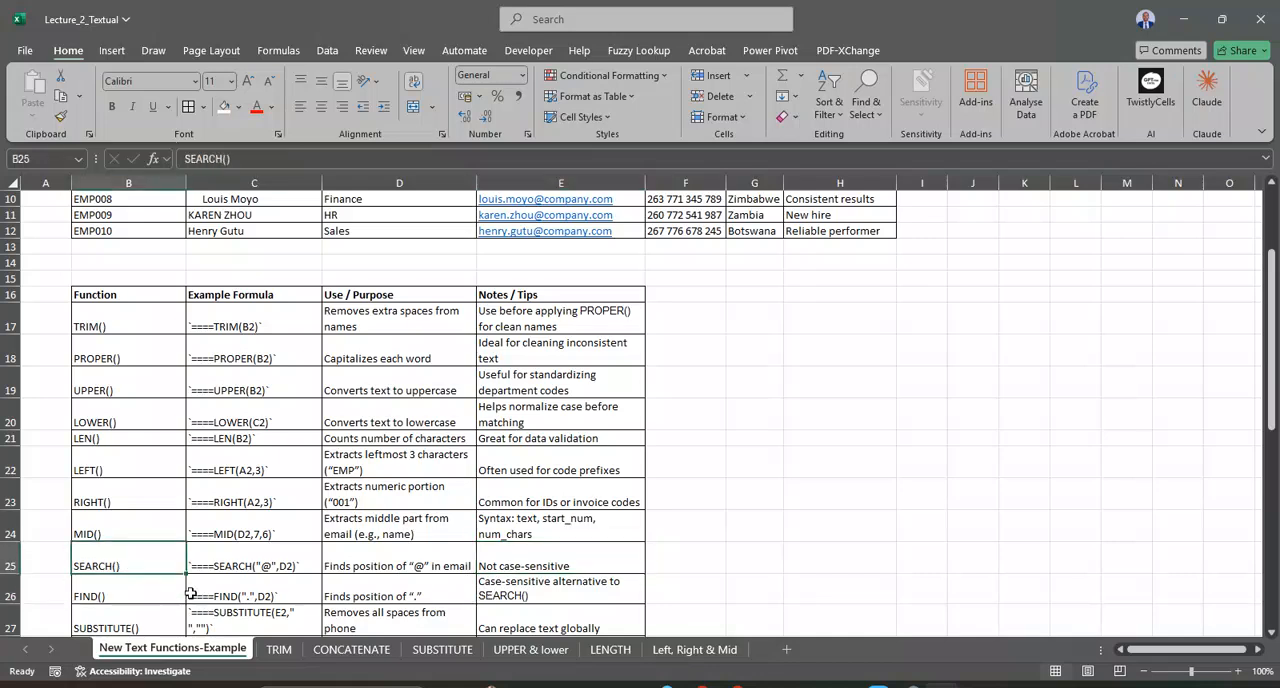
Step: Review the FIND() and SUBSTITUTE() rows in the reference table, including their example formulas, purpose and notes
{"action": "left_click", "coordinate": [236, 587]}
{"action": "scroll", "coordinate": [421, 554], "scroll_direction": "down", "scroll_amount": 1}
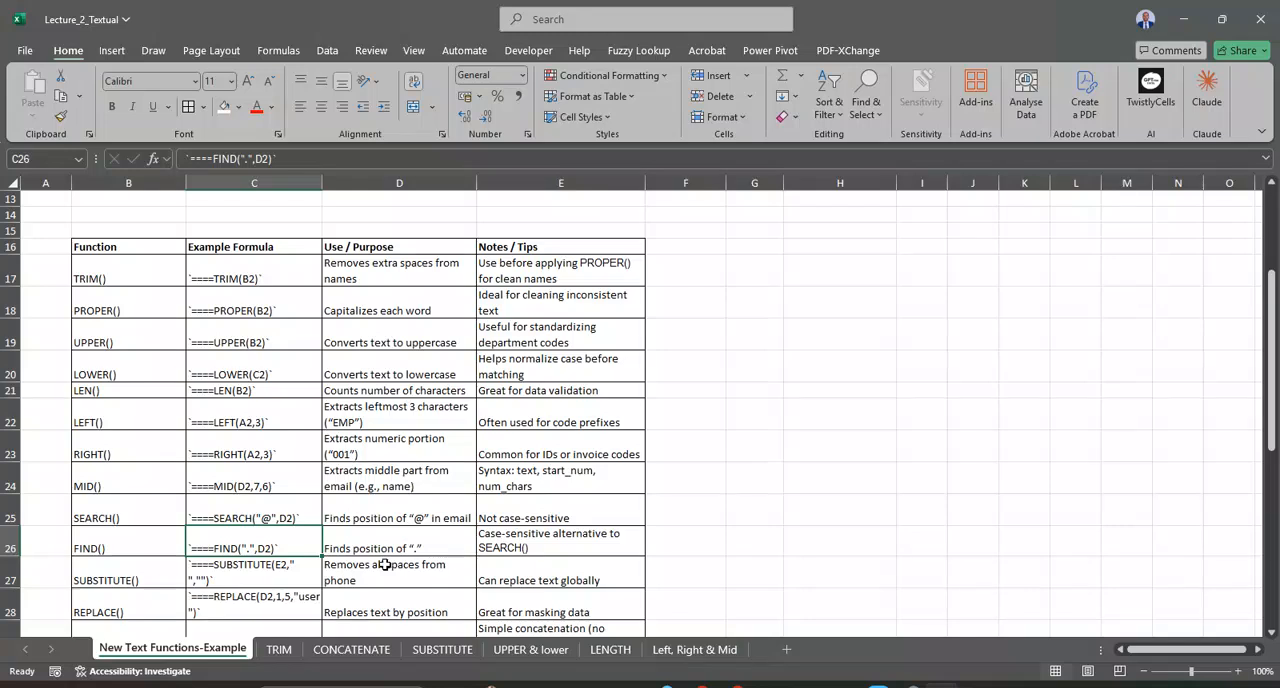
{"action": "left_click", "coordinate": [206, 577]}
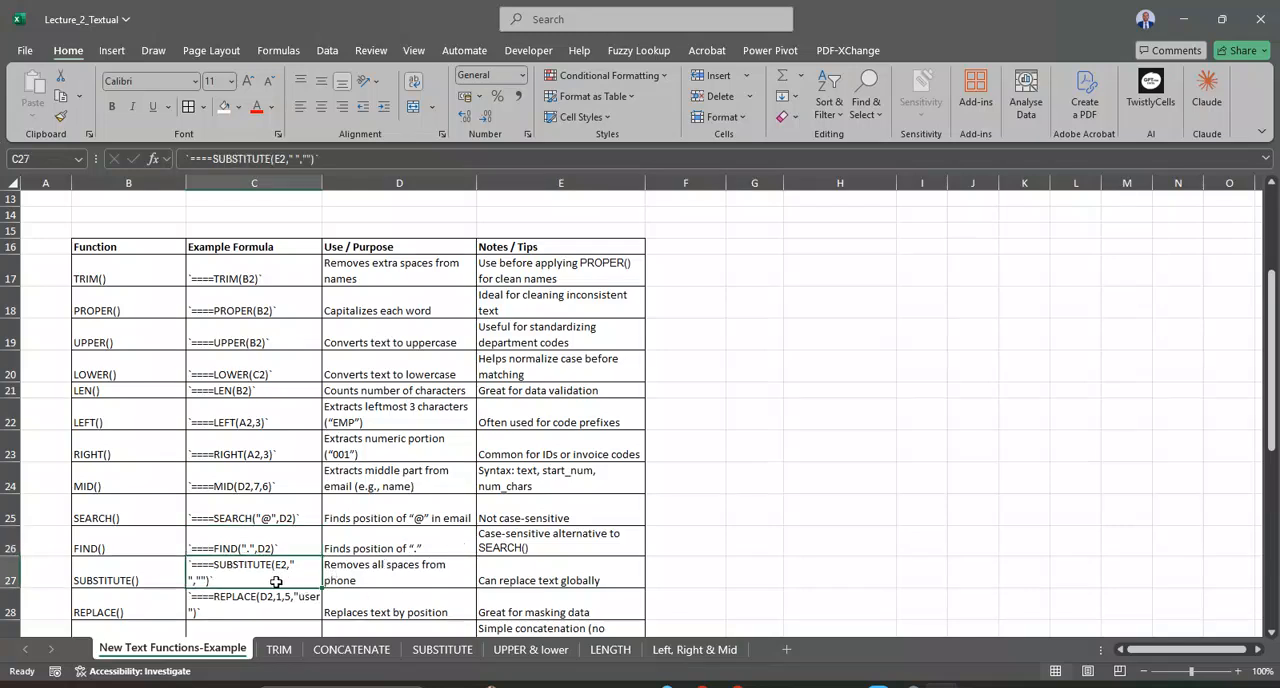
{"action": "left_click", "coordinate": [377, 573]}
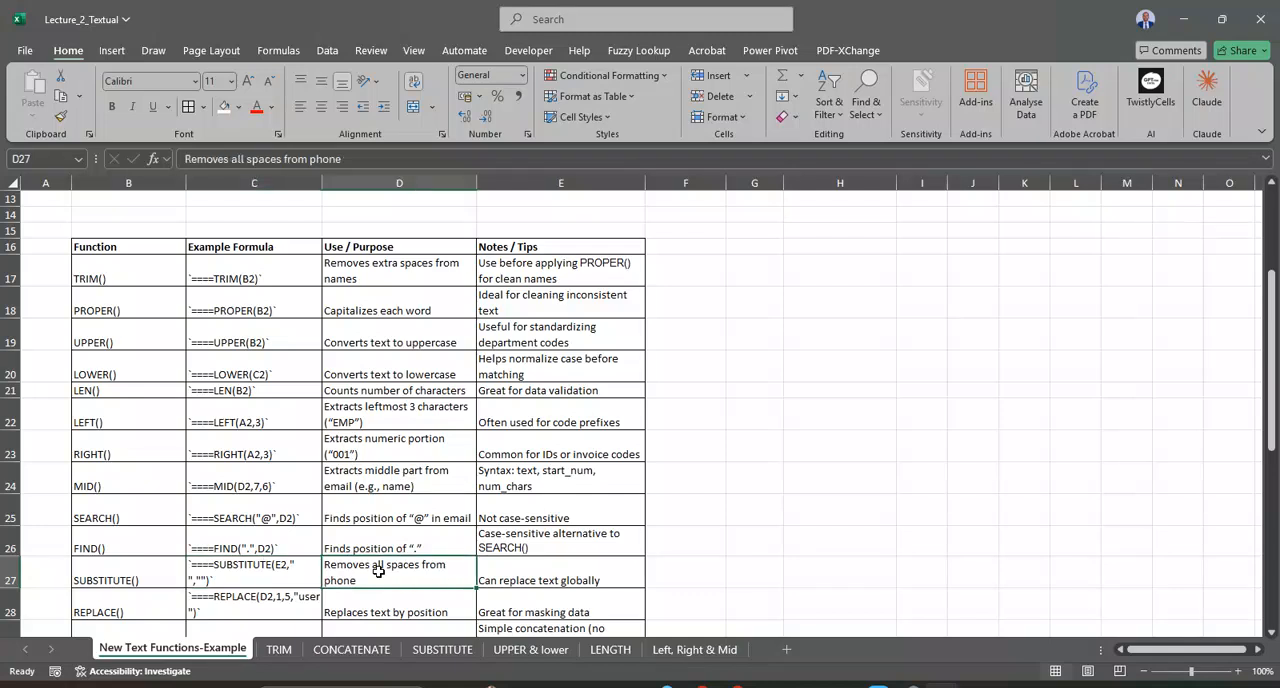
{"action": "left_click", "coordinate": [290, 566]}
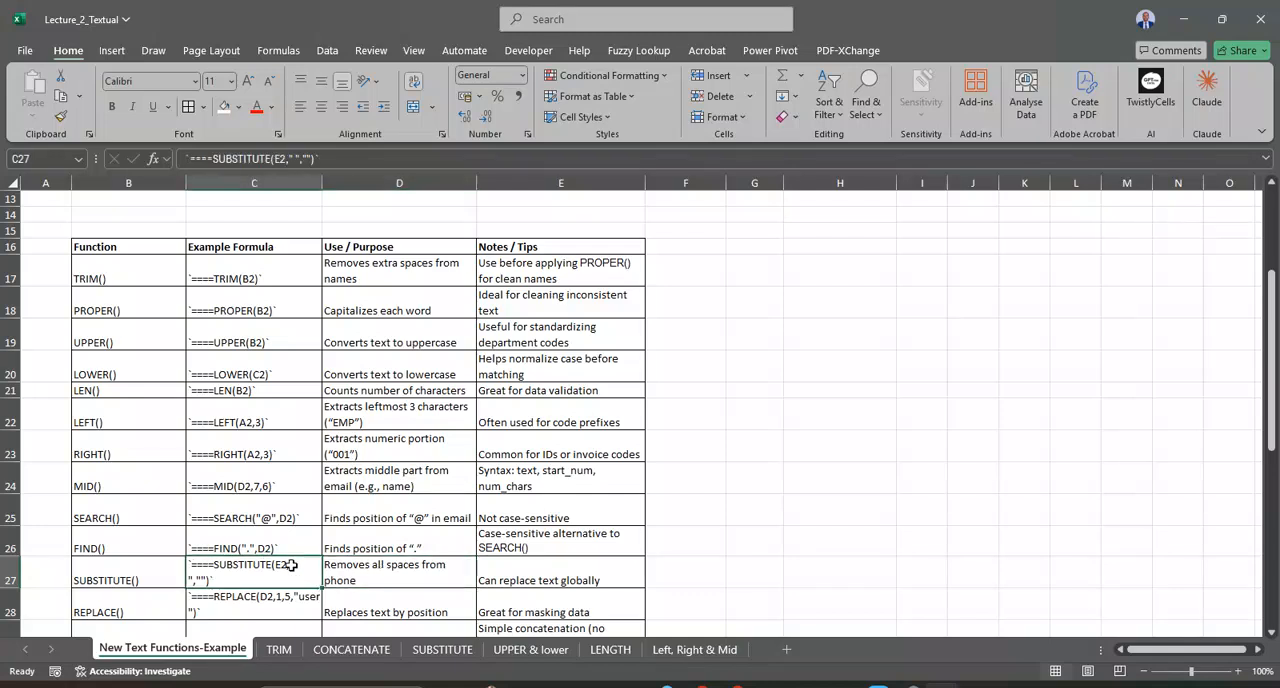
{"action": "left_click", "coordinate": [520, 578]}
{"action": "left_click", "coordinate": [413, 577]}
{"action": "scroll", "coordinate": [557, 462], "scroll_direction": "up", "scroll_amount": 4}
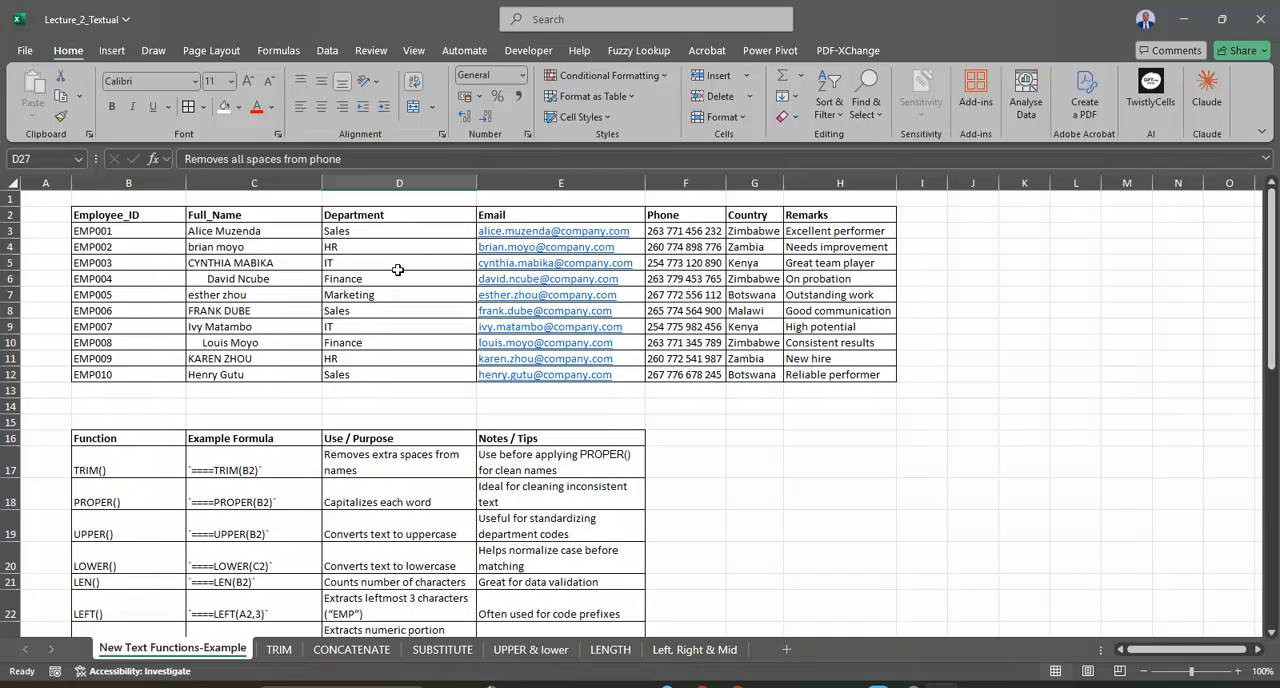
Step: Look through the Full_Name, Department and Employee_ID entries in the employee table for text suitable for substitution
{"action": "left_click", "coordinate": [214, 278]}
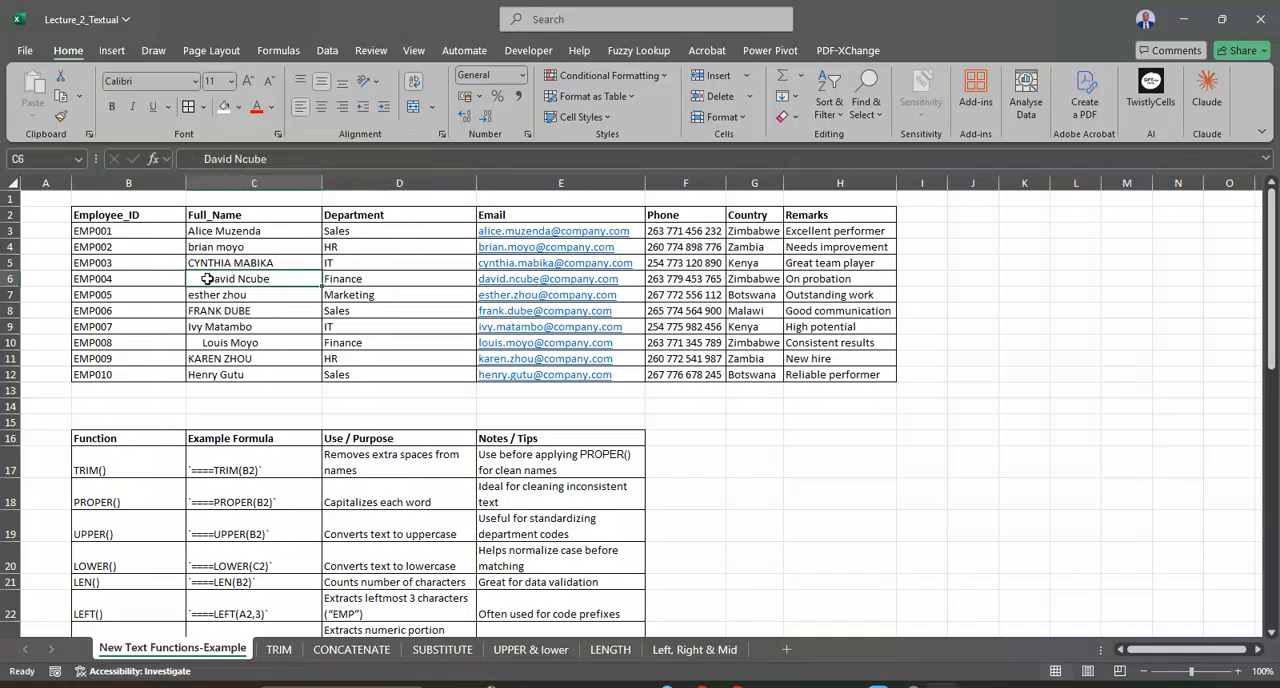
{"action": "left_click", "coordinate": [229, 231]}
{"action": "left_click", "coordinate": [251, 296]}
{"action": "left_click", "coordinate": [259, 340]}
{"action": "left_click", "coordinate": [271, 370]}
{"action": "left_click", "coordinate": [386, 325]}
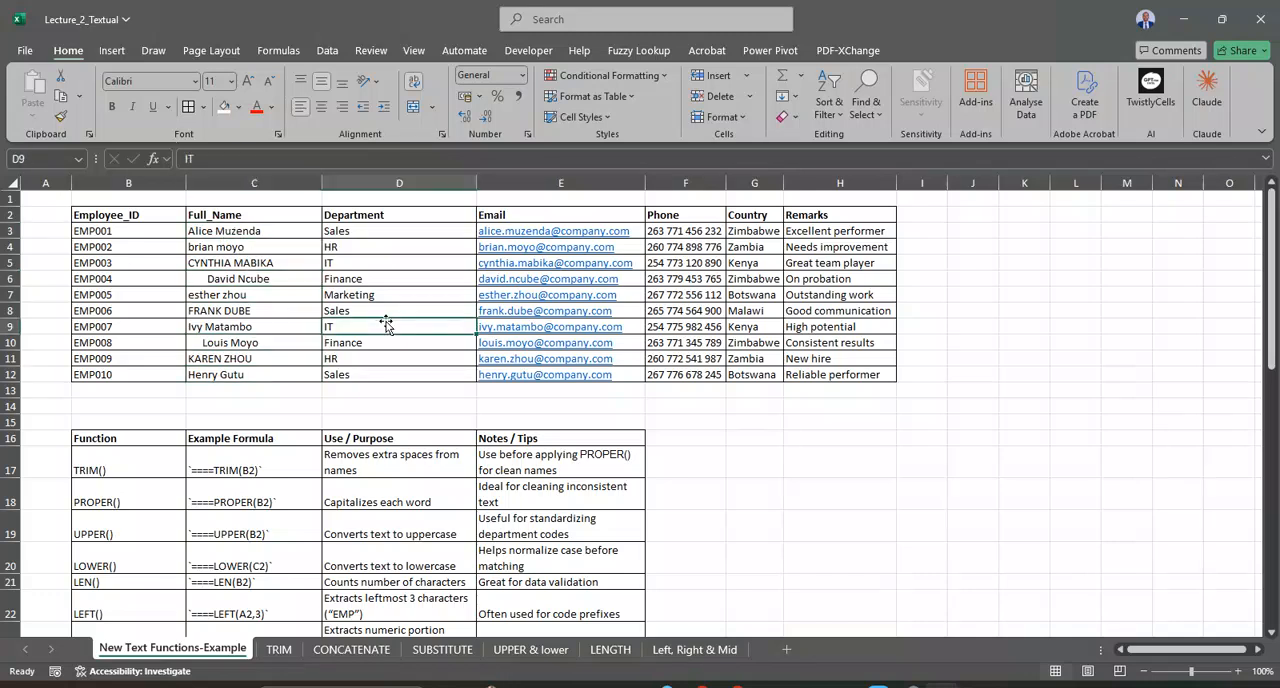
{"action": "left_click", "coordinate": [101, 234]}
Step: Enter =SUBSTITUTE(B3,"EMP","ID") in I3 to replace the prefix of the first employee ID
{"action": "left_click", "coordinate": [915, 234]}
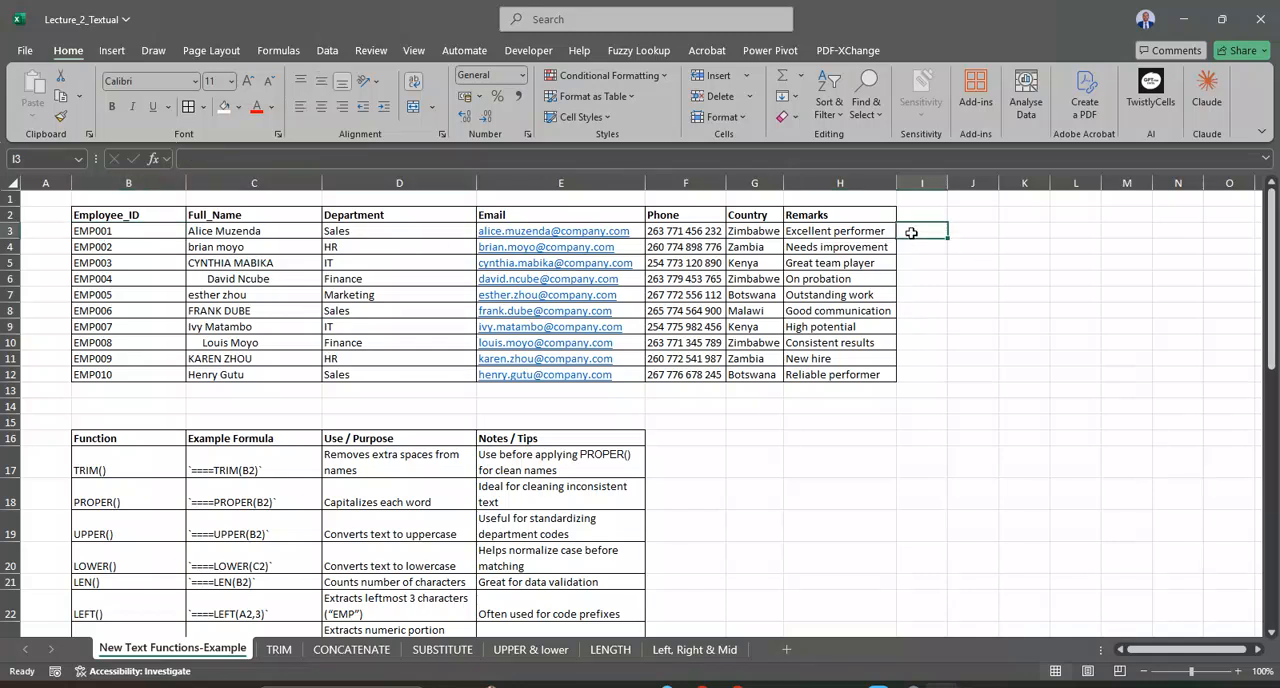
{"action": "type", "text": "="}
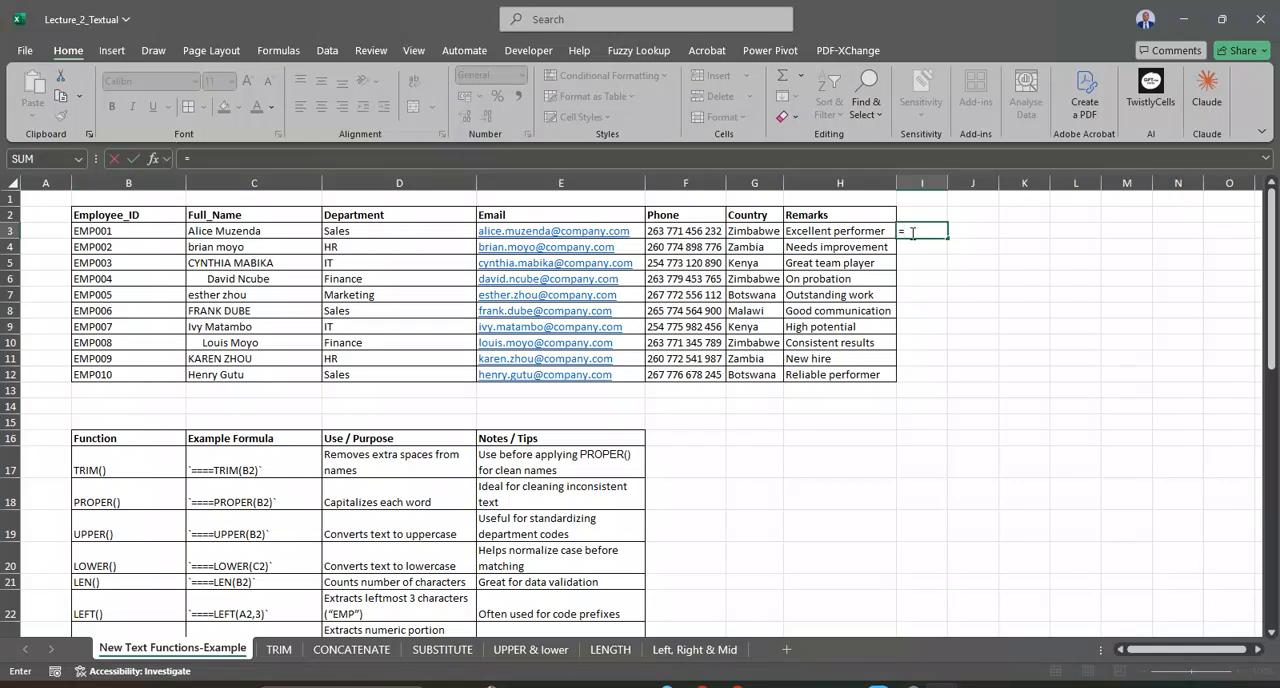
{"action": "type", "text": "SUB"}
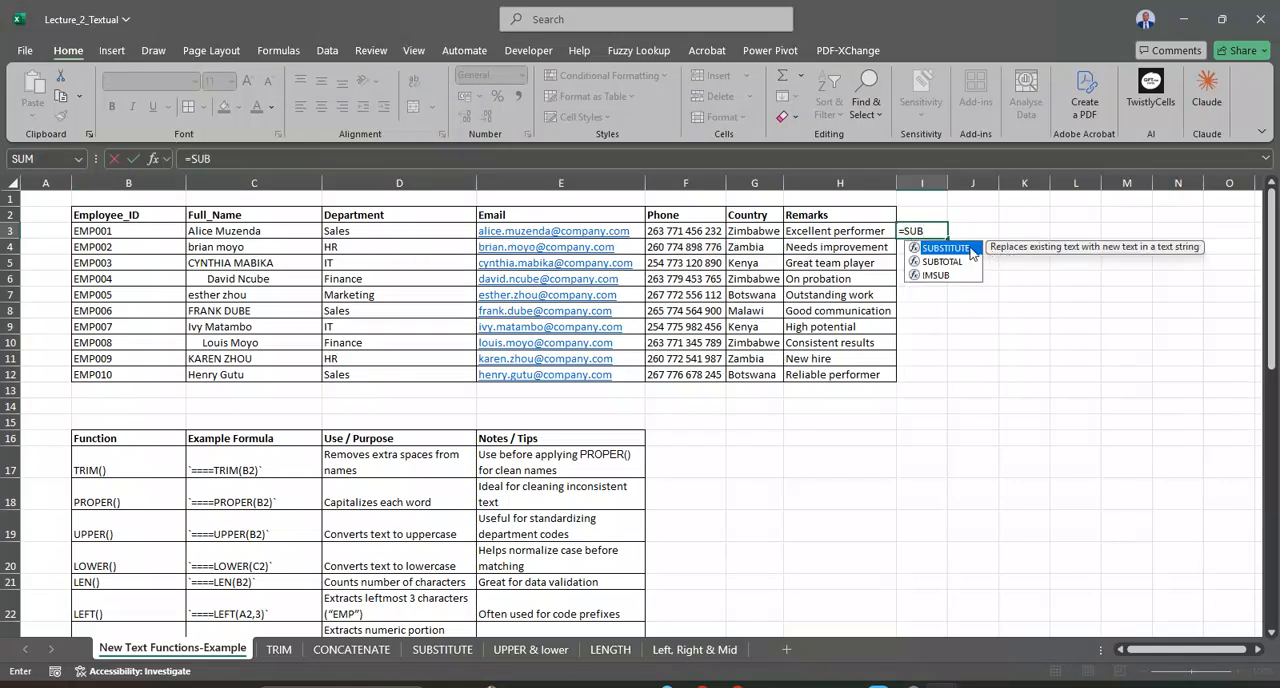
{"action": "double_click", "coordinate": [969, 247]}
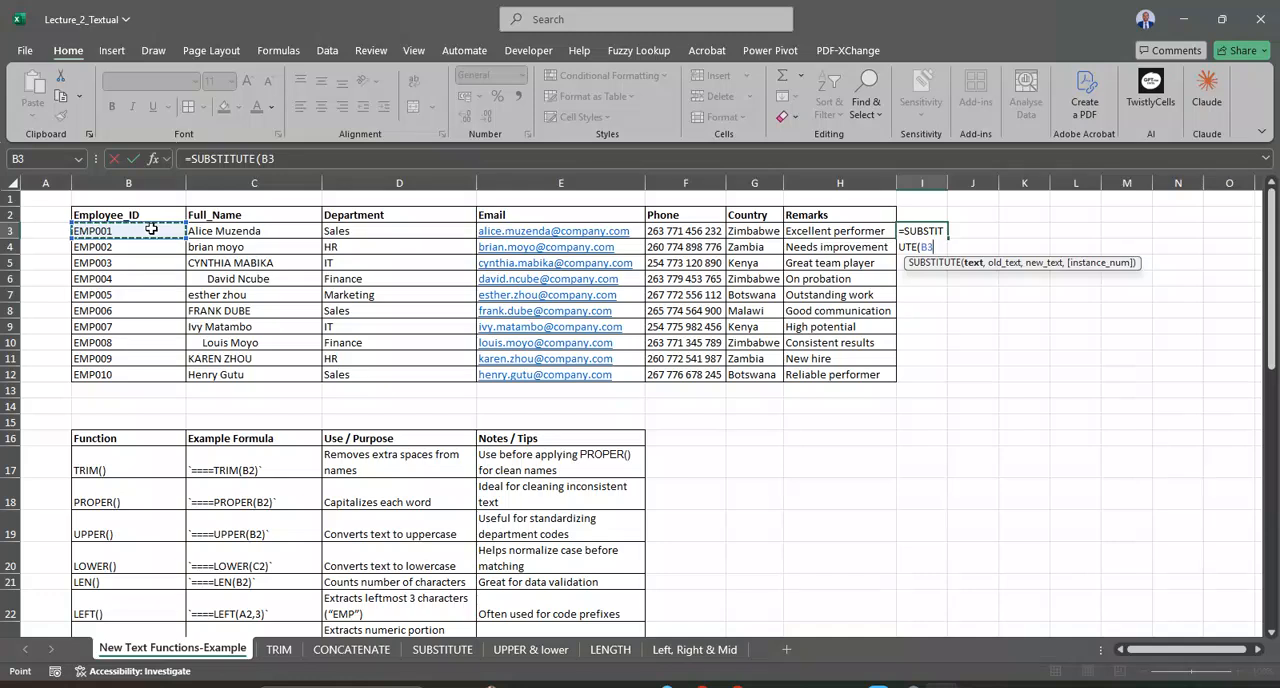
{"action": "type", "text": ","}
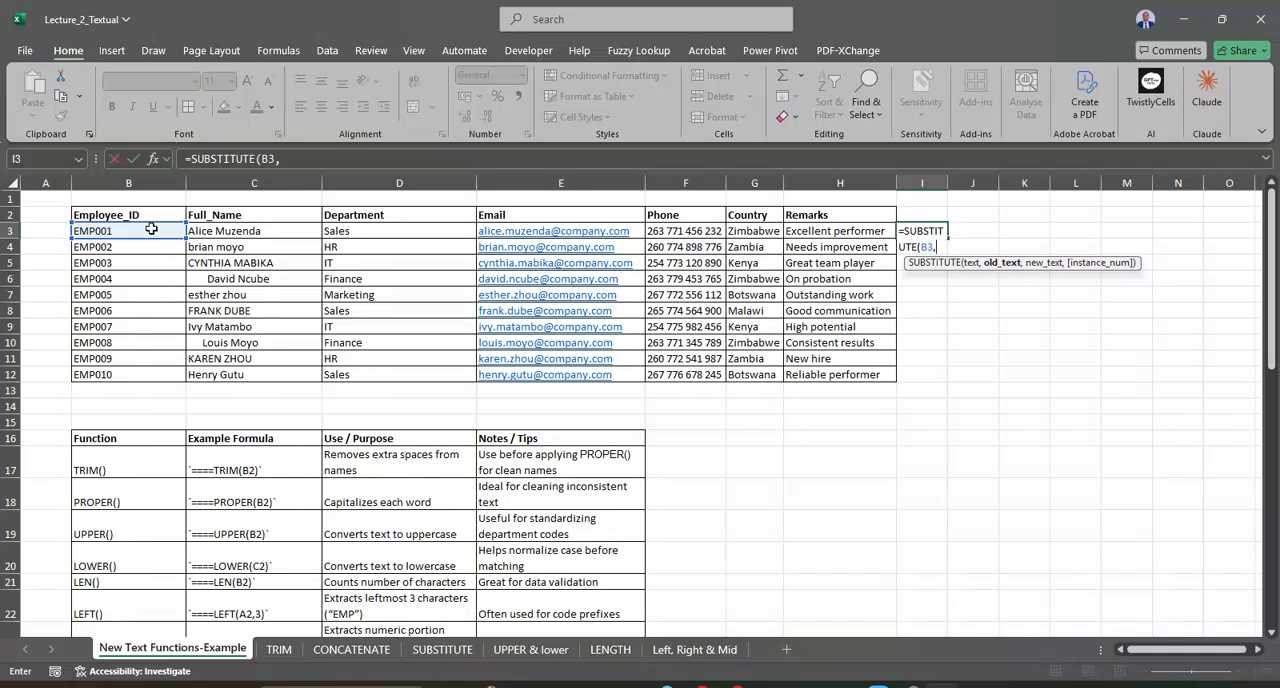
{"action": "type", "text": "\"EMP"}
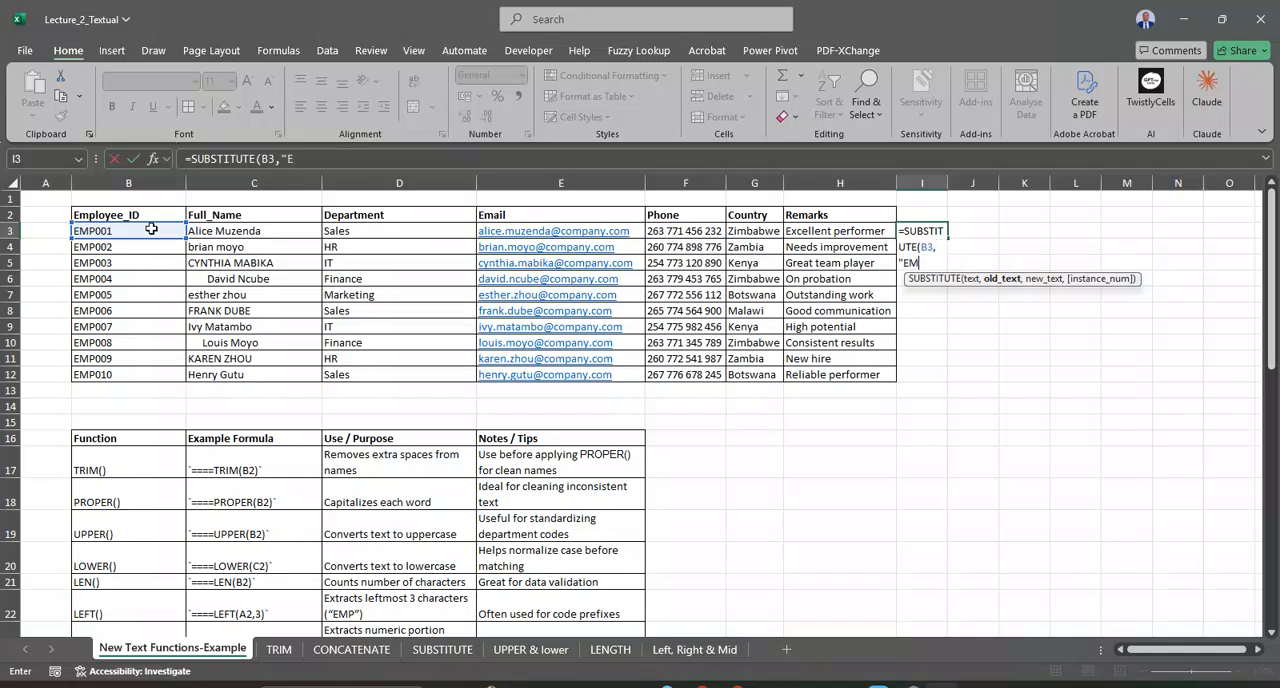
{"action": "type", "text": "\","}
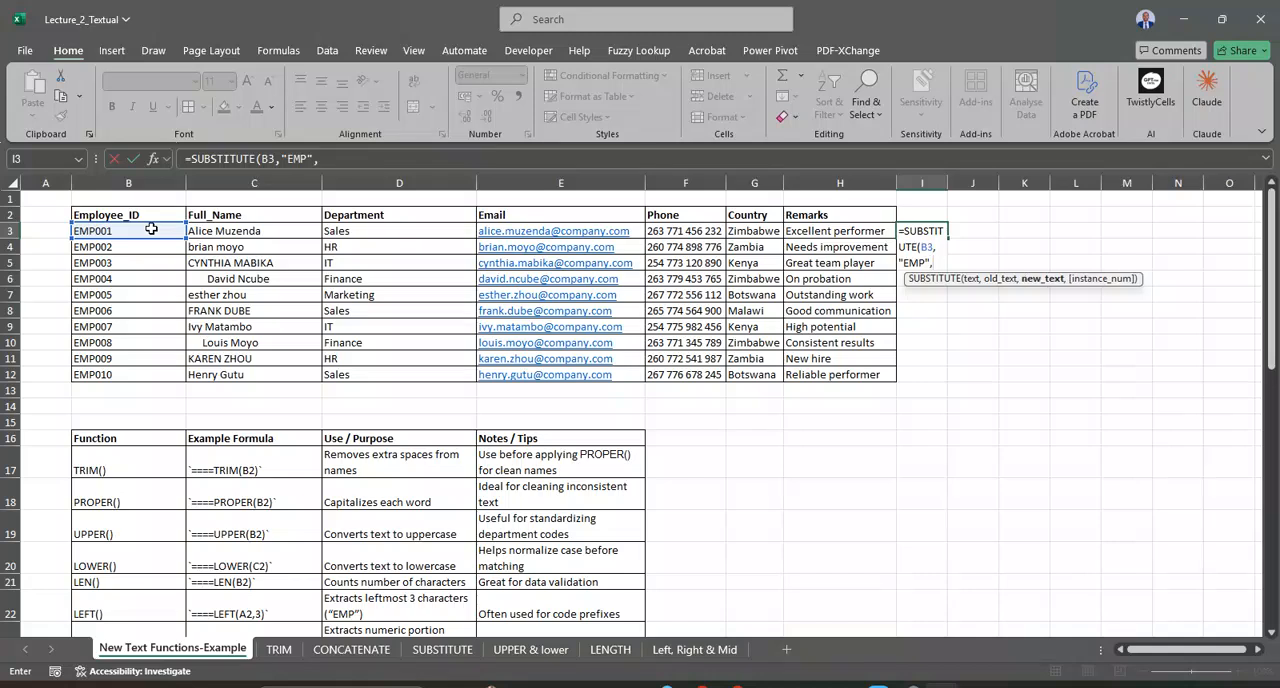
{"action": "type", "text": "\"ID\""}
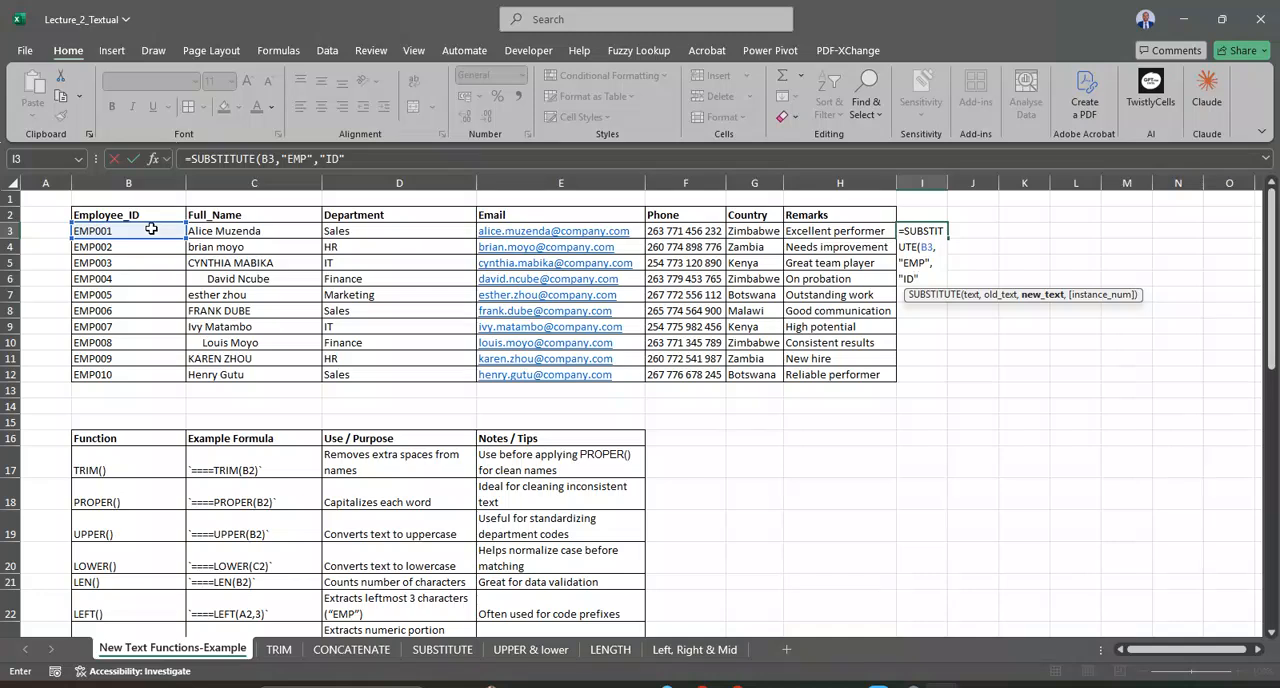
{"action": "type", "text": ")"}
{"action": "key", "text": "Return"}
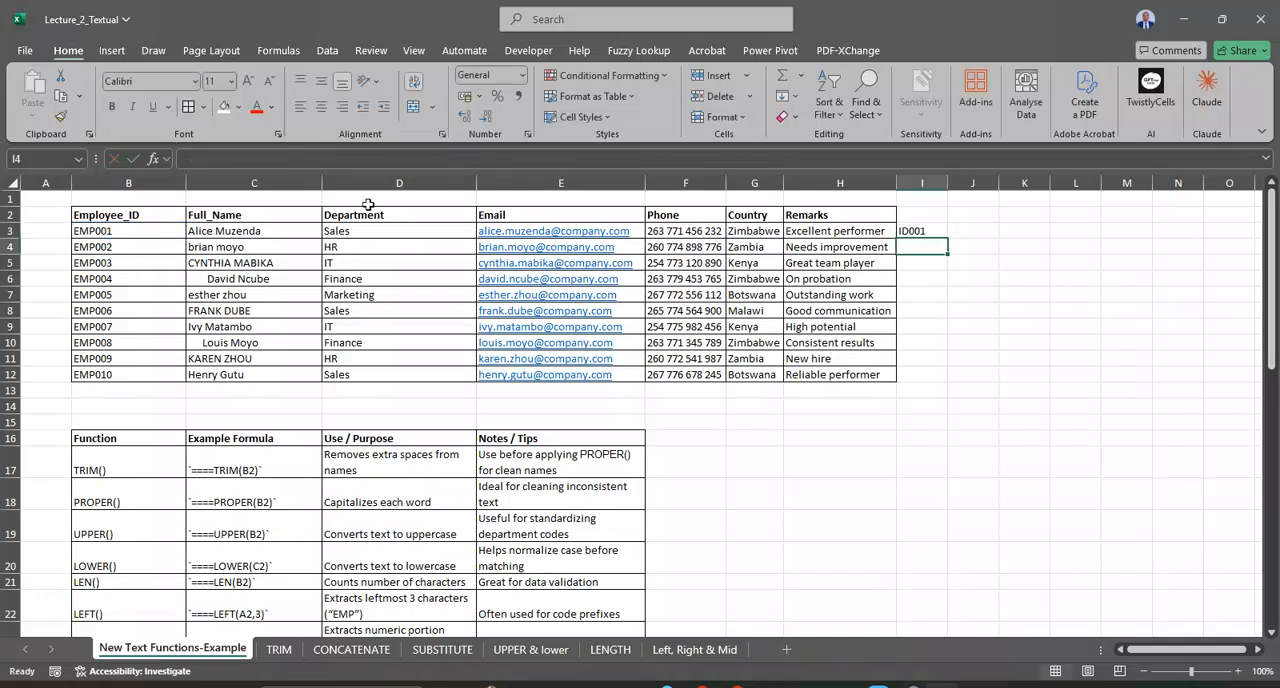
Step: Compare I3 with the original ID in B3, and fill the SUBSTITUTE formula down to I12
{"action": "left_click", "coordinate": [919, 229]}
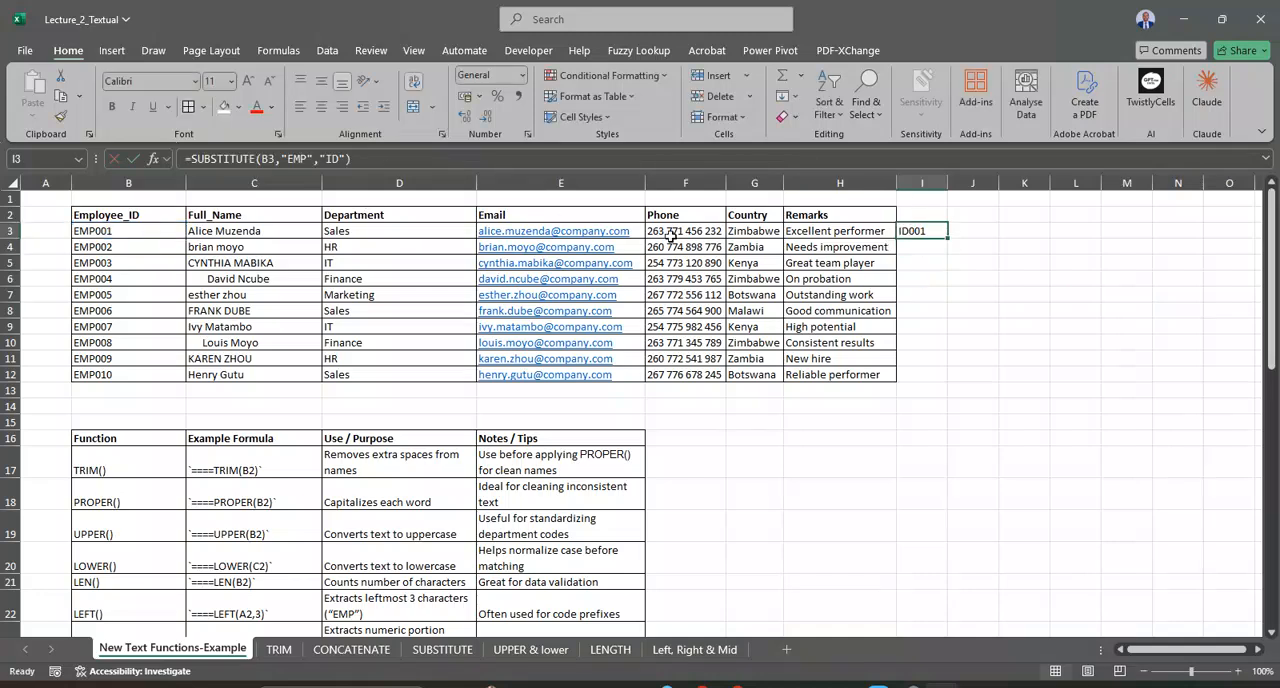
{"action": "left_click", "coordinate": [97, 230]}
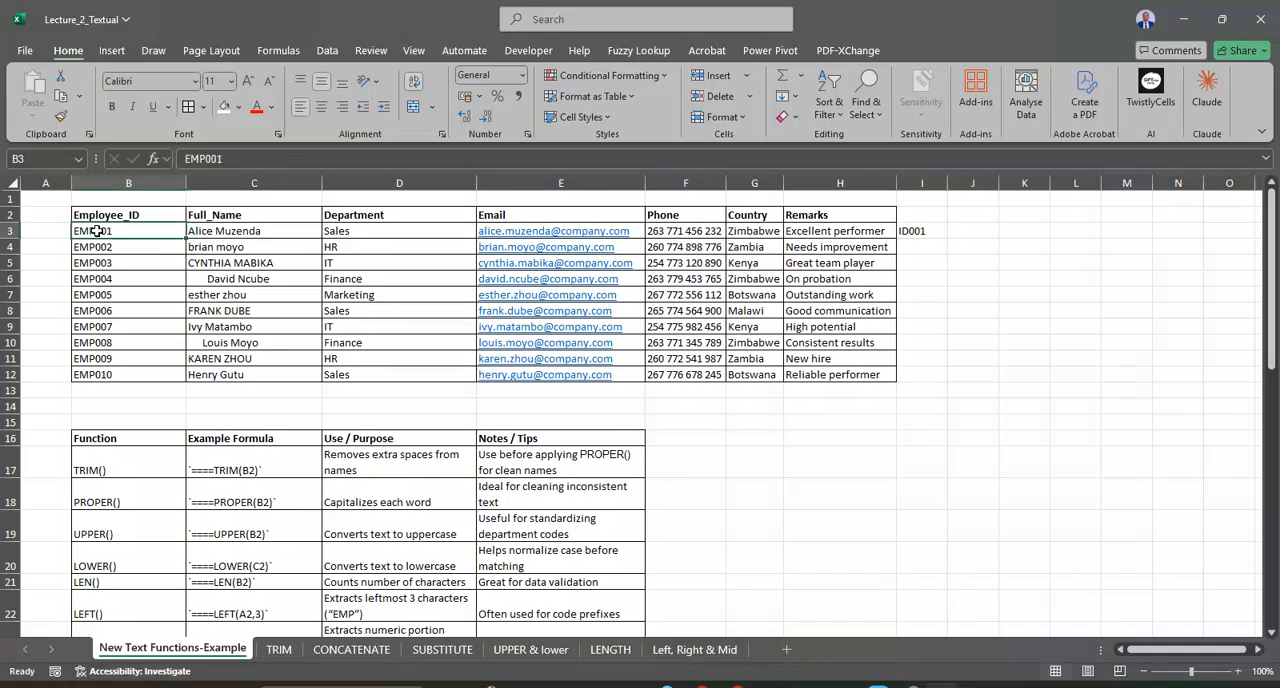
{"action": "left_click", "coordinate": [926, 231]}
{"action": "double_click", "coordinate": [947, 238]}
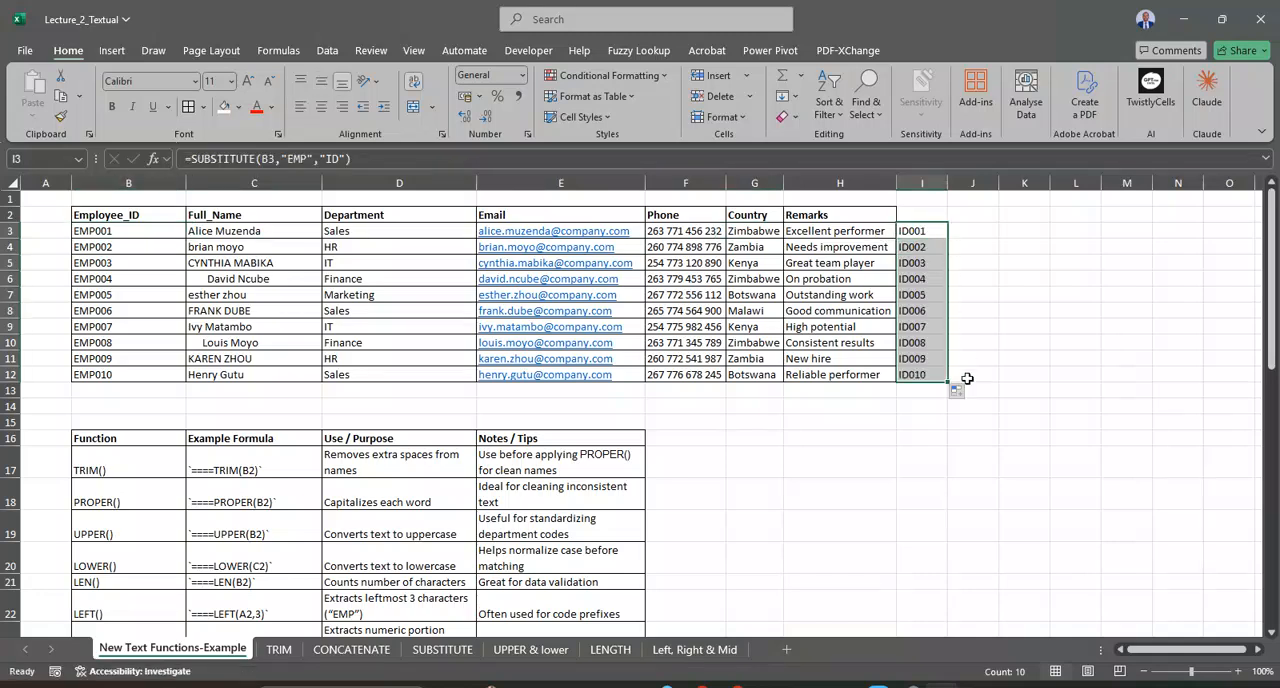
Step: Check the SUBSTITUTE formula in I12, and clear the filled formulas from I3:I12
{"action": "double_click", "coordinate": [925, 374]}
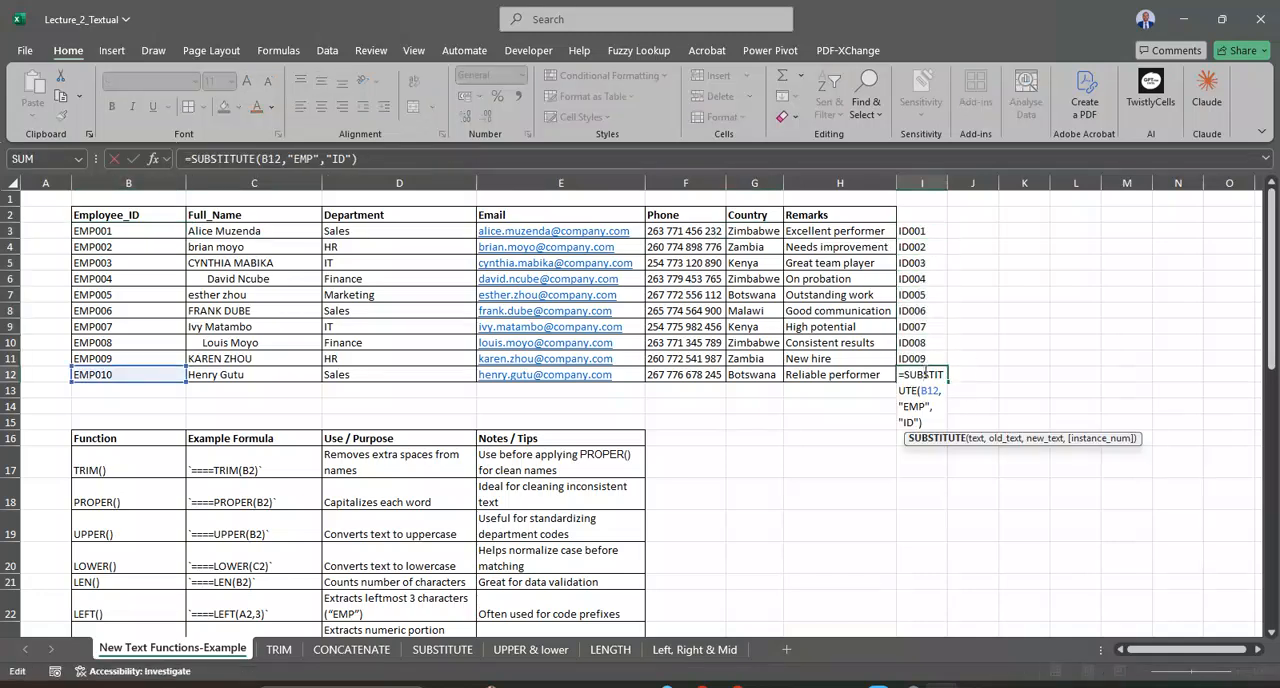
{"action": "key", "text": "Return"}
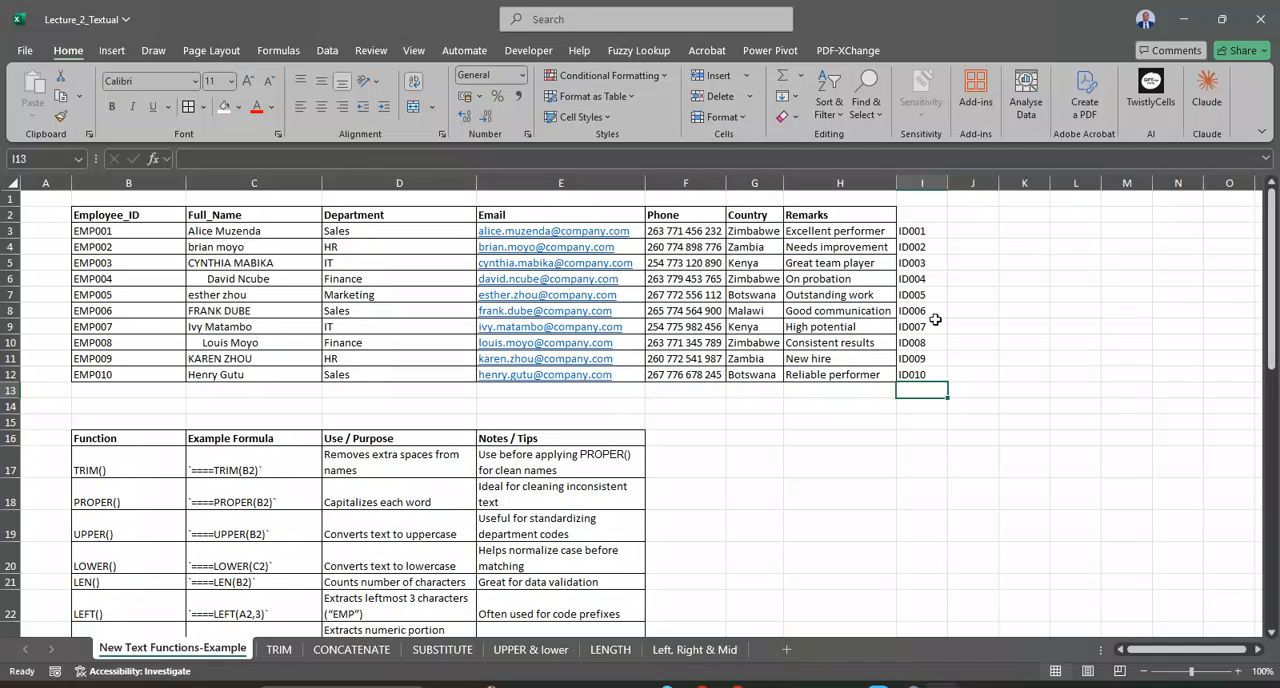
{"action": "left_click_drag", "start_coordinate": [924, 236], "coordinate": [912, 374]}
{"action": "key", "text": "Delete"}
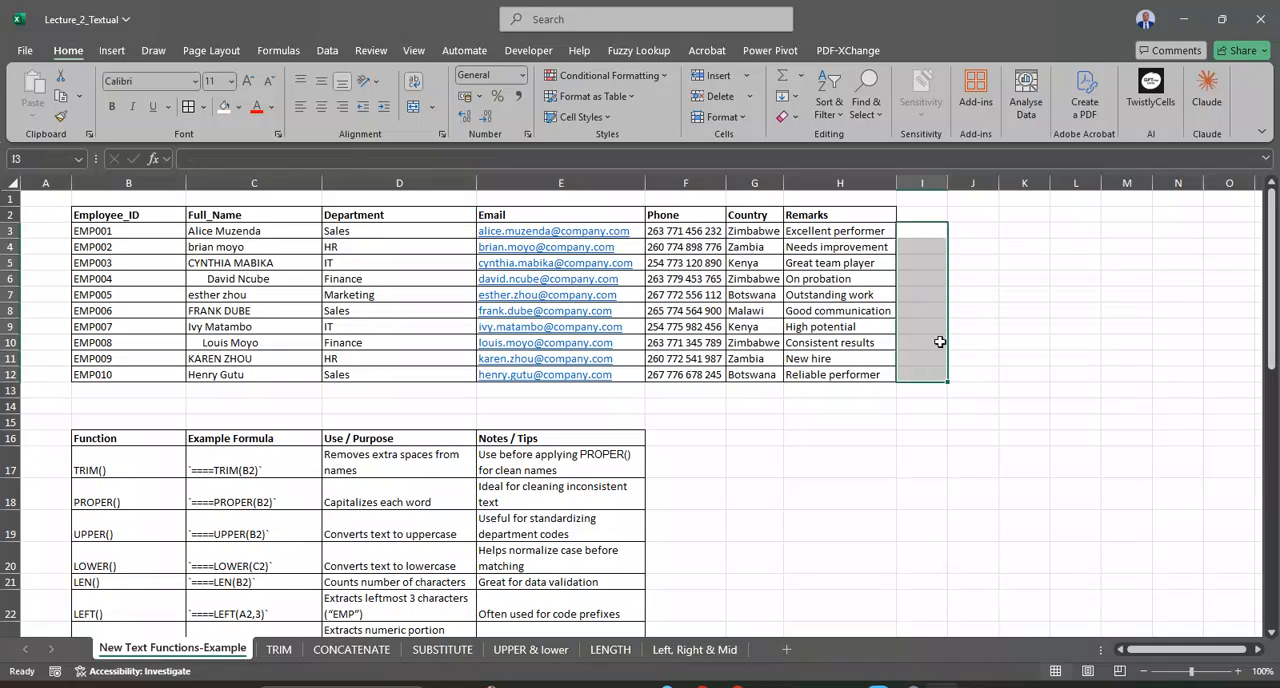
Step: Review the Phone and Country columns, and enter =LEFT(F3,3) in I3 to extract the first phone number's country code
{"action": "left_click", "coordinate": [912, 231]}
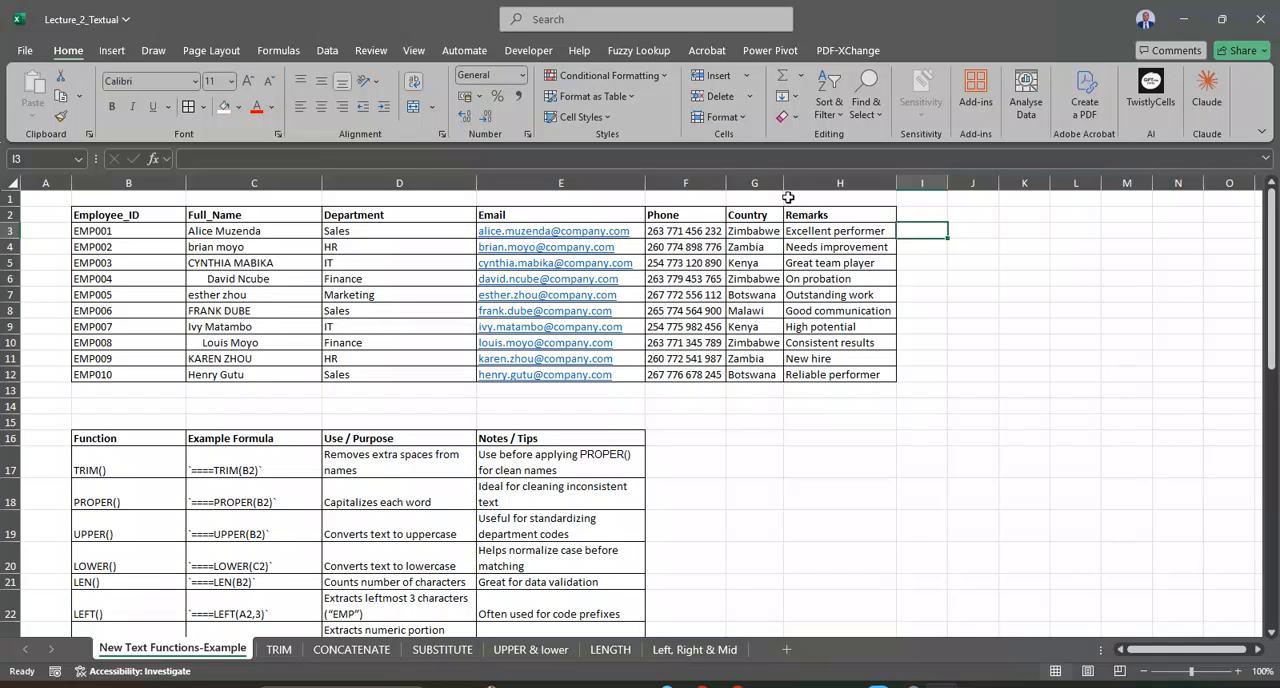
{"action": "left_click", "coordinate": [676, 232]}
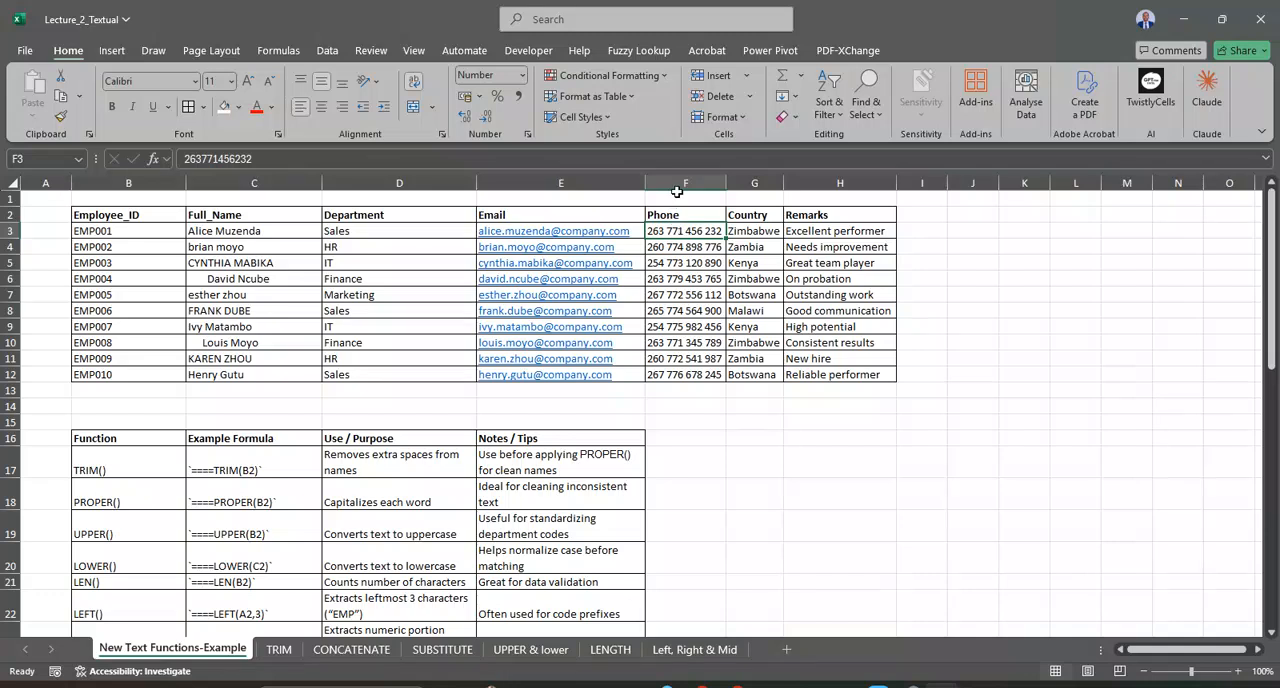
{"action": "left_click", "coordinate": [675, 182]}
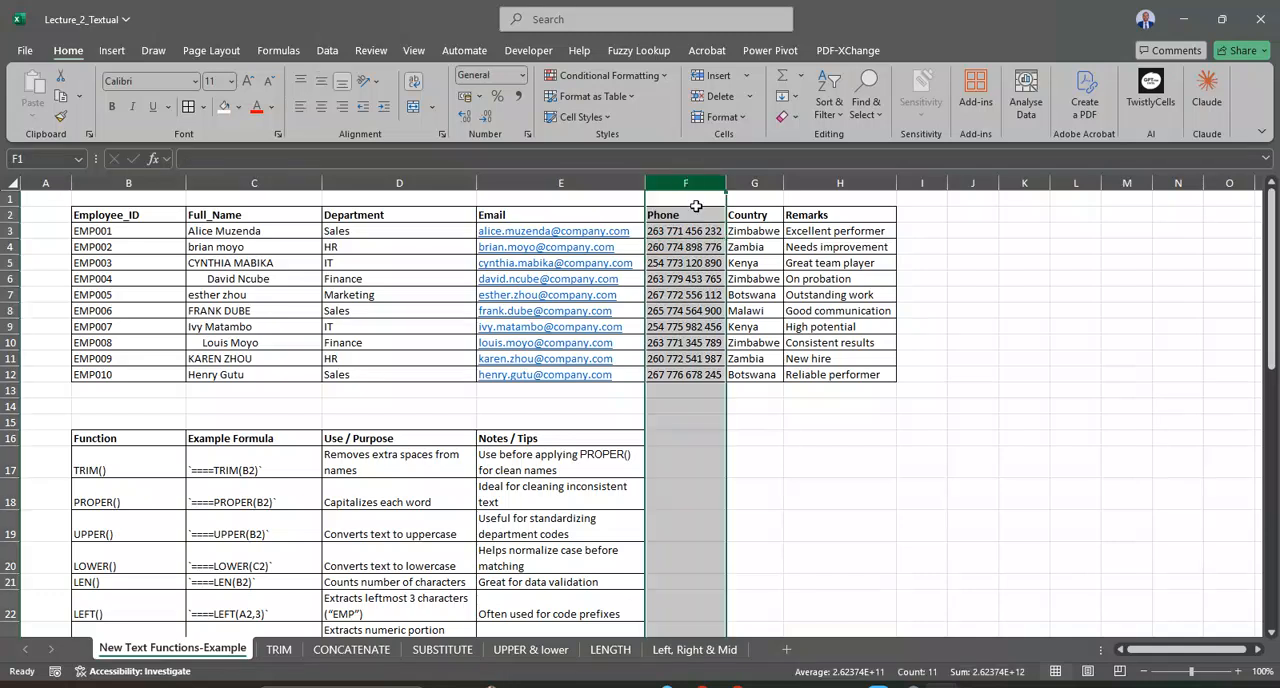
{"action": "left_click", "coordinate": [752, 184]}
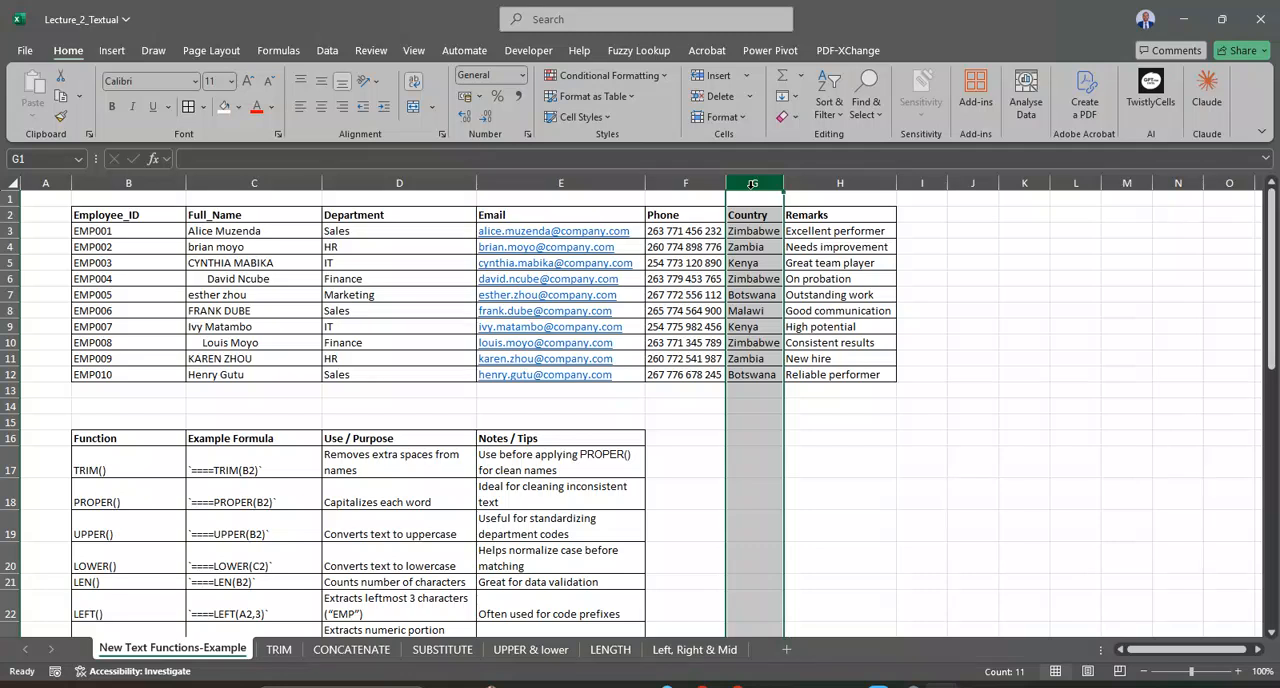
{"action": "left_click", "coordinate": [686, 182]}
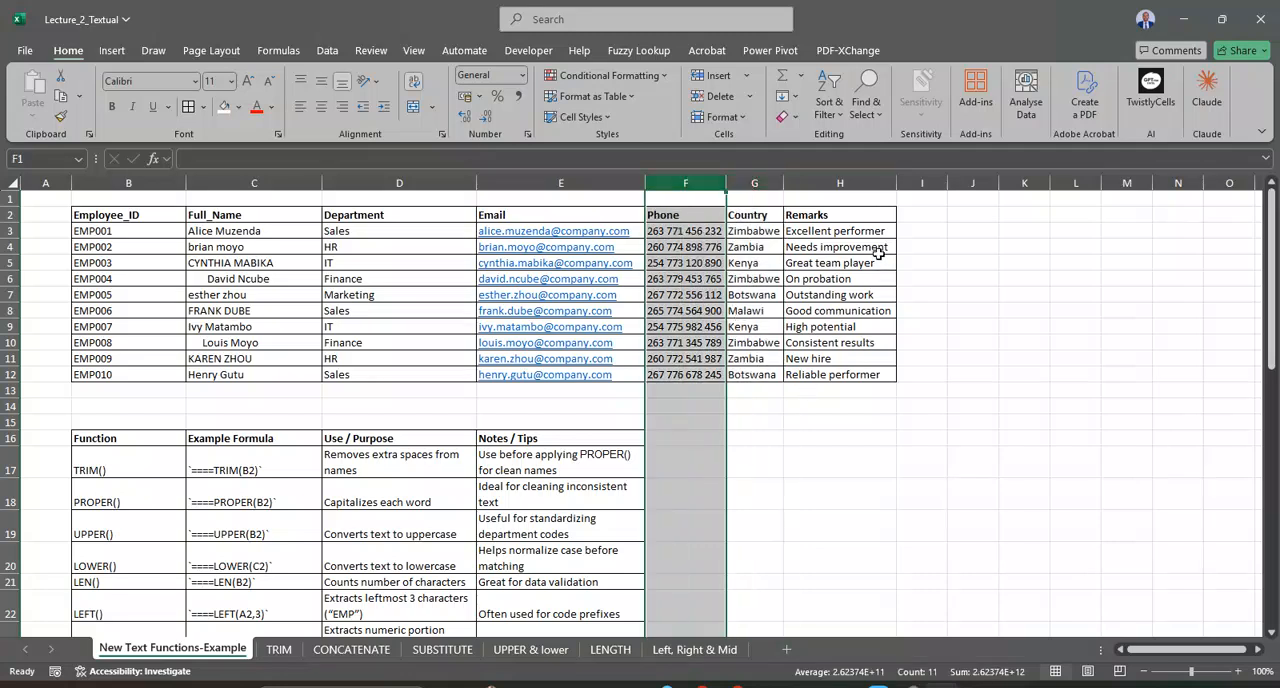
{"action": "left_click", "coordinate": [910, 230]}
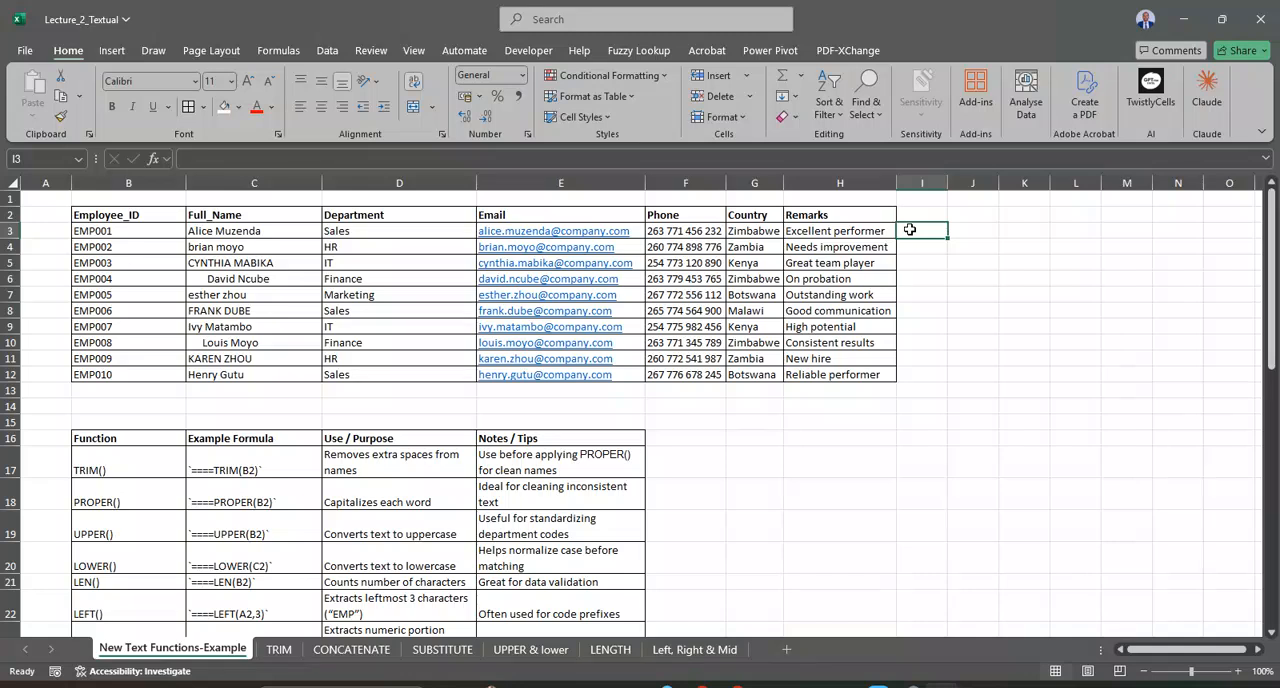
{"action": "type", "text": "=LEFT"}
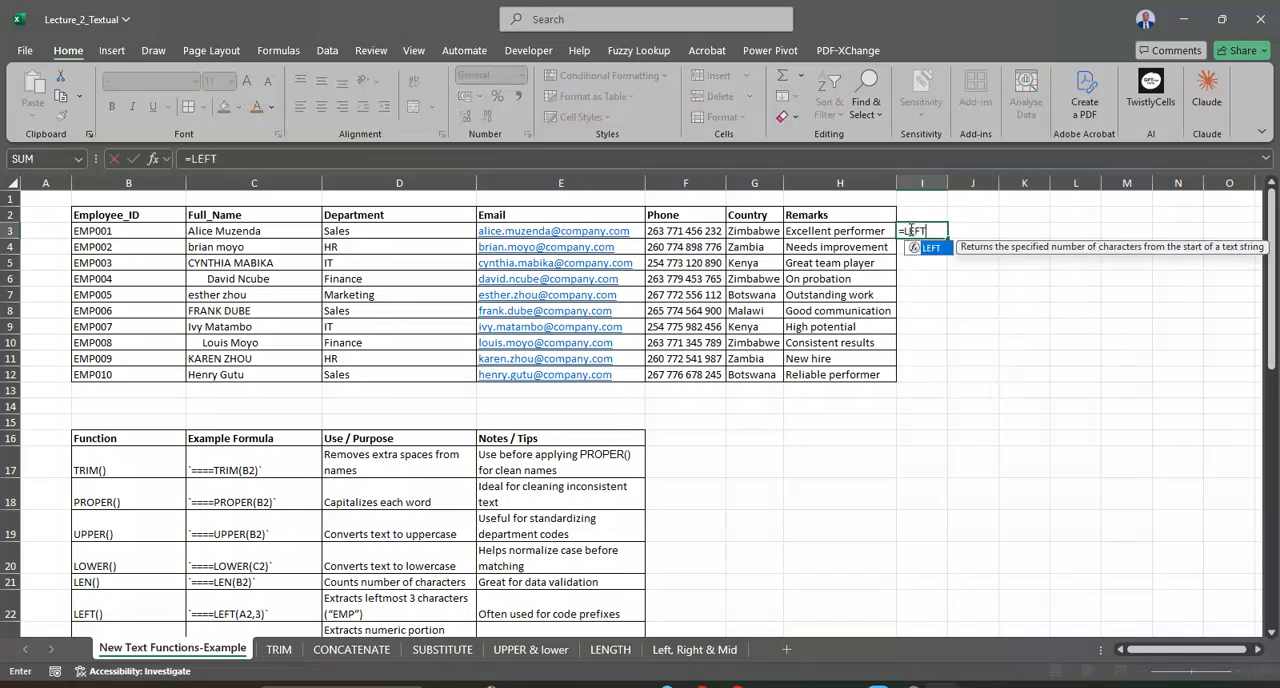
{"action": "type", "text": "("}
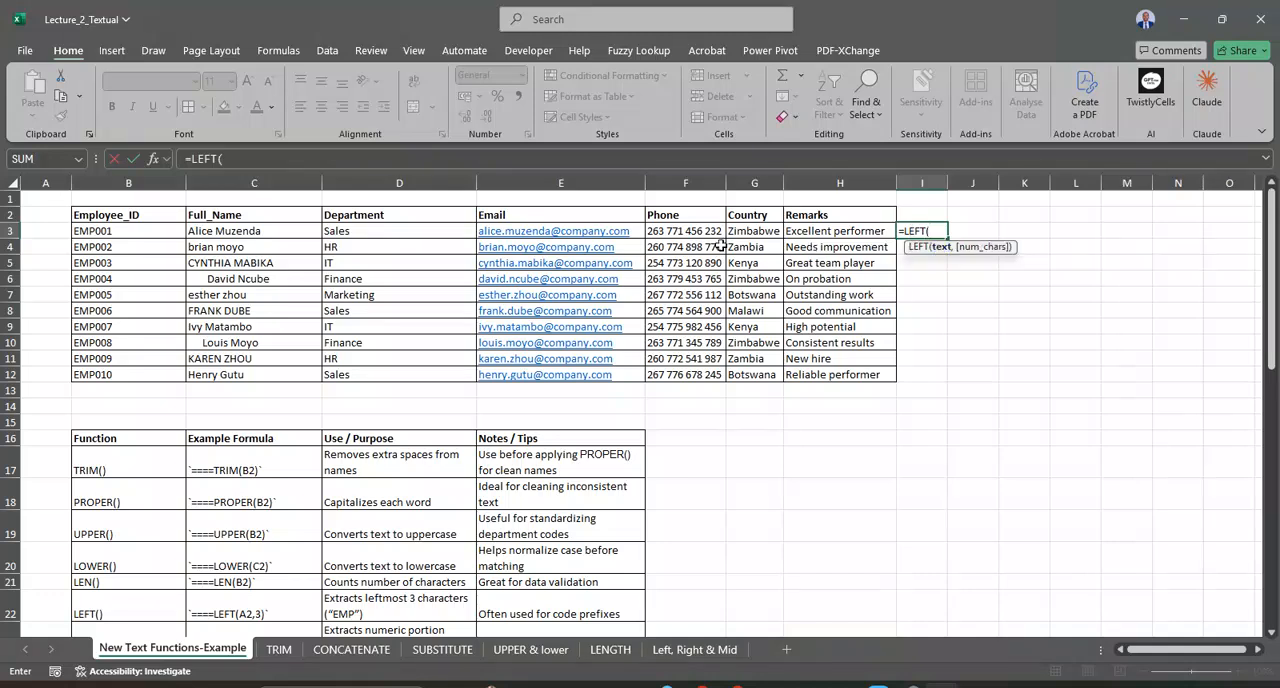
{"action": "left_click", "coordinate": [679, 231]}
{"action": "type", "text": ",3)"}
{"action": "key", "text": "Return"}
Step: Fill the LEFT formula from I3 down to I12, and compare the extracted codes with the Country column
{"action": "left_click", "coordinate": [944, 232]}
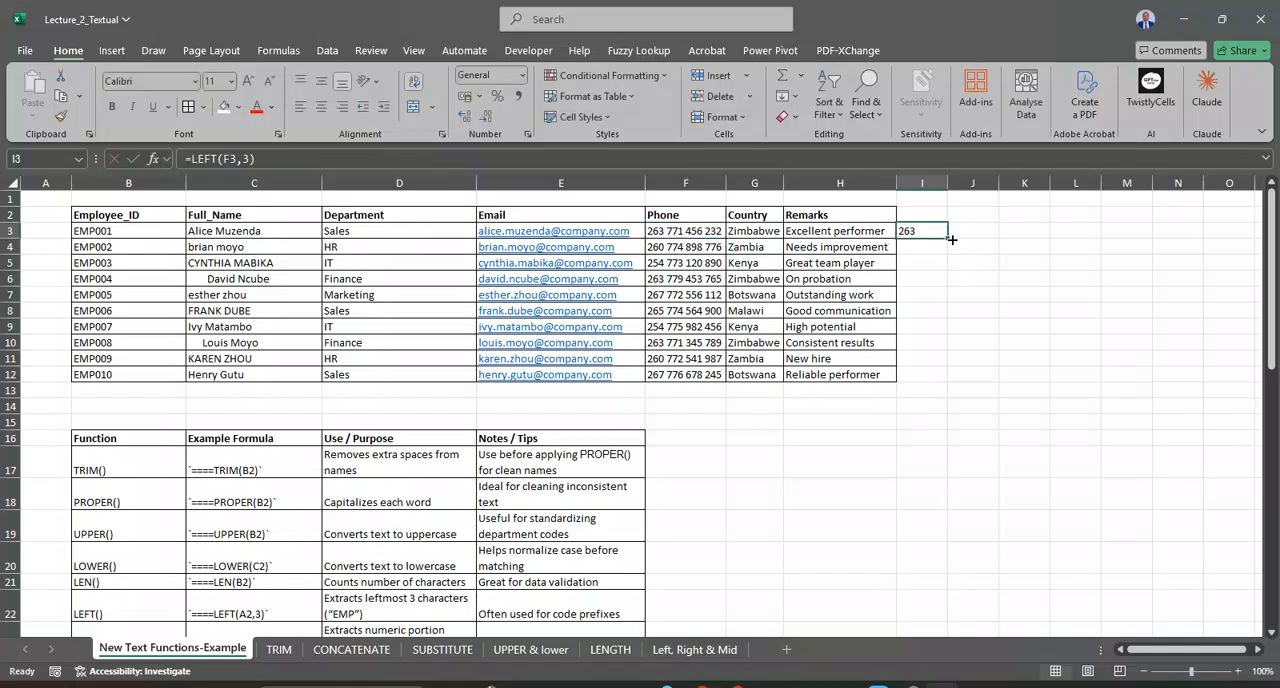
{"action": "double_click", "coordinate": [951, 240]}
{"action": "left_click", "coordinate": [924, 247]}
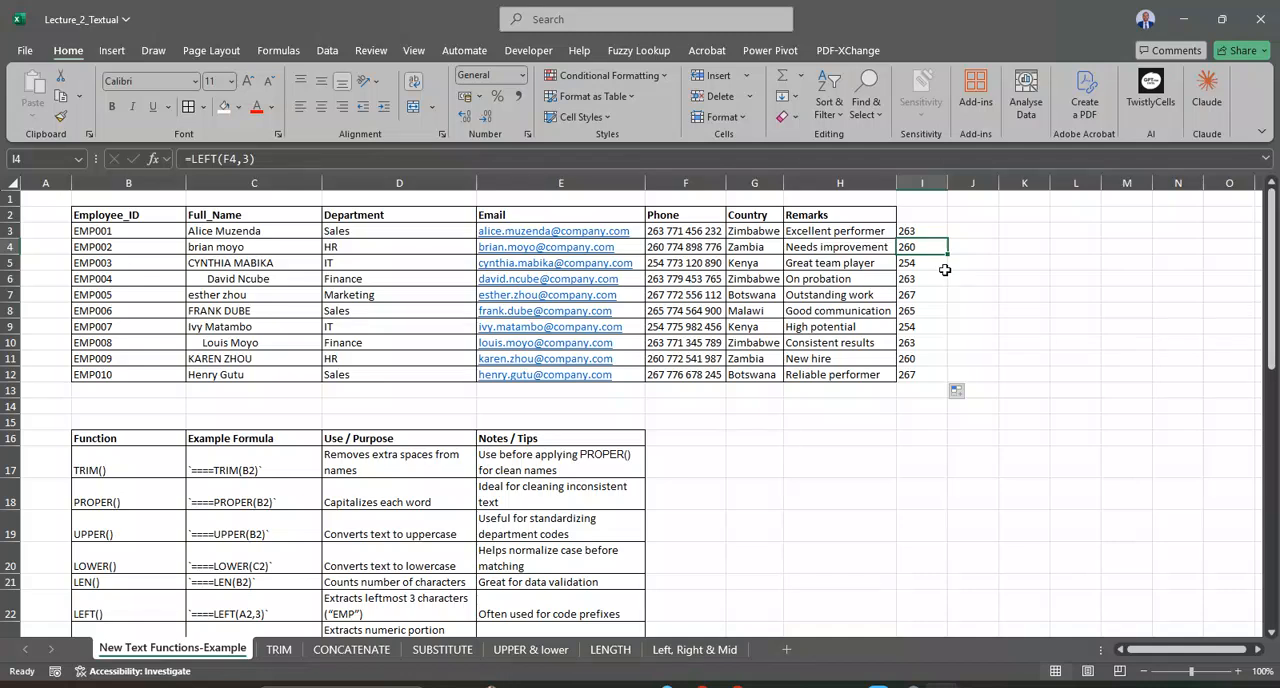
{"action": "left_click", "coordinate": [938, 359]}
{"action": "left_click", "coordinate": [929, 231]}
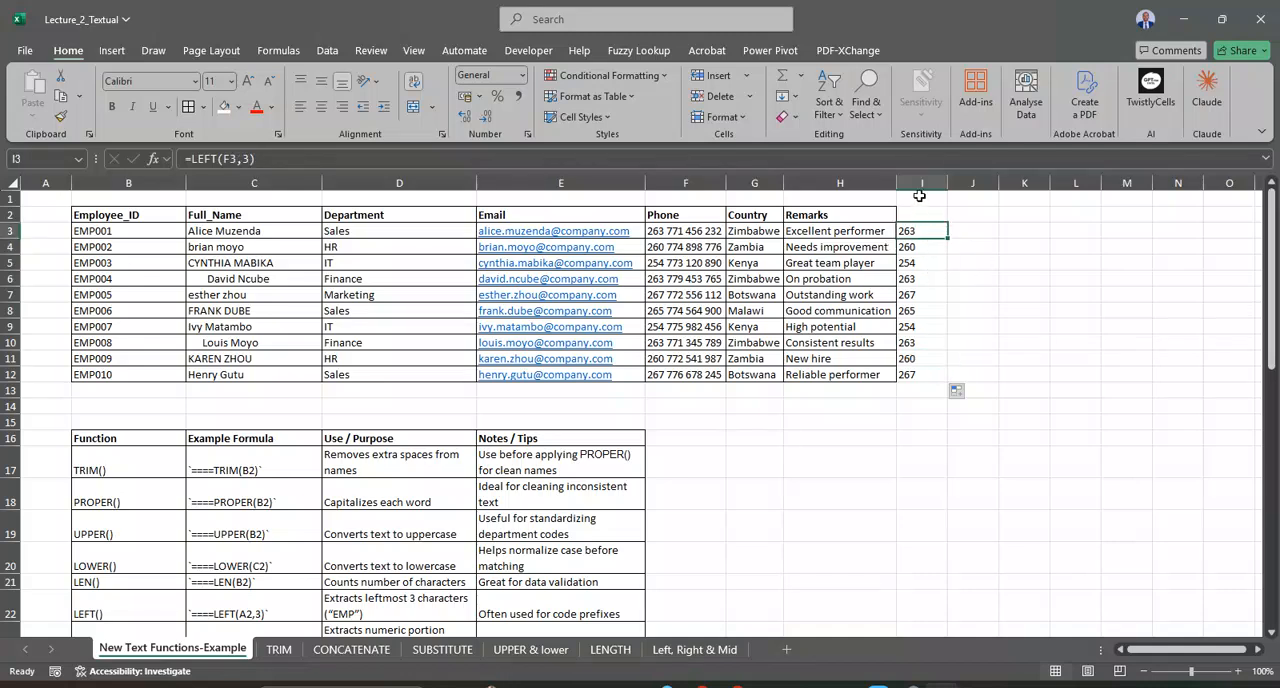
{"action": "left_click", "coordinate": [919, 186]}
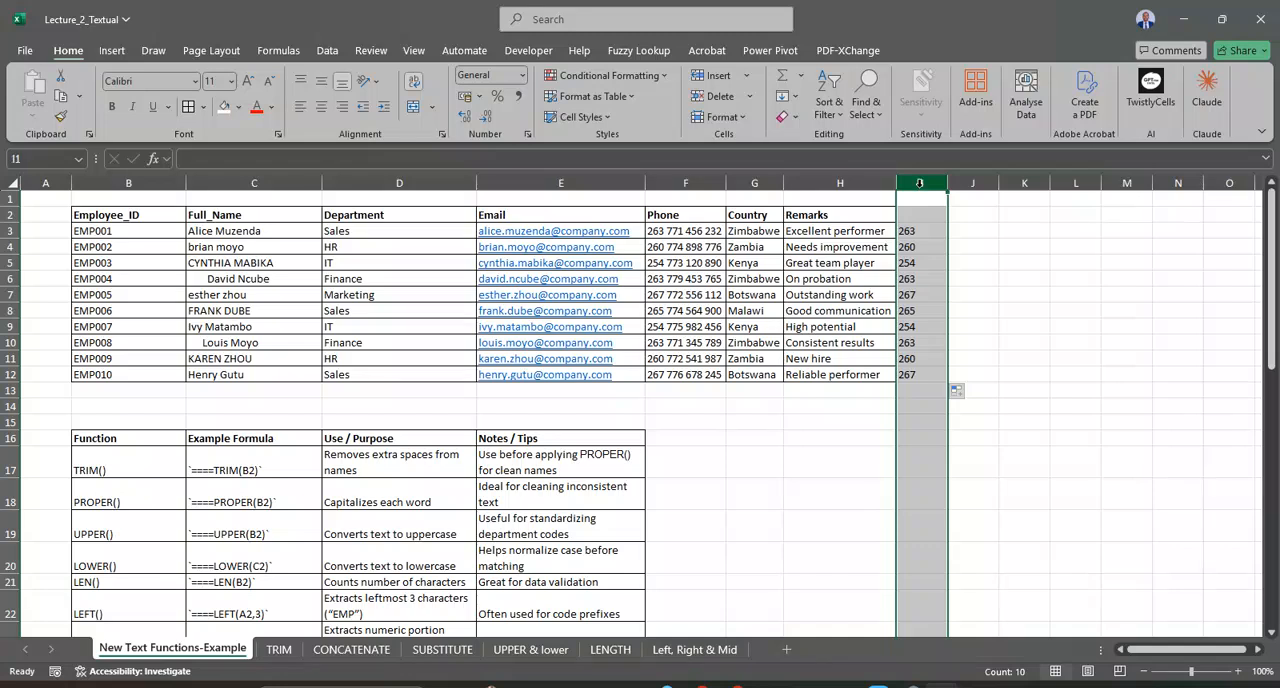
{"action": "left_click", "coordinate": [765, 233]}
{"action": "left_click", "coordinate": [919, 186]}
Step: Clear the extracted codes from column I, and review the REPLACE example and purpose in row 28 of the function reference table
{"action": "key", "text": "Delete"}
{"action": "scroll", "coordinate": [712, 454], "scroll_direction": "down", "scroll_amount": 4}
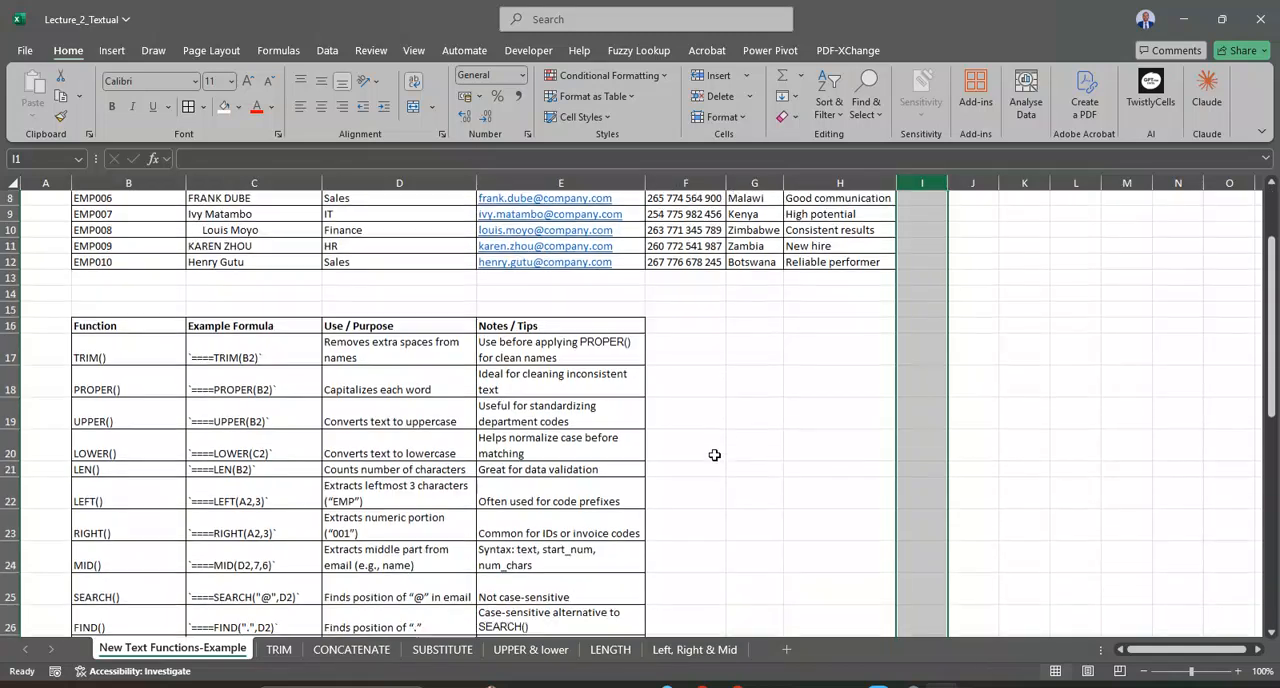
{"action": "scroll", "coordinate": [705, 455], "scroll_direction": "down", "scroll_amount": 2}
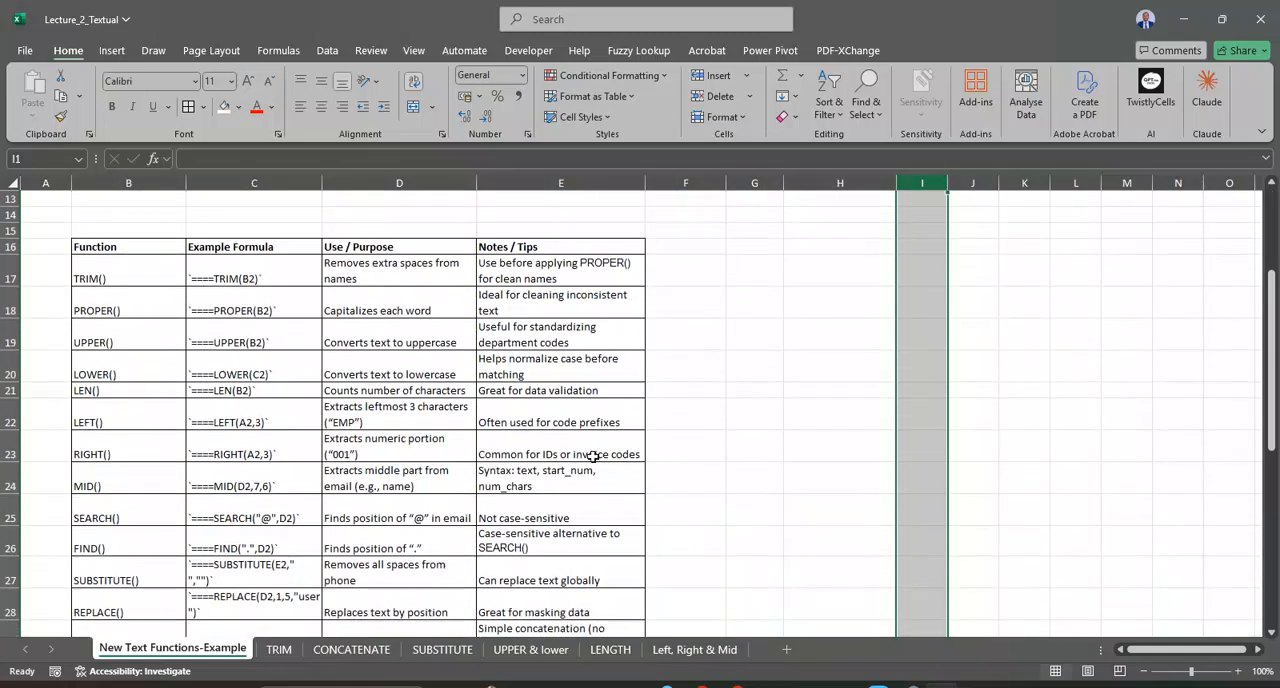
{"action": "scroll", "coordinate": [588, 457], "scroll_direction": "down", "scroll_amount": 2}
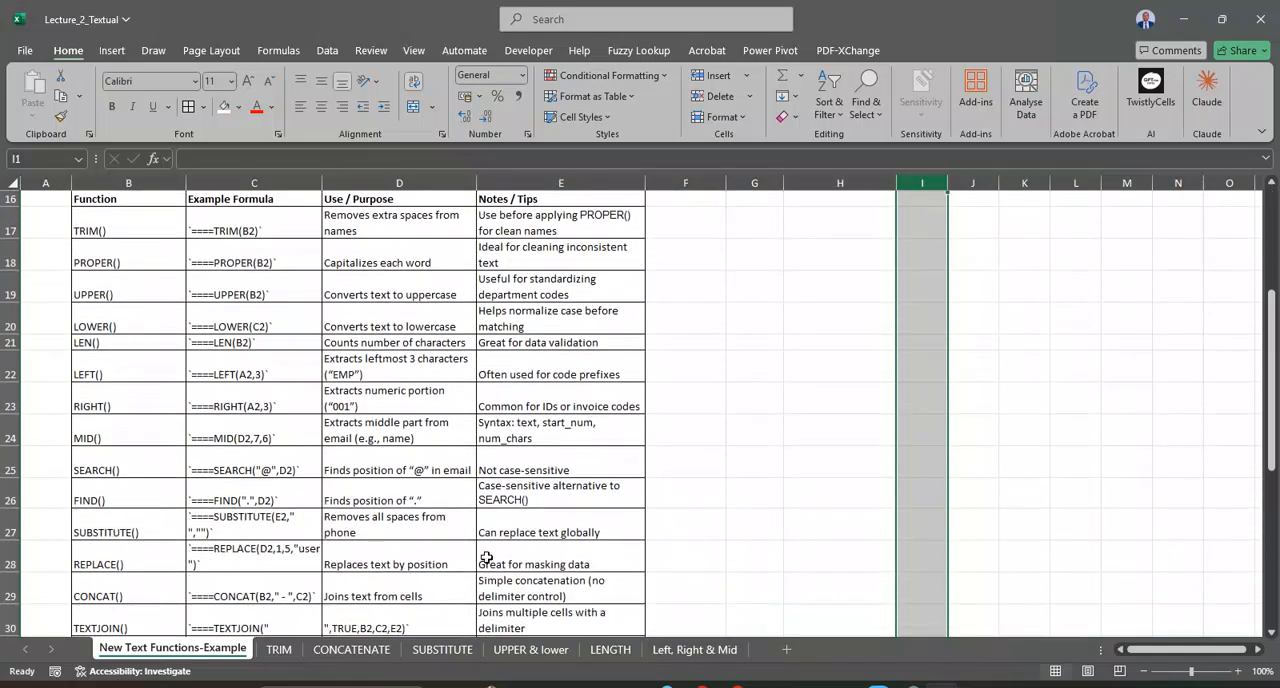
{"action": "left_click", "coordinate": [378, 555]}
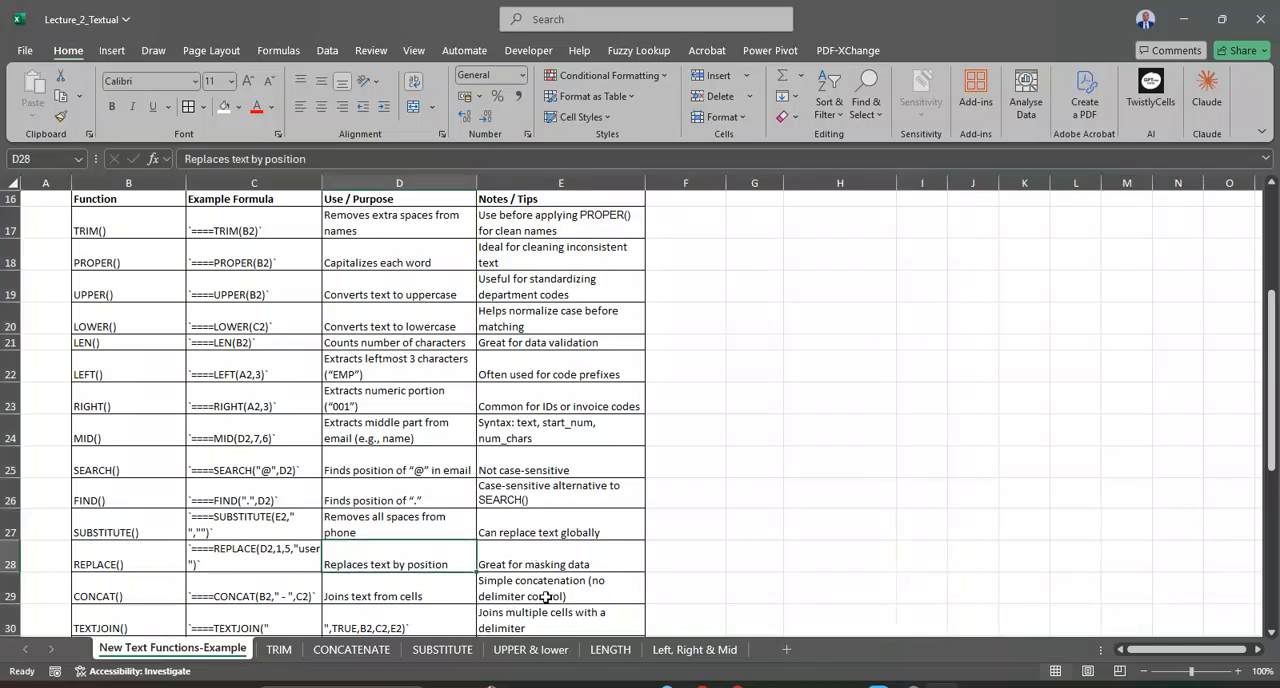
{"action": "left_click", "coordinate": [203, 559]}
{"action": "scroll", "coordinate": [400, 560], "scroll_direction": "down", "scroll_amount": 1}
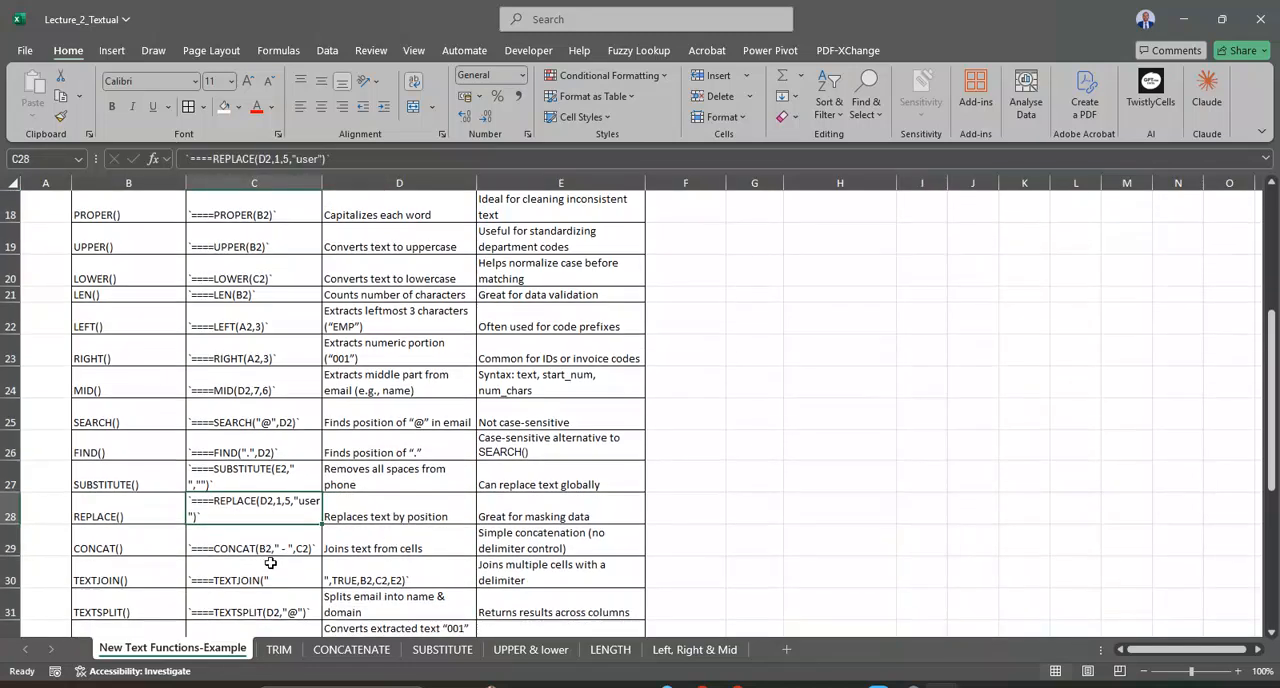
Step: Examine the CONCAT and TEXTJOIN example formulas and the TEXTJOIN note in the function reference table
{"action": "left_click", "coordinate": [258, 545]}
{"action": "left_click", "coordinate": [259, 566]}
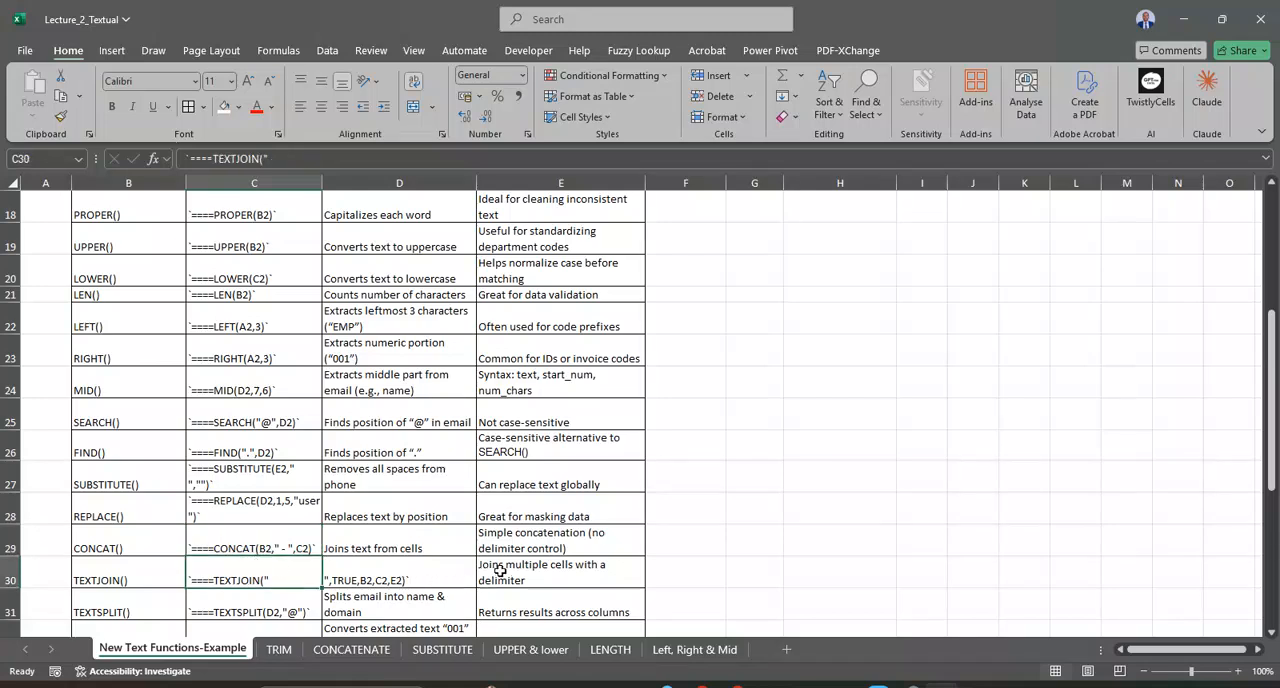
{"action": "left_click", "coordinate": [541, 572]}
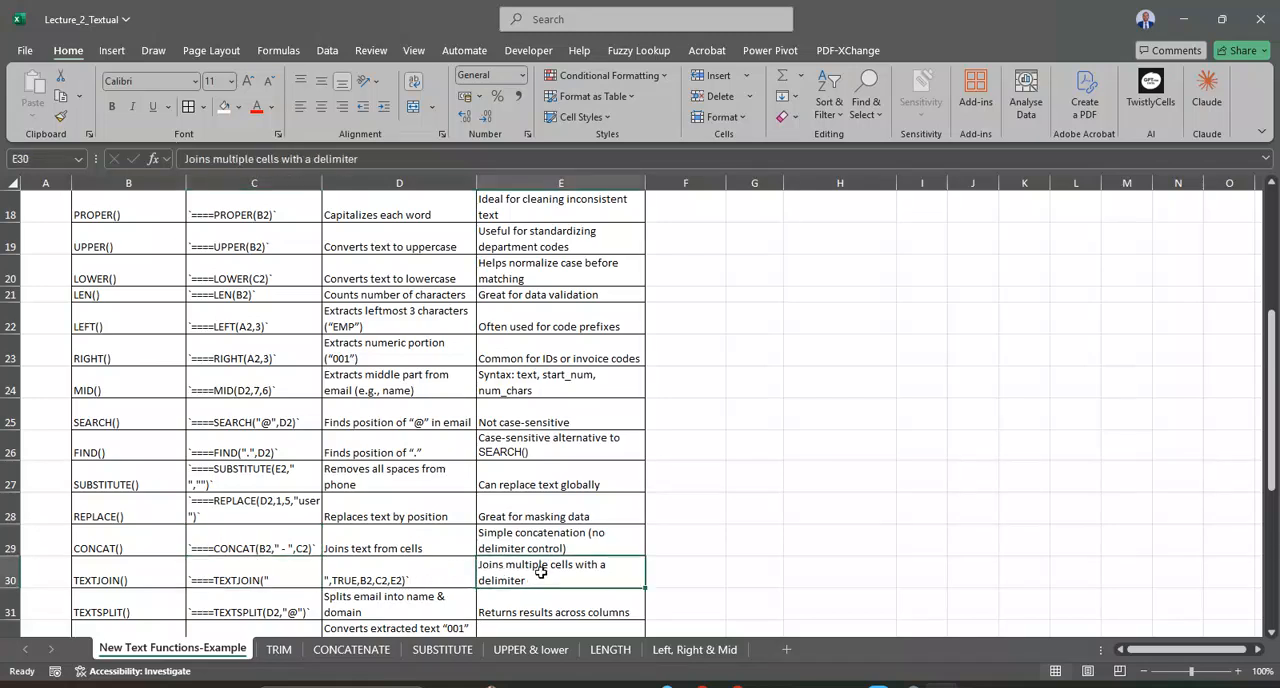
{"action": "left_click", "coordinate": [341, 578]}
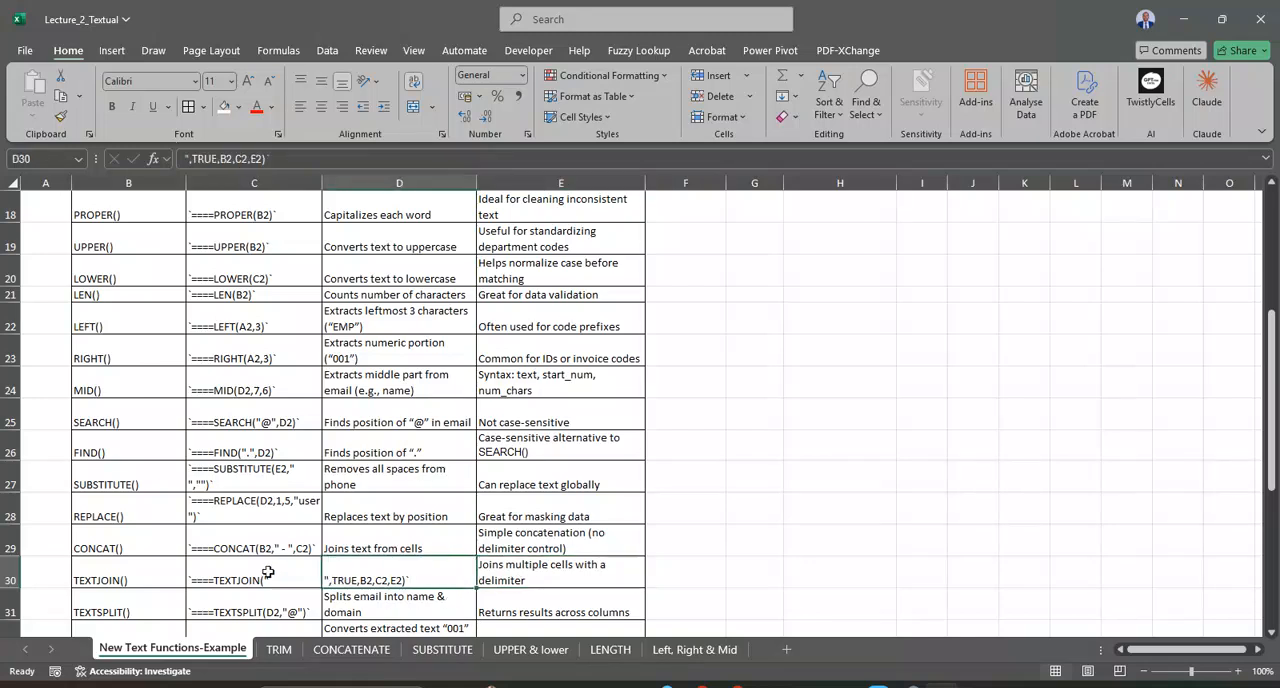
{"action": "left_click", "coordinate": [311, 575]}
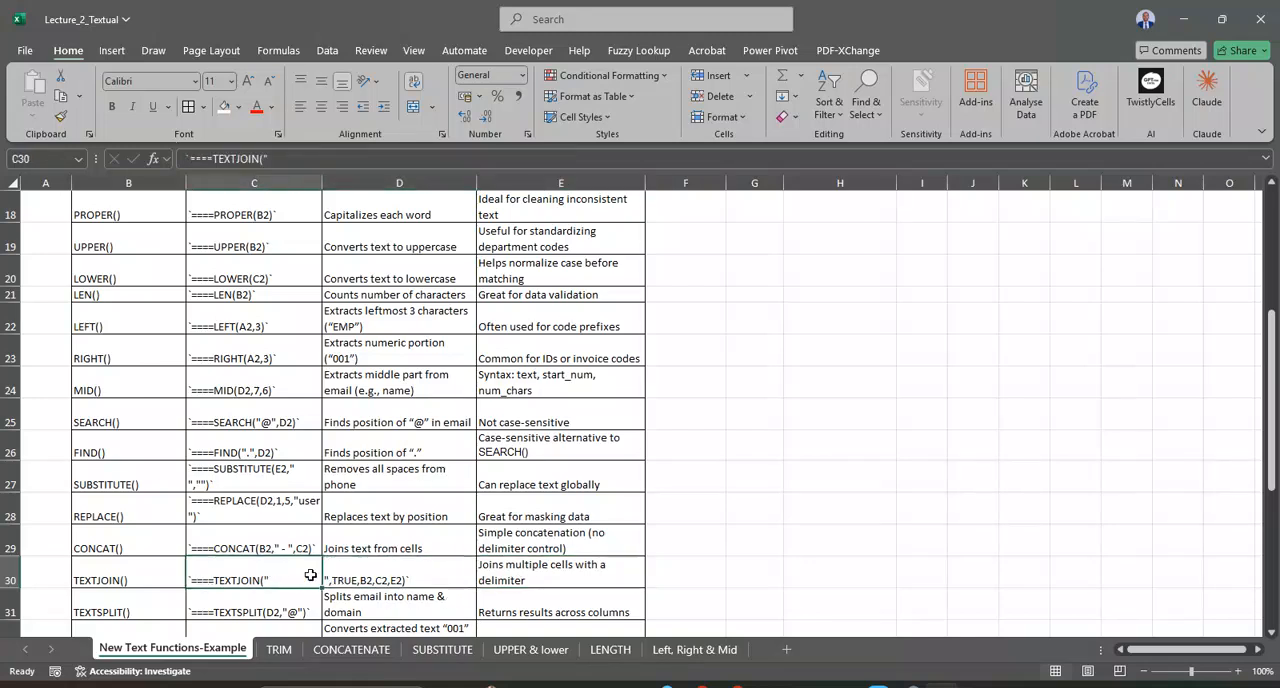
{"action": "left_click", "coordinate": [1264, 158]}
{"action": "left_click", "coordinate": [1264, 158]}
Step: Check the TEXTBEFORE example in C37, and review the Email column of the employee table
{"action": "left_click", "coordinate": [789, 516]}
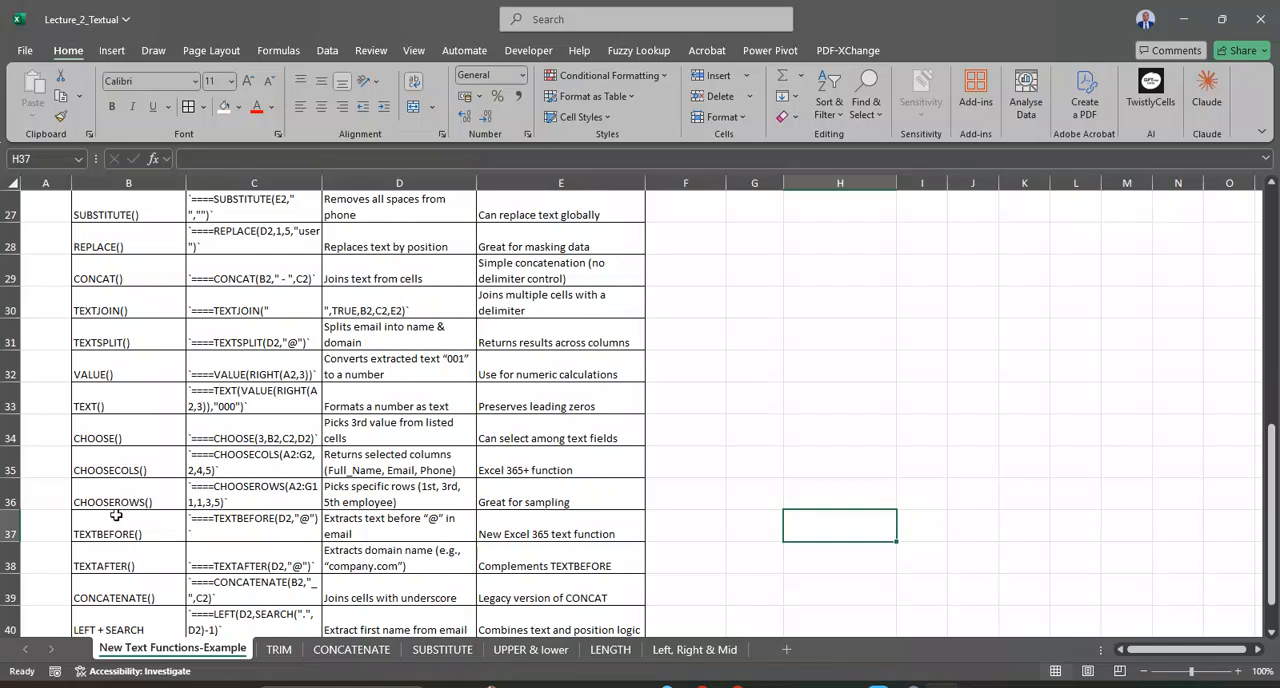
{"action": "scroll", "coordinate": [277, 516], "scroll_direction": "down", "scroll_amount": 1}
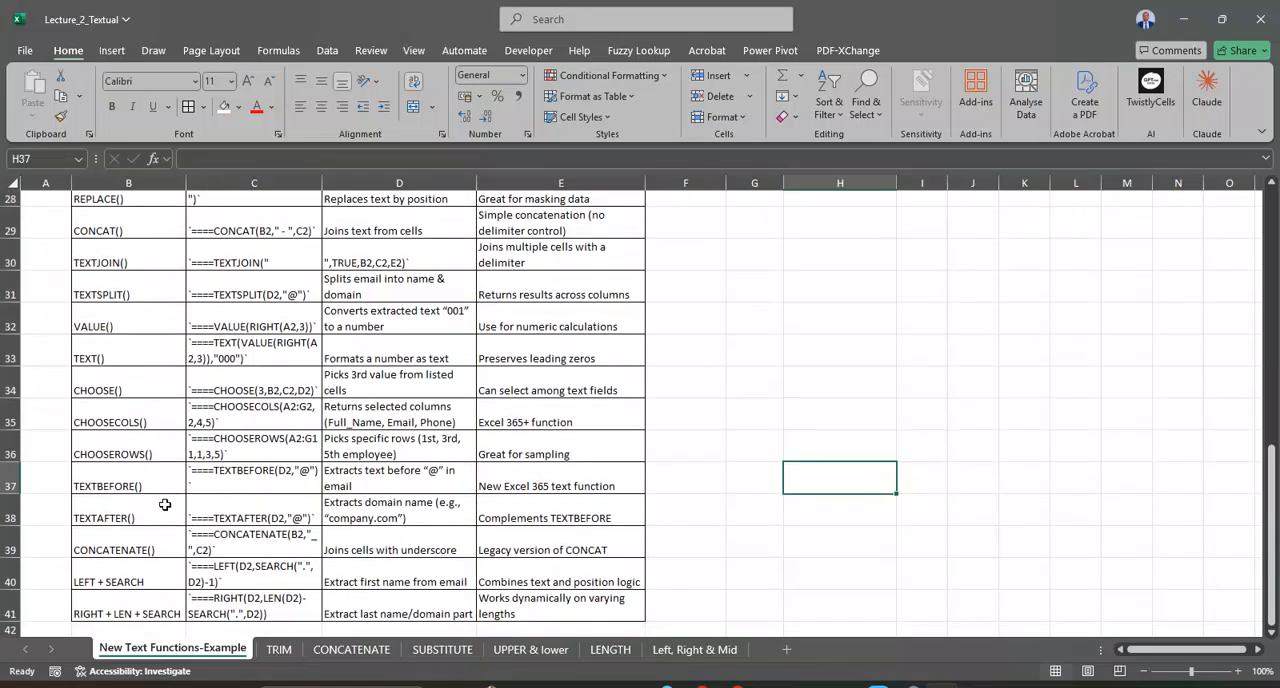
{"action": "left_click", "coordinate": [194, 482]}
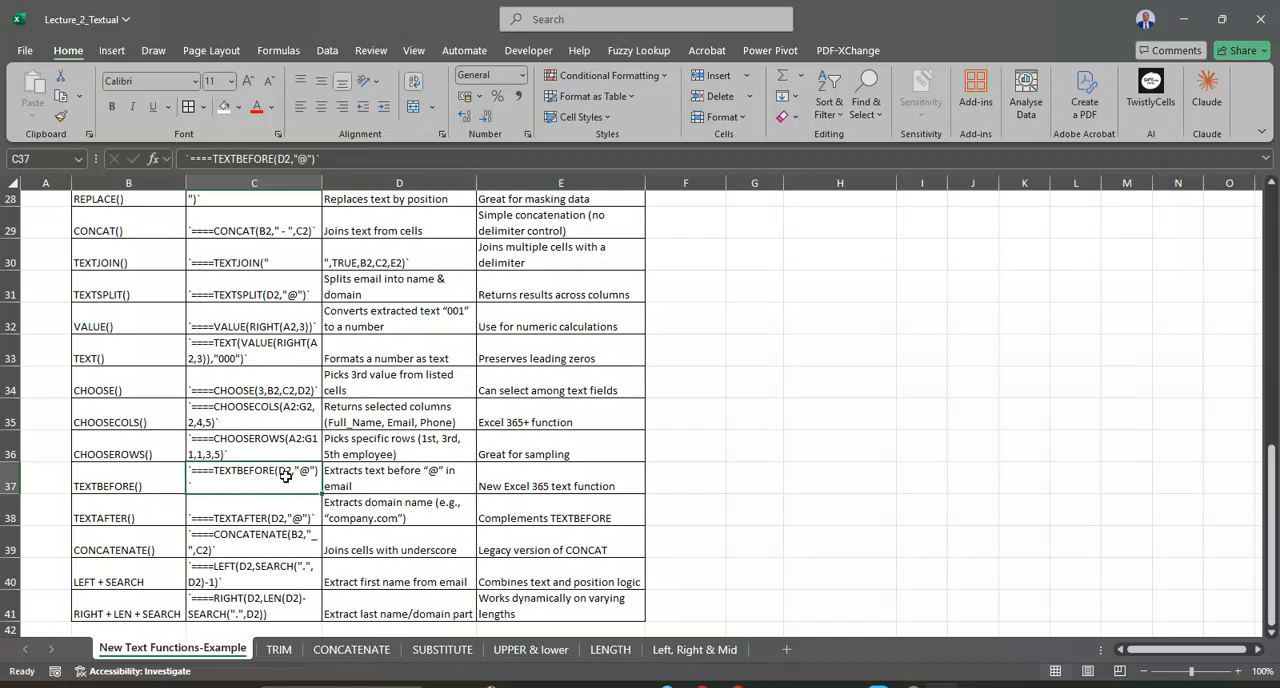
{"action": "scroll", "coordinate": [285, 476], "scroll_direction": "up", "scroll_amount": 9}
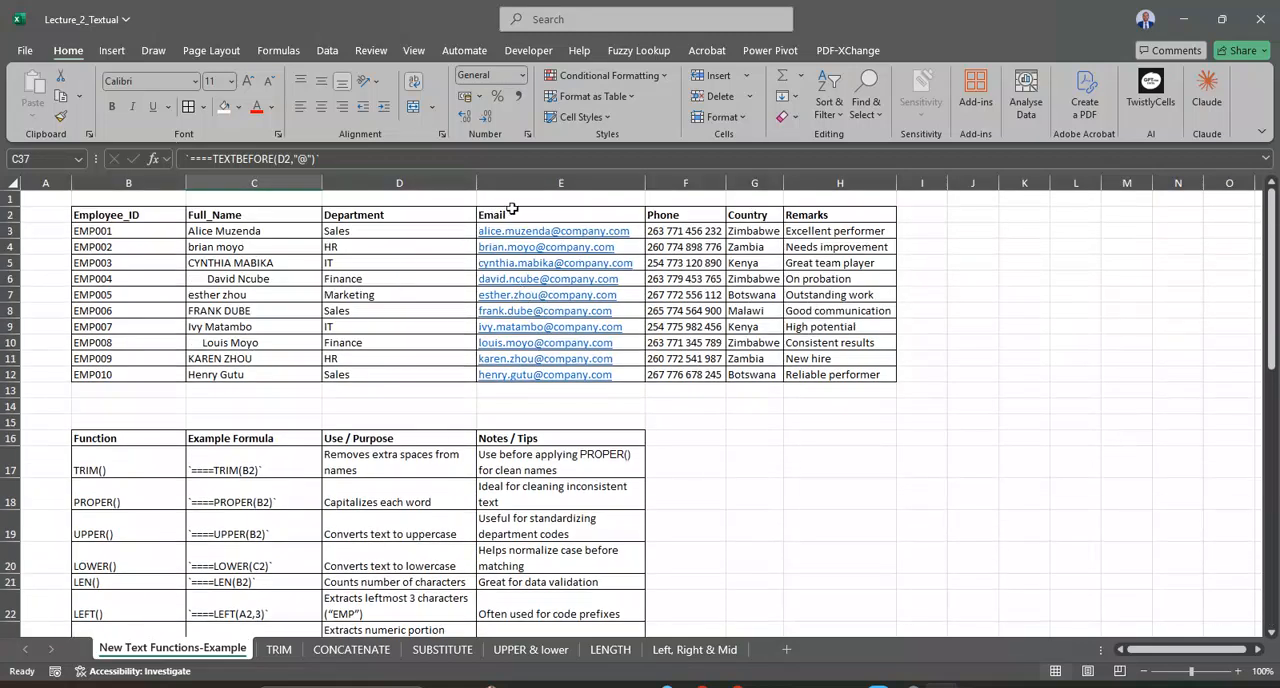
{"action": "left_click", "coordinate": [577, 183]}
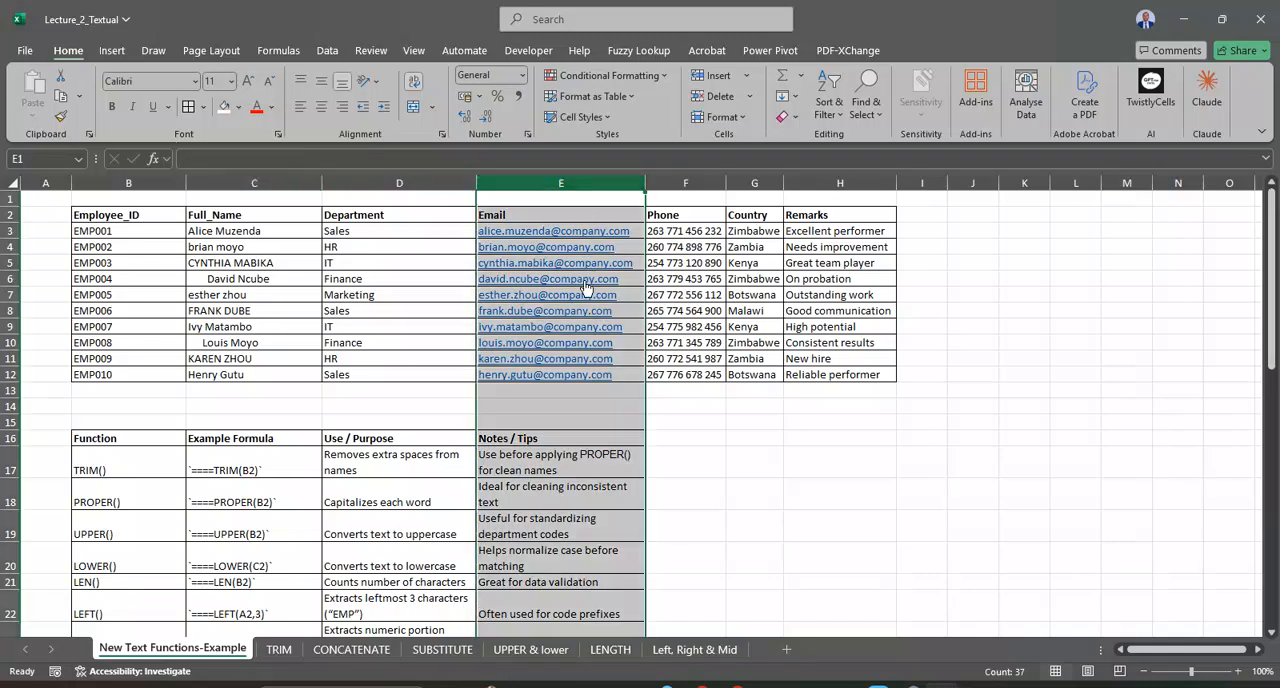
{"action": "left_click", "coordinate": [569, 245]}
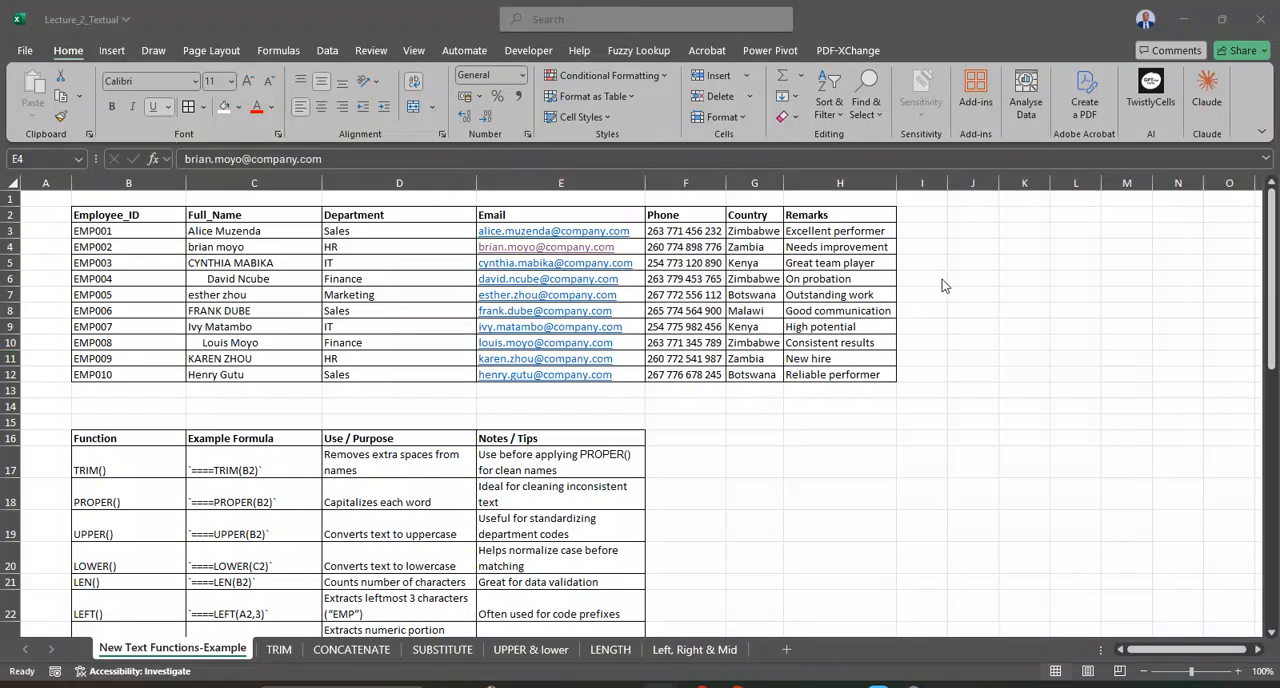
Step: Enter =TEXTBEFORE(E3,"@") in J3 to extract the part of the first email address before the @ sign
{"action": "left_click", "coordinate": [933, 232]}
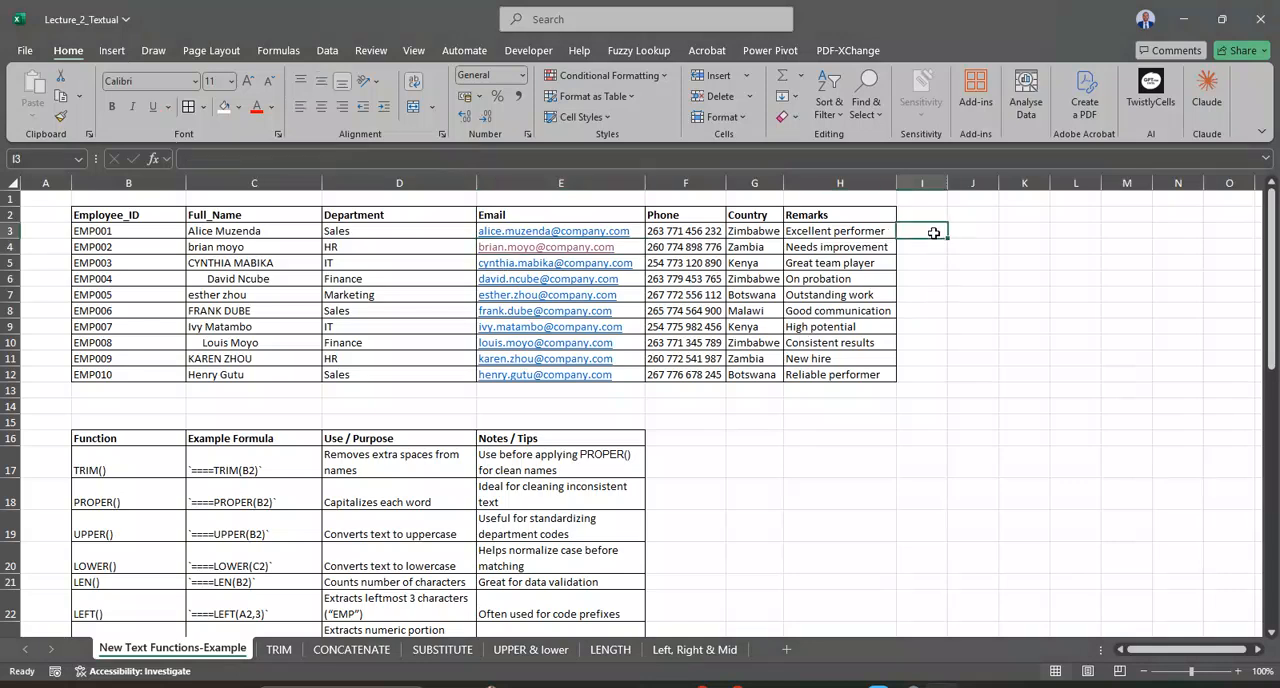
{"action": "left_click", "coordinate": [956, 231]}
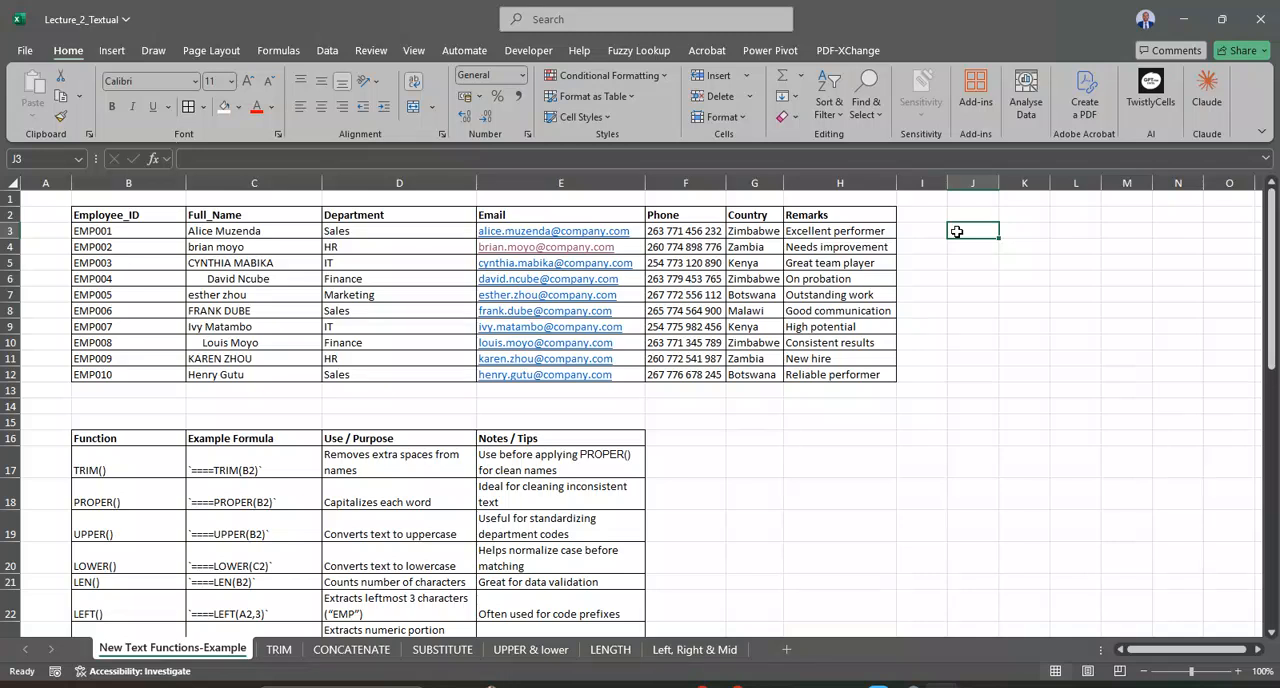
{"action": "type", "text": "="}
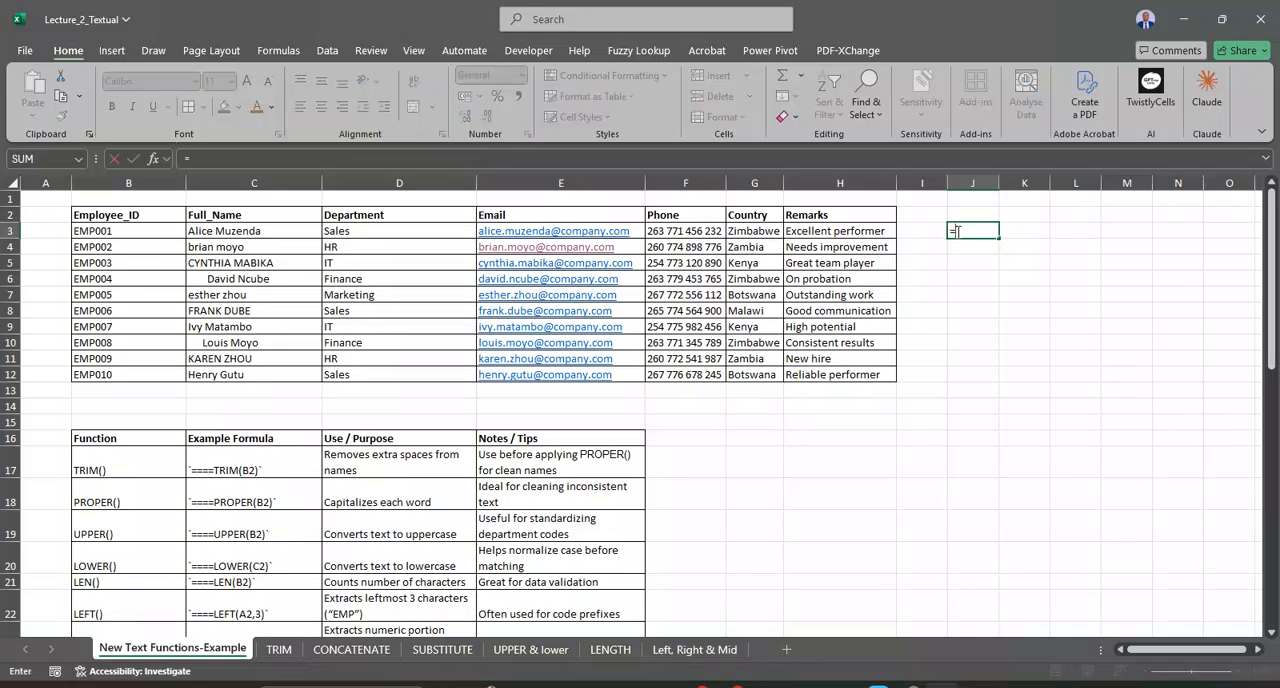
{"action": "type", "text": "TEXT"}
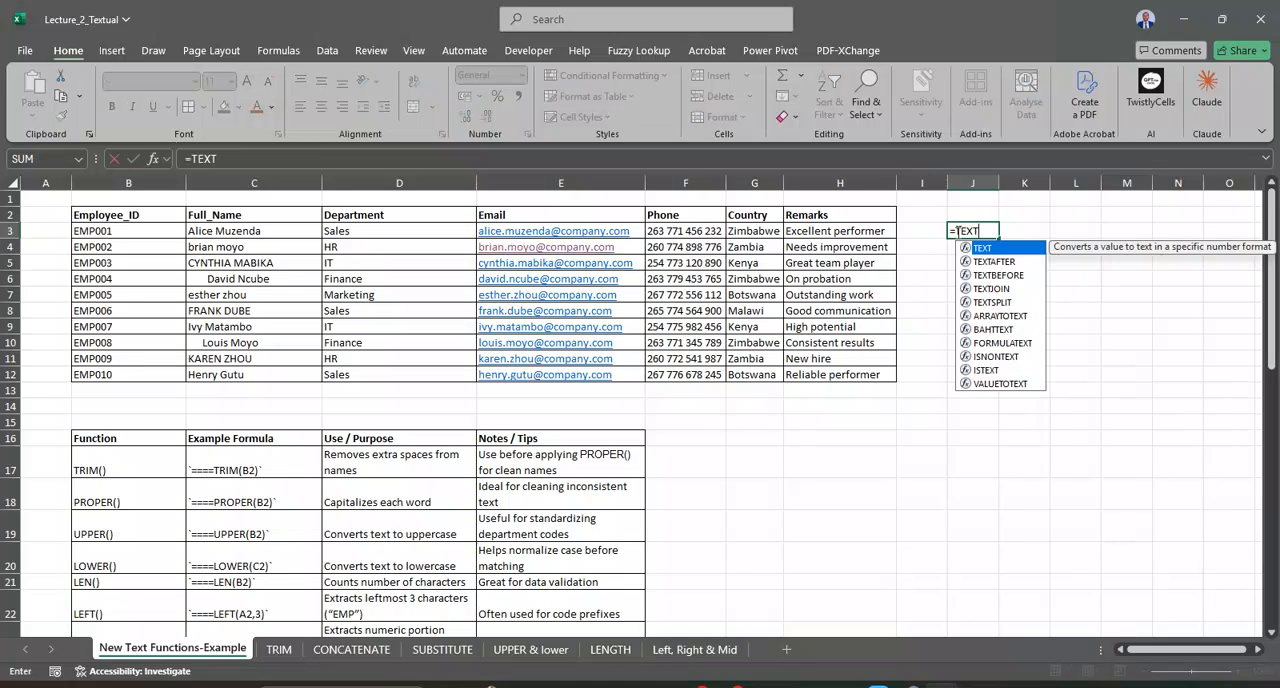
{"action": "double_click", "coordinate": [1004, 276]}
{"action": "left_click", "coordinate": [598, 231]}
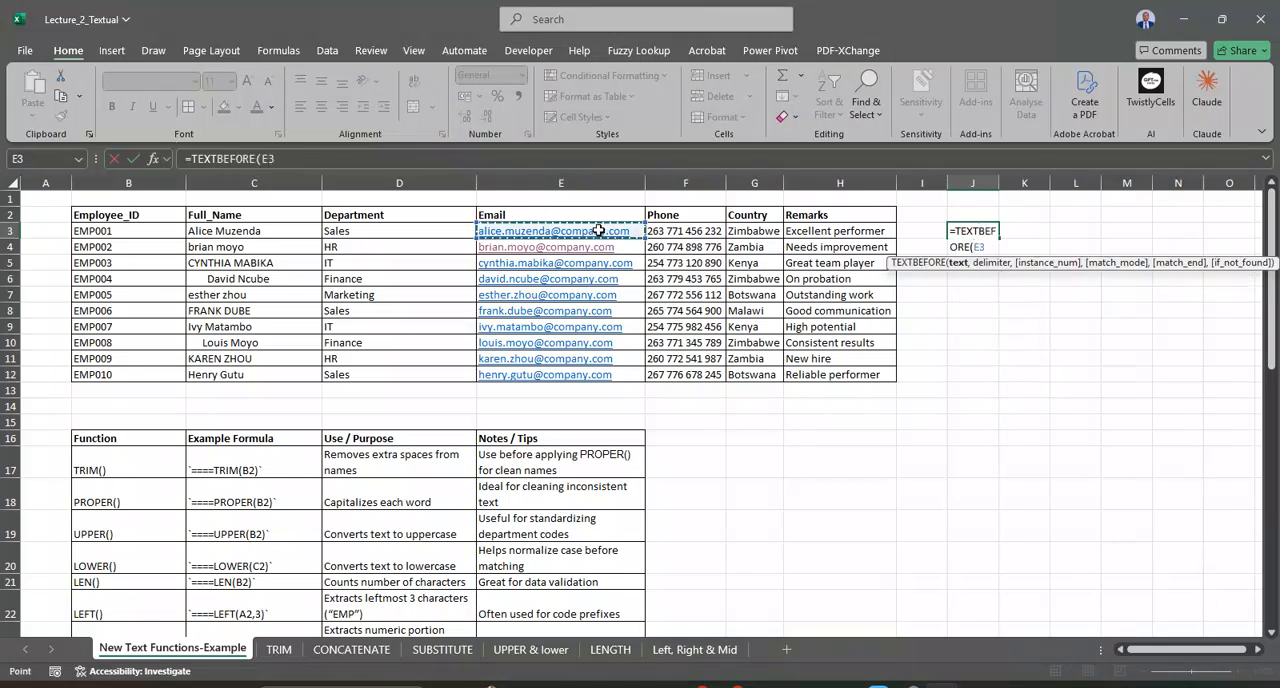
{"action": "type", "text": ",\"@\")"}
{"action": "key", "text": "Return"}
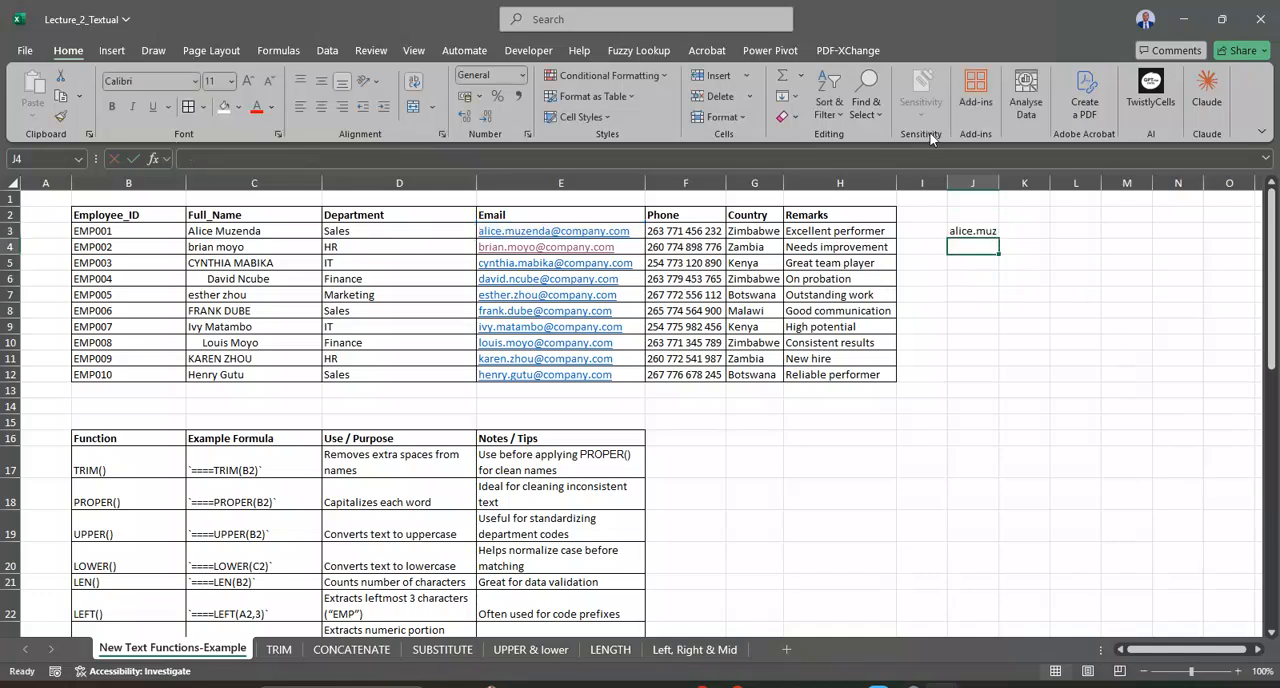
Step: Fit column J to its contents, and fill the TEXTBEFORE formula from J3 down to J12
{"action": "double_click", "coordinate": [997, 182]}
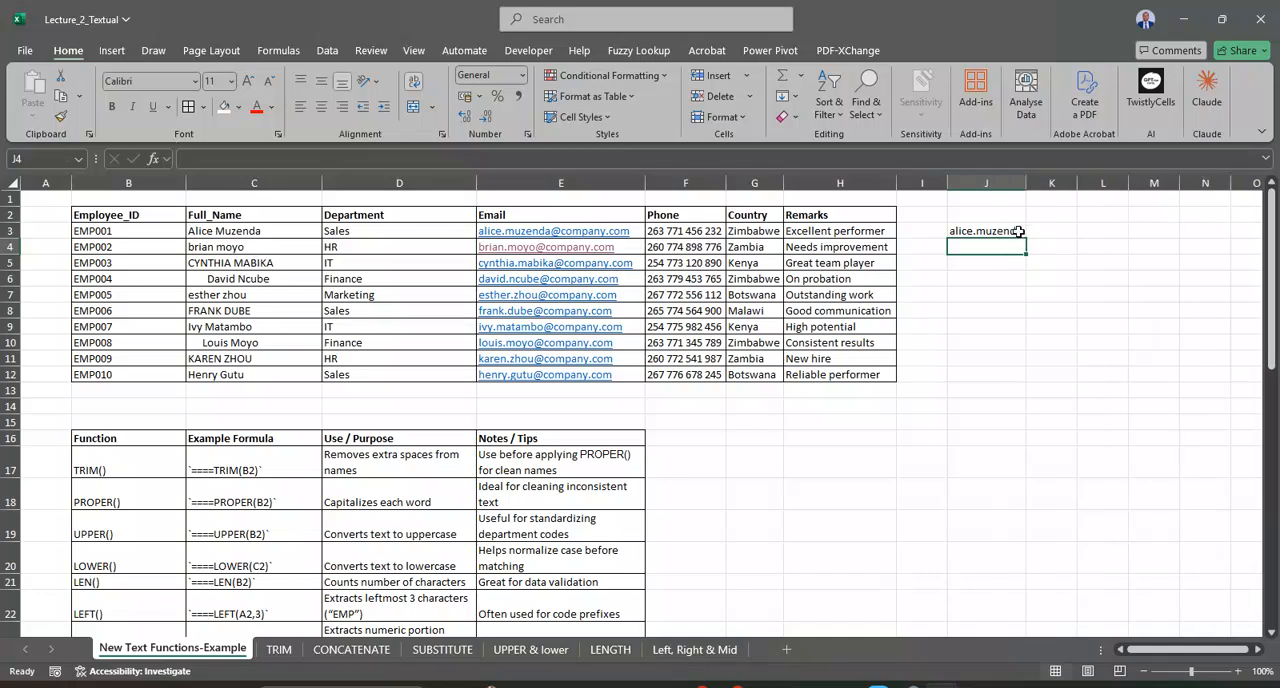
{"action": "left_click", "coordinate": [1018, 232]}
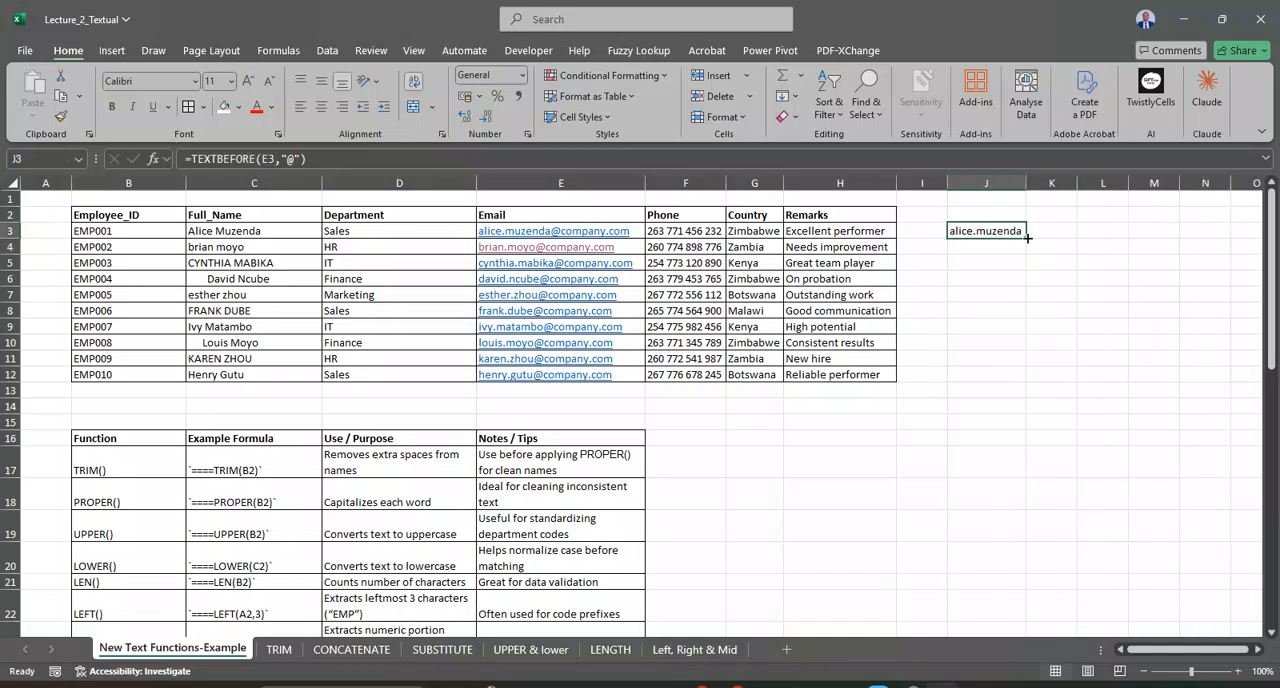
{"action": "left_click_drag", "start_coordinate": [1027, 238], "coordinate": [1013, 377]}
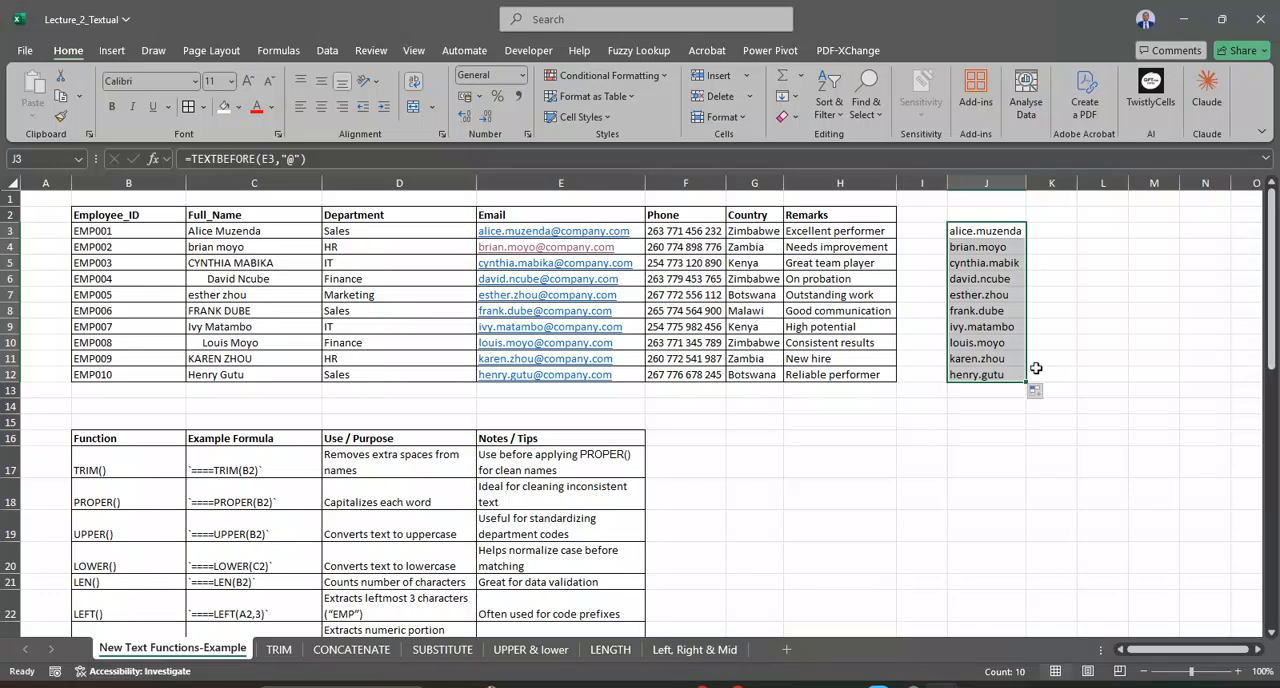
{"action": "left_click", "coordinate": [976, 236]}
{"action": "left_click", "coordinate": [988, 291]}
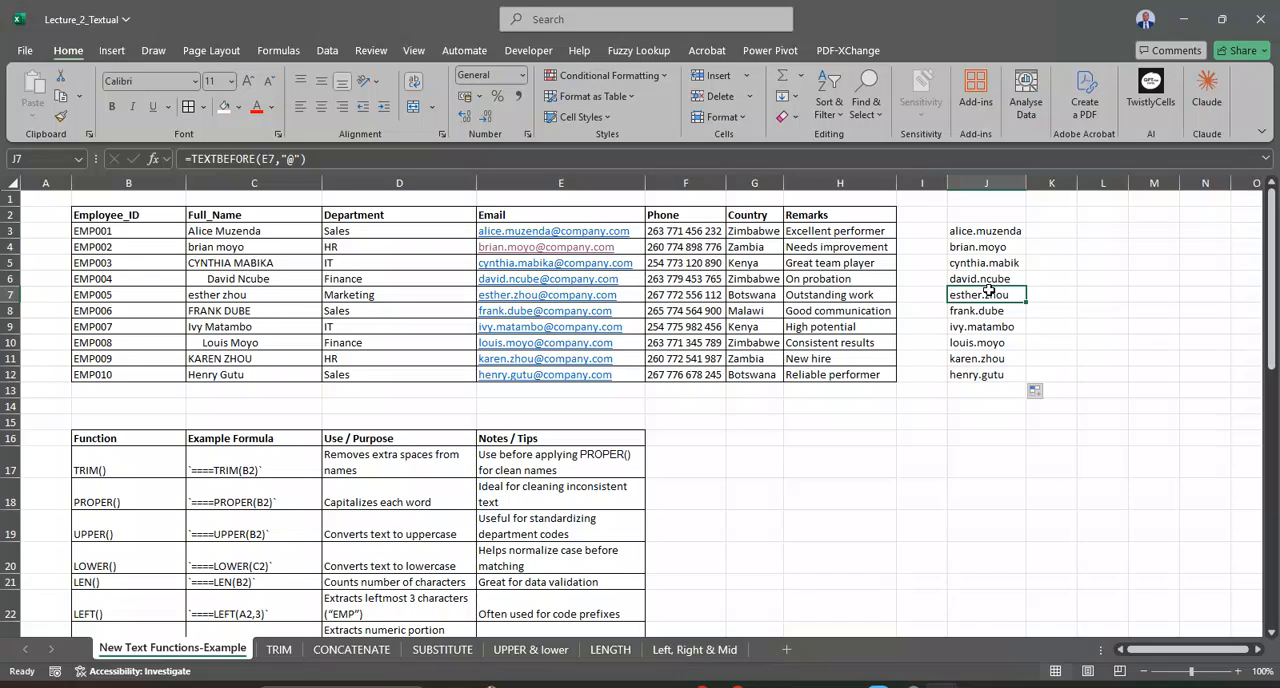
Step: Replace the TEXTBEFORE formulas in column J with their values by copying the column and pasting values over it
{"action": "left_click", "coordinate": [1002, 182]}
{"action": "right_click", "coordinate": [1002, 182]}
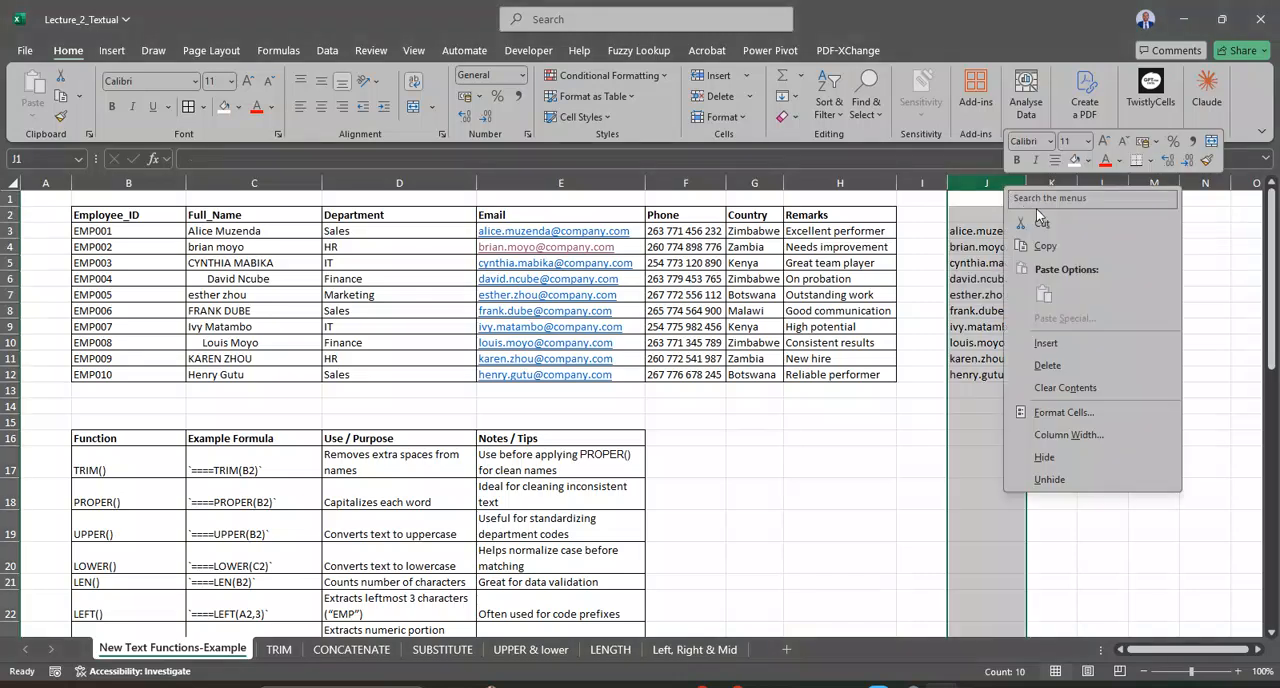
{"action": "left_click", "coordinate": [1057, 241]}
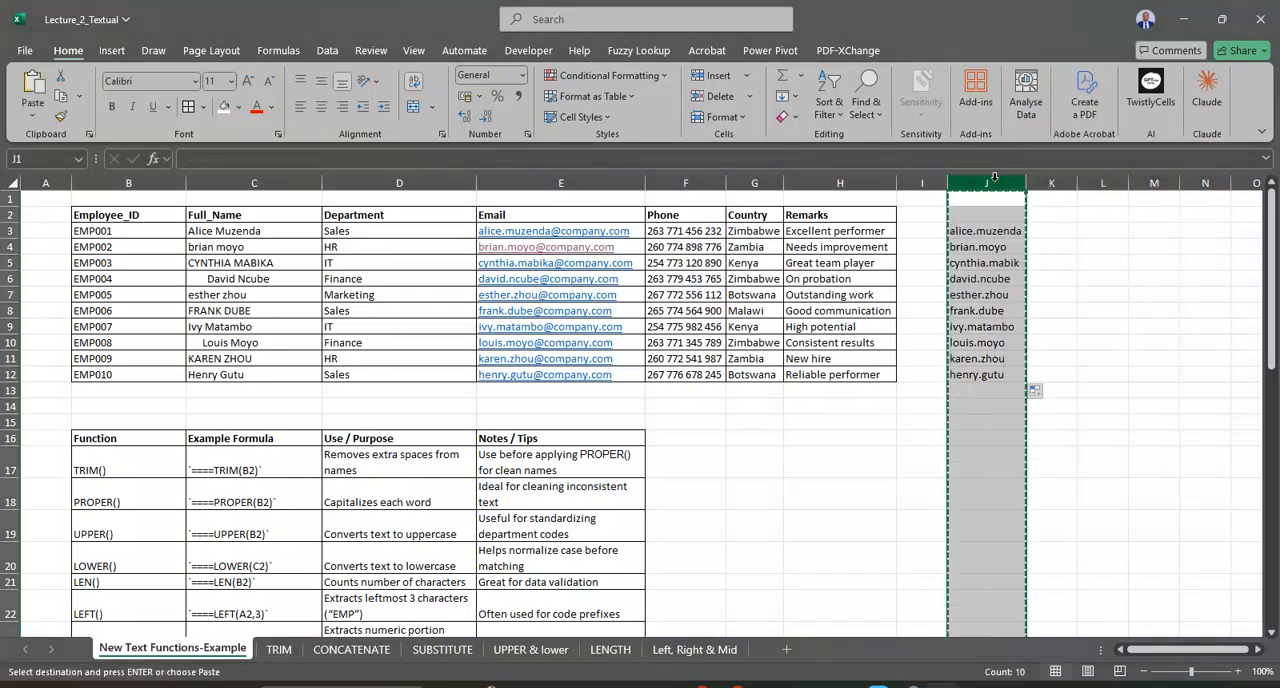
{"action": "right_click", "coordinate": [1002, 182]}
{"action": "left_click", "coordinate": [1058, 289]}
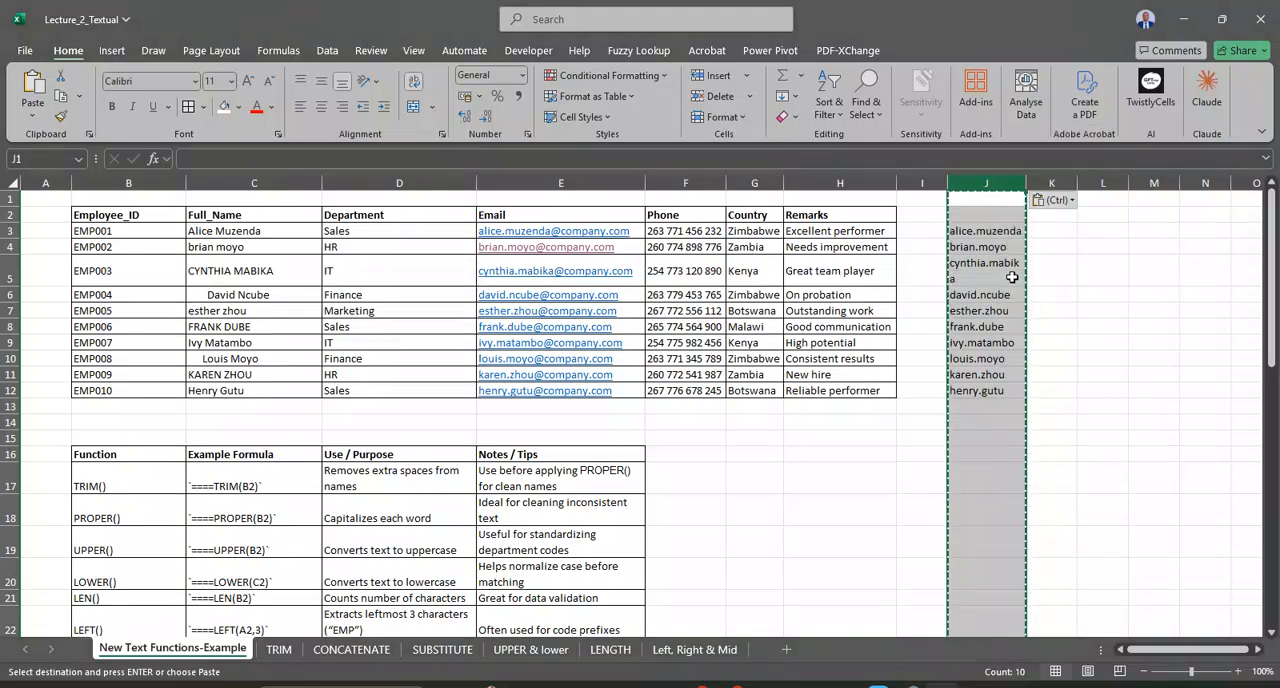
Step: Widen column J so the longest extracted name fits on one line, and check the pasted values in J5 and J3
{"action": "left_click_drag", "start_coordinate": [1026, 182], "coordinate": [1048, 182]}
{"action": "left_click", "coordinate": [1005, 271]}
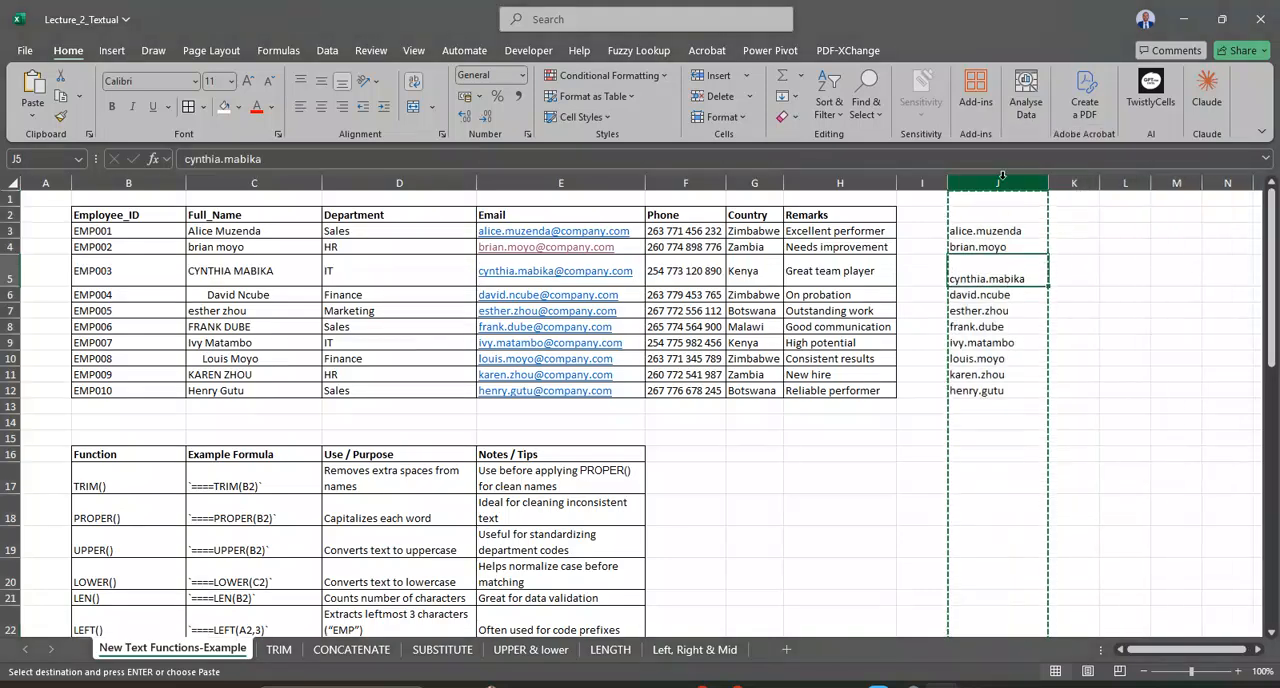
{"action": "left_click", "coordinate": [1008, 183]}
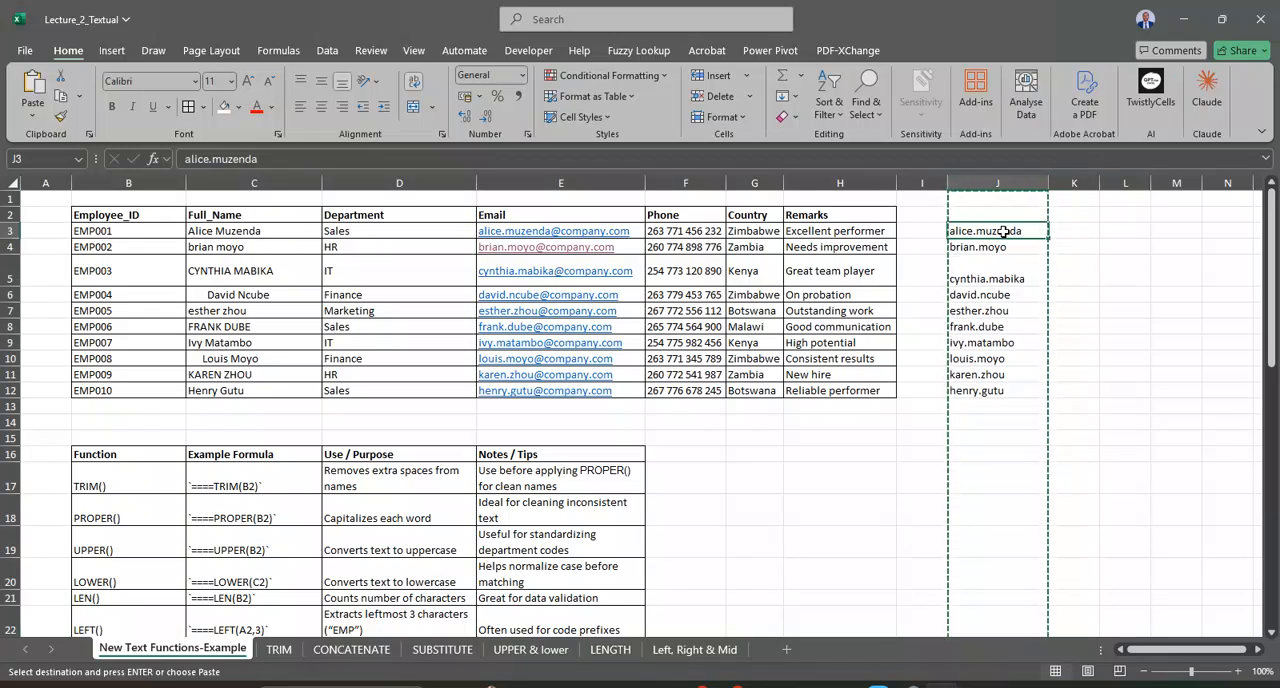
{"action": "key", "text": "Escape"}
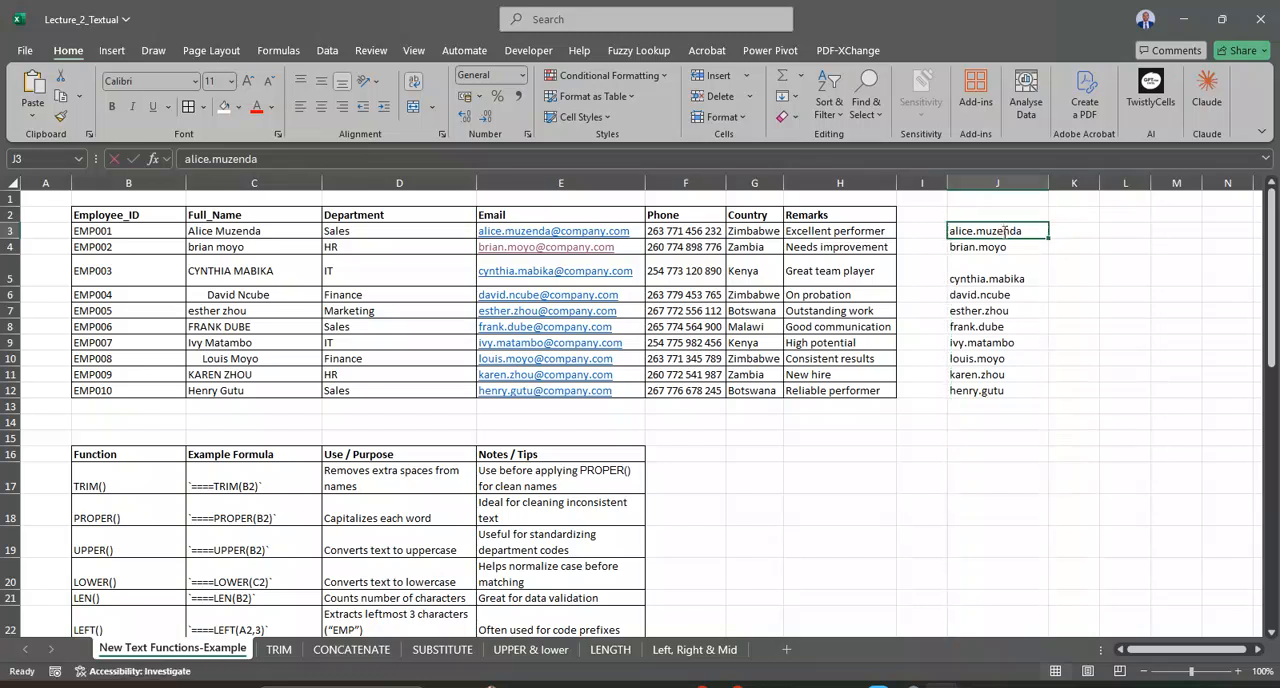
{"action": "left_click", "coordinate": [1037, 268]}
Step: Enter the header Text B4 in J2 above the extracted names
{"action": "left_click", "coordinate": [987, 210]}
{"action": "type", "text": "Text B"}
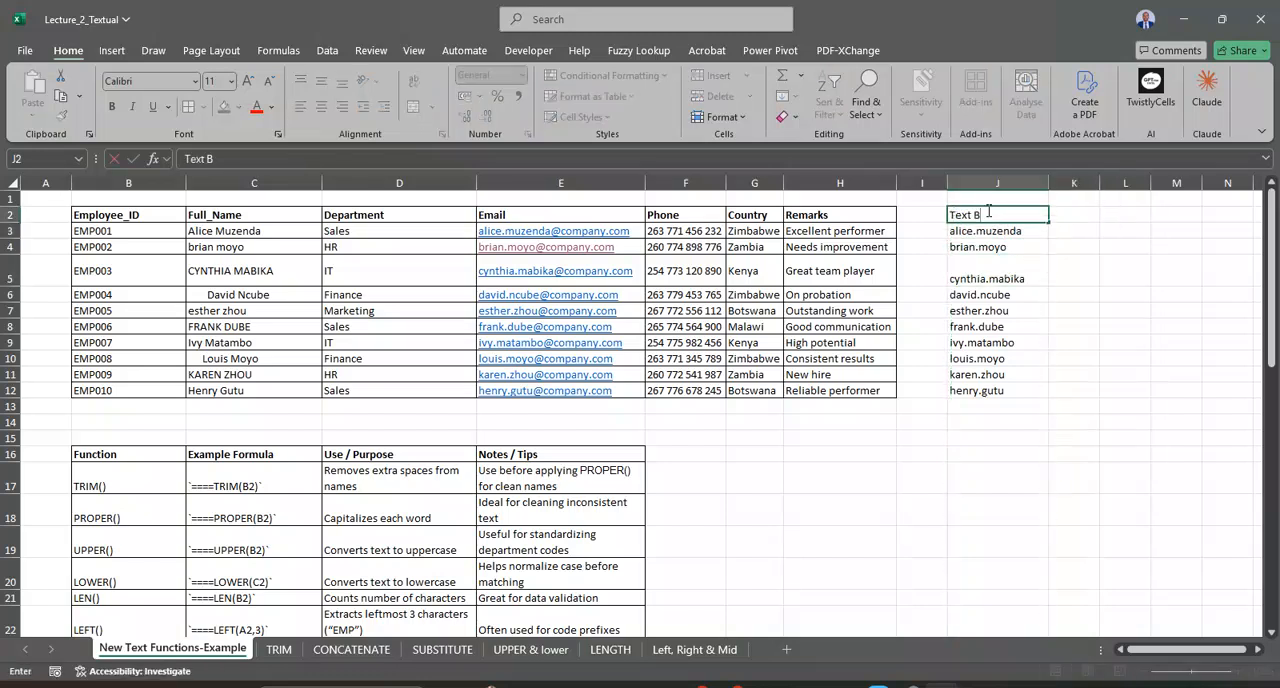
{"action": "type", "text": "4"}
{"action": "key", "text": "Return"}
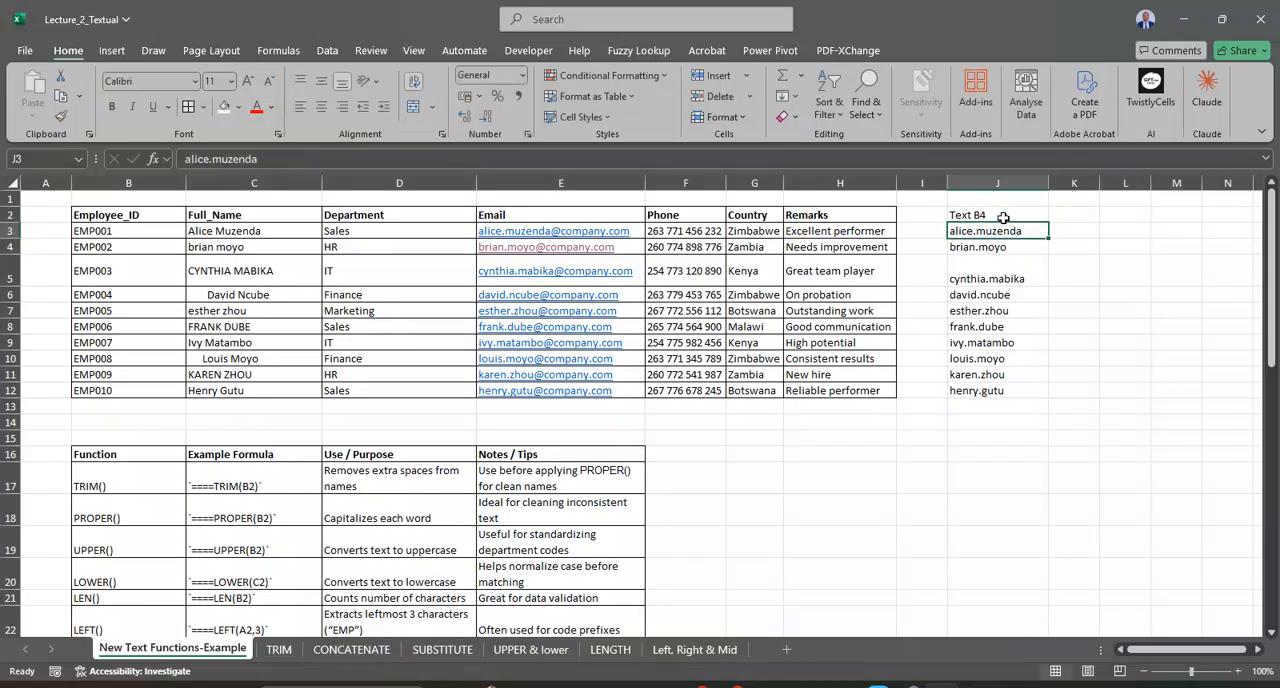
Step: Clear the header in J2 above the extracted names
{"action": "left_click", "coordinate": [1064, 213]}
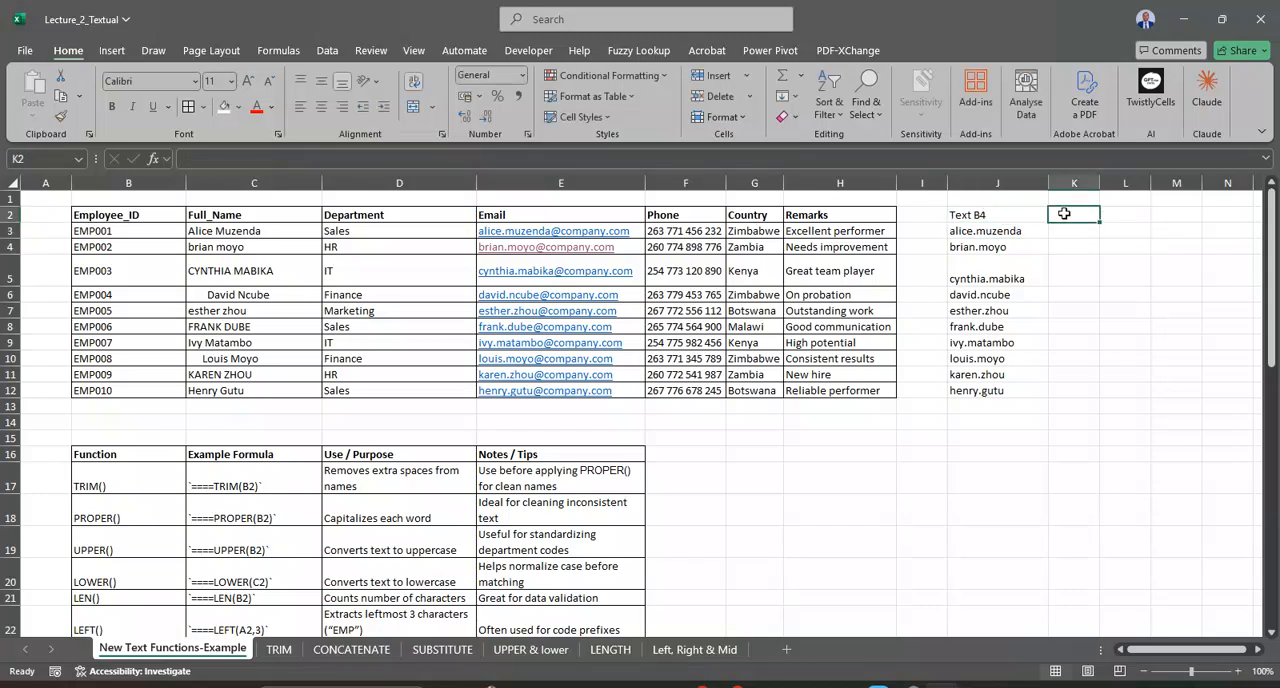
{"action": "left_click", "coordinate": [1012, 234]}
{"action": "left_click", "coordinate": [997, 183]}
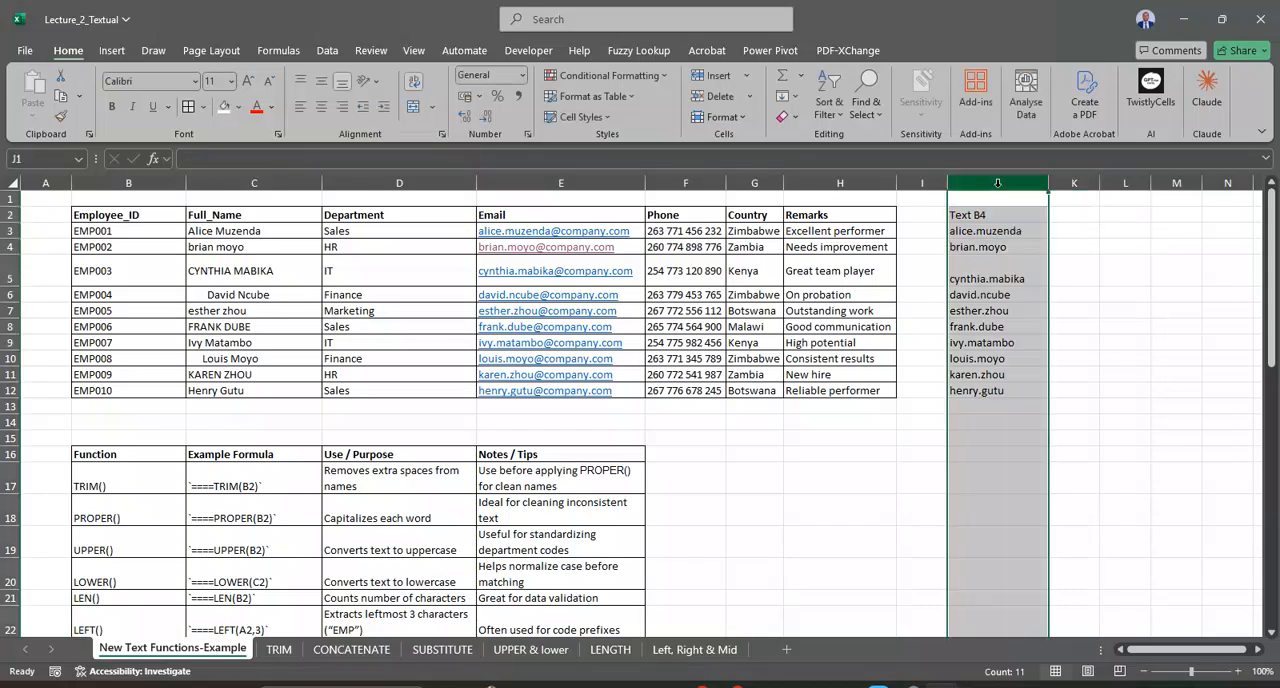
{"action": "left_click", "coordinate": [987, 215]}
{"action": "key", "text": "Delete"}
{"action": "key", "text": "Down"}
{"action": "key", "text": "Down"}
{"action": "key", "text": "F2"}
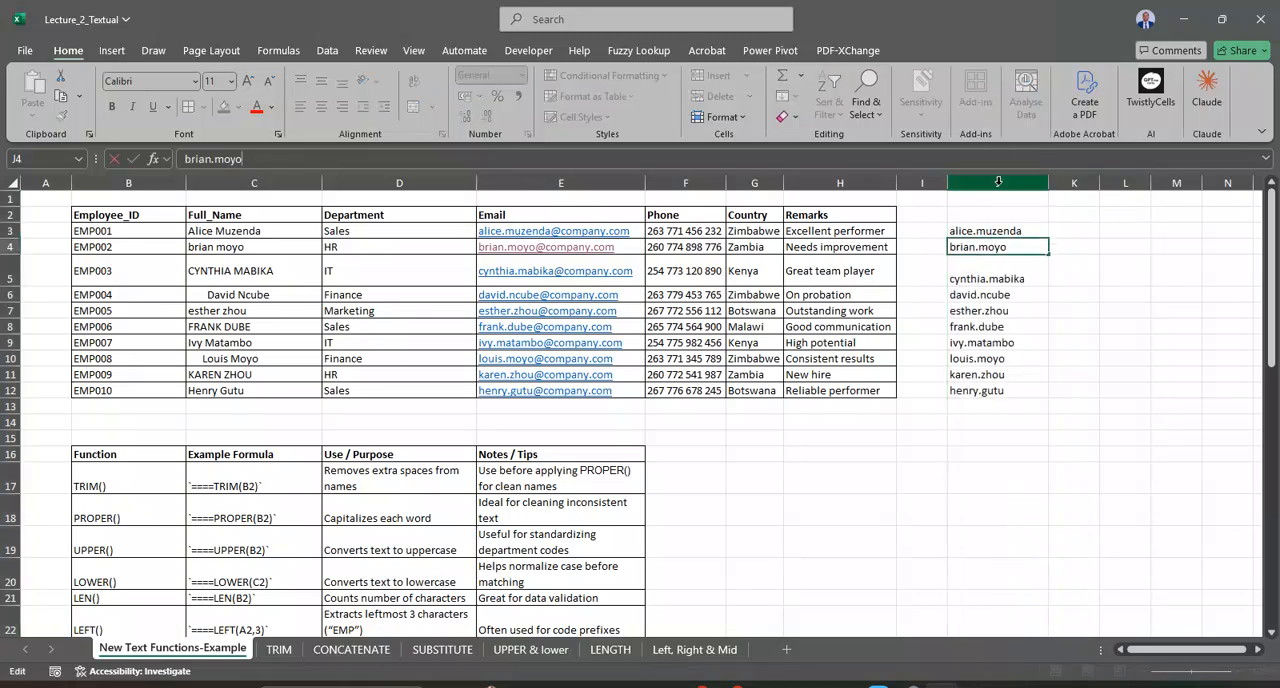
Step: Split column J with Text to Columns as delimited data, using a period as the other delimiter, and undo the split
{"action": "left_click", "coordinate": [997, 182]}
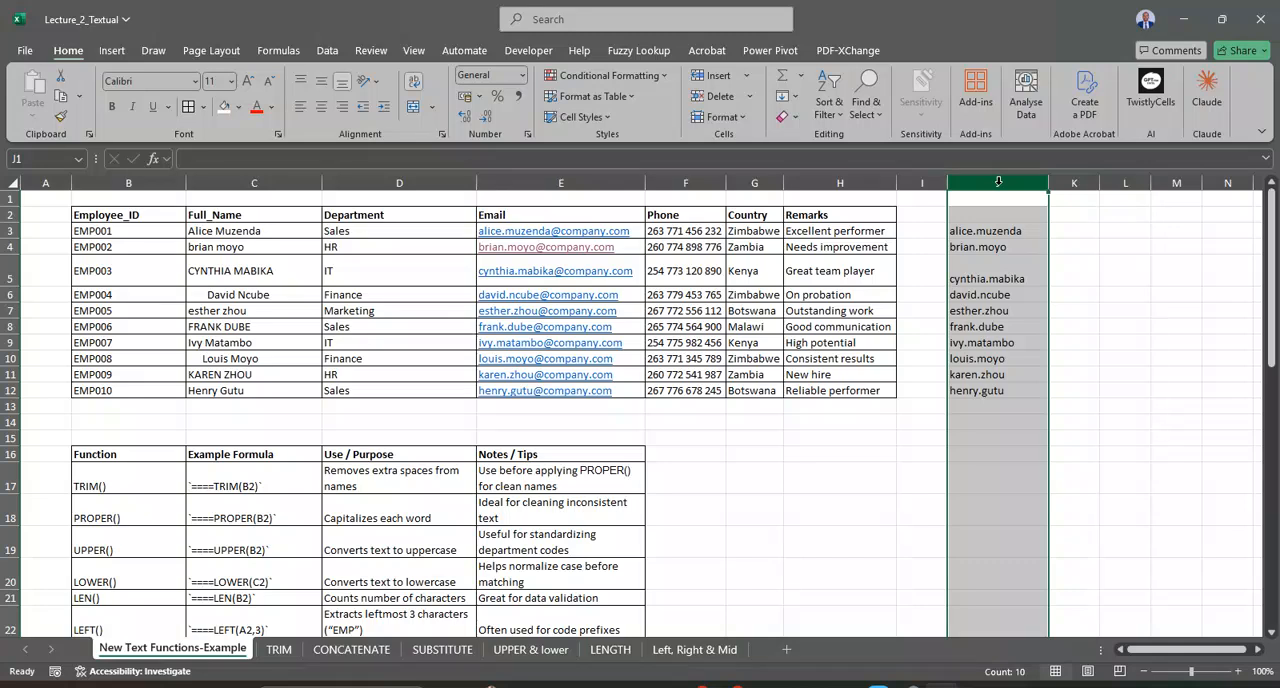
{"action": "left_click", "coordinate": [334, 52]}
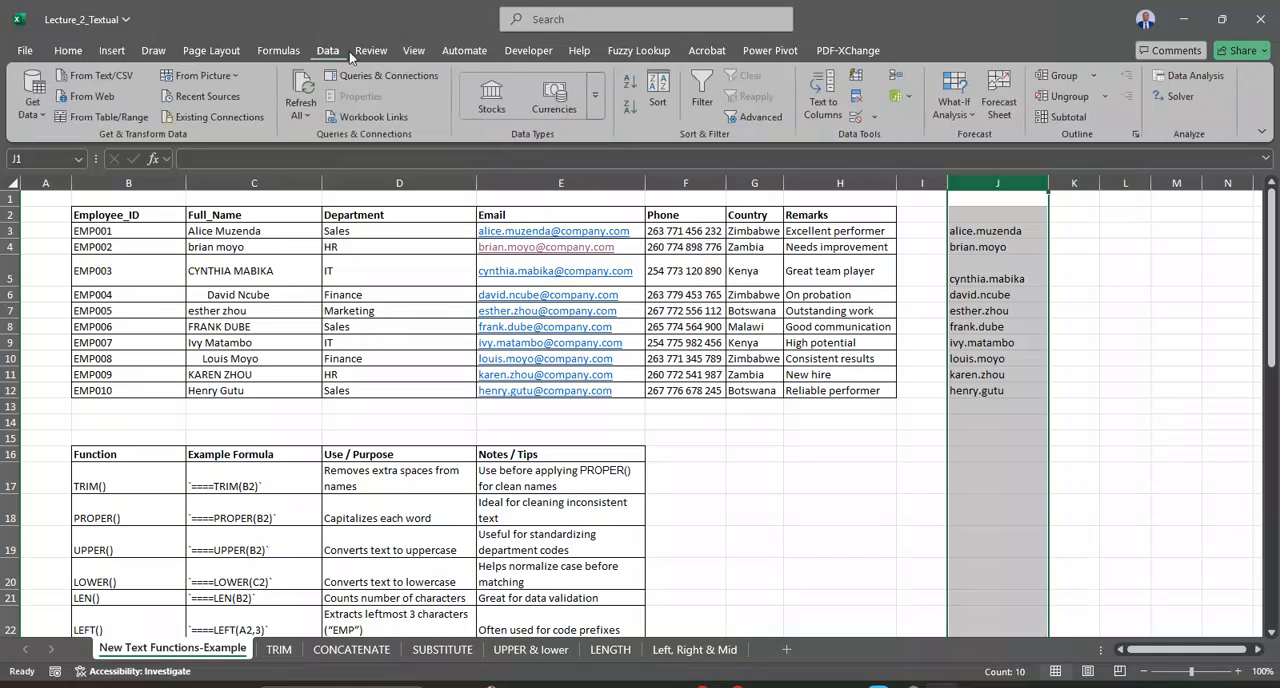
{"action": "left_click", "coordinate": [816, 97]}
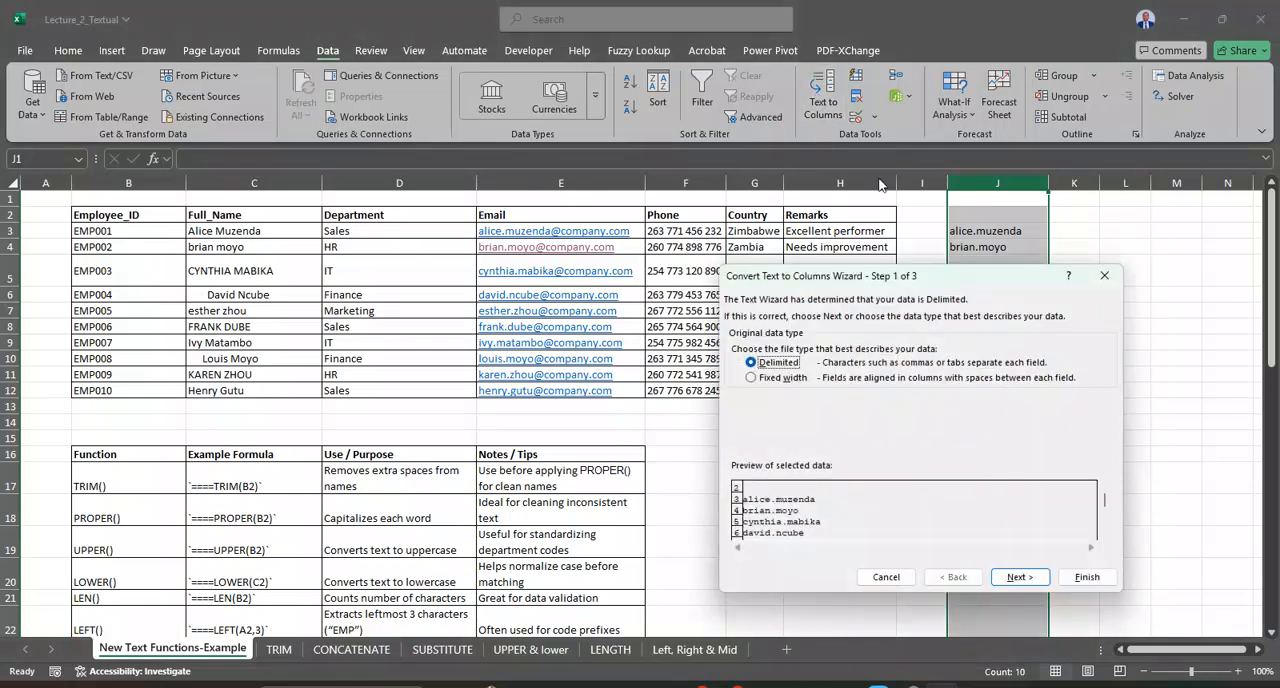
{"action": "left_click", "coordinate": [1019, 577]}
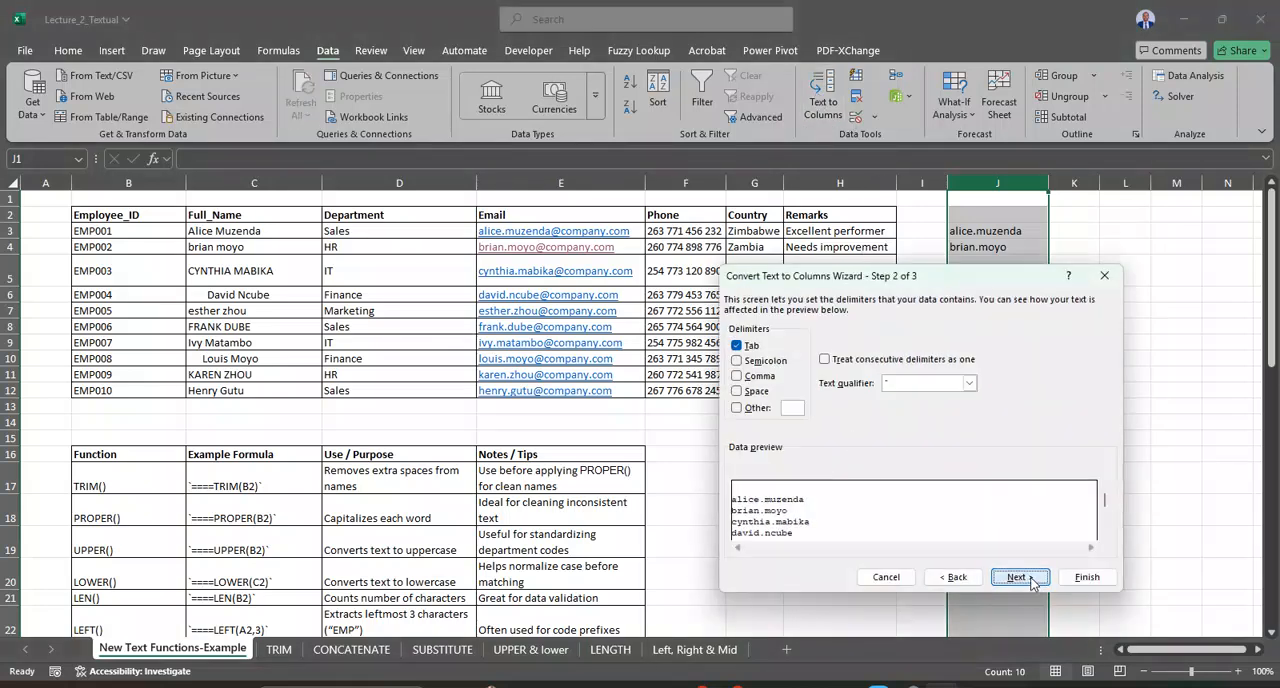
{"action": "left_click", "coordinate": [737, 409]}
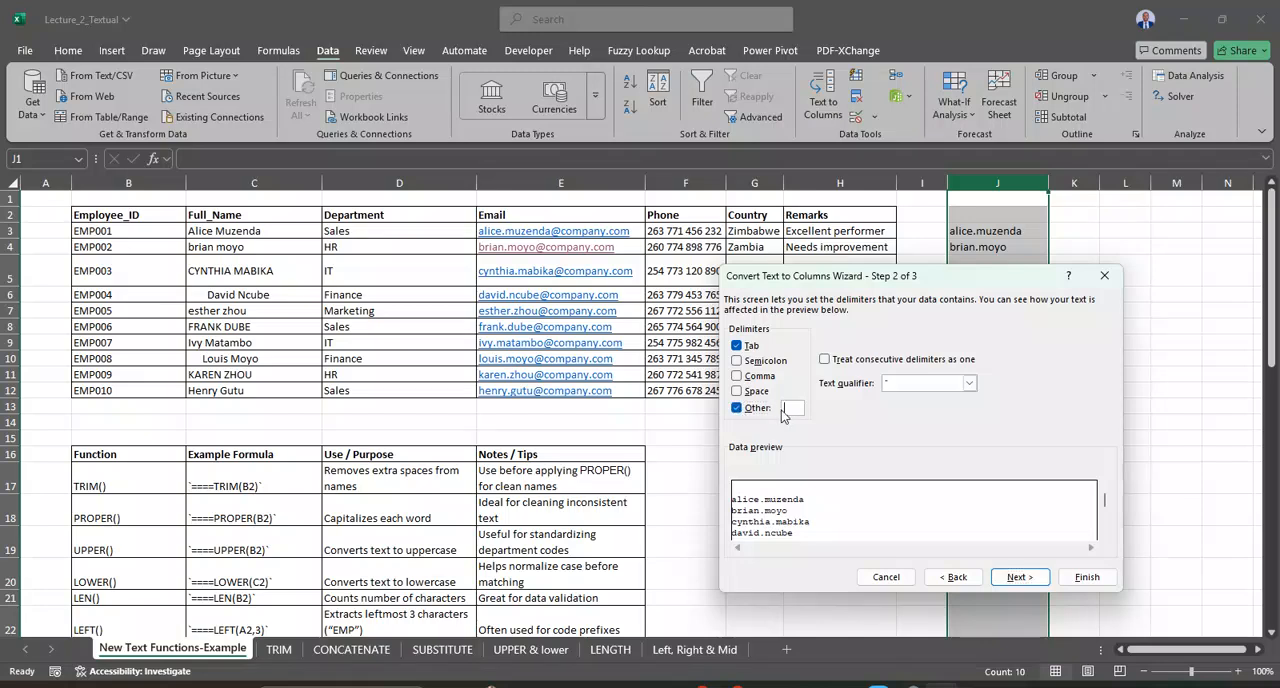
{"action": "type", "text": "."}
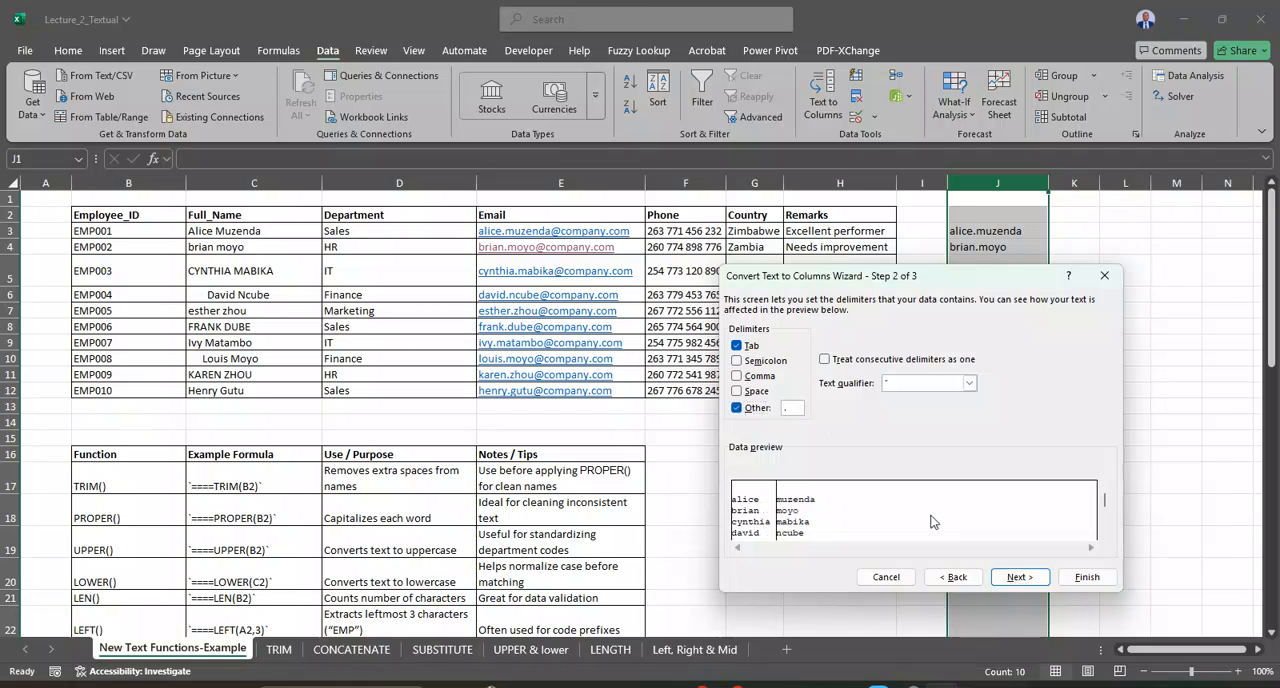
{"action": "left_click", "coordinate": [1021, 578]}
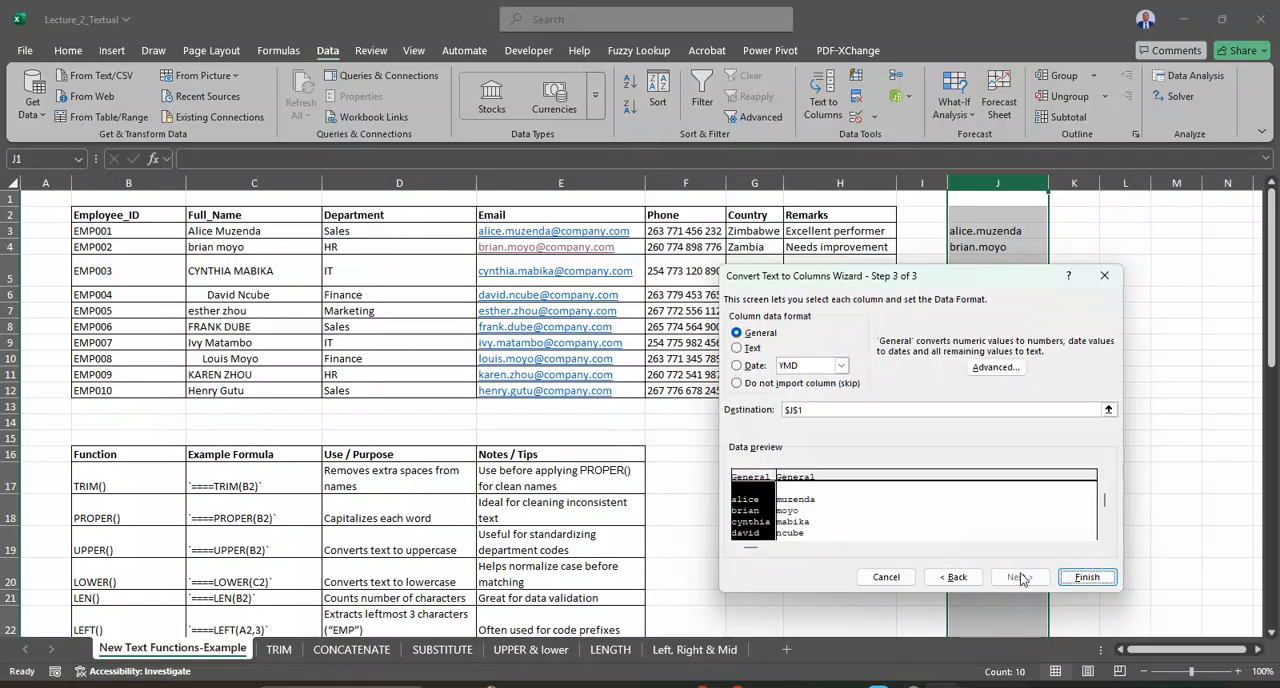
{"action": "left_click", "coordinate": [1077, 569]}
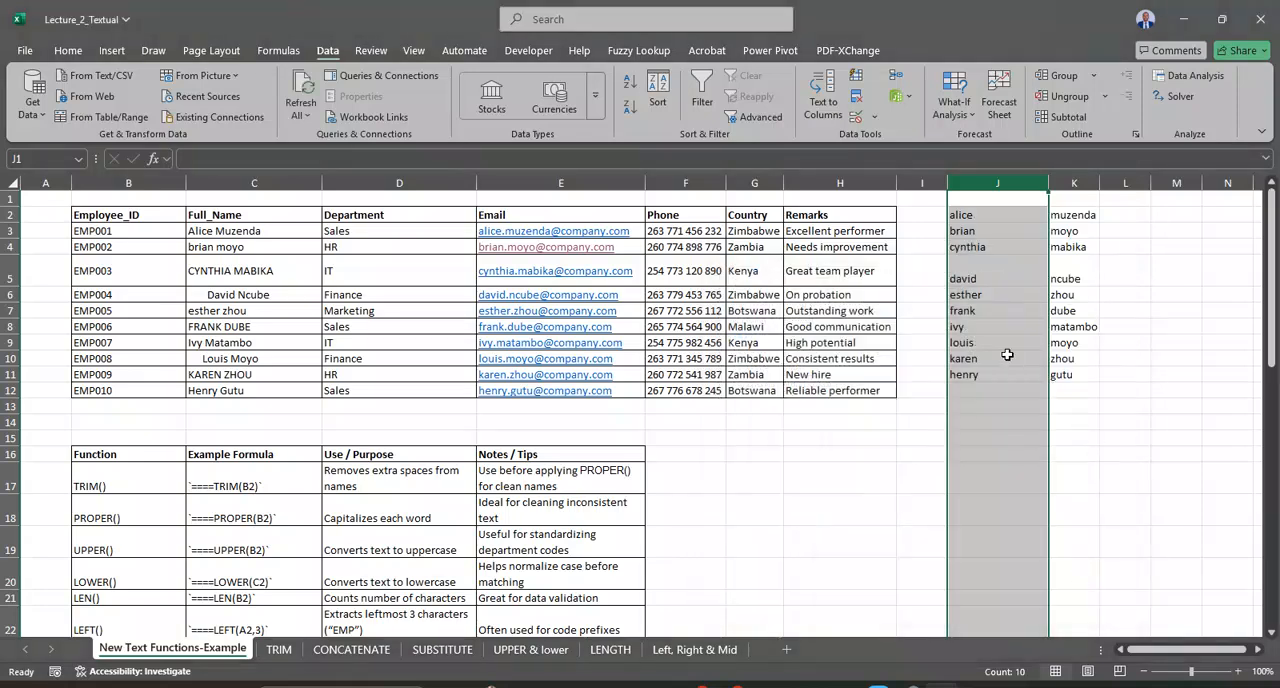
{"action": "left_click", "coordinate": [998, 347]}
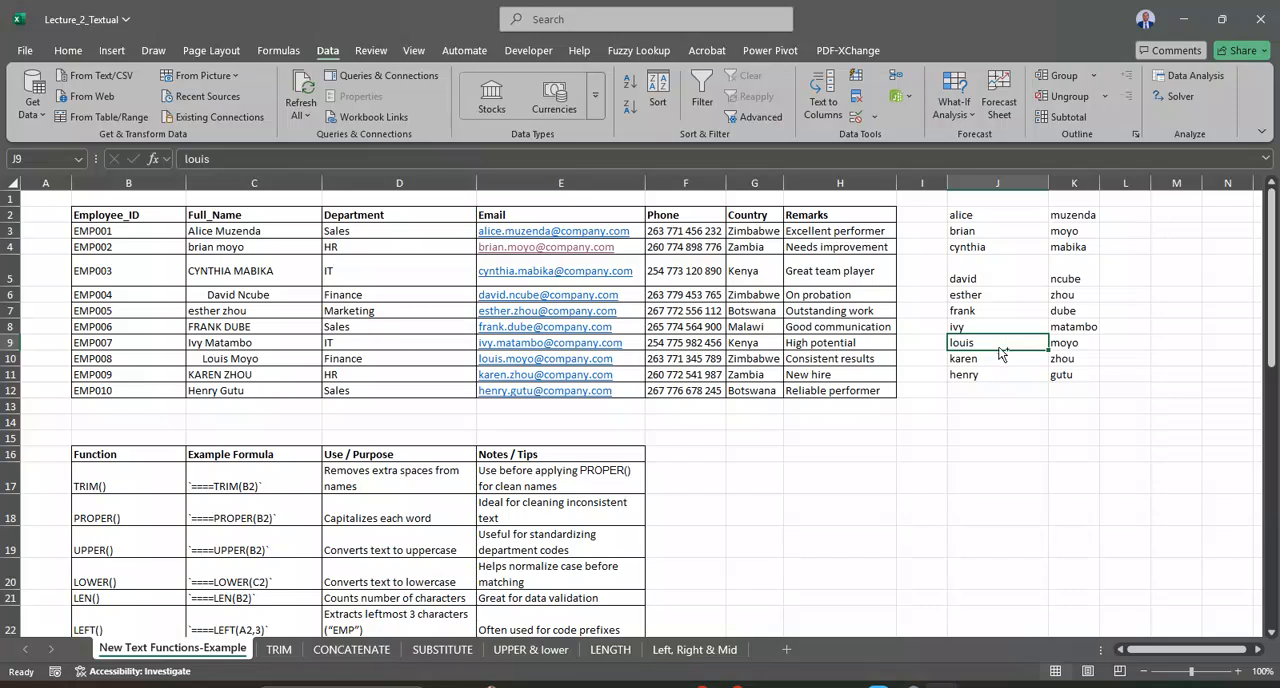
{"action": "key", "text": "ctrl+z"}
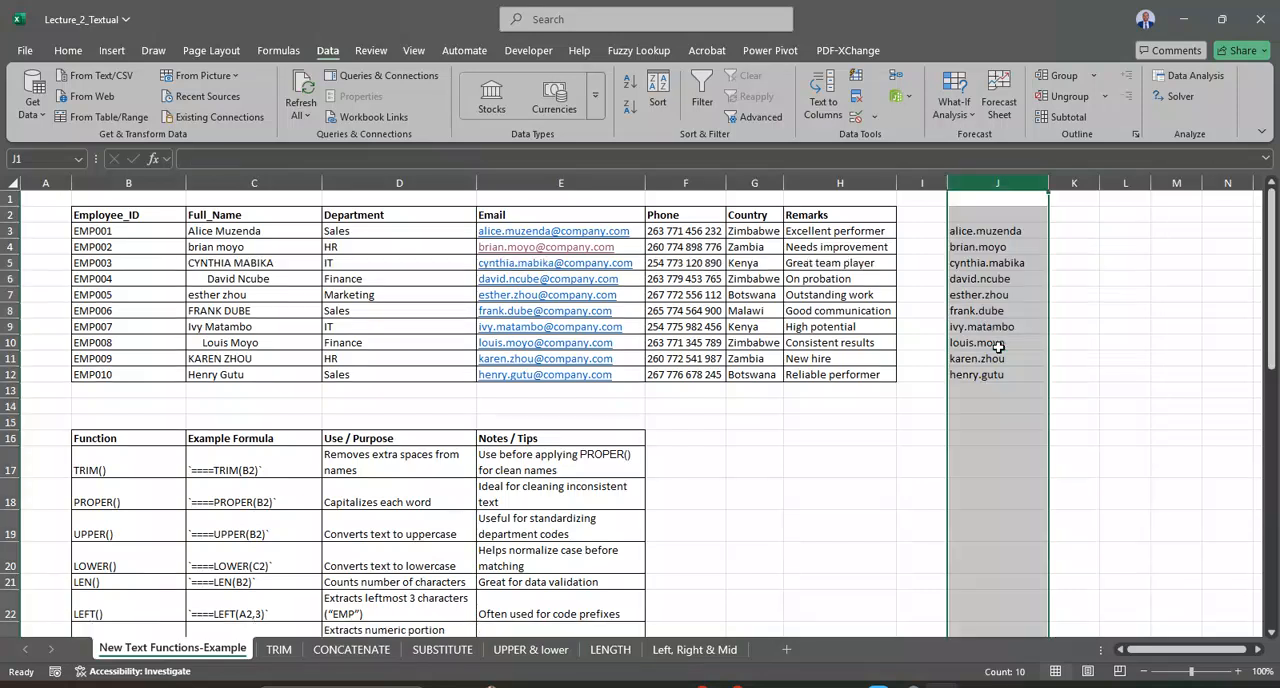
Step: Enter the header Text Before in J2 above the extracted names
{"action": "left_click", "coordinate": [987, 221]}
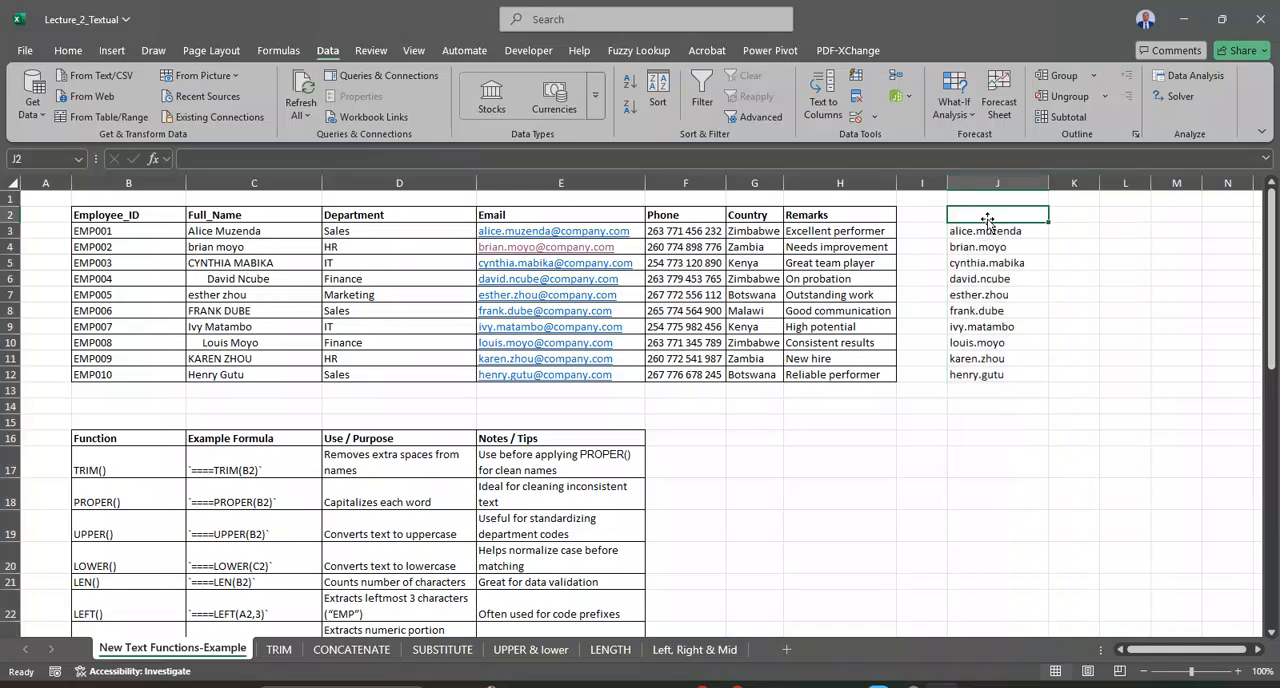
{"action": "type", "text": "Text Before"}
{"action": "key", "text": "Return"}
Step: Enter the header Text After in K2 and widen column K to fit it
{"action": "left_click", "coordinate": [1072, 213]}
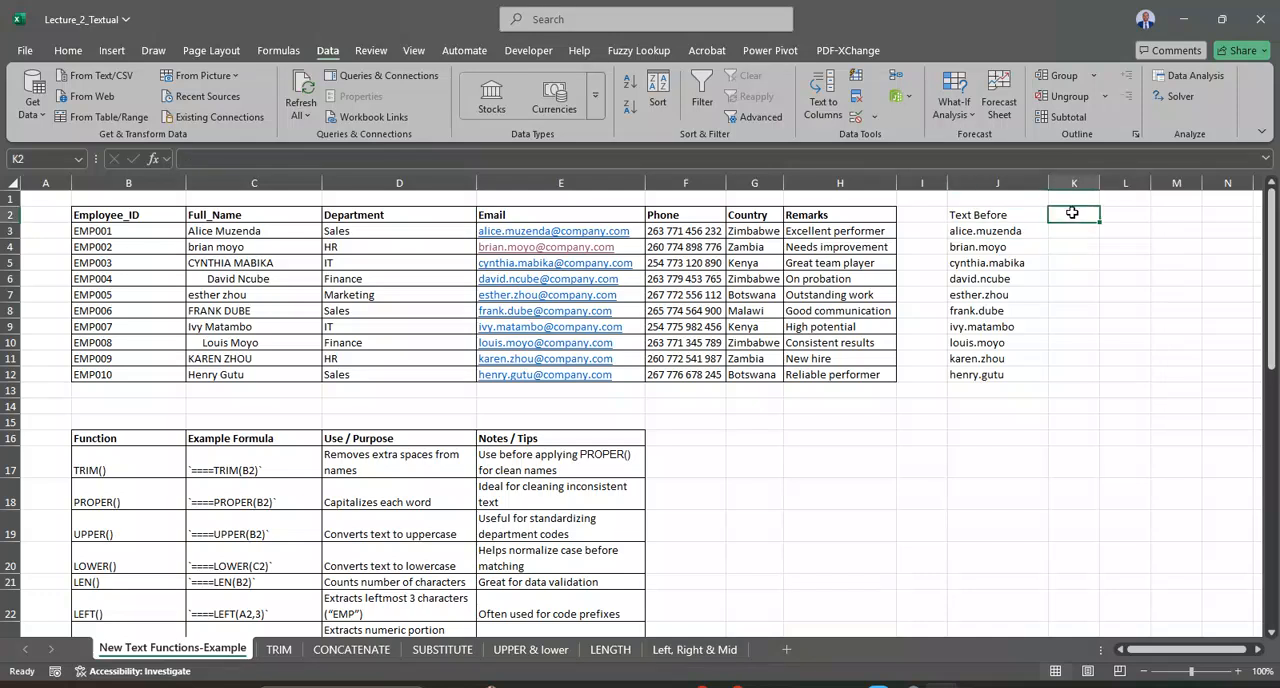
{"action": "type", "text": "Text After"}
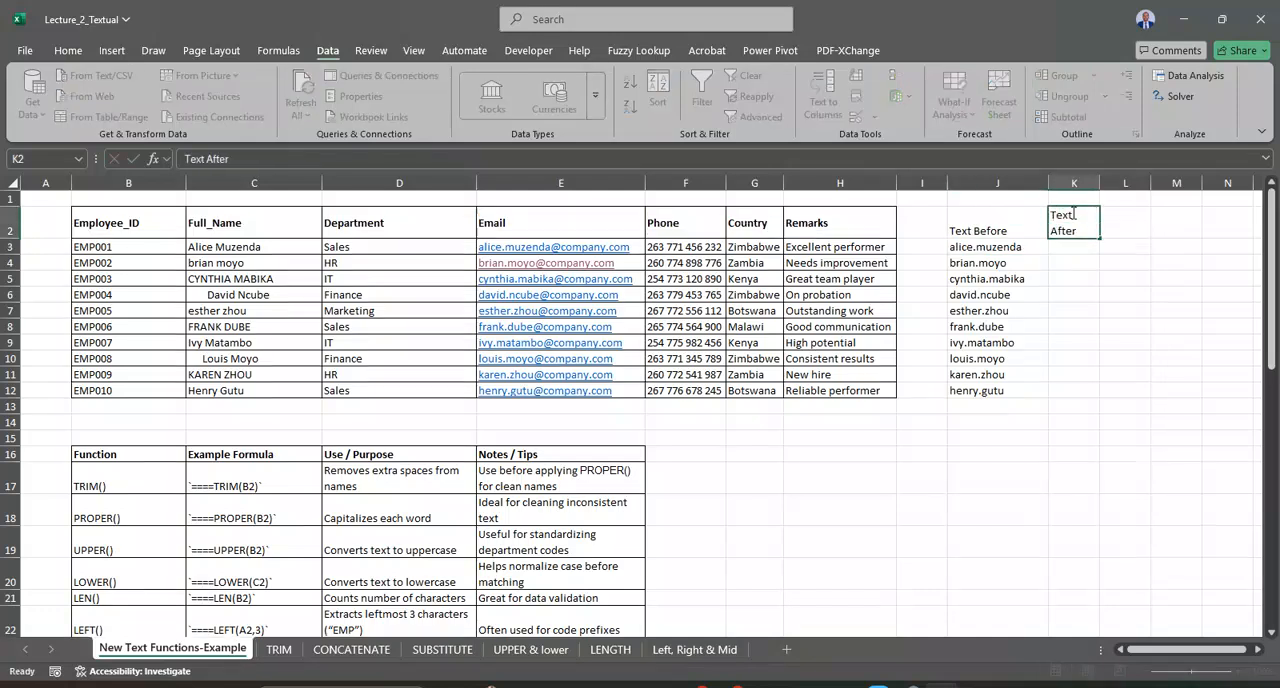
{"action": "key", "text": "Return"}
{"action": "left_click_drag", "start_coordinate": [1100, 183], "coordinate": [1128, 182]}
Step: Extract the email domain in K3 with =TEXTAFTER(E3,"@") and fill the formula down to K12
{"action": "type", "text": "="}
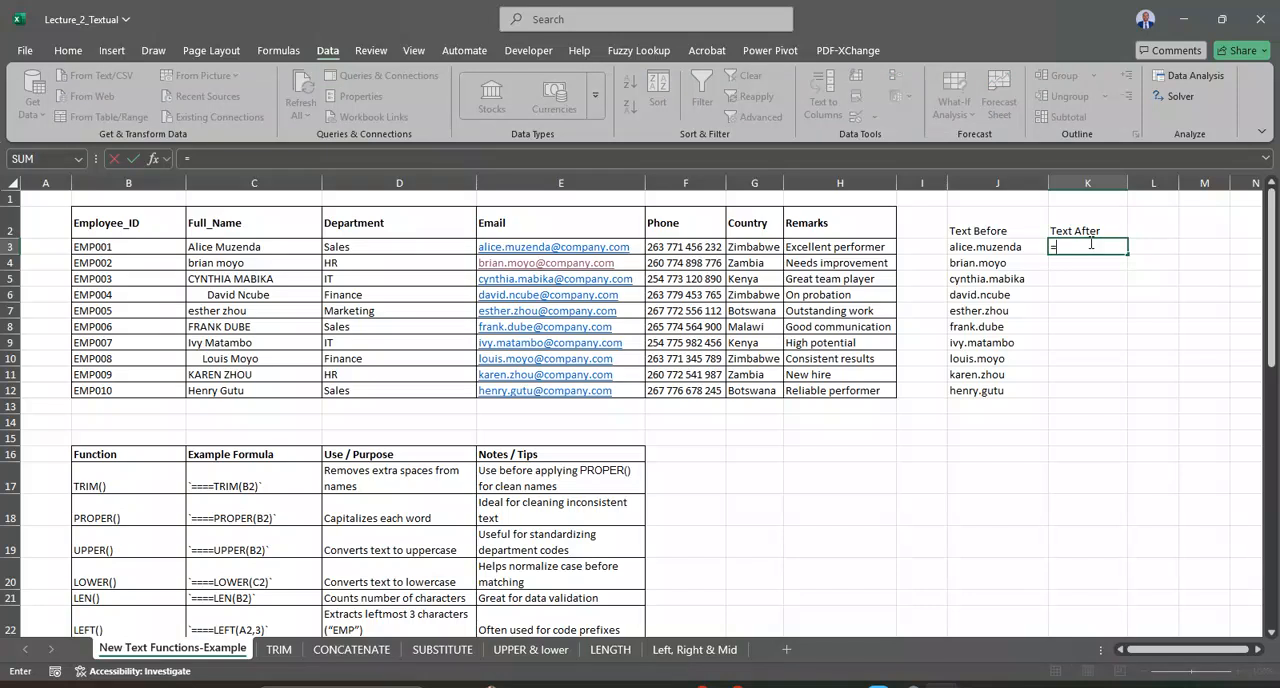
{"action": "type", "text": "text"}
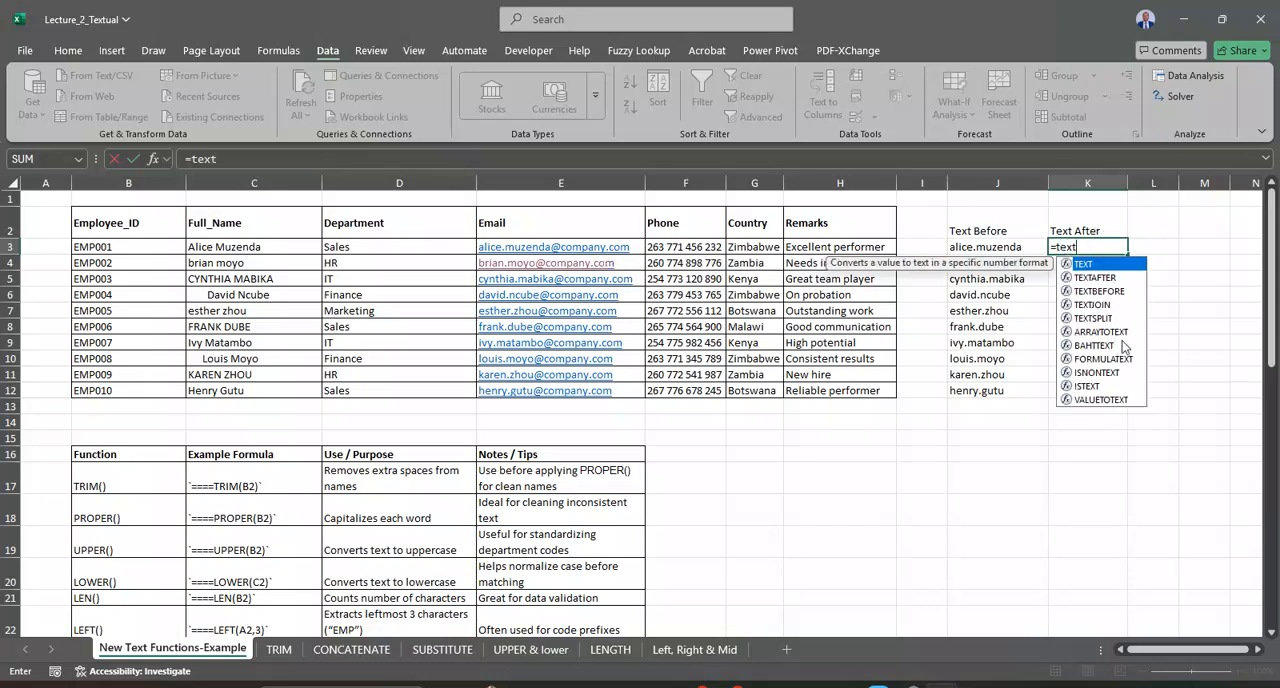
{"action": "double_click", "coordinate": [1106, 278]}
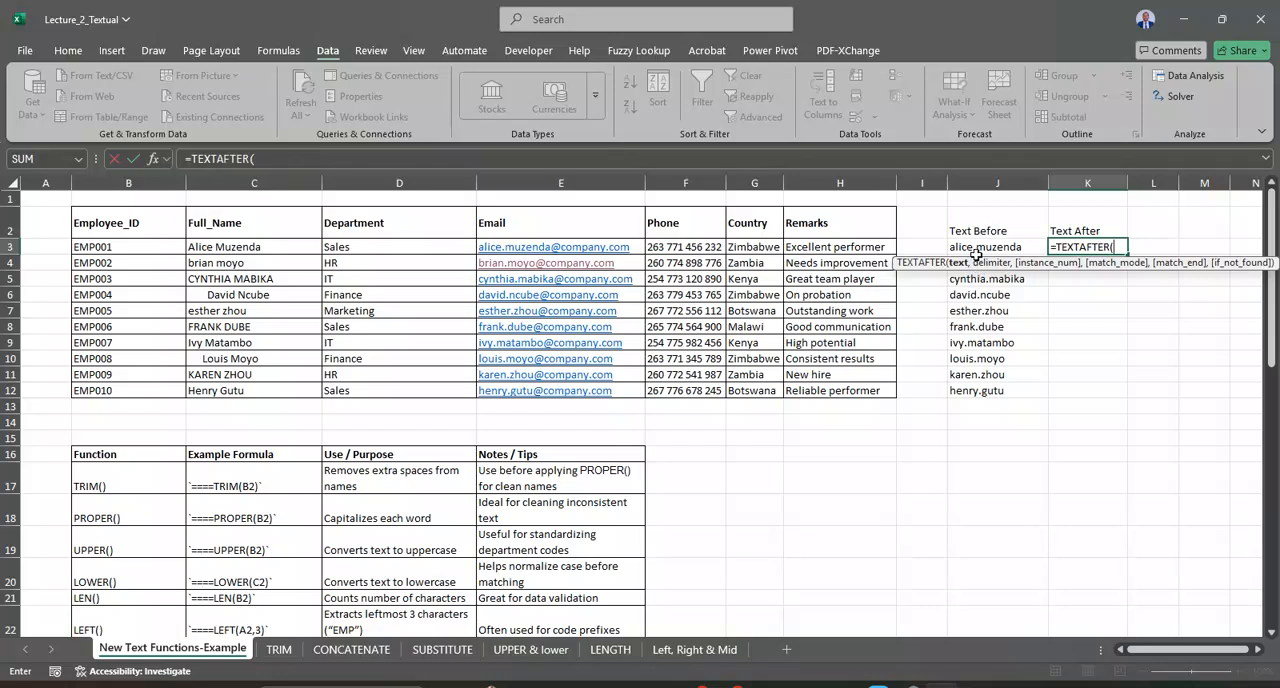
{"action": "left_click", "coordinate": [588, 246]}
{"action": "type", "text": ","}
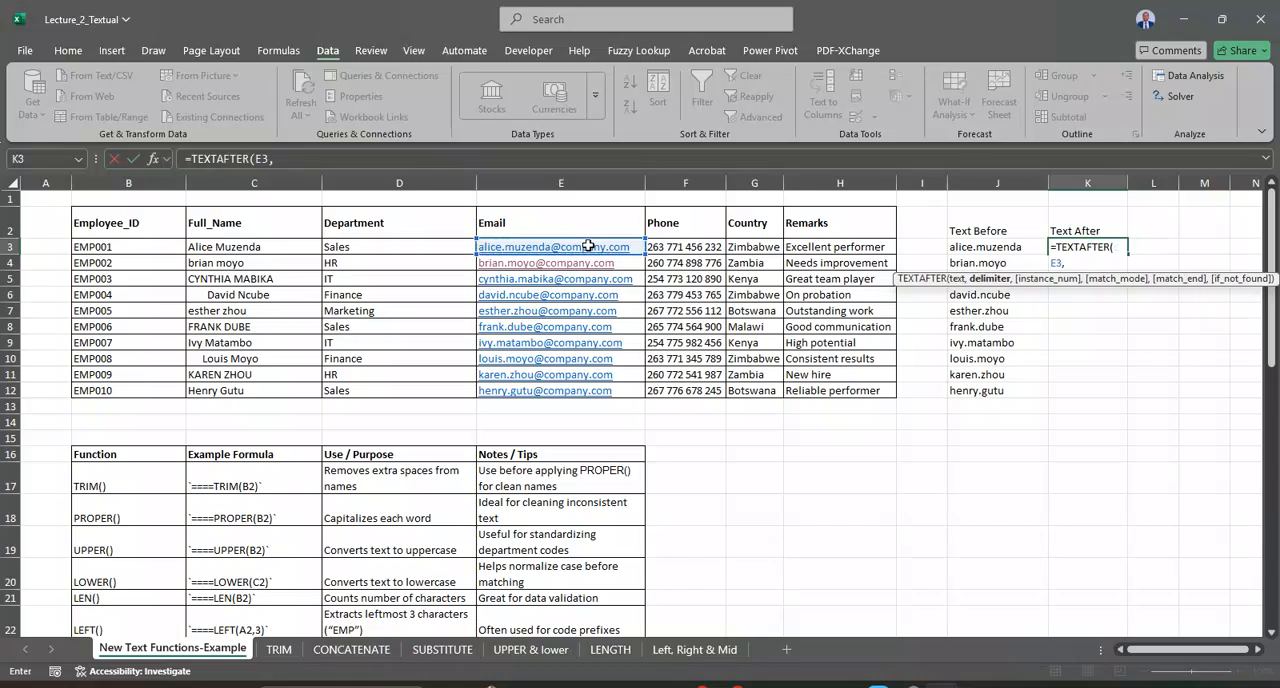
{"action": "type", "text": "\"@\")"}
{"action": "key", "text": "Return"}
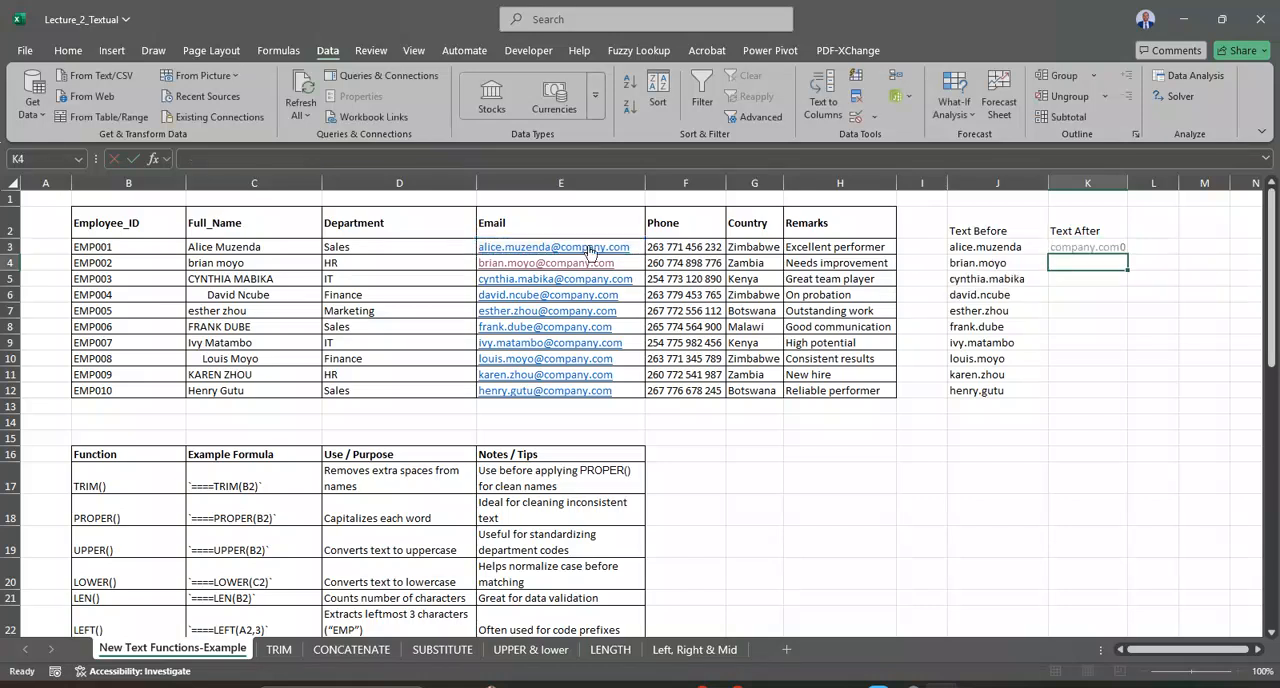
{"action": "left_click", "coordinate": [1118, 249]}
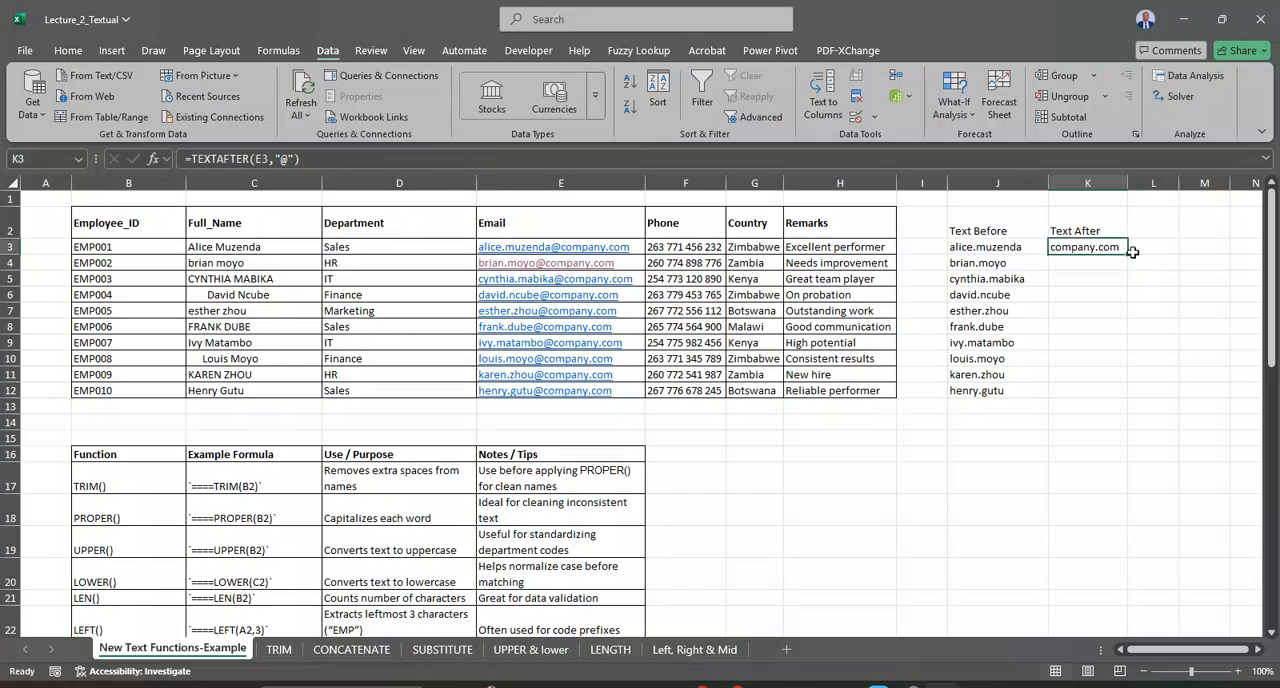
{"action": "double_click", "coordinate": [1127, 253]}
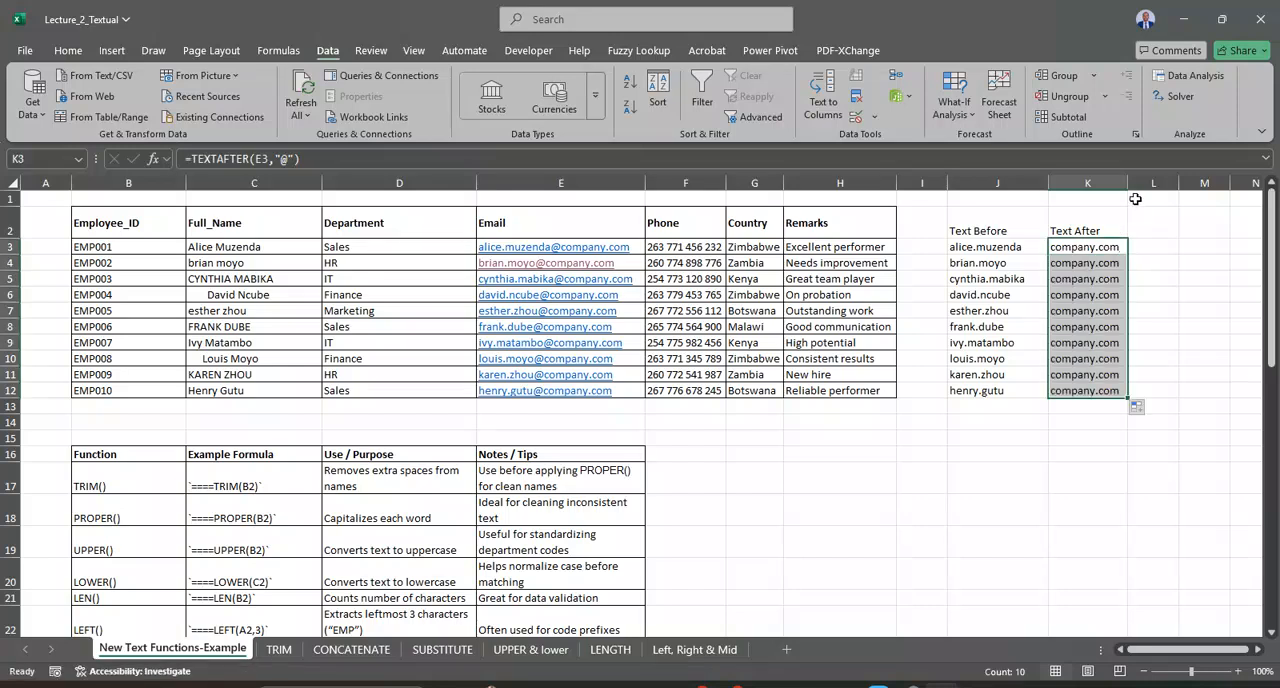
Step: Change the delimiter in the K3 TEXTAFTER formula to "EMP"
{"action": "left_click", "coordinate": [1099, 249]}
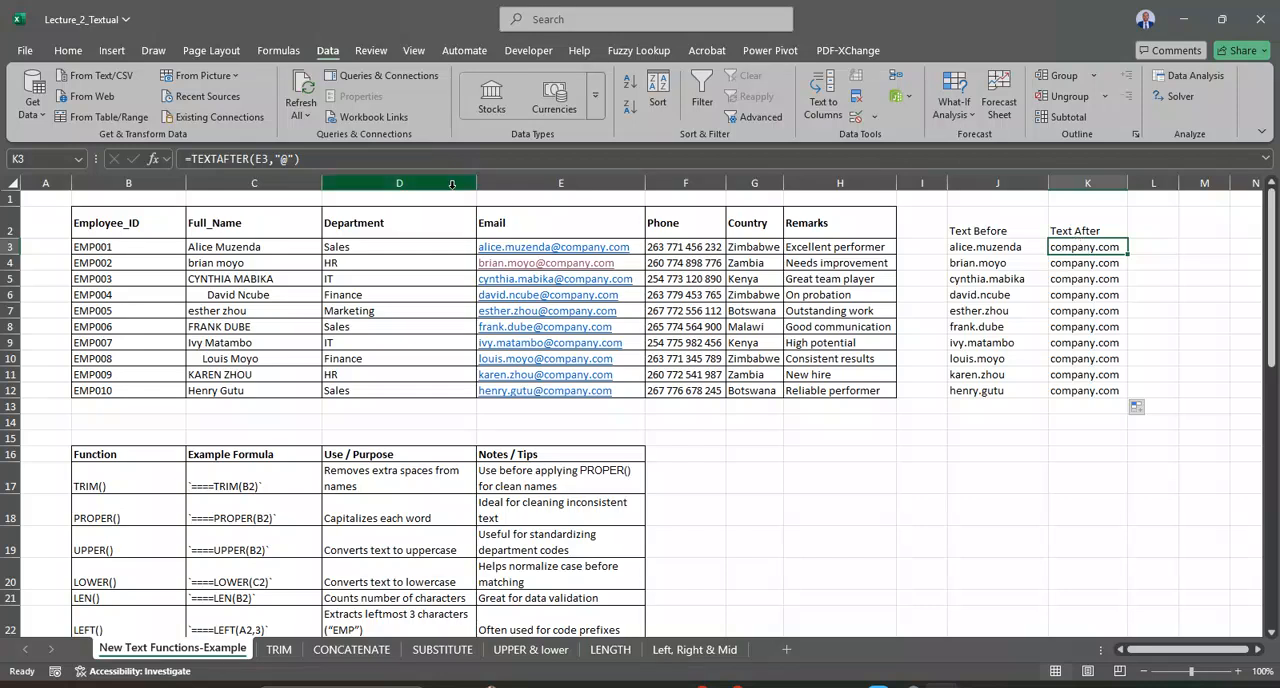
{"action": "left_click", "coordinate": [288, 158]}
{"action": "key", "text": "BackSpace"}
{"action": "type", "text": "EMP"}
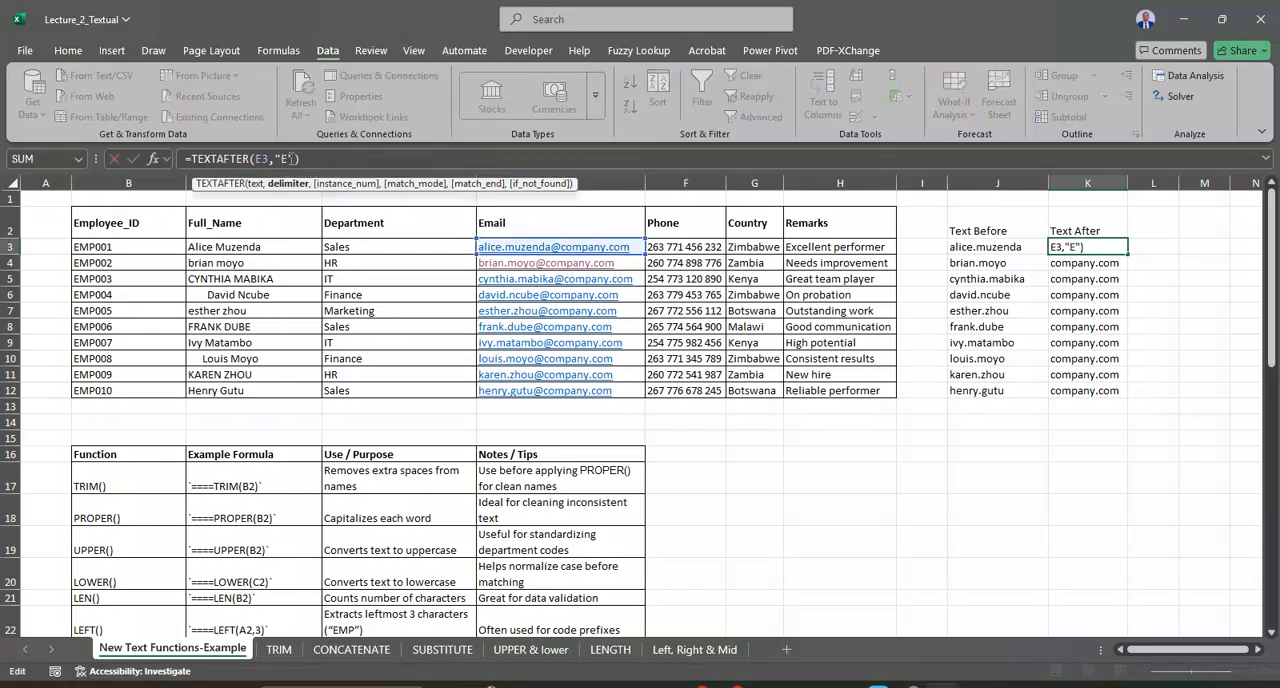
{"action": "key", "text": "Return"}
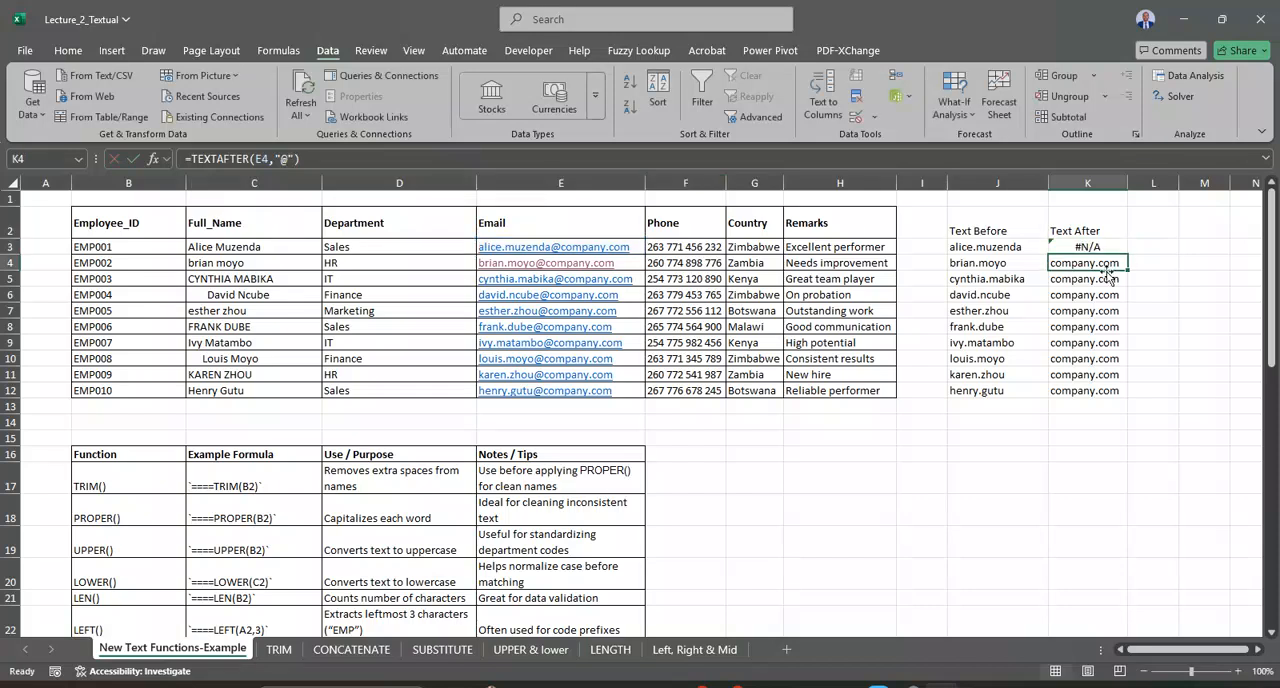
{"action": "left_click", "coordinate": [1084, 247]}
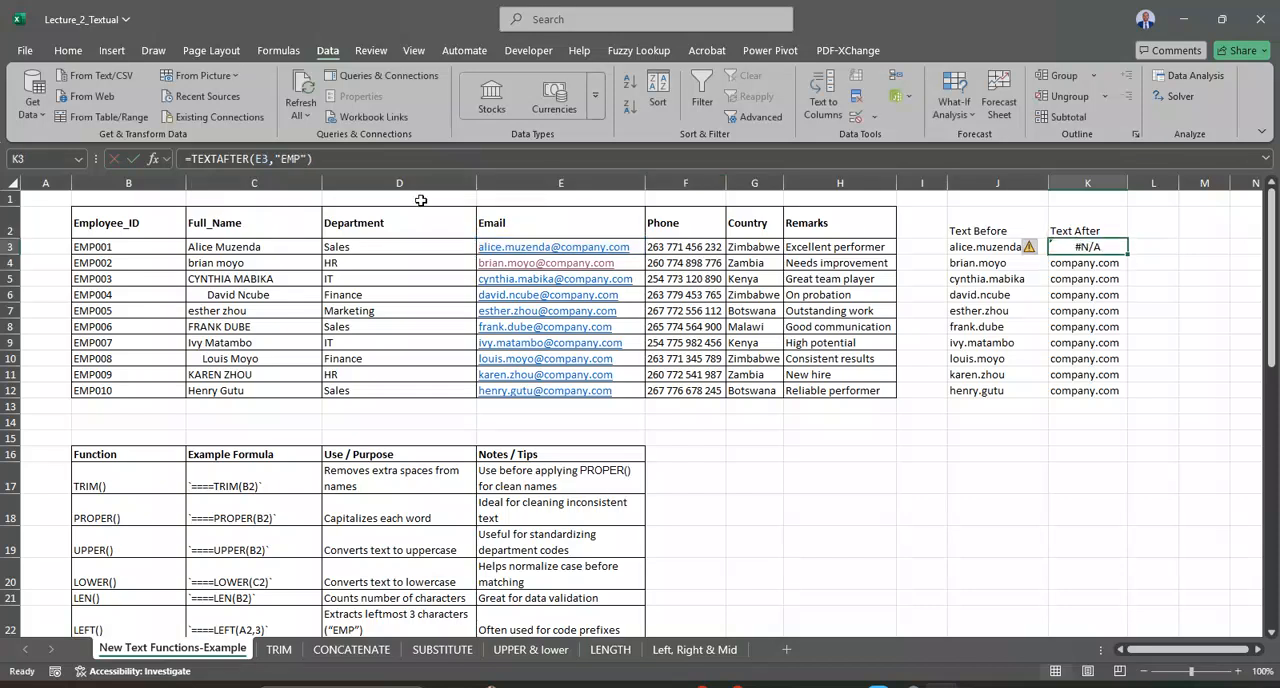
{"action": "left_click", "coordinate": [296, 159]}
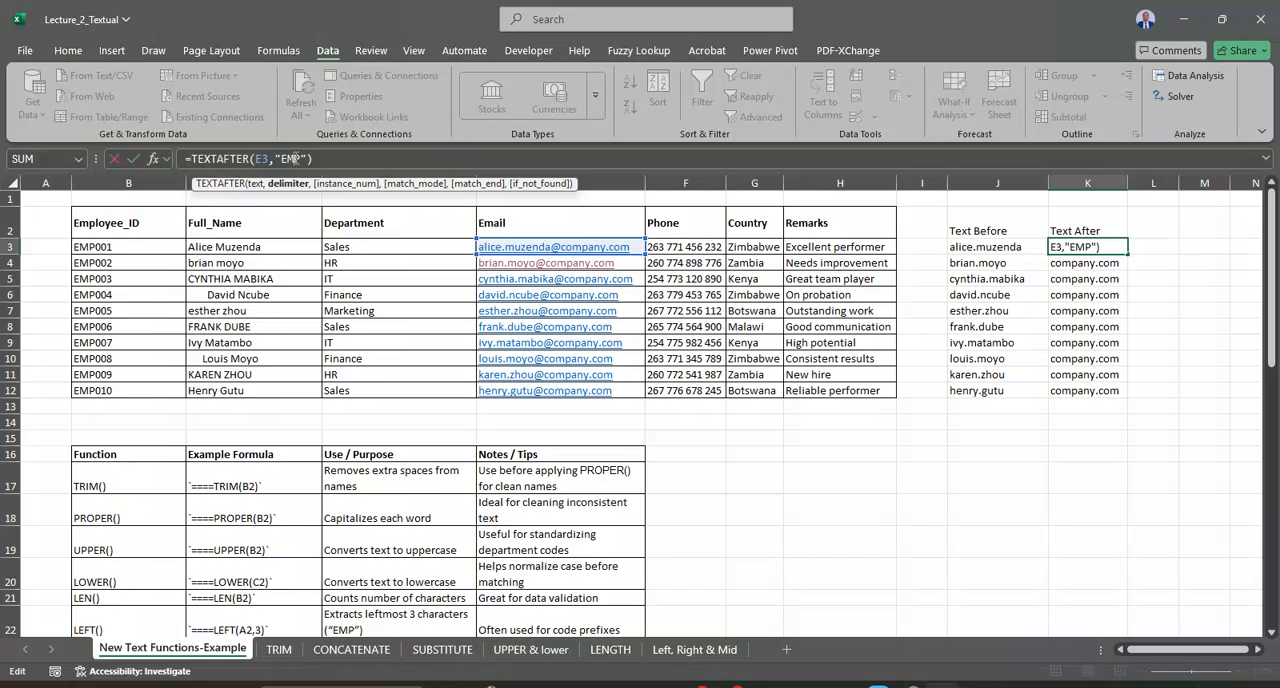
{"action": "key", "text": "Return"}
Step: Point the K3 TEXTAFTER formula at the employee ID in B3 and fill it down to K12
{"action": "left_click", "coordinate": [1106, 245]}
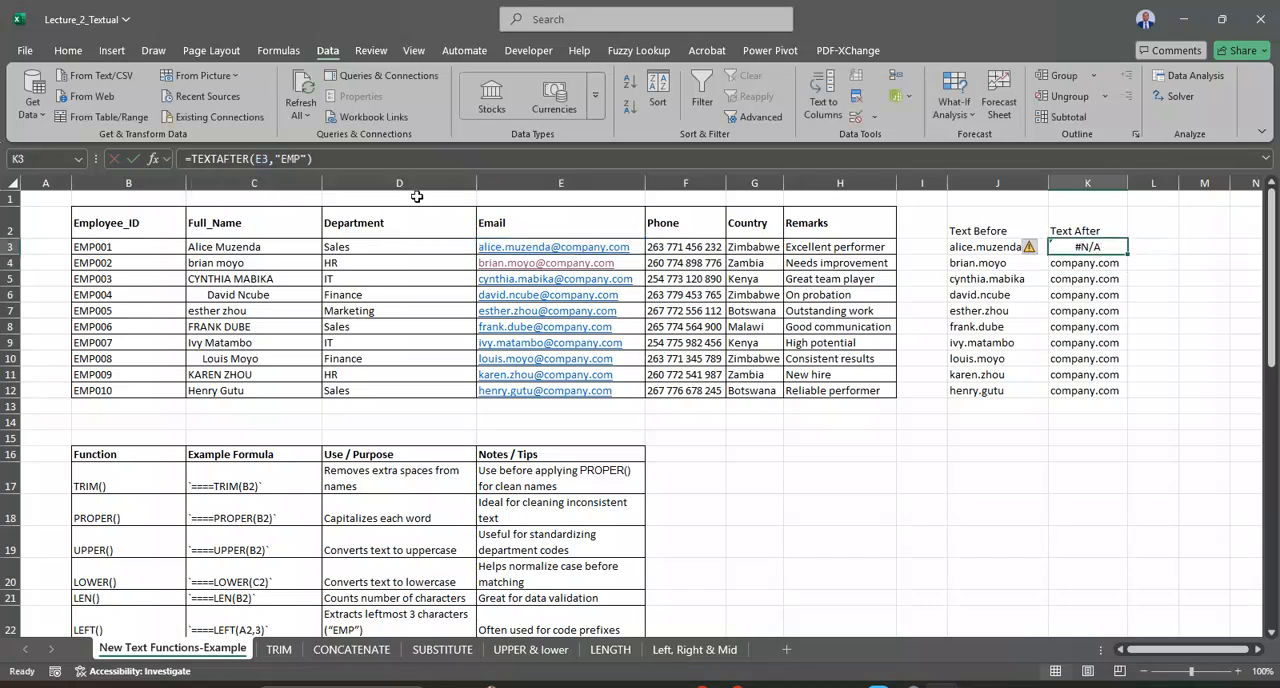
{"action": "left_click", "coordinate": [265, 158]}
{"action": "double_click", "coordinate": [259, 158]}
{"action": "type", "text": "B3"}
{"action": "key", "text": "Return"}
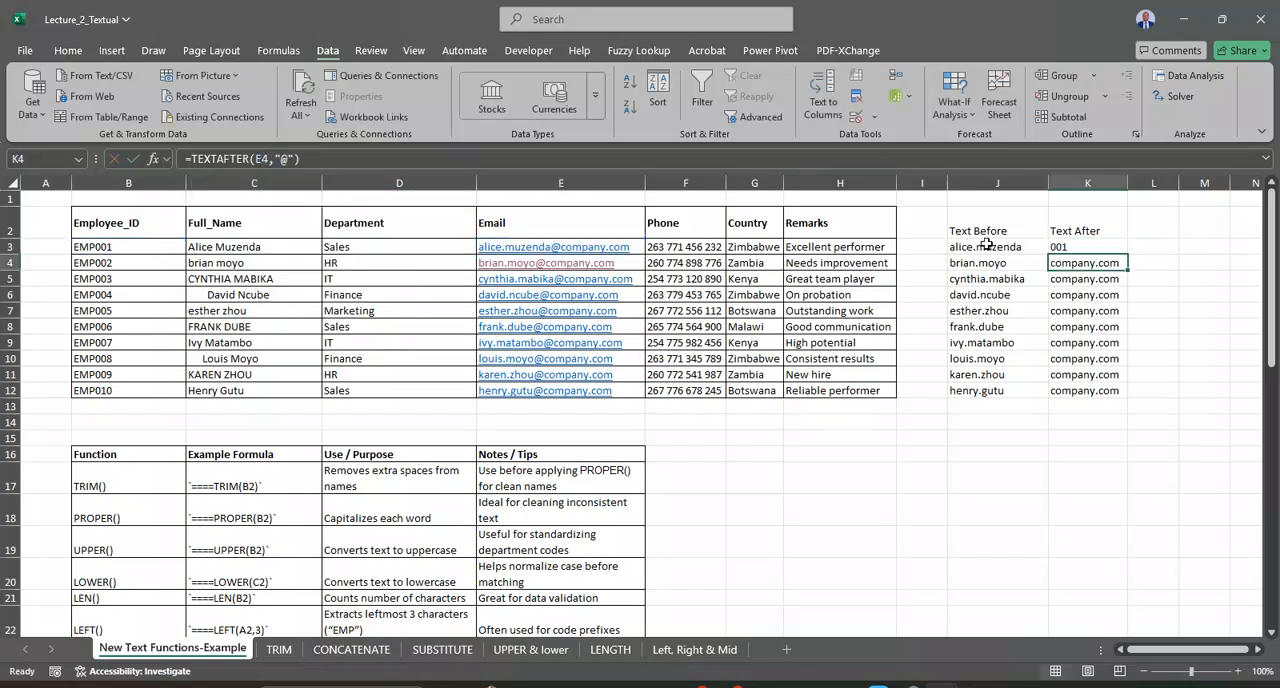
{"action": "left_click", "coordinate": [1080, 247]}
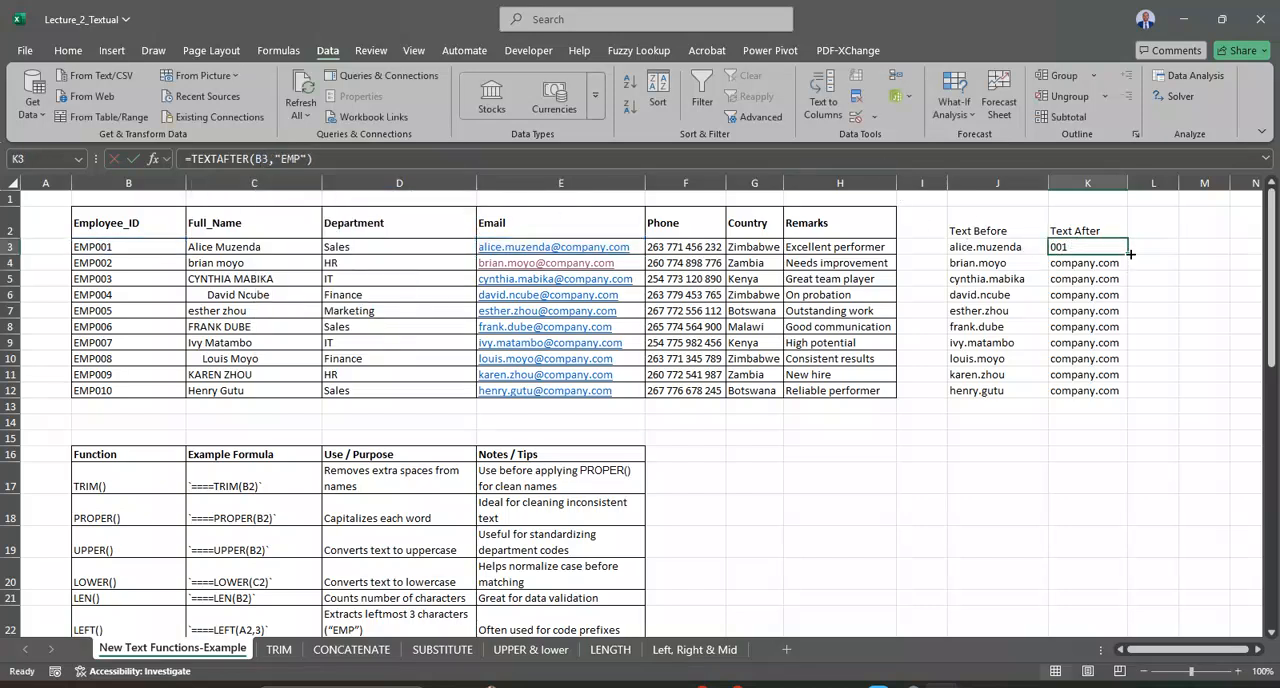
{"action": "double_click", "coordinate": [1129, 255]}
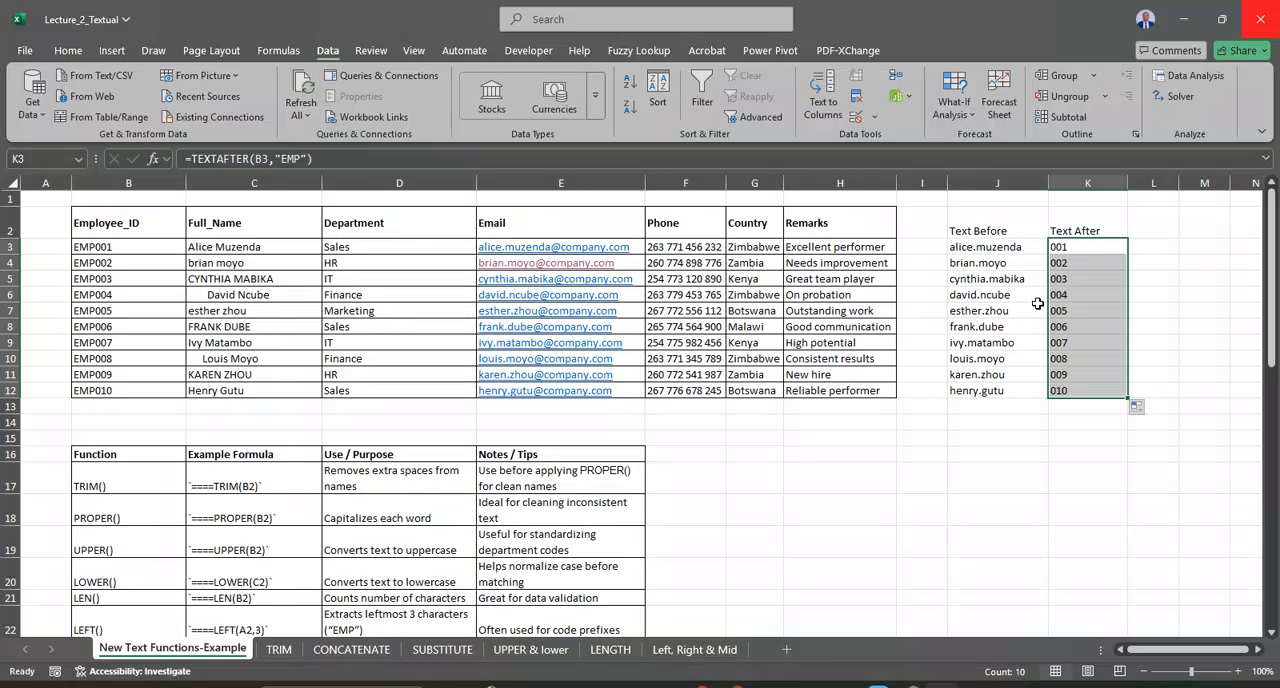
Step: Check the Text Before and Text After columns, and look through the function reference table below the employee data
{"action": "left_click", "coordinate": [1066, 247]}
{"action": "left_click", "coordinate": [1016, 232]}
{"action": "left_click", "coordinate": [1072, 236]}
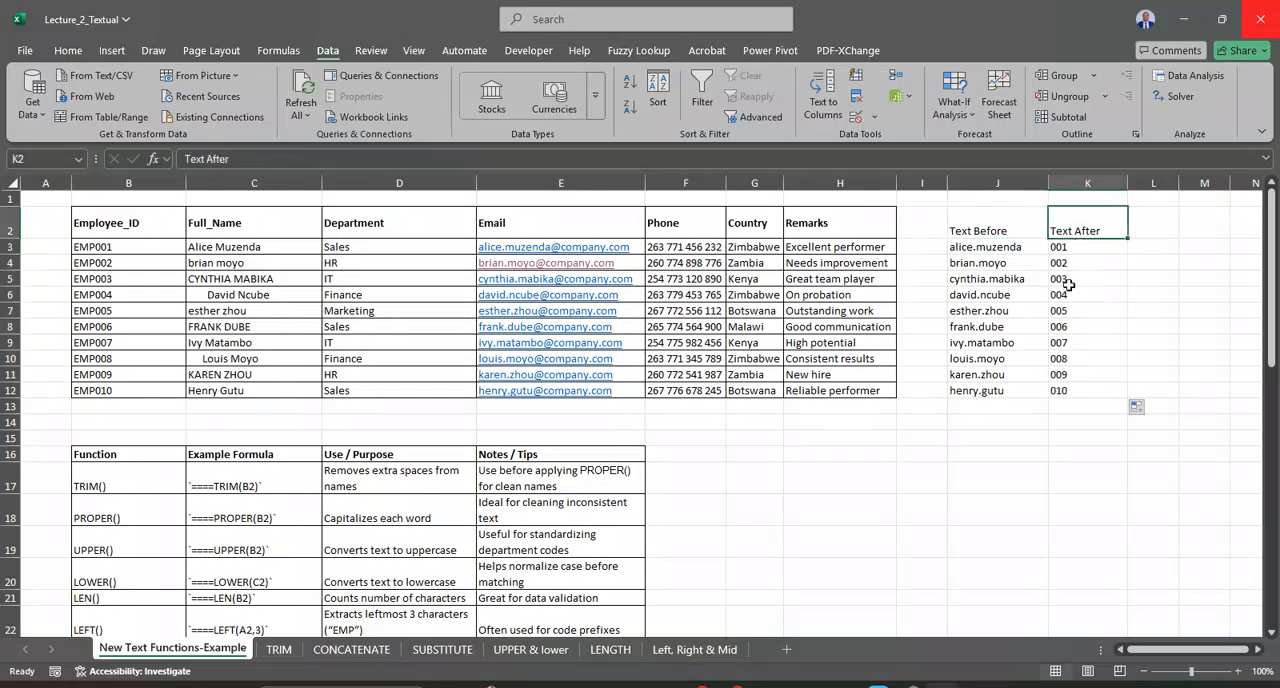
{"action": "scroll", "coordinate": [1030, 355], "scroll_direction": "down", "scroll_amount": 1}
{"action": "scroll", "coordinate": [1030, 355], "scroll_direction": "down", "scroll_amount": 5}
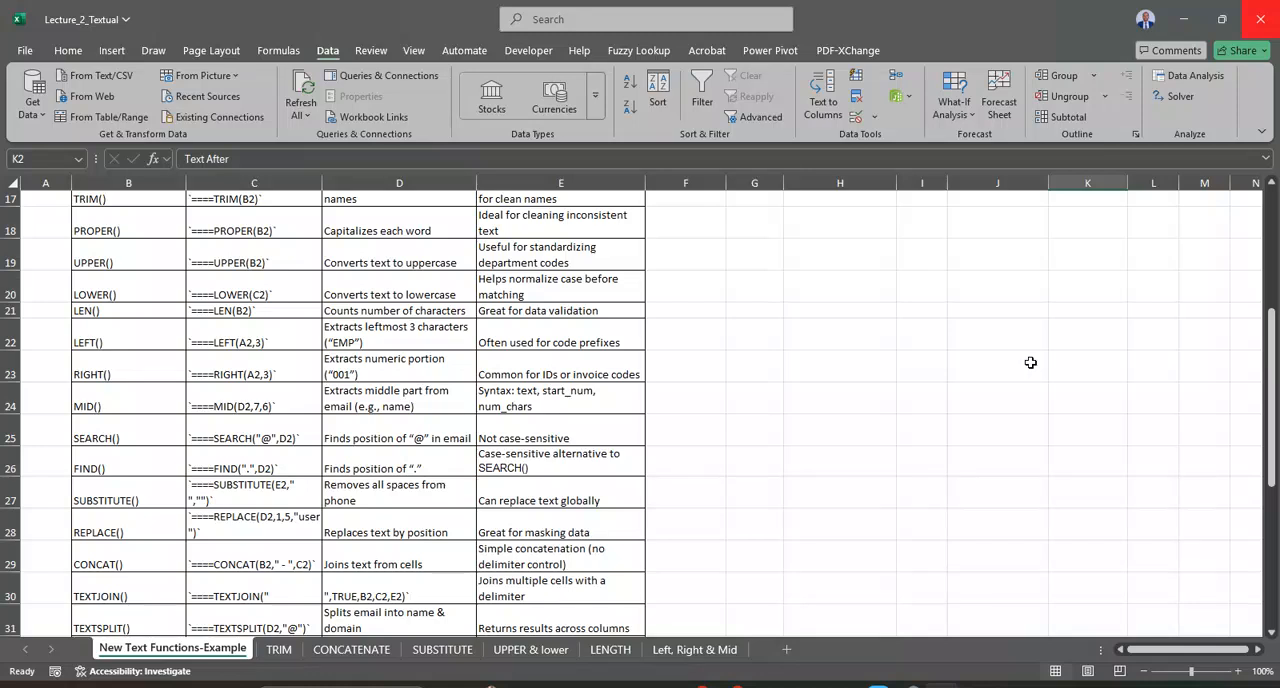
{"action": "scroll", "coordinate": [1030, 362], "scroll_direction": "down", "scroll_amount": 1}
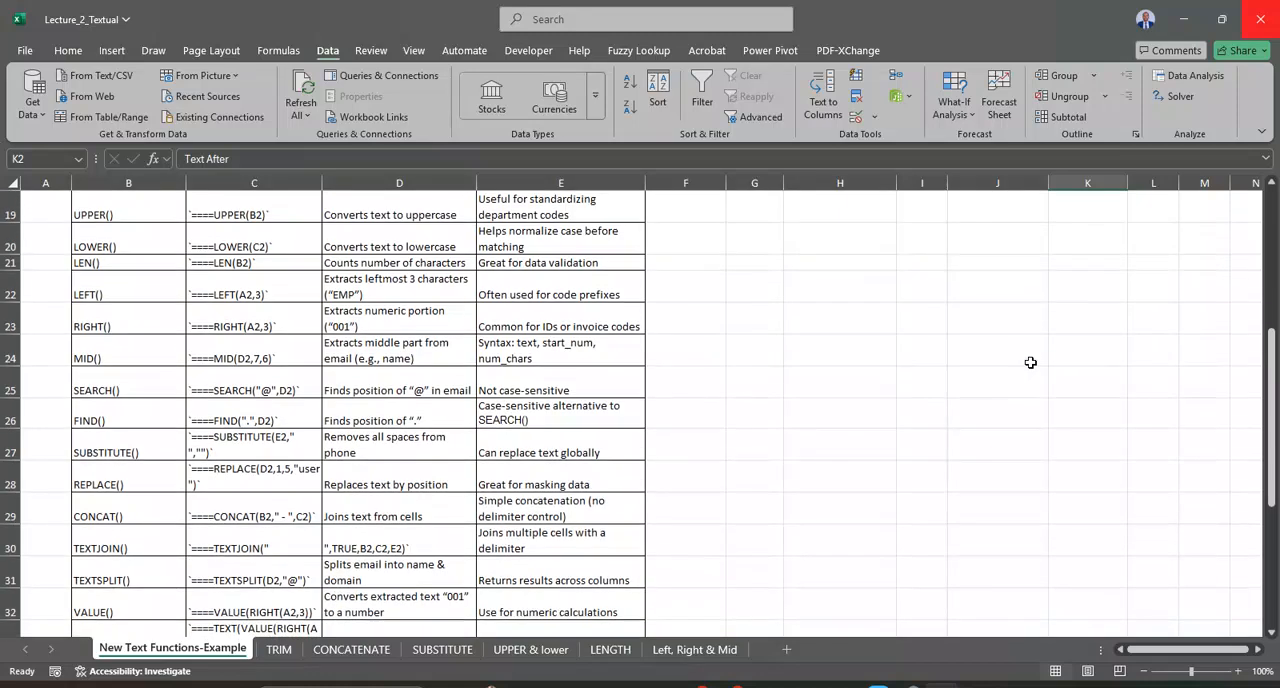
Step: Extend the TEXTJOIN() entry in B30 of the function reference table to read TEXTJOIN()/textb4/after
{"action": "scroll", "coordinate": [1030, 362], "scroll_direction": "down", "scroll_amount": 1}
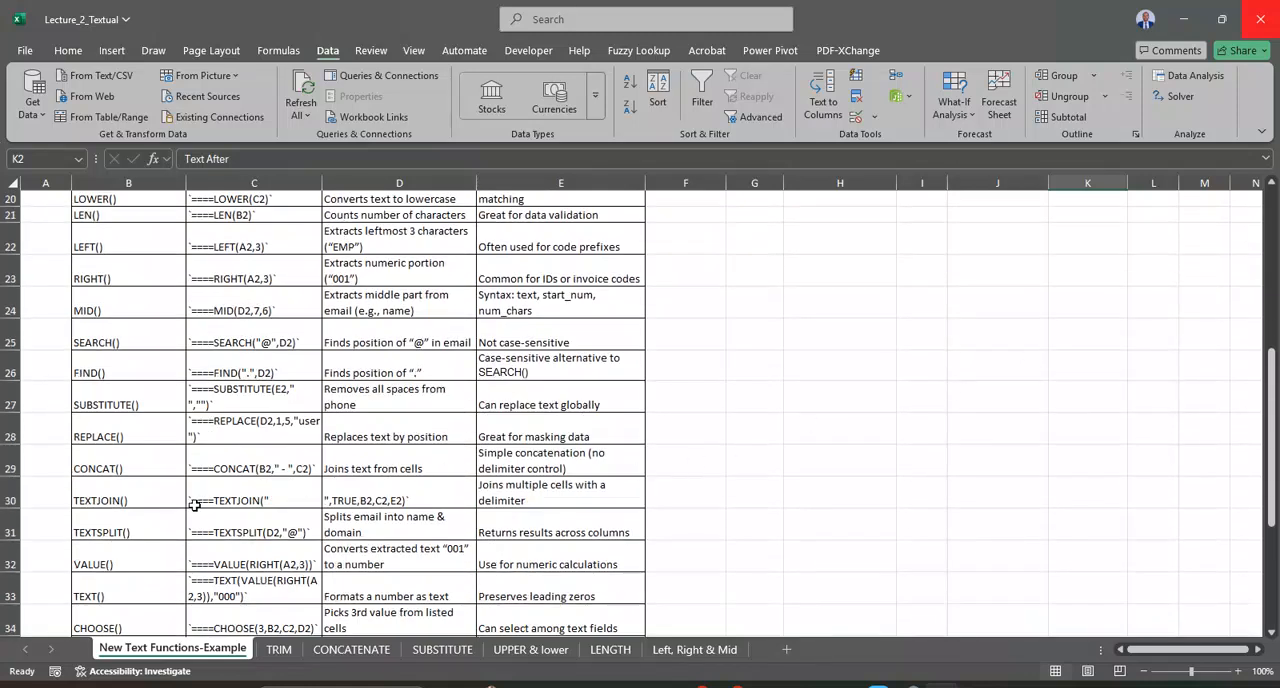
{"action": "scroll", "coordinate": [138, 480], "scroll_direction": "up", "scroll_amount": 1}
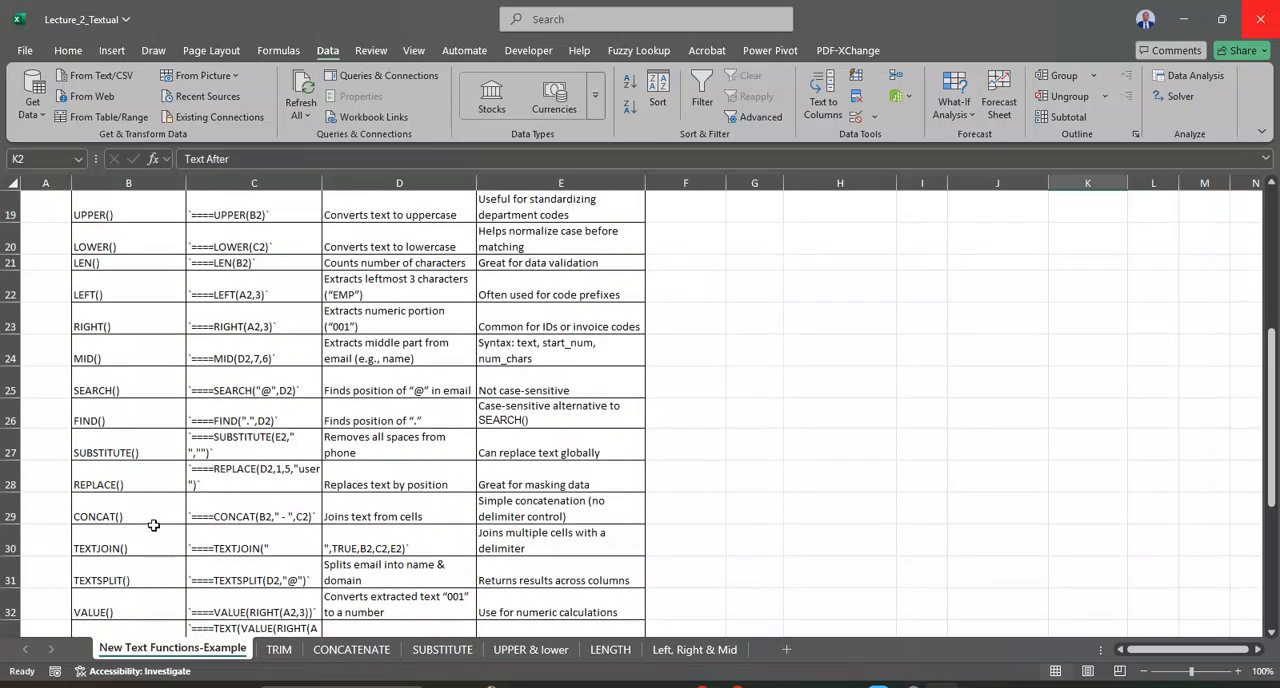
{"action": "left_click", "coordinate": [148, 508]}
{"action": "double_click", "coordinate": [155, 547]}
{"action": "type", "text": "/"}
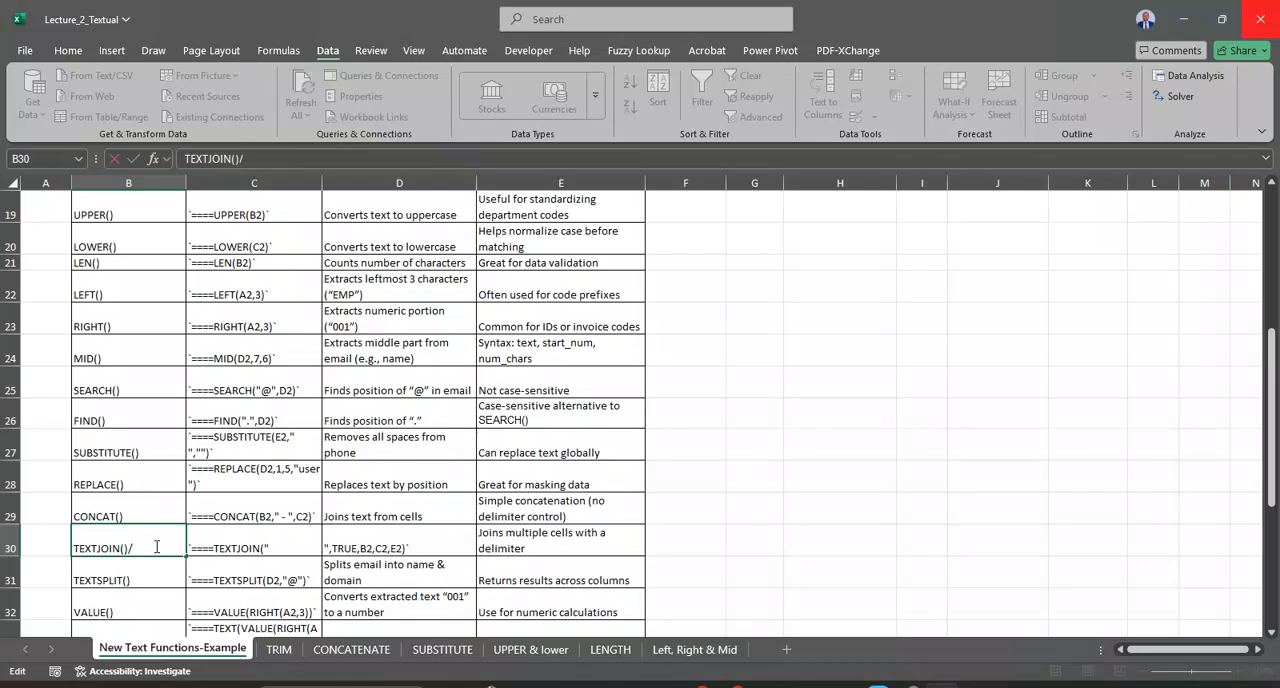
{"action": "type", "text": "textb4/after"}
{"action": "key", "text": "Return"}
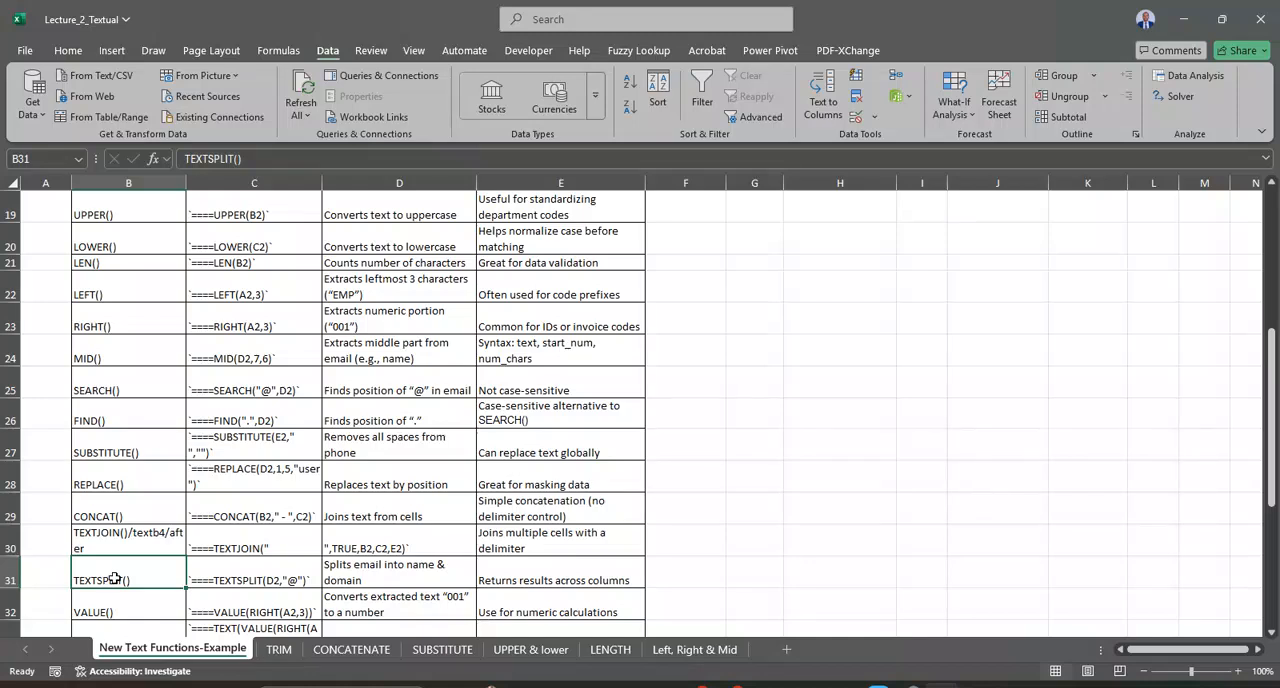
Step: Add the header "Text split" in L2 beside the Text After column
{"action": "scroll", "coordinate": [793, 440], "scroll_direction": "up", "scroll_amount": 2}
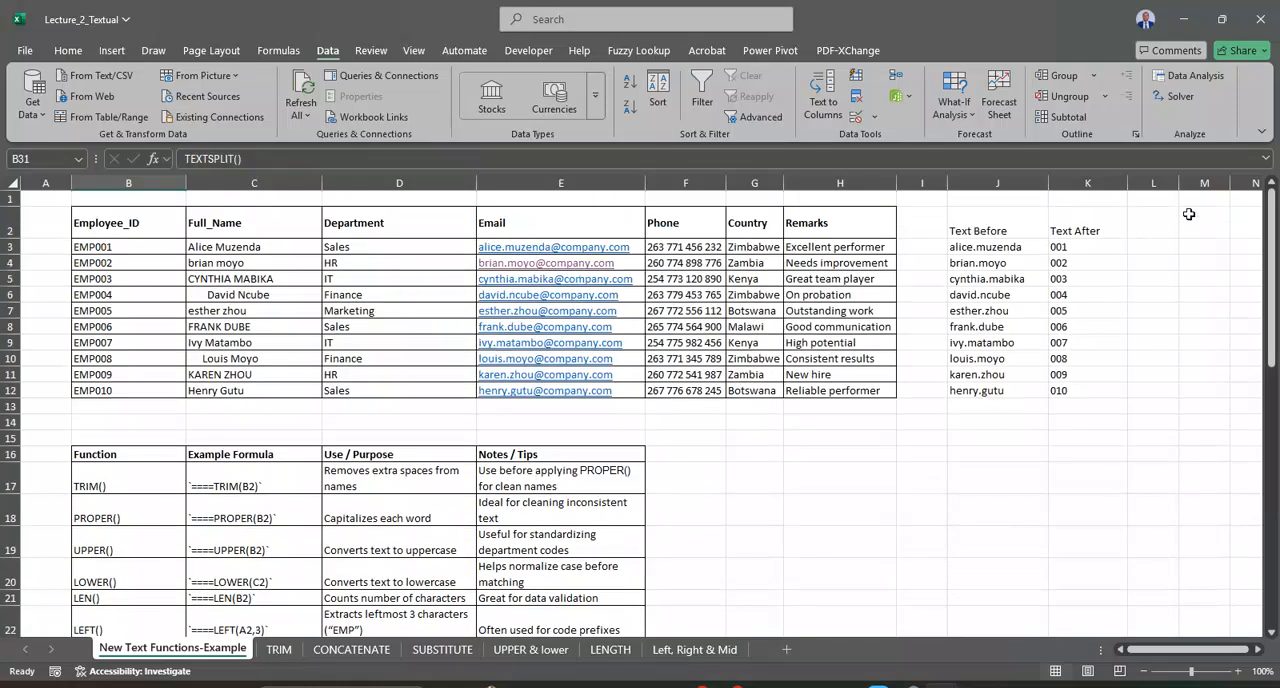
{"action": "left_click", "coordinate": [1140, 216]}
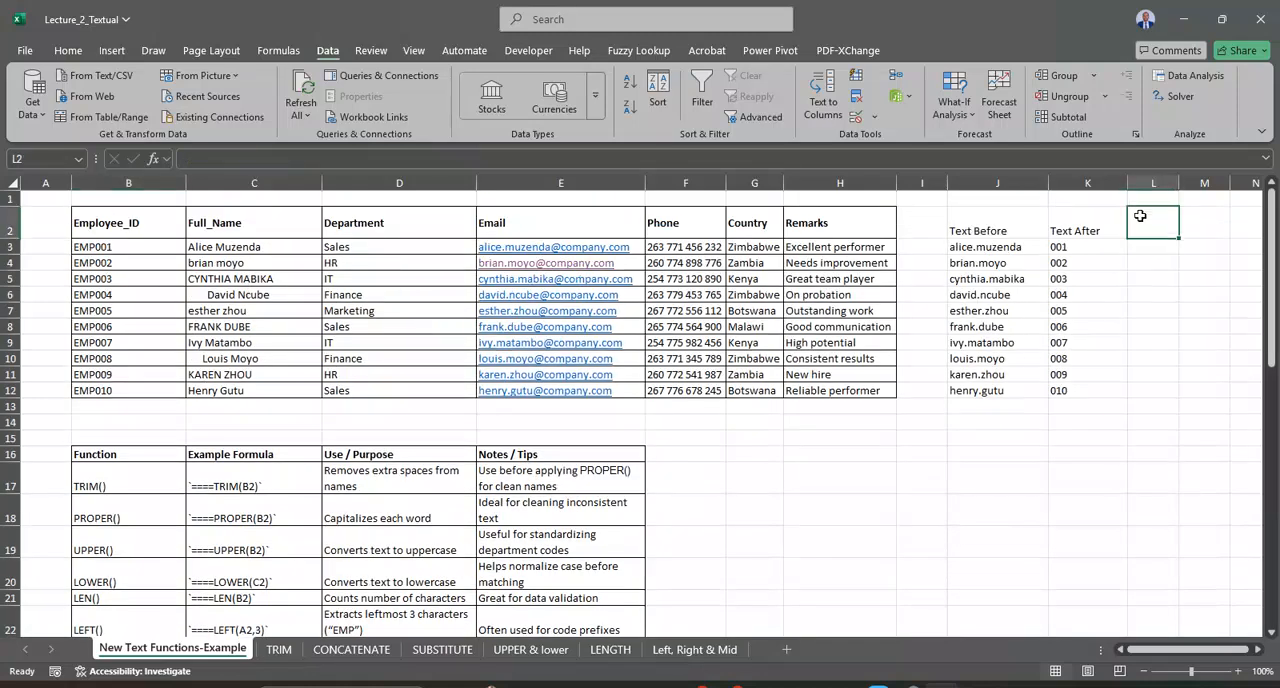
{"action": "type", "text": "Text split"}
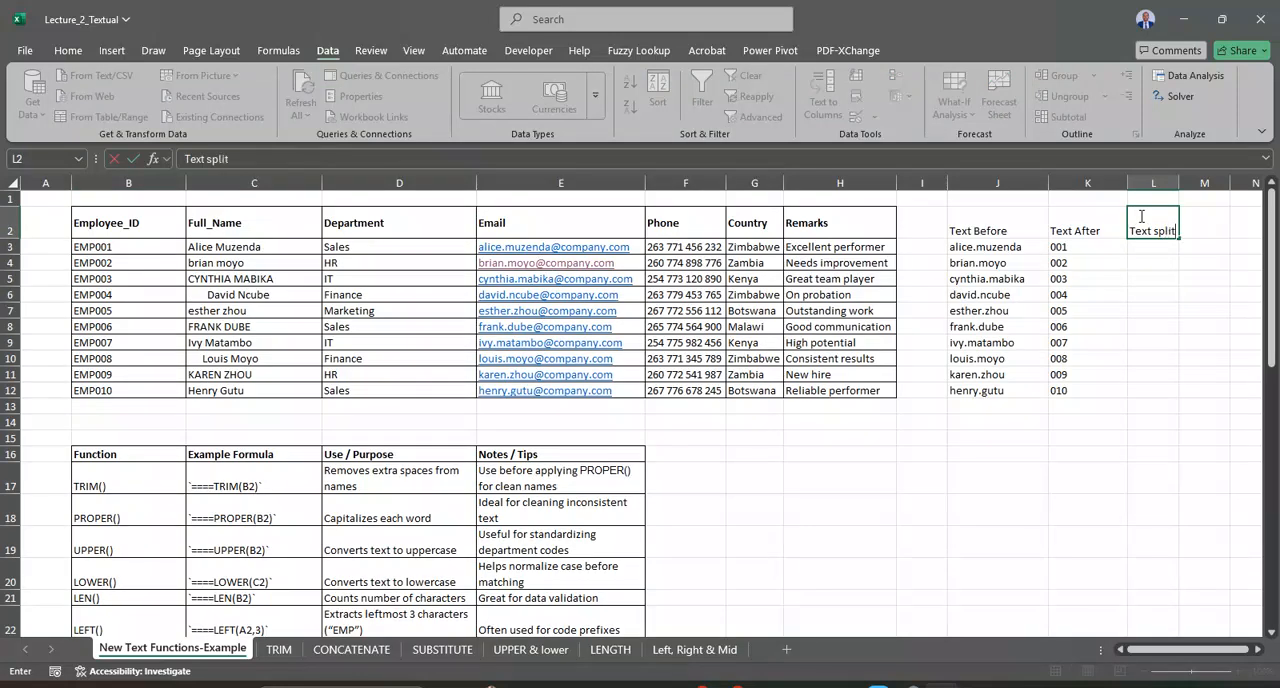
{"action": "key", "text": "Return"}
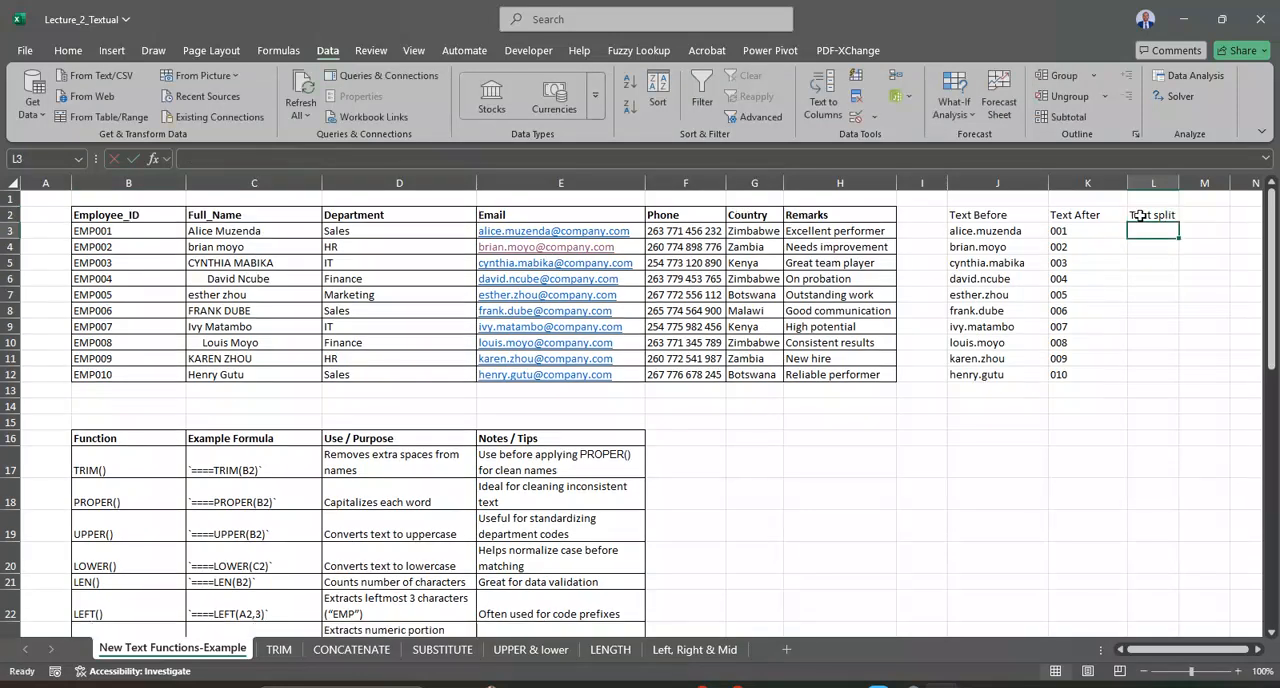
Step: Split the email in E3 into name and domain by entering =TEXTSPLIT(E3,"@") in L3
{"action": "type", "text": "="}
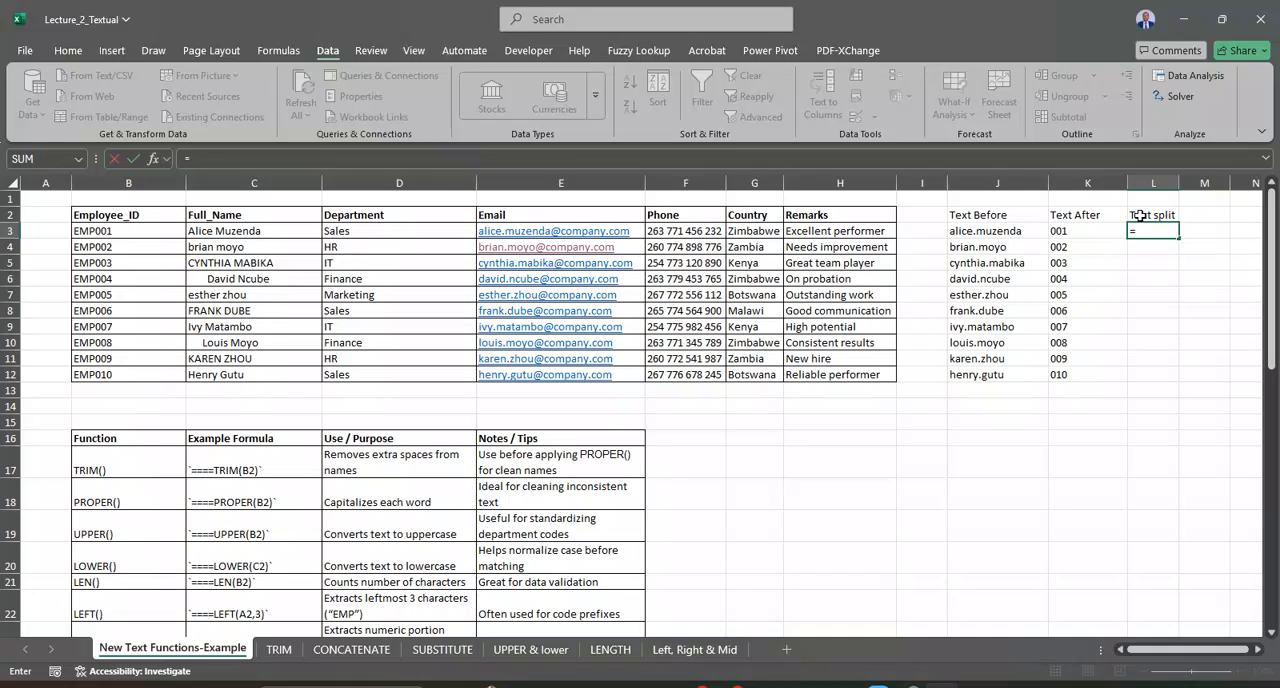
{"action": "type", "text": "tex"}
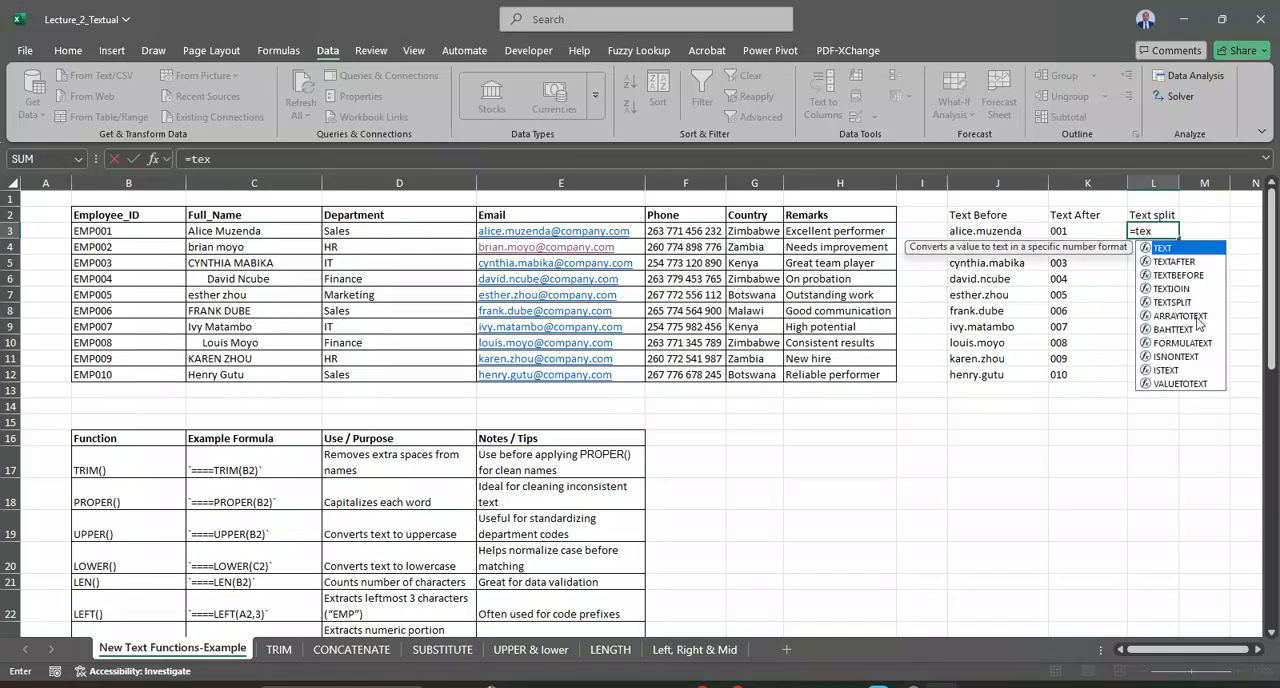
{"action": "double_click", "coordinate": [1172, 302]}
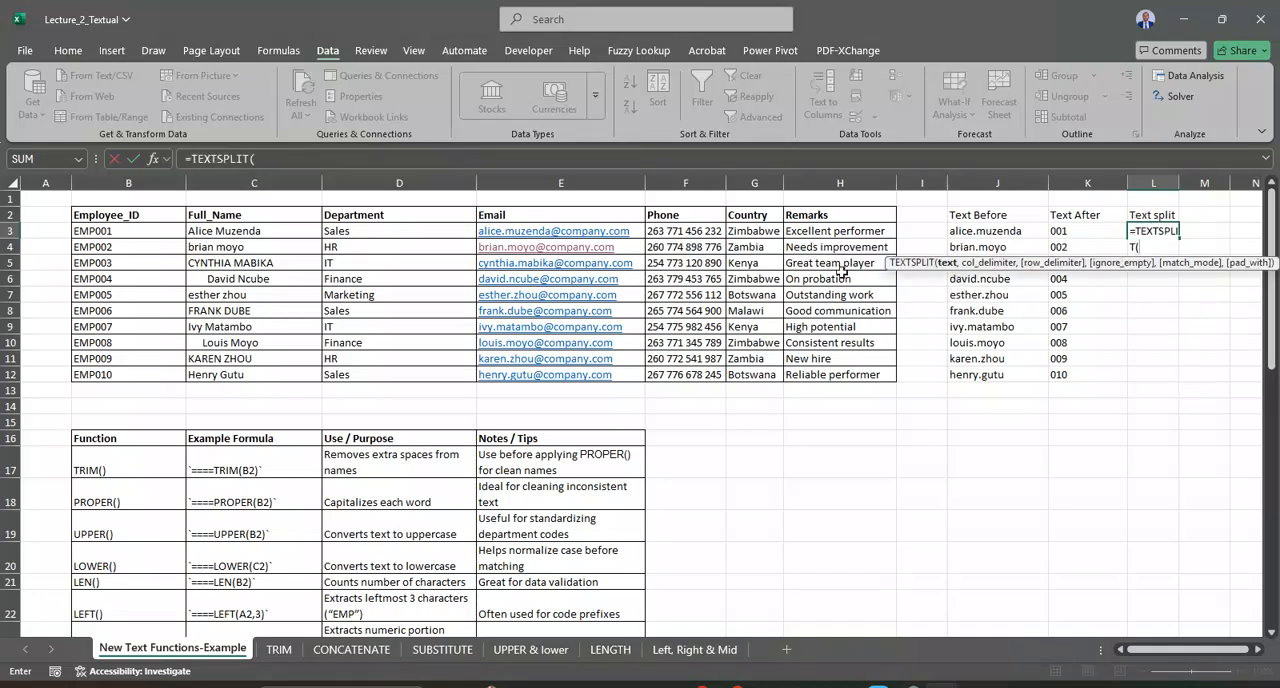
{"action": "left_click", "coordinate": [549, 230]}
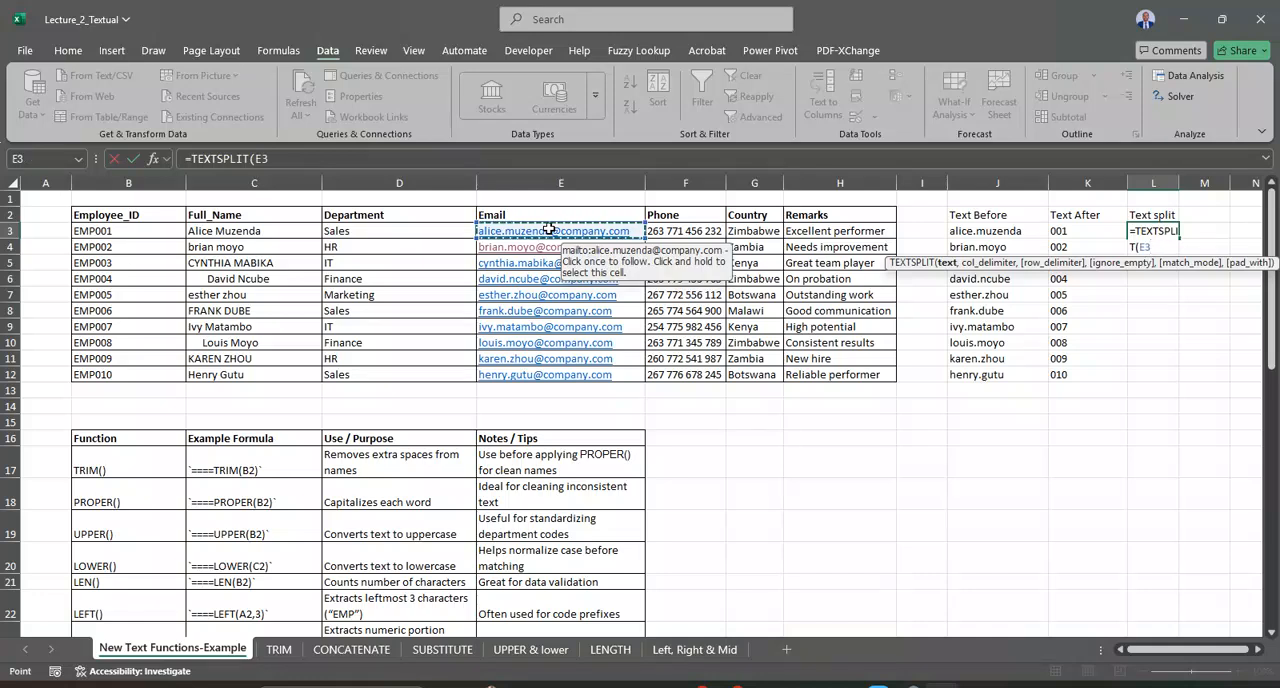
{"action": "type", "text": ",\""}
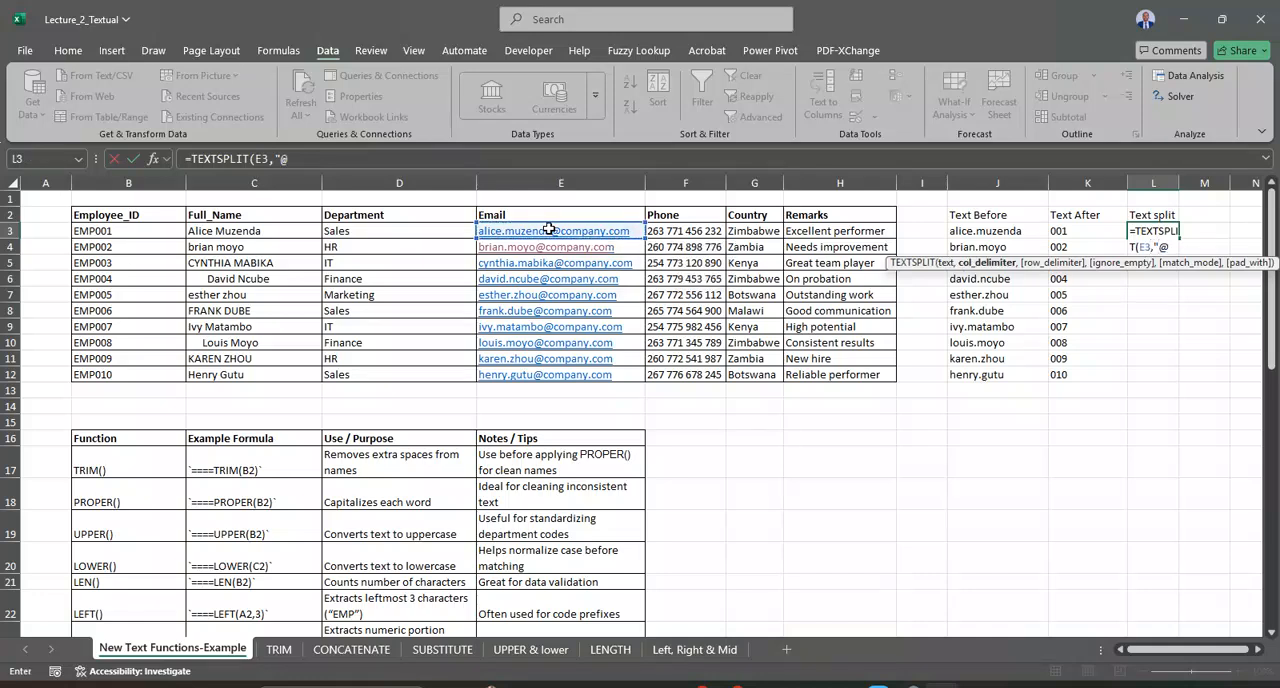
{"action": "type", "text": "@\")"}
{"action": "key", "text": "Return"}
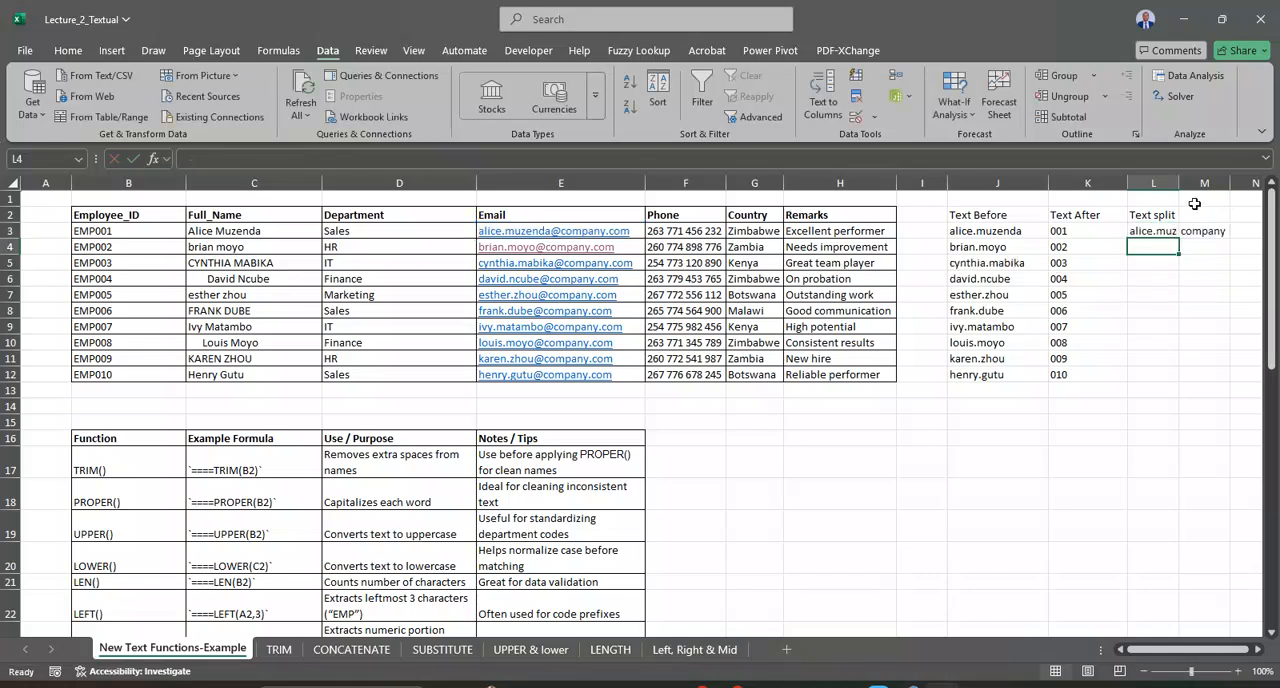
Step: Autofit the widths of columns L and M to the split email parts
{"action": "double_click", "coordinate": [1179, 183]}
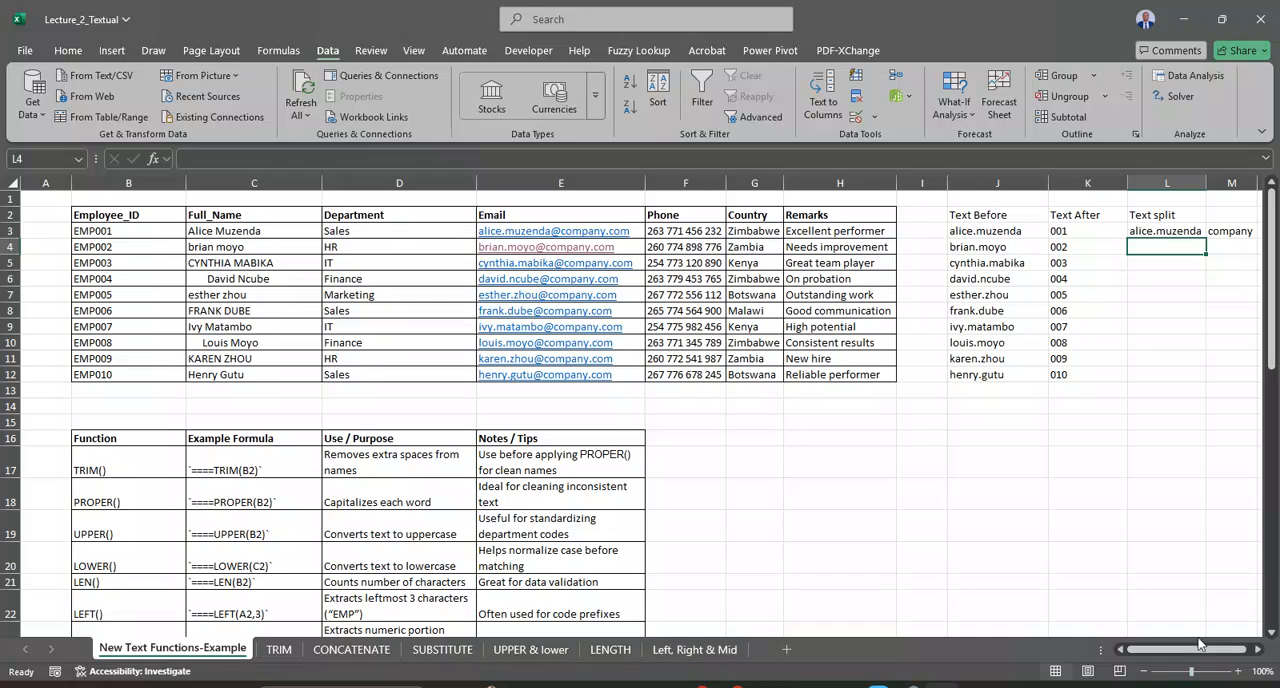
{"action": "left_click", "coordinate": [1259, 651]}
{"action": "left_click", "coordinate": [1259, 651]}
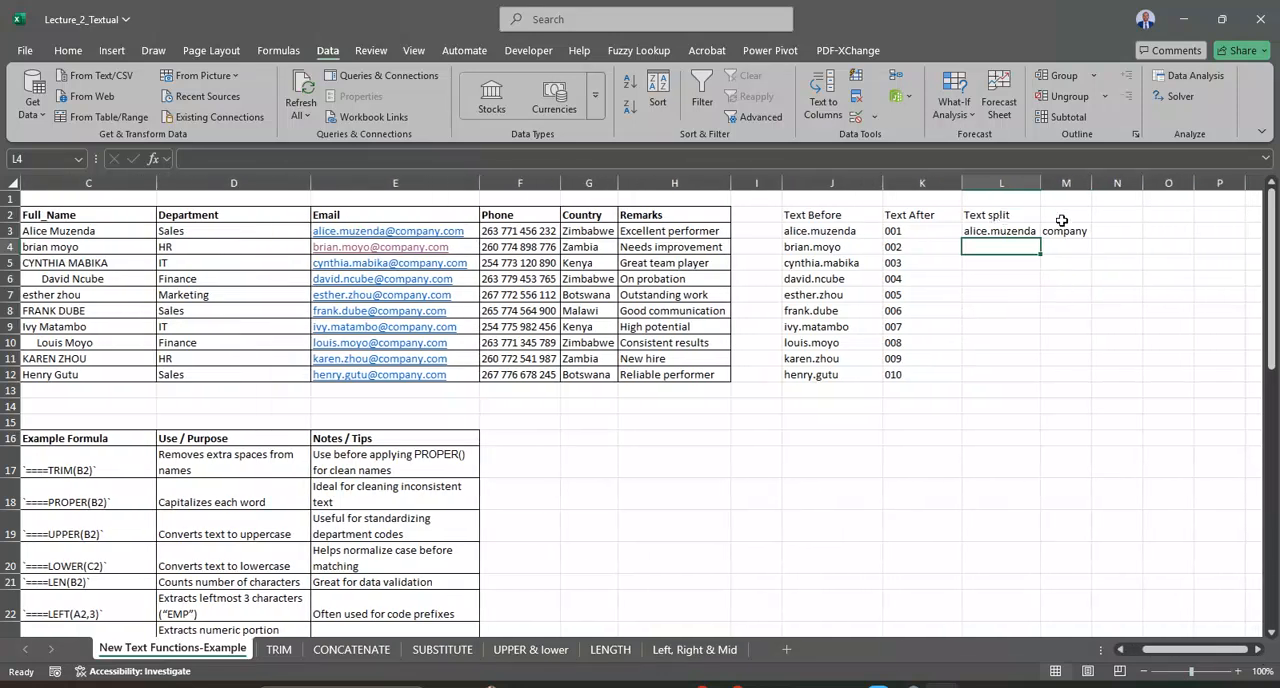
{"action": "left_click", "coordinate": [1075, 231]}
{"action": "double_click", "coordinate": [1097, 182]}
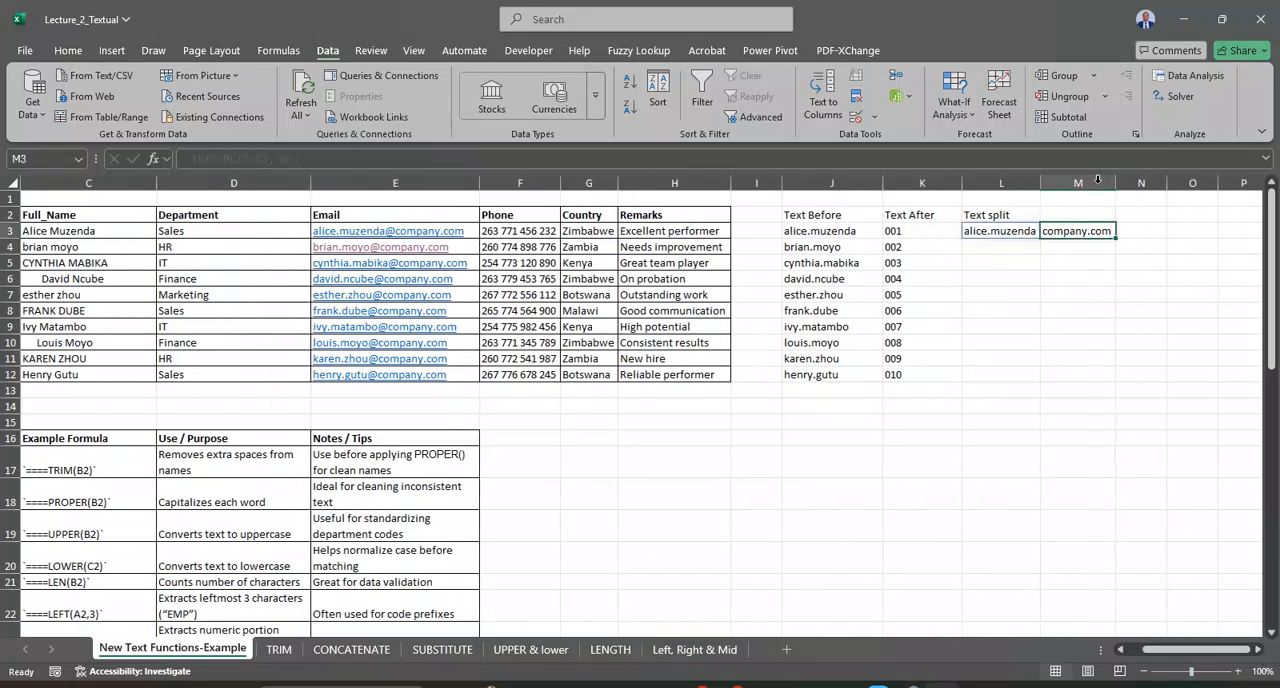
Step: Fill the TEXTSPLIT formula from L3 down to L12 and check the split names and domains
{"action": "left_click", "coordinate": [1038, 236]}
{"action": "left_click_drag", "start_coordinate": [1040, 236], "coordinate": [1019, 374]}
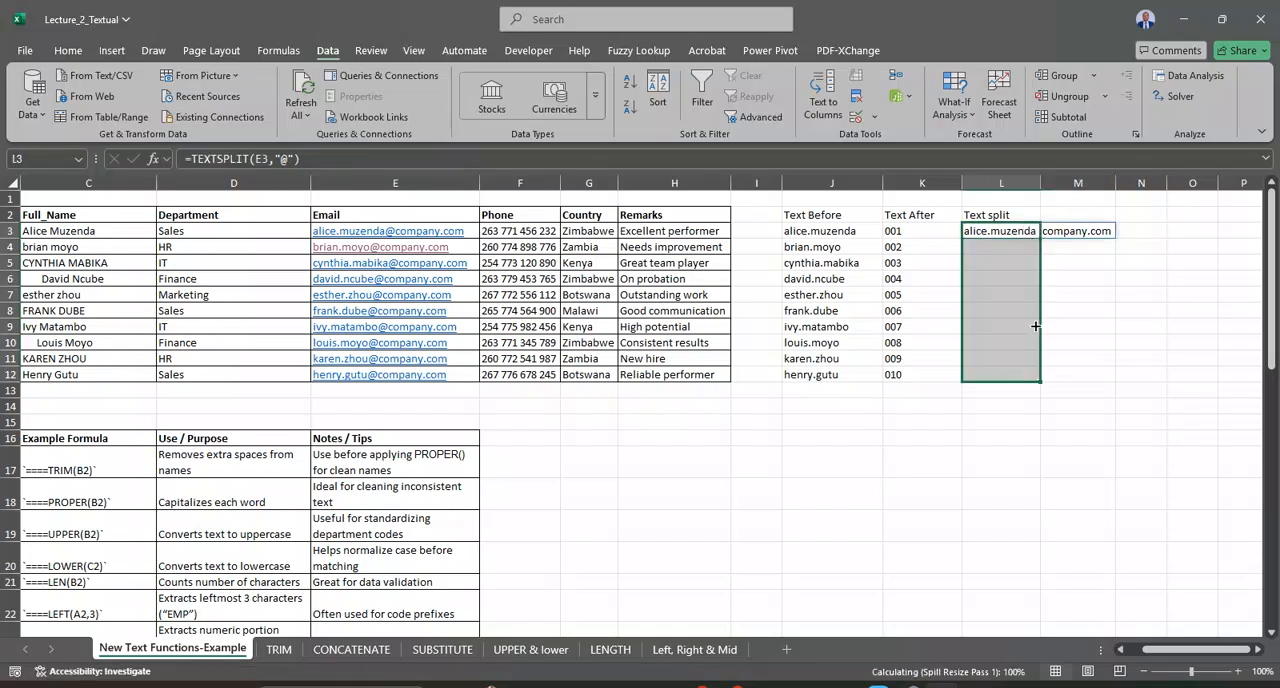
{"action": "left_click", "coordinate": [1013, 232]}
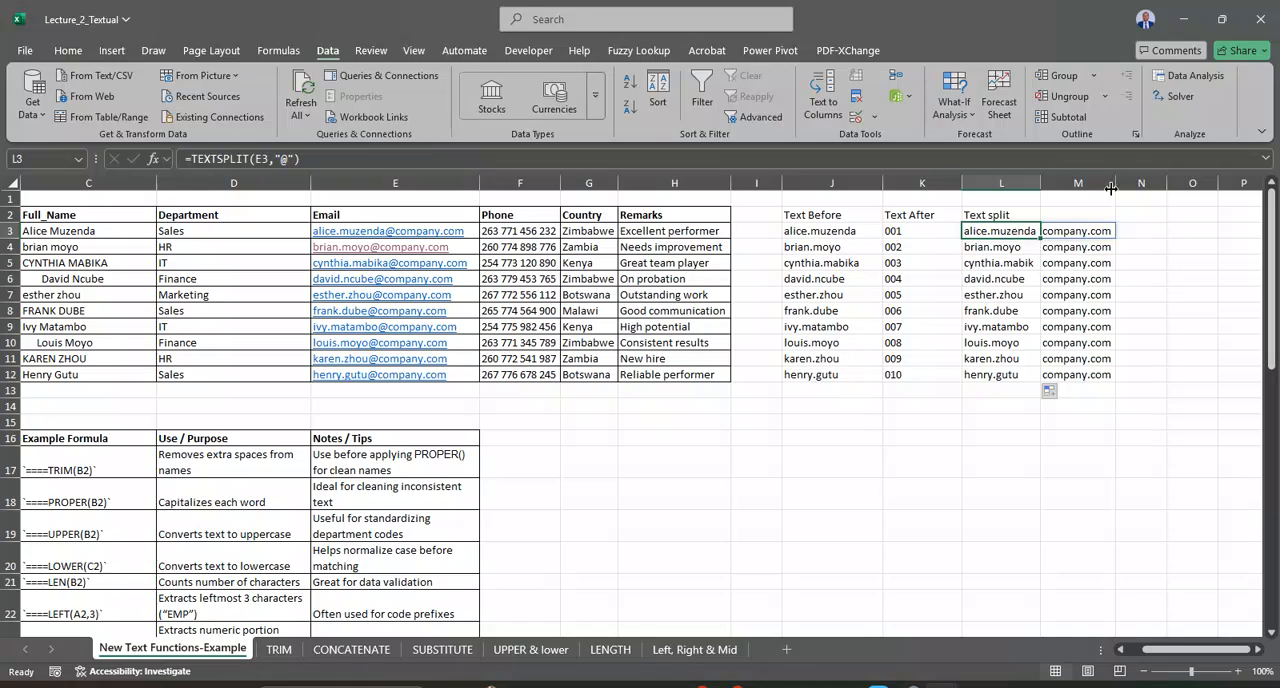
{"action": "left_click", "coordinate": [1003, 268]}
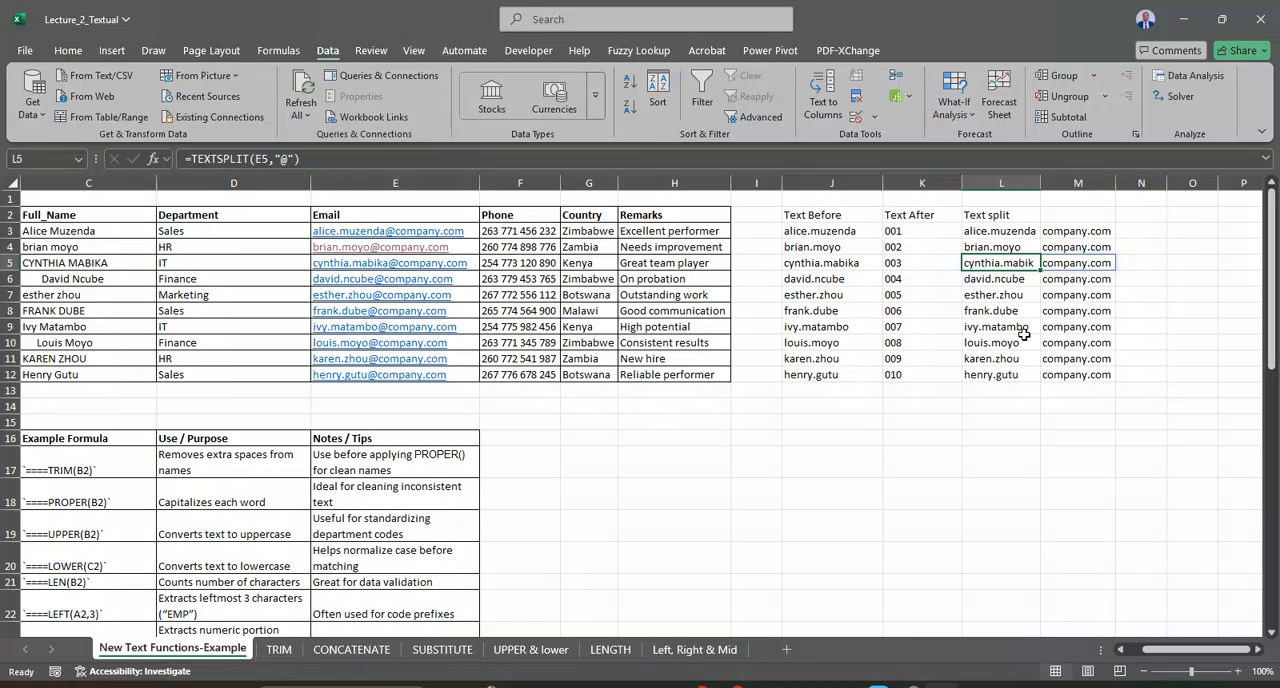
{"action": "left_click", "coordinate": [1005, 392]}
{"action": "left_click_drag", "start_coordinate": [986, 216], "coordinate": [1101, 383]}
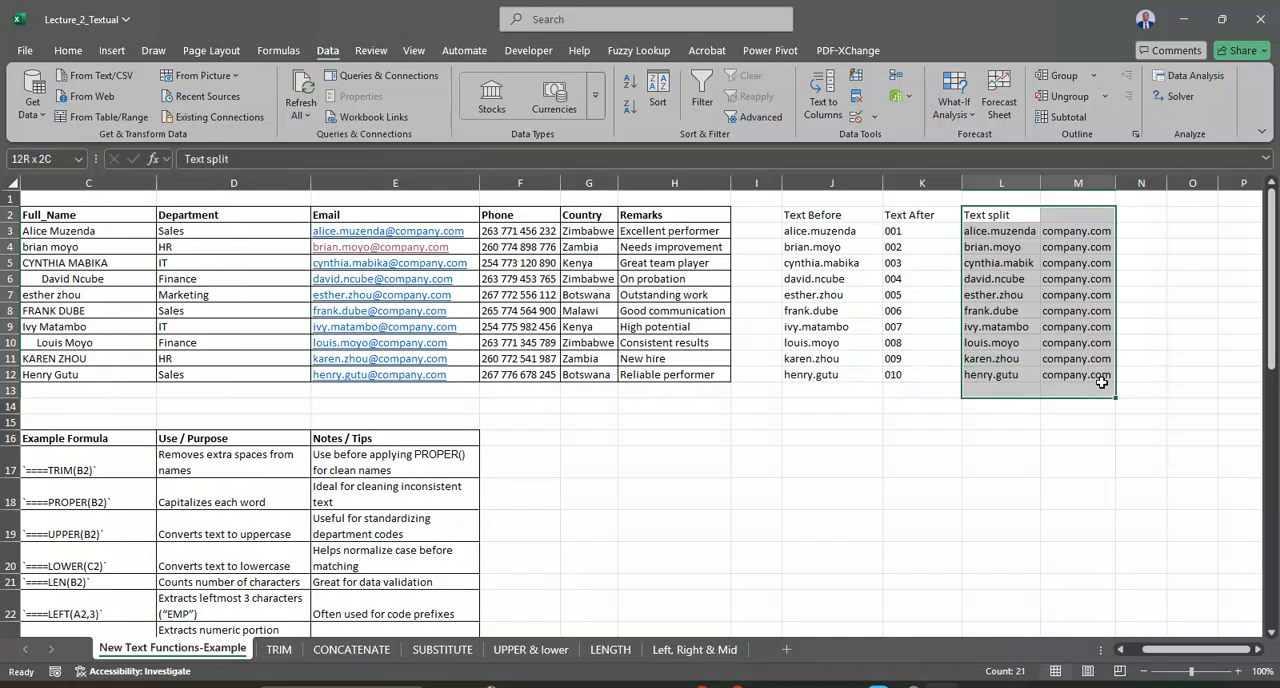
{"action": "left_click", "coordinate": [772, 262]}
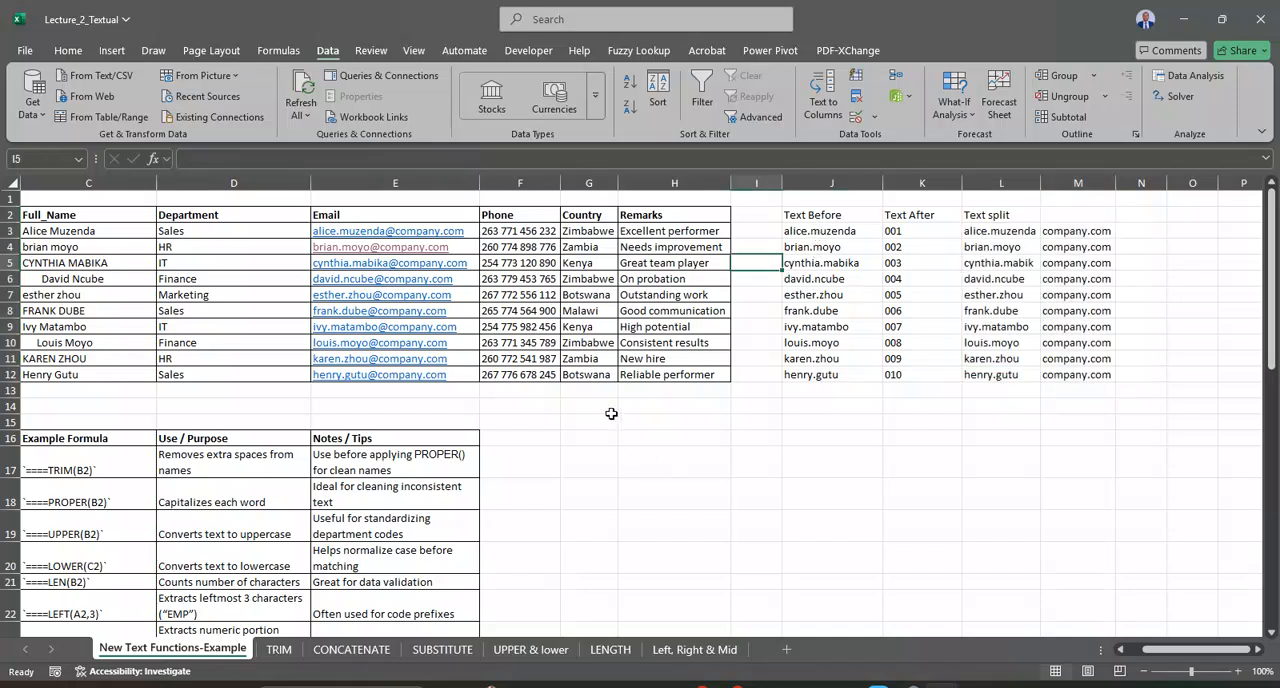
Step: Look through the function reference table down to the VALUE() row and read its purpose and notes
{"action": "scroll", "coordinate": [694, 408], "scroll_direction": "down", "scroll_amount": 2}
{"action": "scroll", "coordinate": [694, 405], "scroll_direction": "up", "scroll_amount": 2}
{"action": "scroll", "coordinate": [1120, 561], "scroll_direction": "down", "scroll_amount": 1}
{"action": "left_click_drag", "start_coordinate": [1173, 653], "coordinate": [1148, 653]}
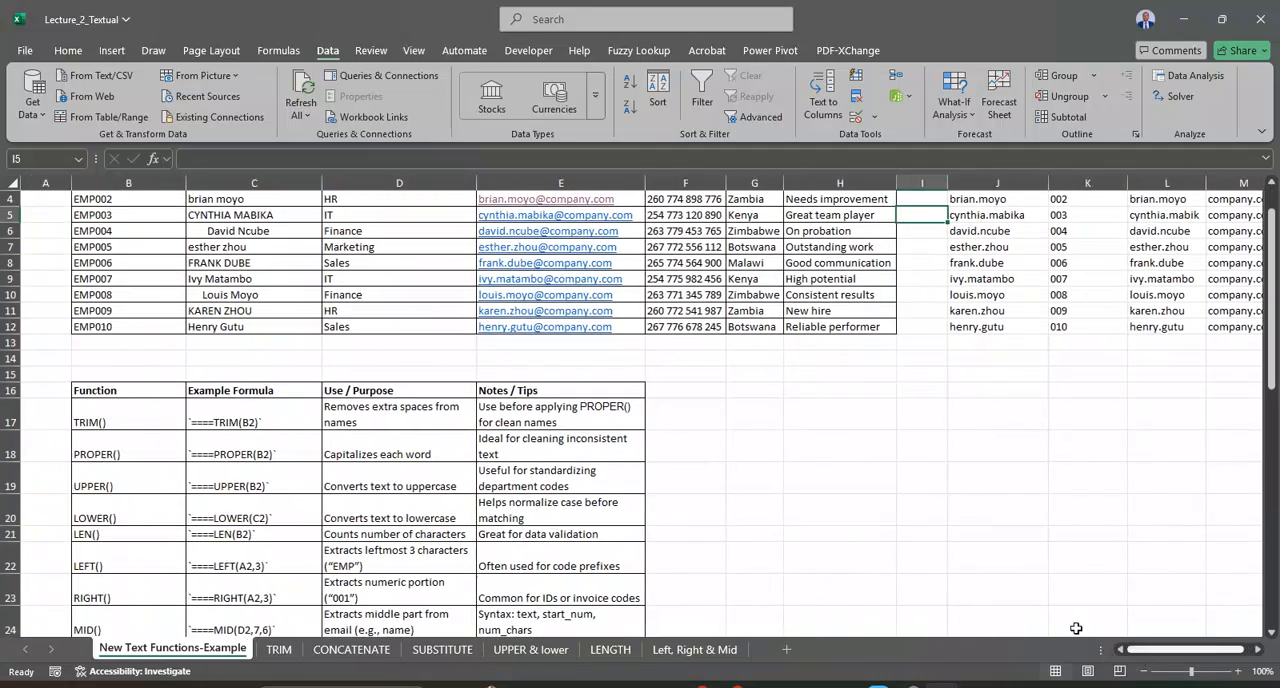
{"action": "scroll", "coordinate": [719, 421], "scroll_direction": "down", "scroll_amount": 2}
{"action": "scroll", "coordinate": [719, 421], "scroll_direction": "down", "scroll_amount": 3}
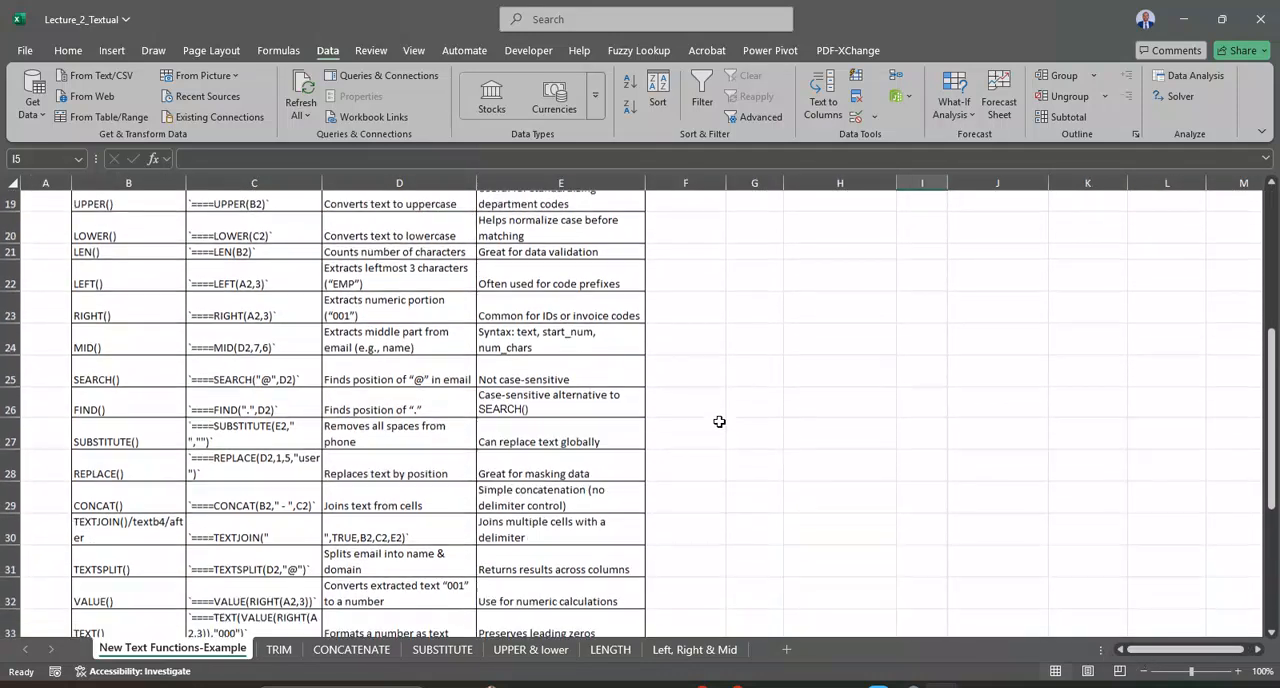
{"action": "scroll", "coordinate": [719, 421], "scroll_direction": "down", "scroll_amount": 1}
{"action": "scroll", "coordinate": [719, 421], "scroll_direction": "down", "scroll_amount": 1}
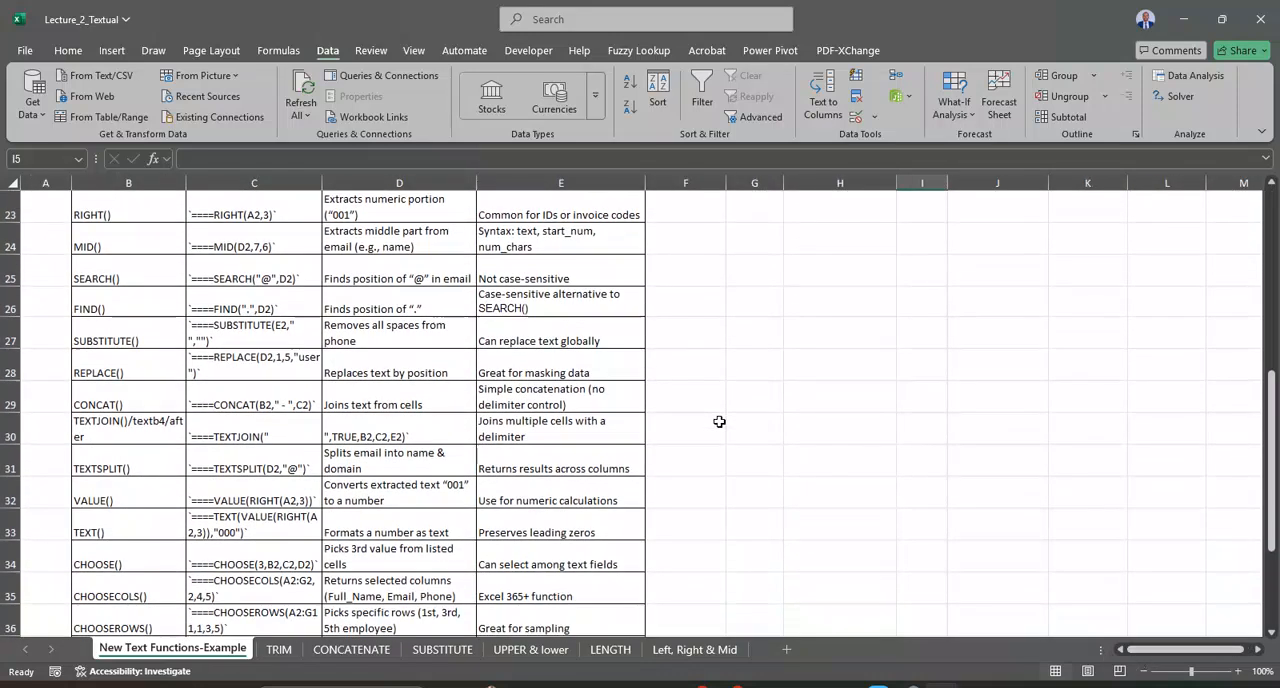
{"action": "left_click", "coordinate": [143, 499]}
{"action": "left_click", "coordinate": [374, 493]}
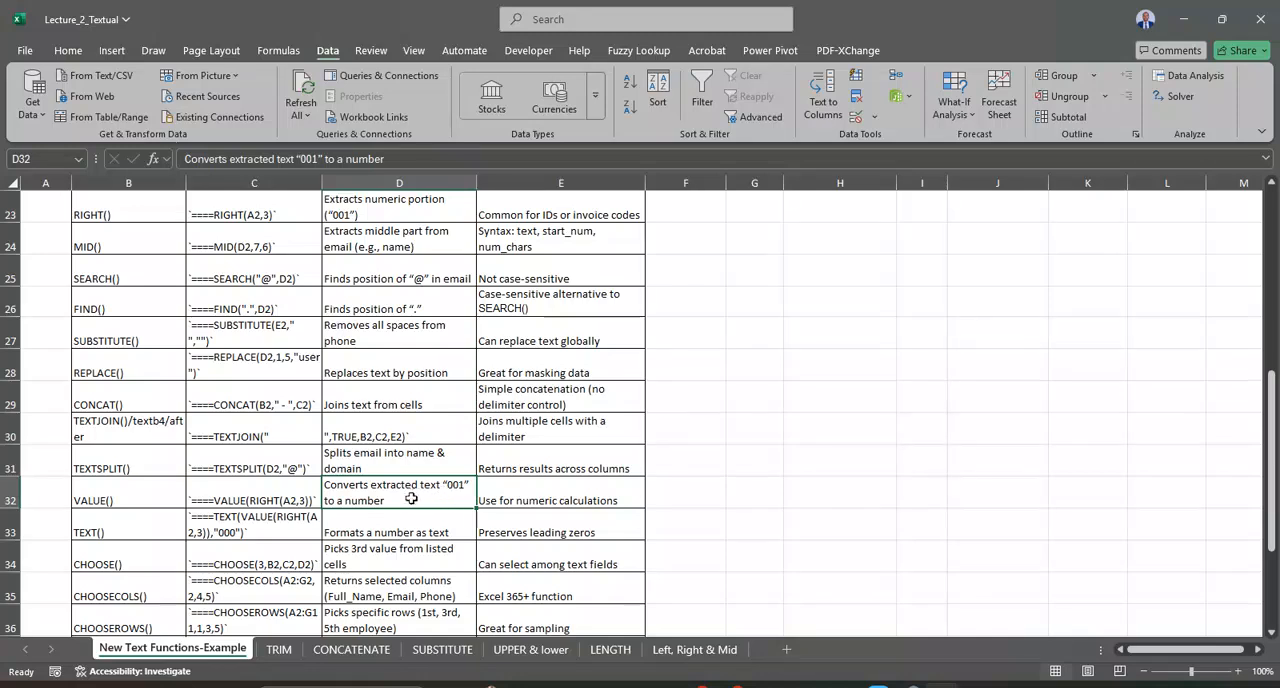
{"action": "left_click", "coordinate": [527, 500]}
Step: Wrap the K3 formula in VALUE so it reads =VALUE(TEXTAFTER(B3,"EMP"))
{"action": "scroll", "coordinate": [813, 403], "scroll_direction": "up", "scroll_amount": 7}
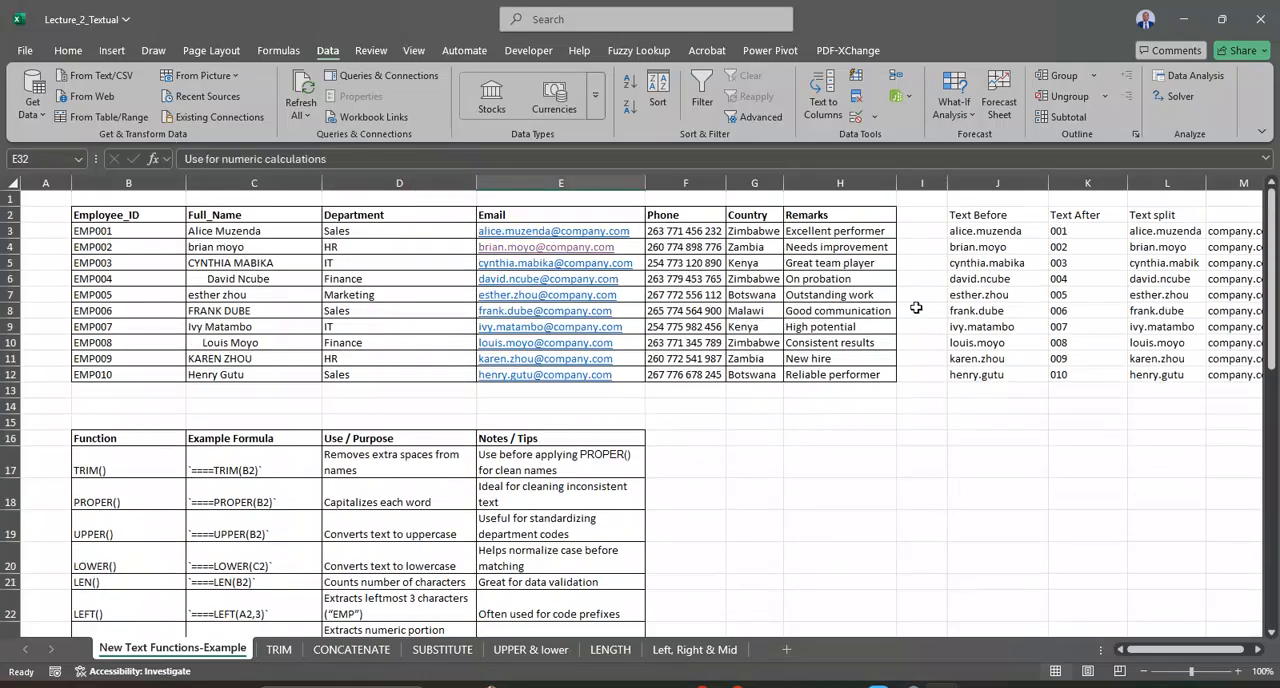
{"action": "left_click", "coordinate": [1088, 232]}
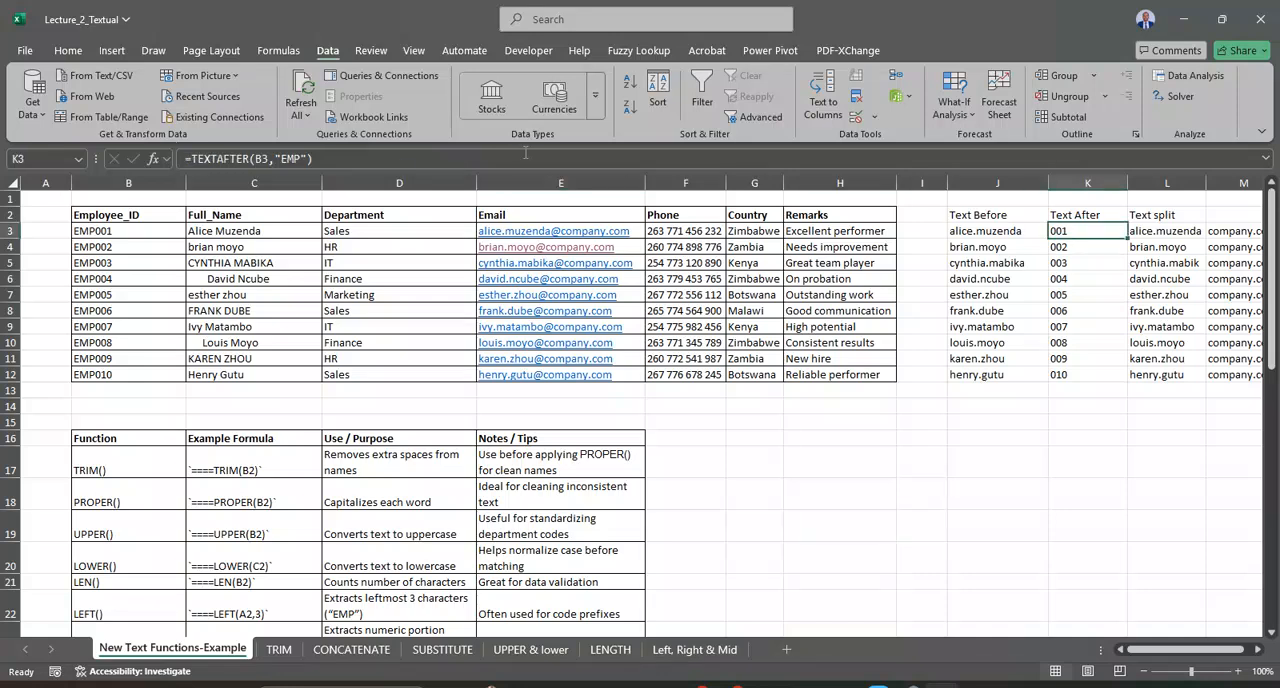
{"action": "left_click", "coordinate": [192, 165]}
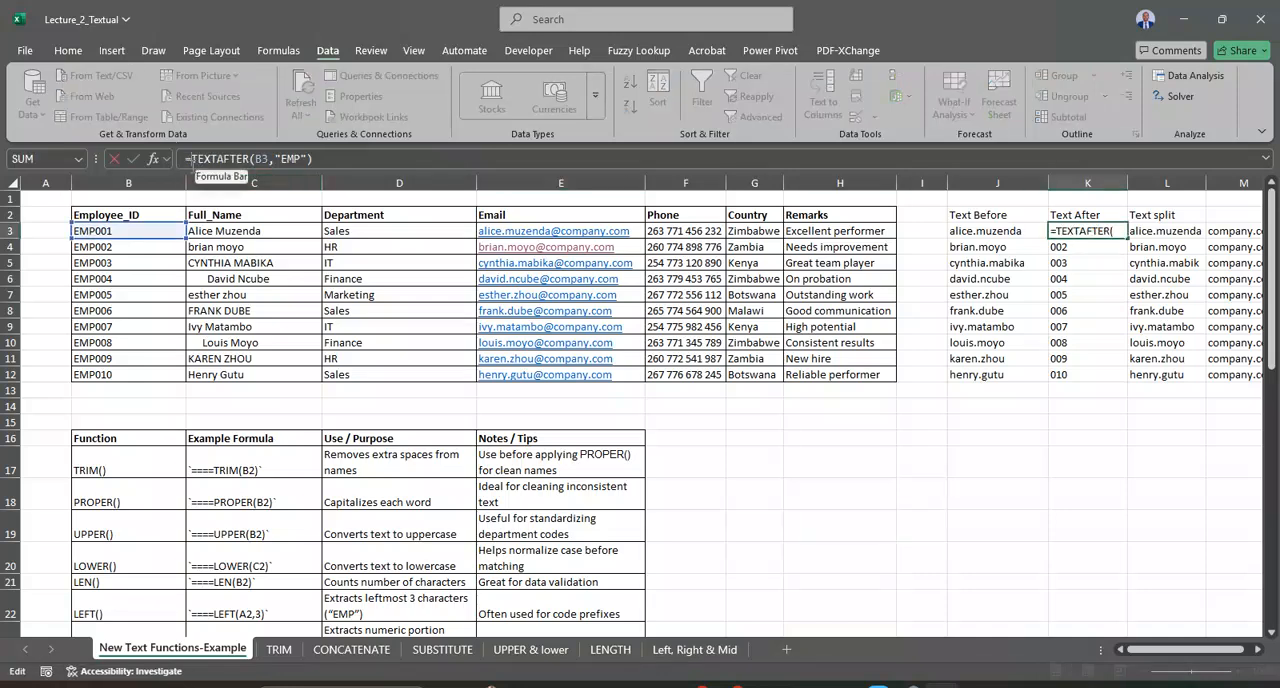
{"action": "type", "text": "valu"}
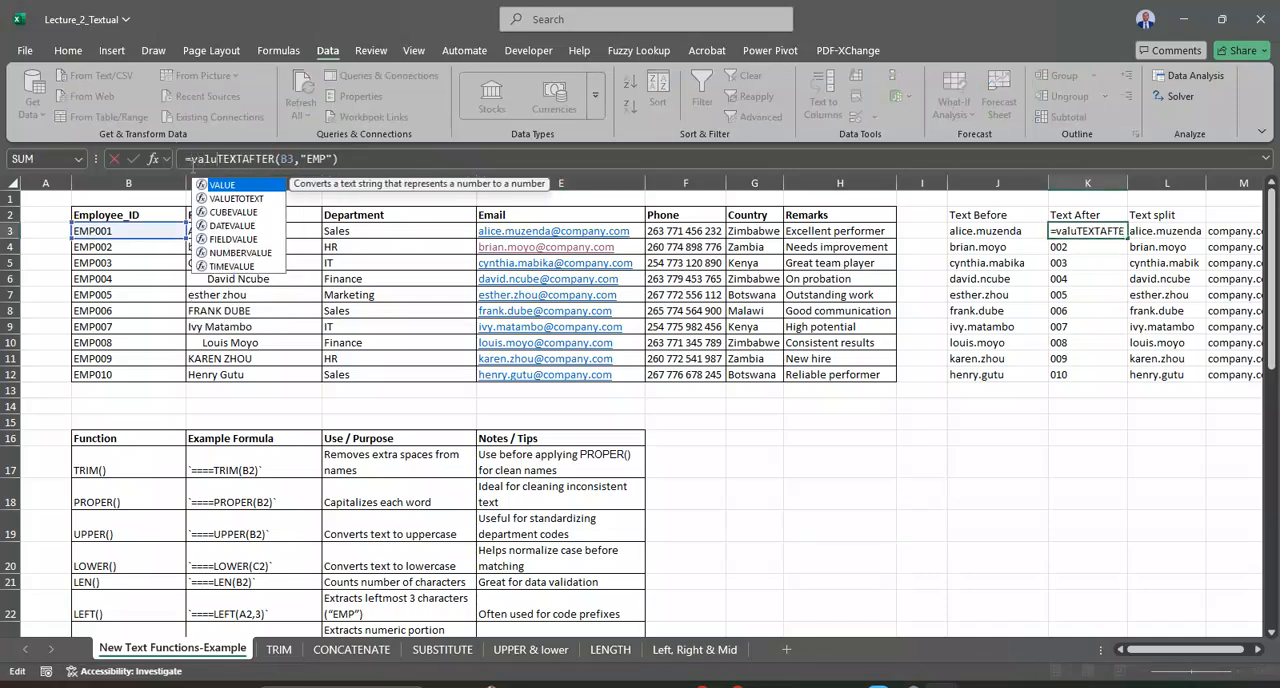
{"action": "double_click", "coordinate": [222, 186]}
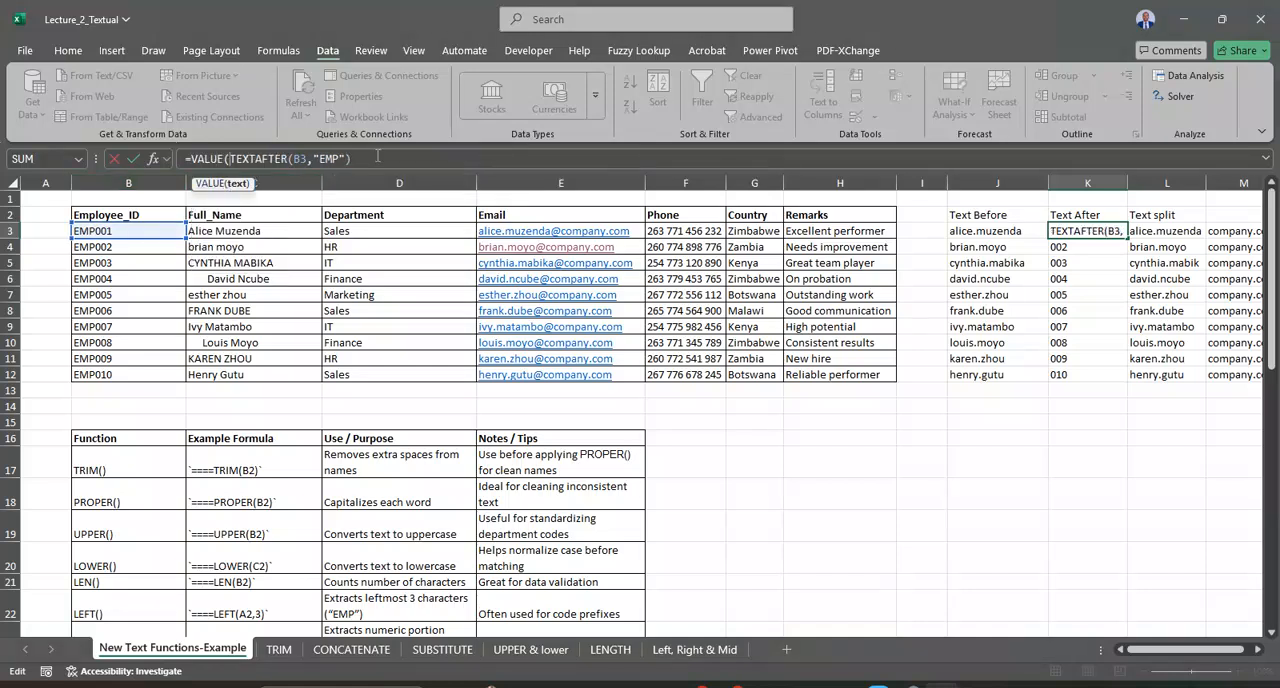
{"action": "left_click", "coordinate": [378, 157]}
{"action": "type", "text": ")"}
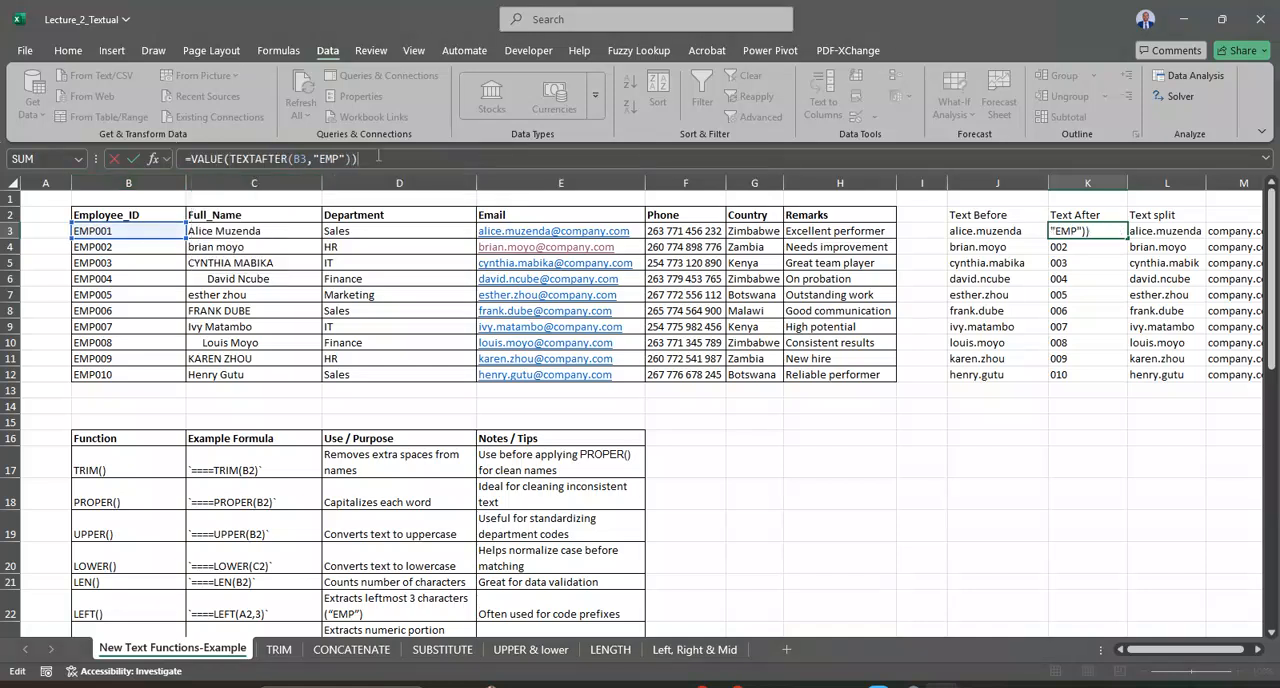
{"action": "key", "text": "Return"}
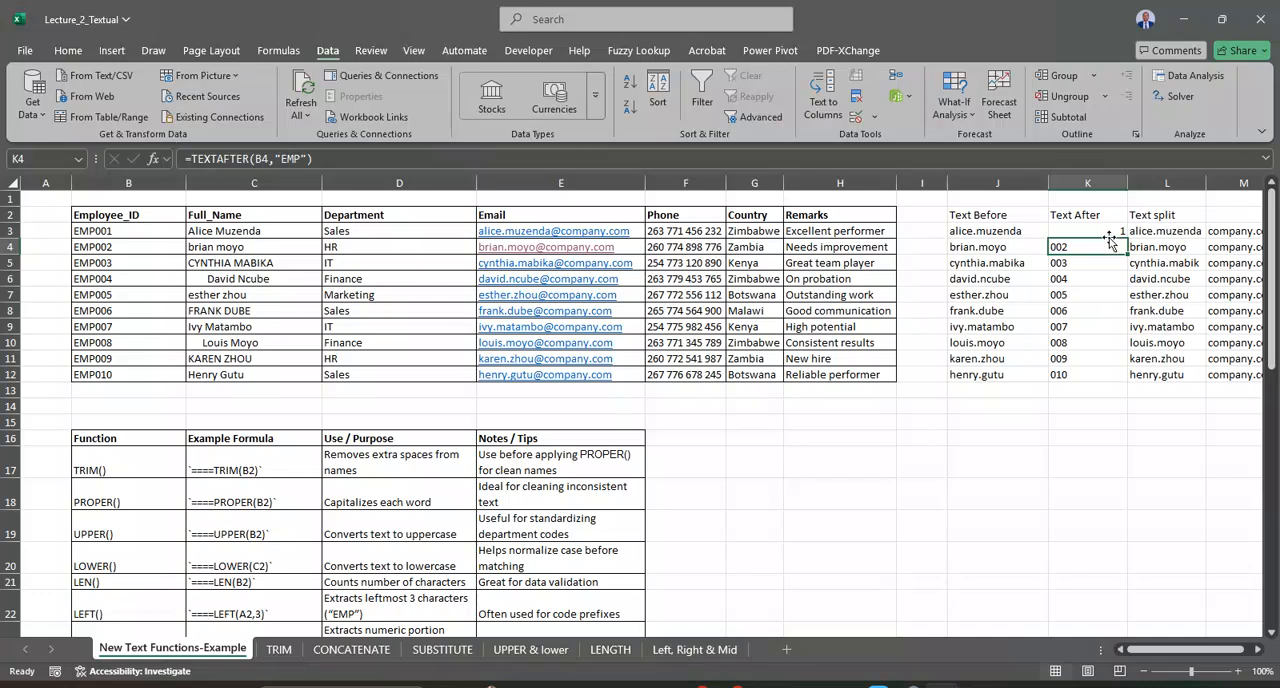
Step: Fill the VALUE formula from K3 down to K12 in the Text After column
{"action": "left_click", "coordinate": [1115, 230]}
{"action": "double_click", "coordinate": [1127, 238]}
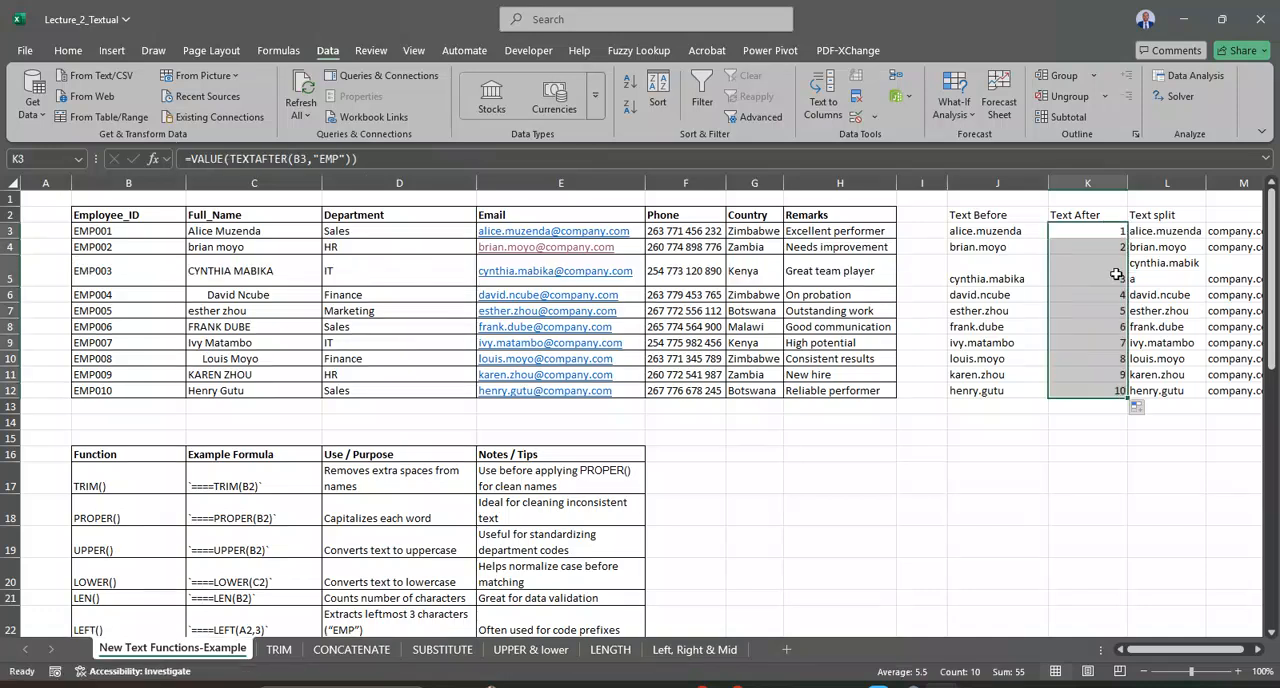
{"action": "left_click", "coordinate": [1041, 477]}
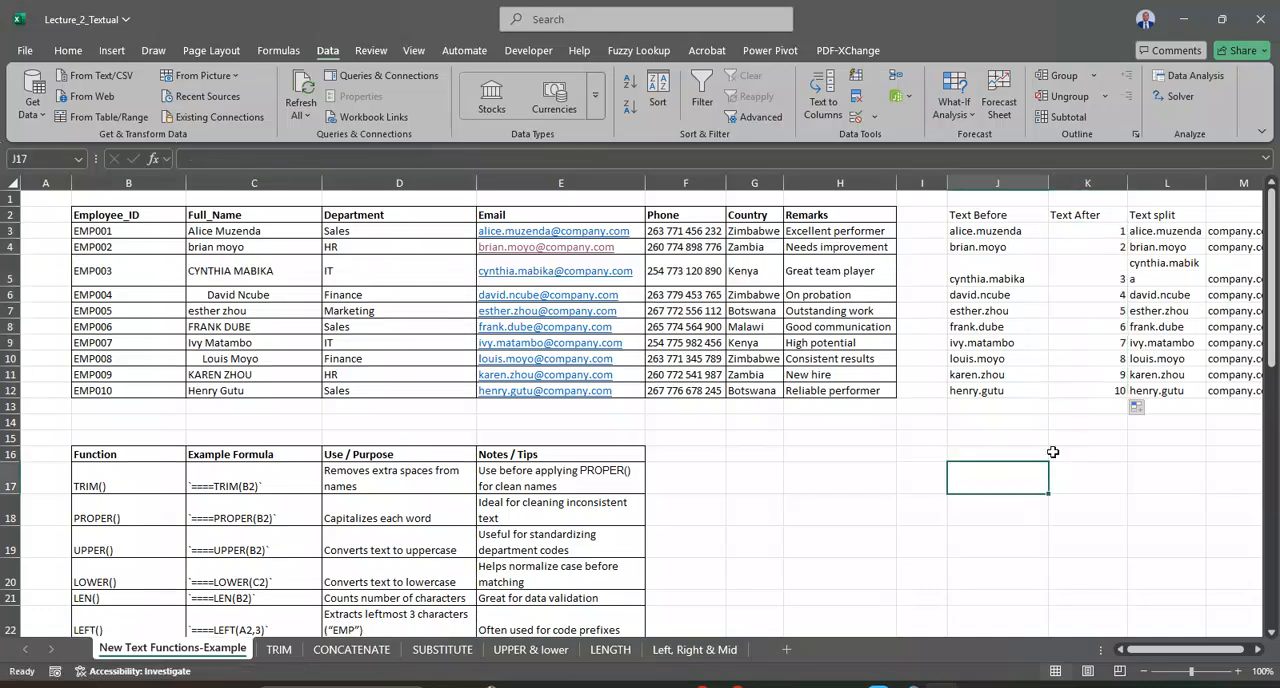
Step: Undo the fill of the VALUE formula and its VALUE wrap in the Text After column
{"action": "key", "text": "ctrl+z"}
{"action": "key", "text": "ctrl+z"}
{"action": "left_click", "coordinate": [912, 484]}
Step: Look through the rest of the function reference table, examining the CHOOSECOLS() and CHOOSEROWS() rows
{"action": "scroll", "coordinate": [683, 485], "scroll_direction": "down", "scroll_amount": 8}
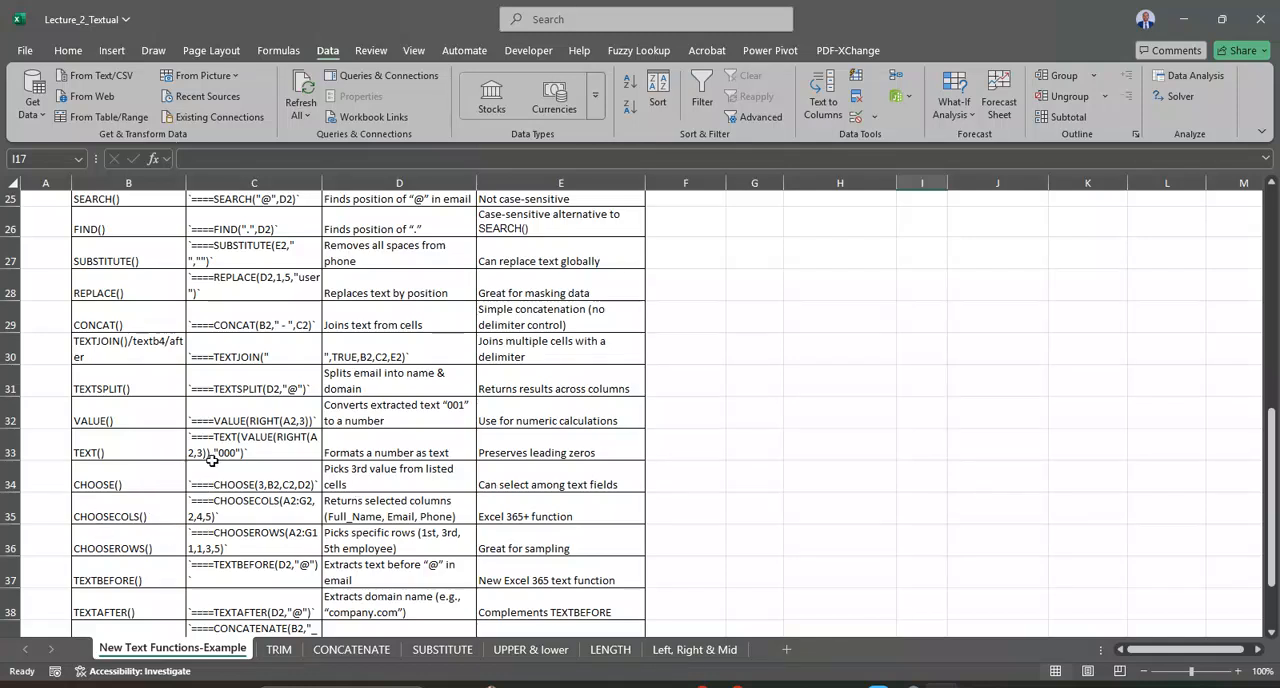
{"action": "left_click", "coordinate": [150, 510]}
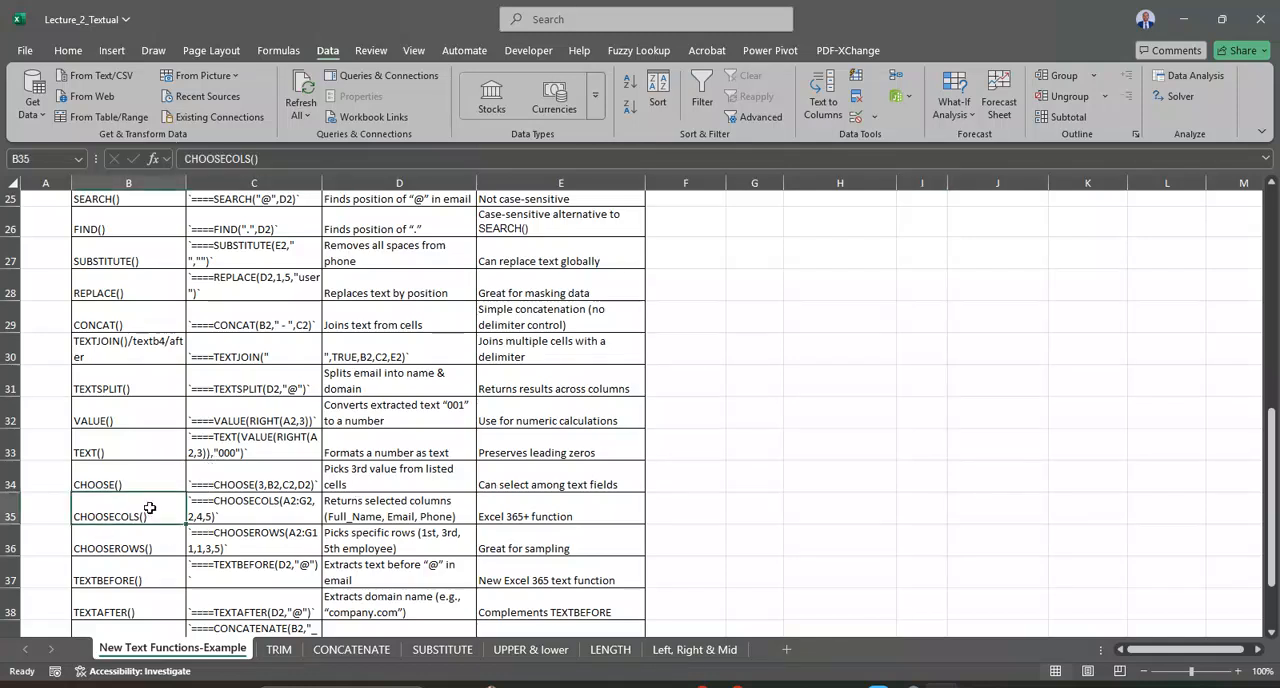
{"action": "scroll", "coordinate": [150, 508], "scroll_direction": "down", "scroll_amount": 1}
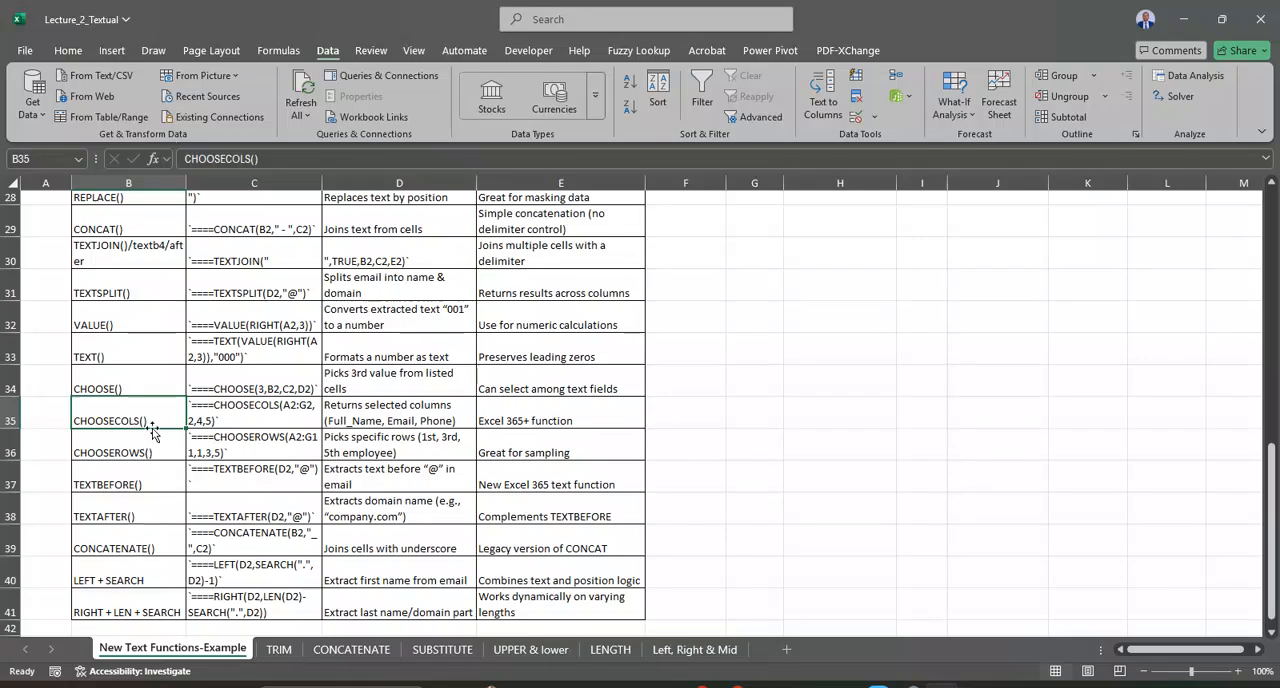
{"action": "scroll", "coordinate": [623, 494], "scroll_direction": "up", "scroll_amount": 9}
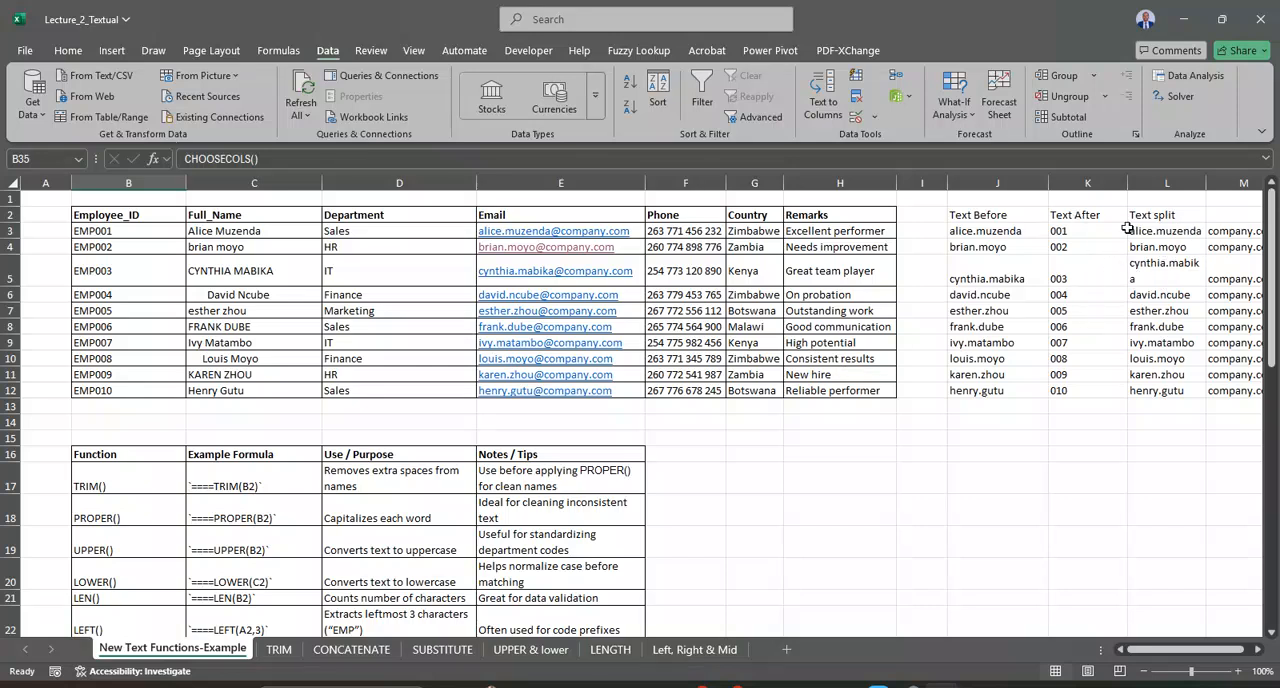
Step: Clear the Text Before, Text After and Text split results from the range J2:M14
{"action": "left_click_drag", "start_coordinate": [992, 209], "coordinate": [945, 416]}
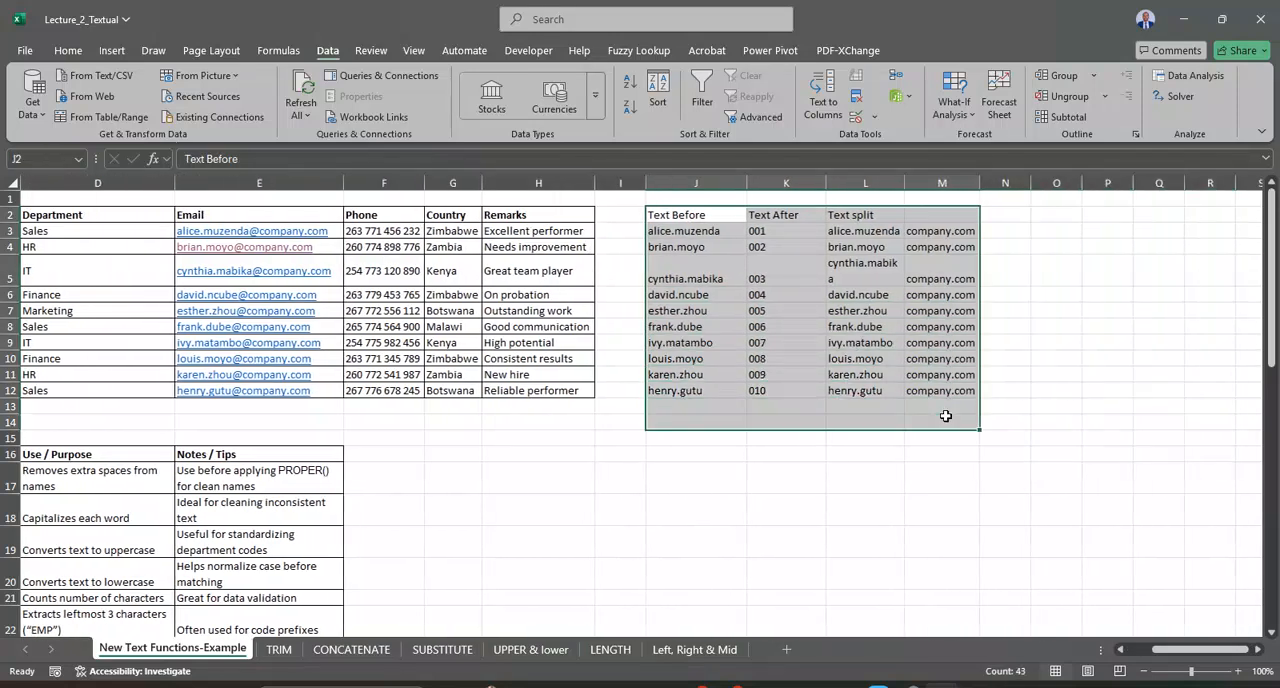
{"action": "key", "text": "Delete"}
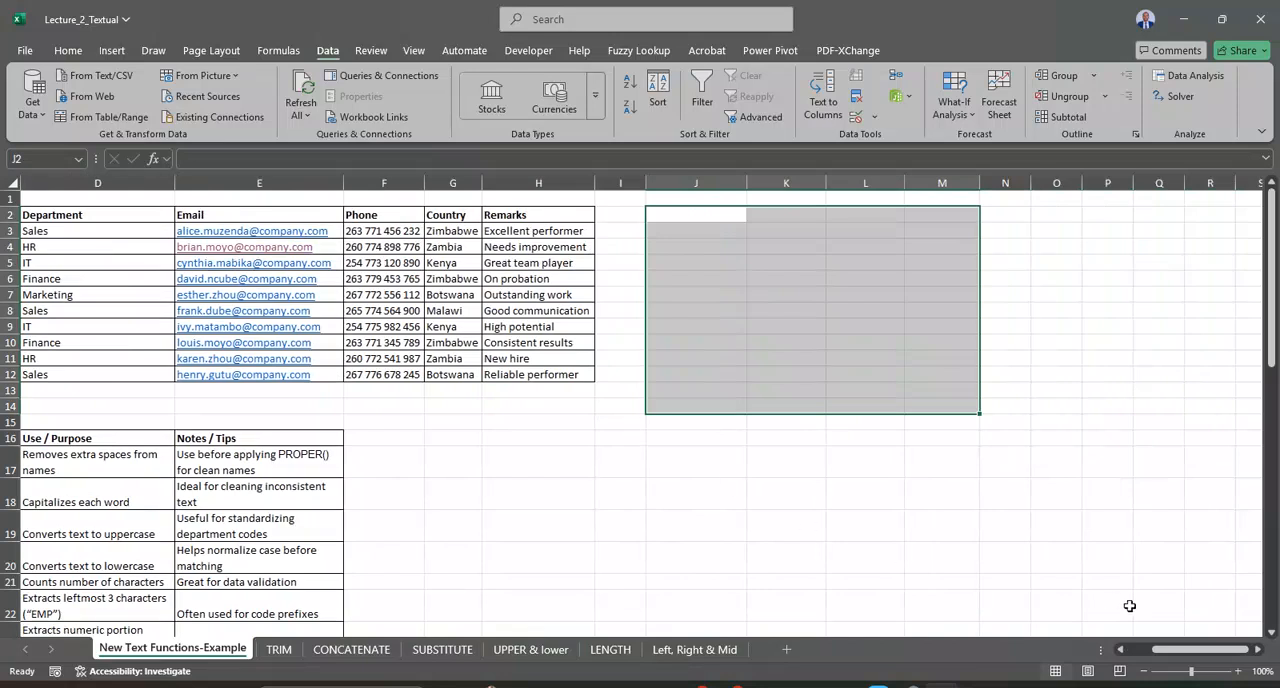
{"action": "scroll", "coordinate": [1215, 655], "scroll_direction": "left", "scroll_amount": 3}
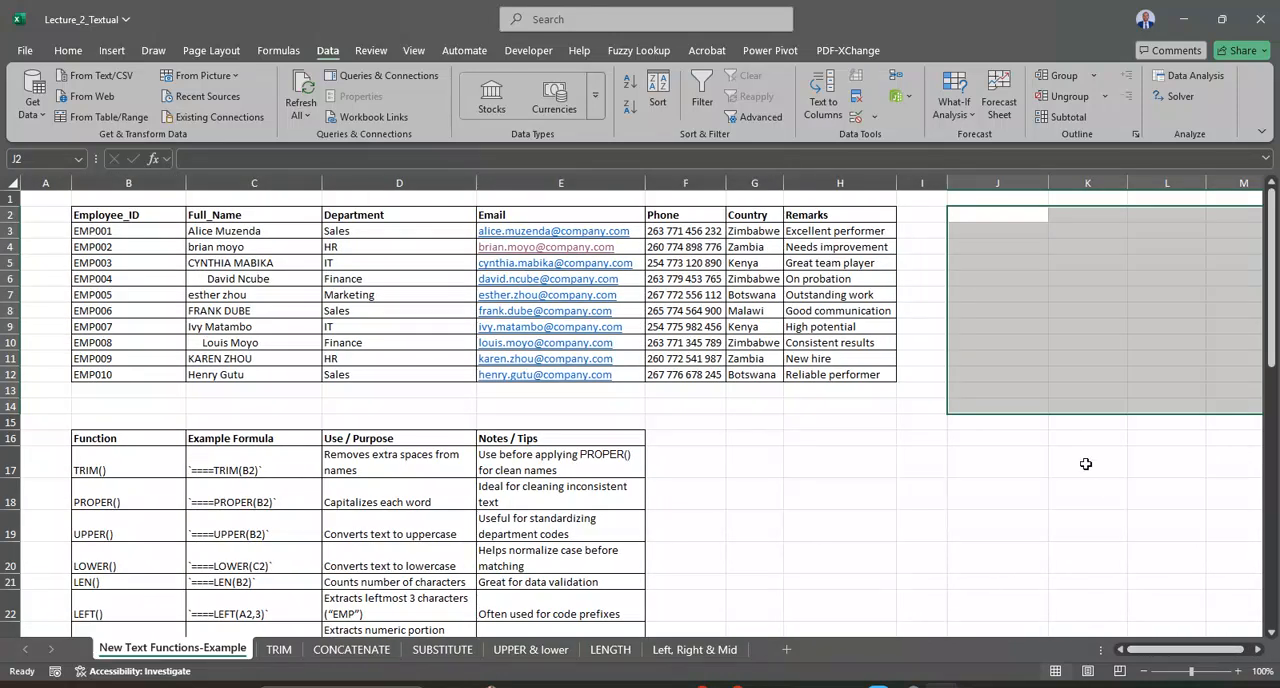
{"action": "left_click", "coordinate": [1000, 216]}
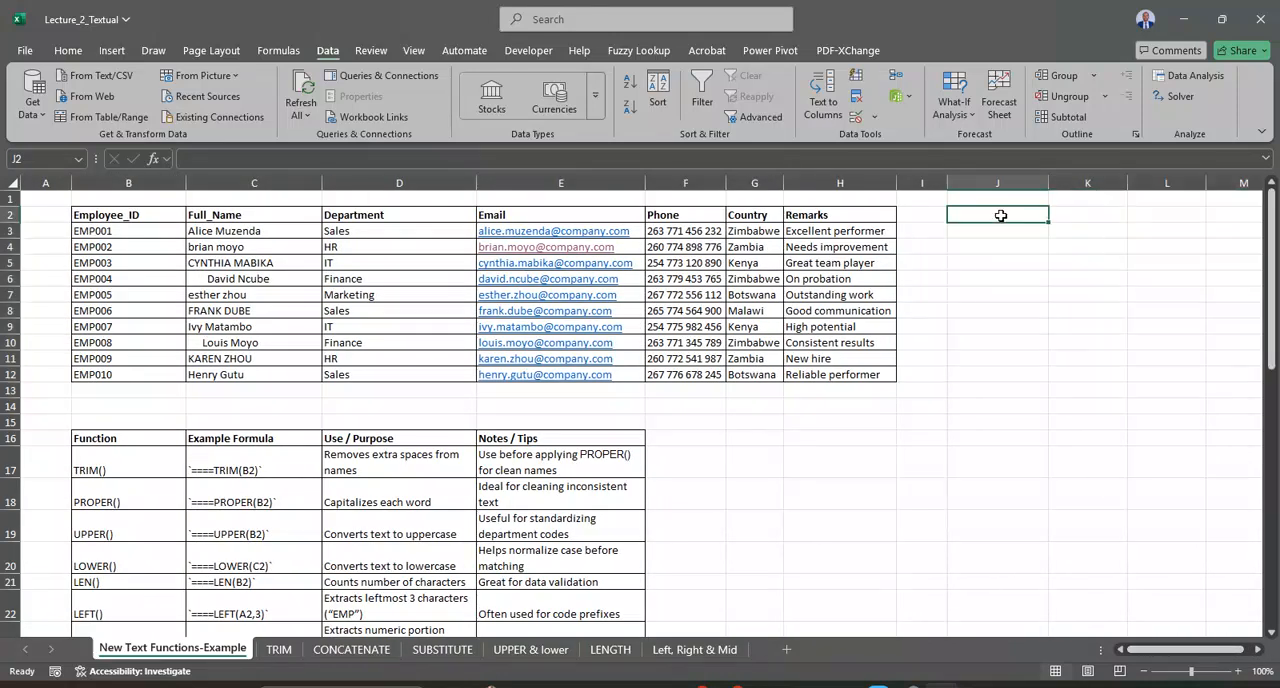
{"action": "type", "text": "=text"}
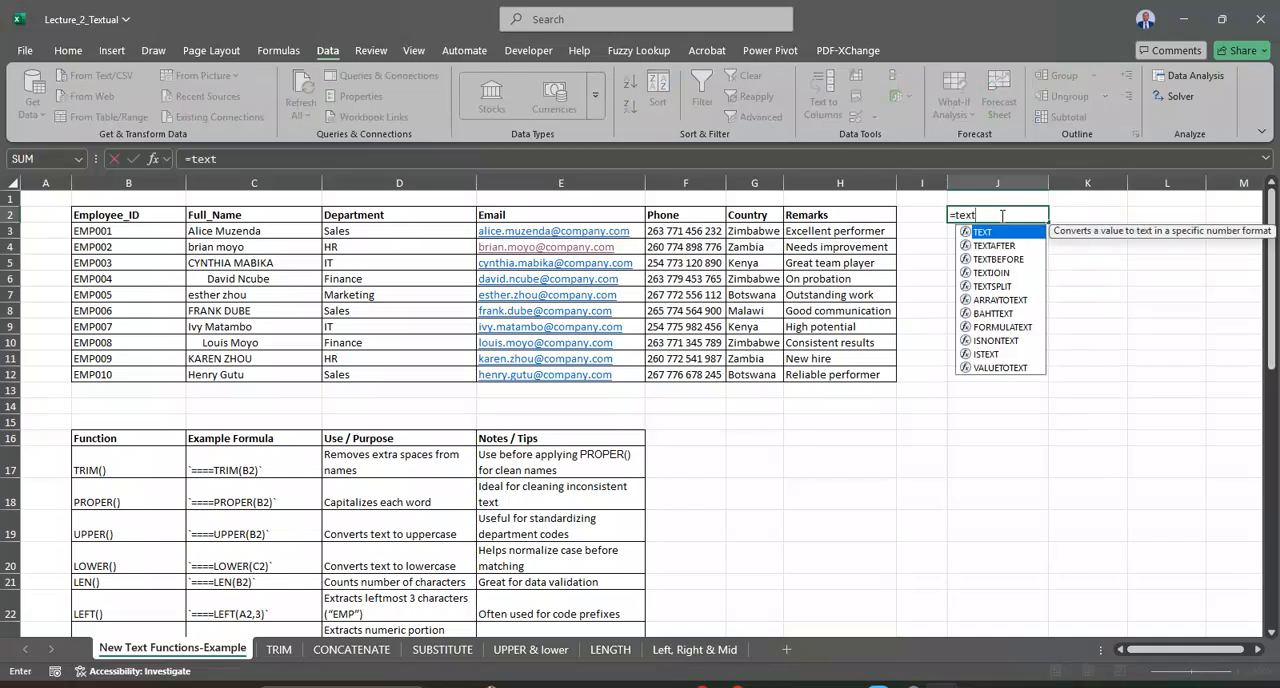
{"action": "double_click", "coordinate": [1014, 287]}
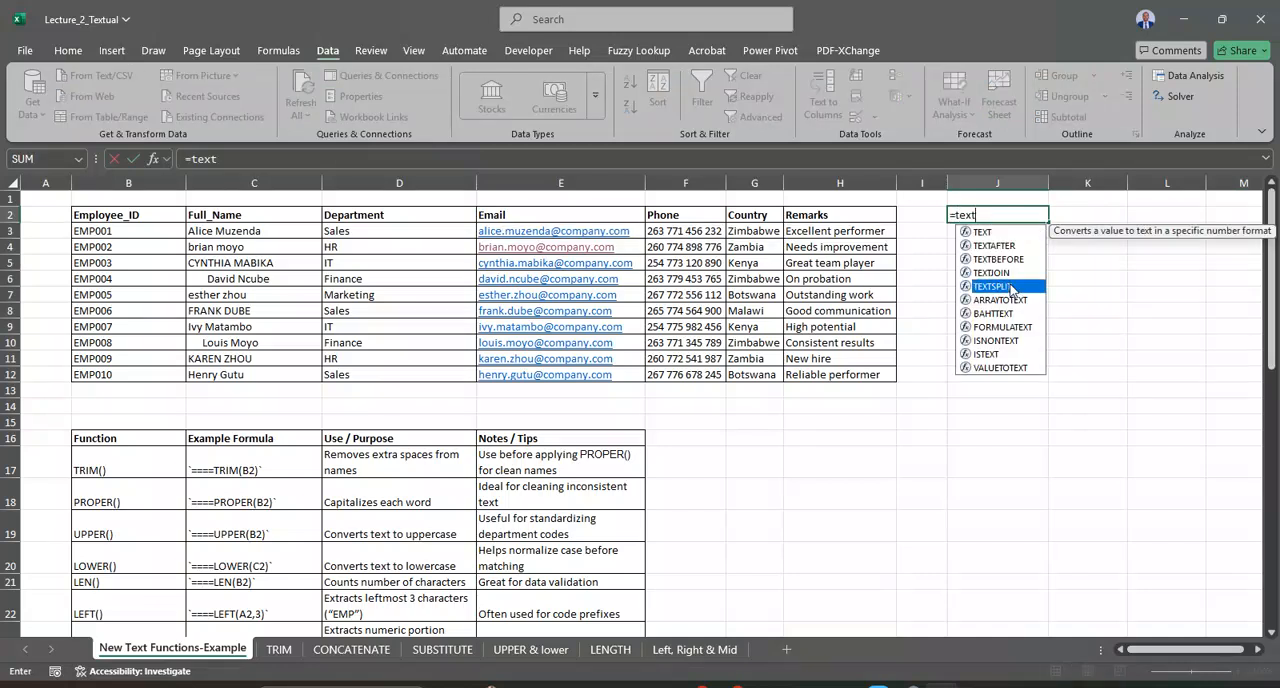
{"action": "key", "text": "BackSpace"}
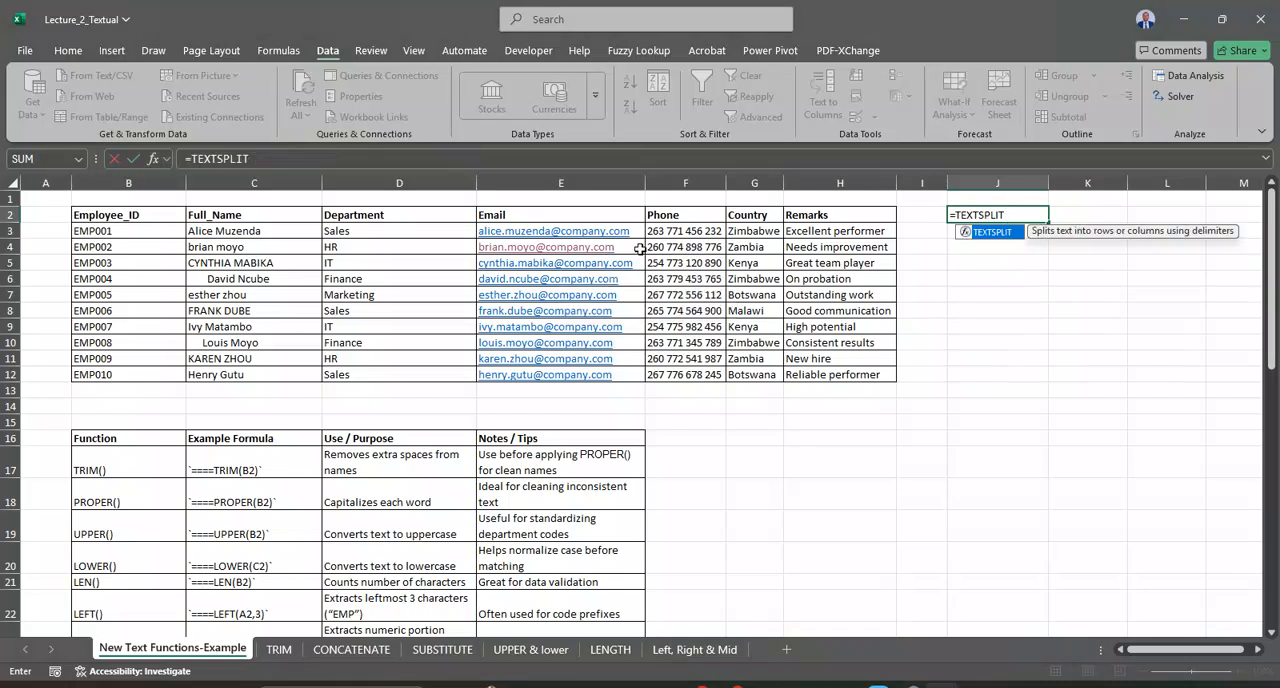
{"action": "key", "text": "BackSpace"}
{"action": "key", "text": "BackSpace"}
{"action": "key", "text": "BackSpace"}
{"action": "key", "text": "BackSpace"}
{"action": "key", "text": "BackSpace"}
{"action": "key", "text": "BackSpace"}
{"action": "key", "text": "BackSpace"}
{"action": "key", "text": "BackSpace"}
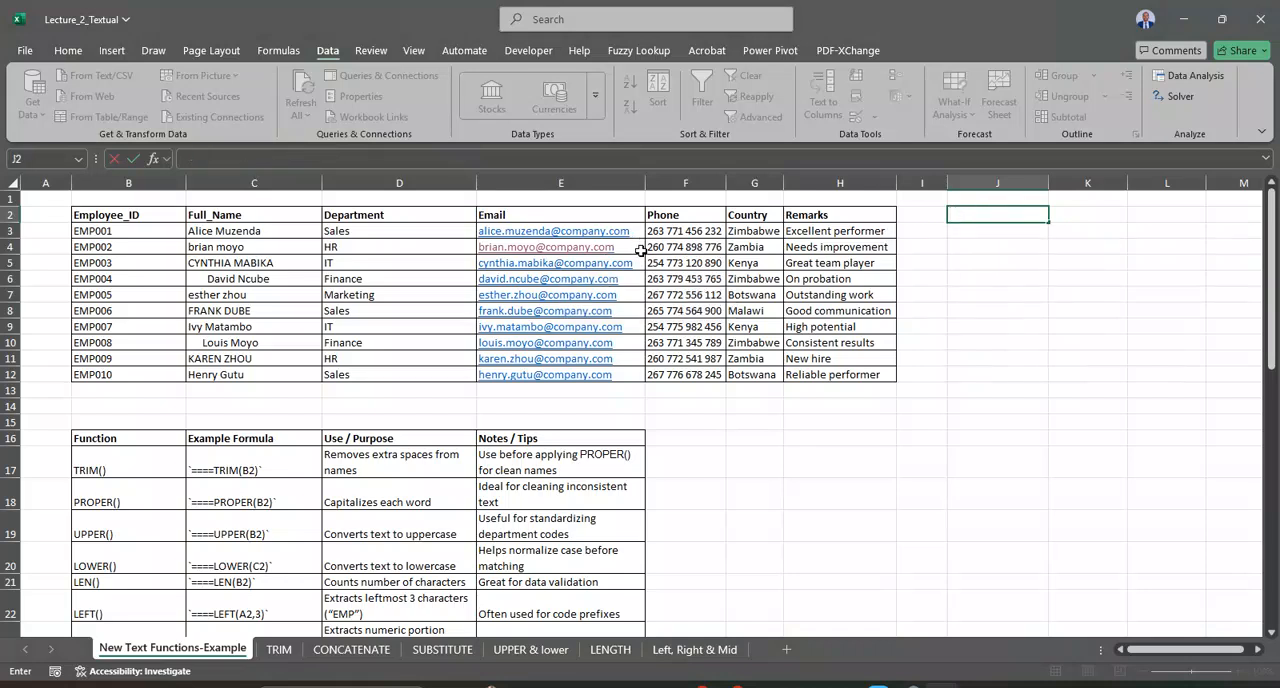
Step: Enter =TEXTSPLIT(E3,"@") in J3 to split the first employee's email at the @ sign
{"action": "left_click", "coordinate": [993, 230]}
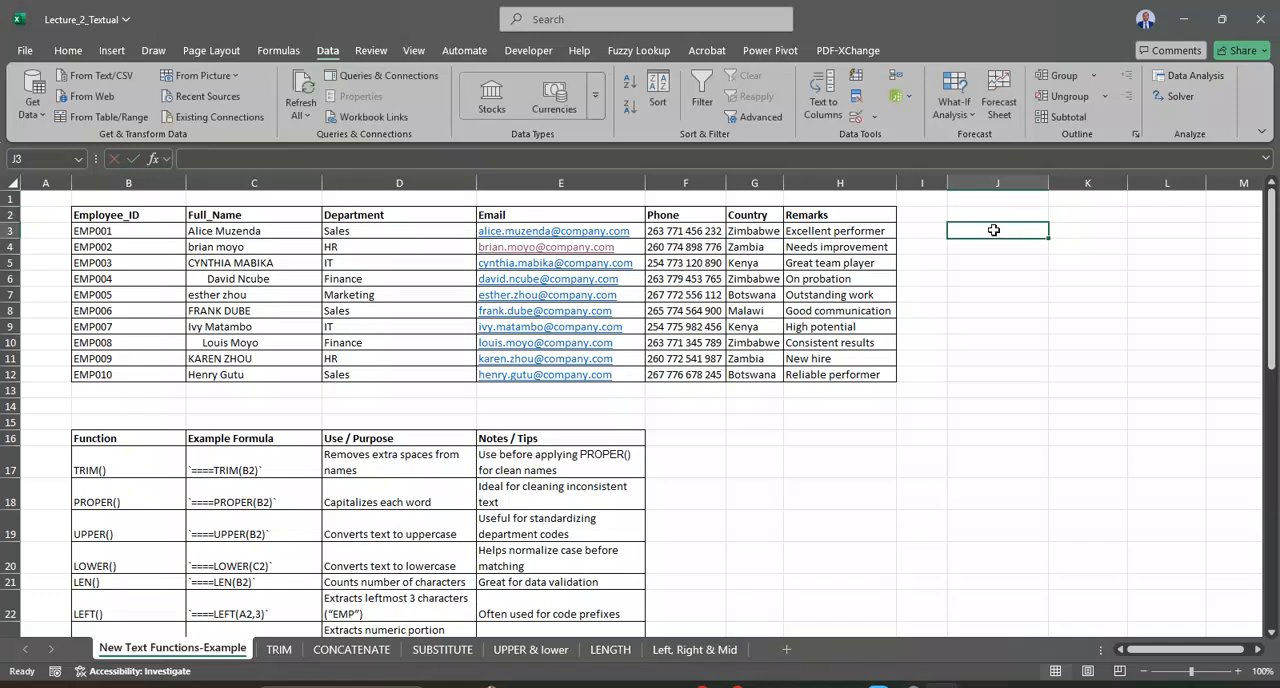
{"action": "type", "text": "text"}
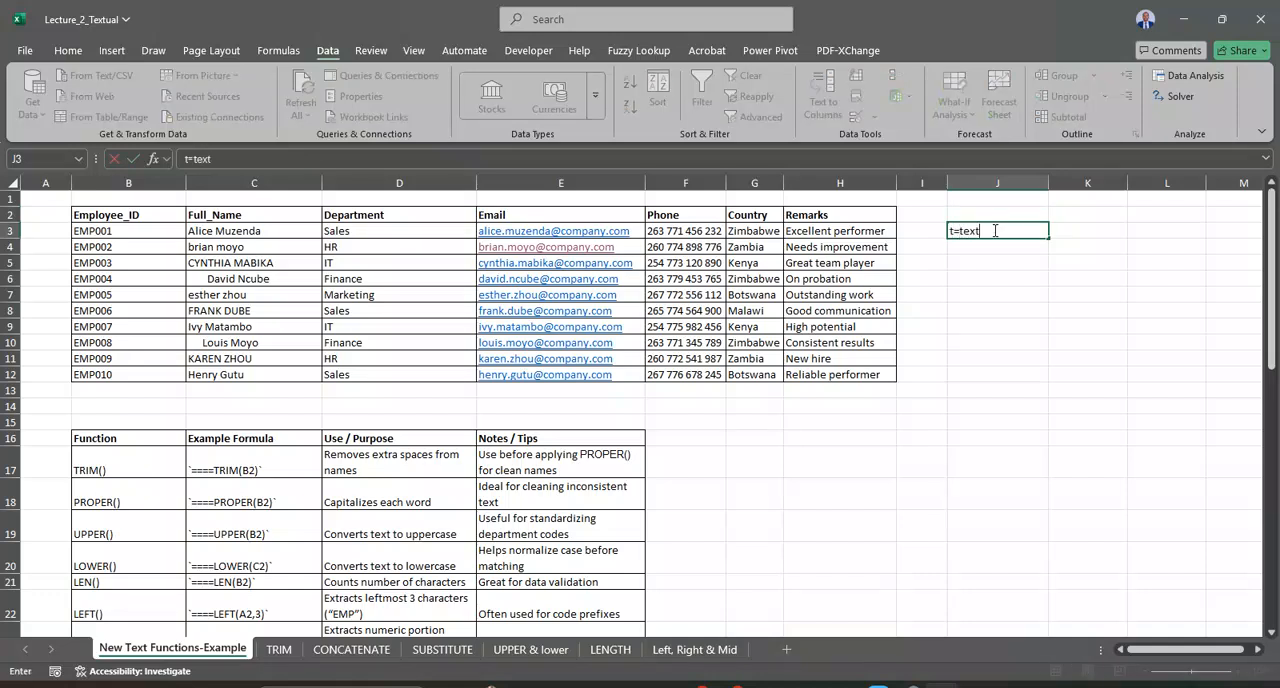
{"action": "type", "text": "=tex"}
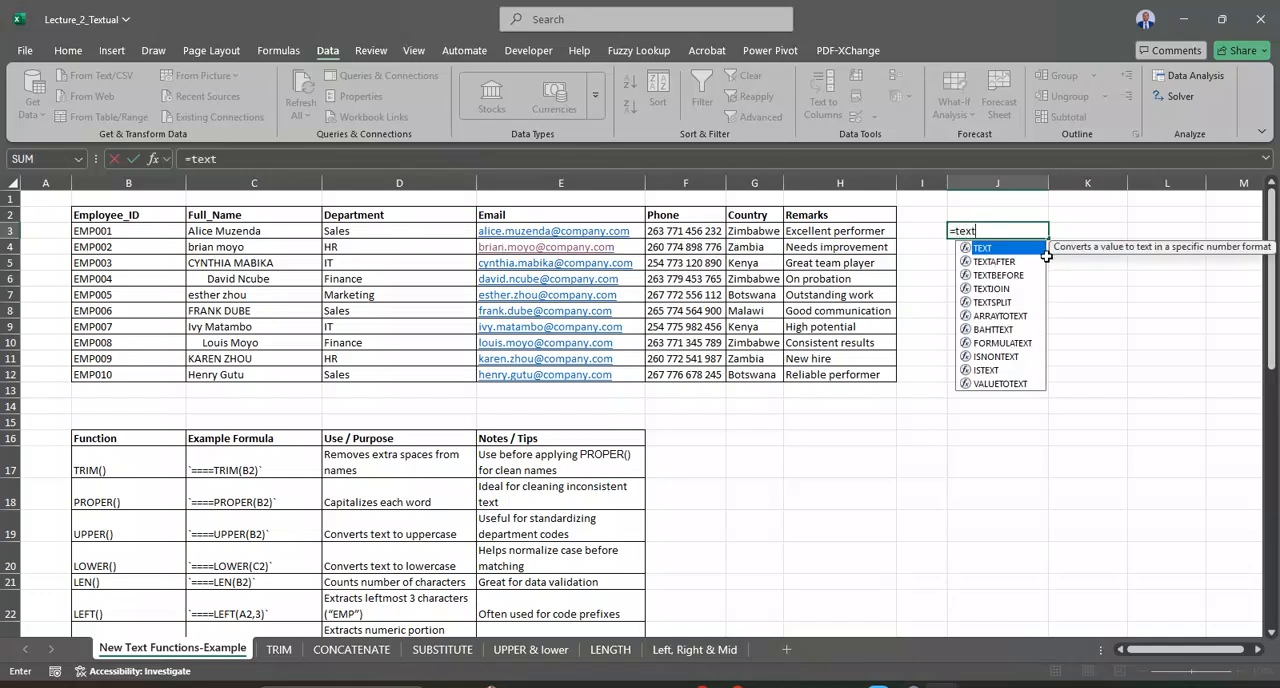
{"action": "double_click", "coordinate": [1000, 302]}
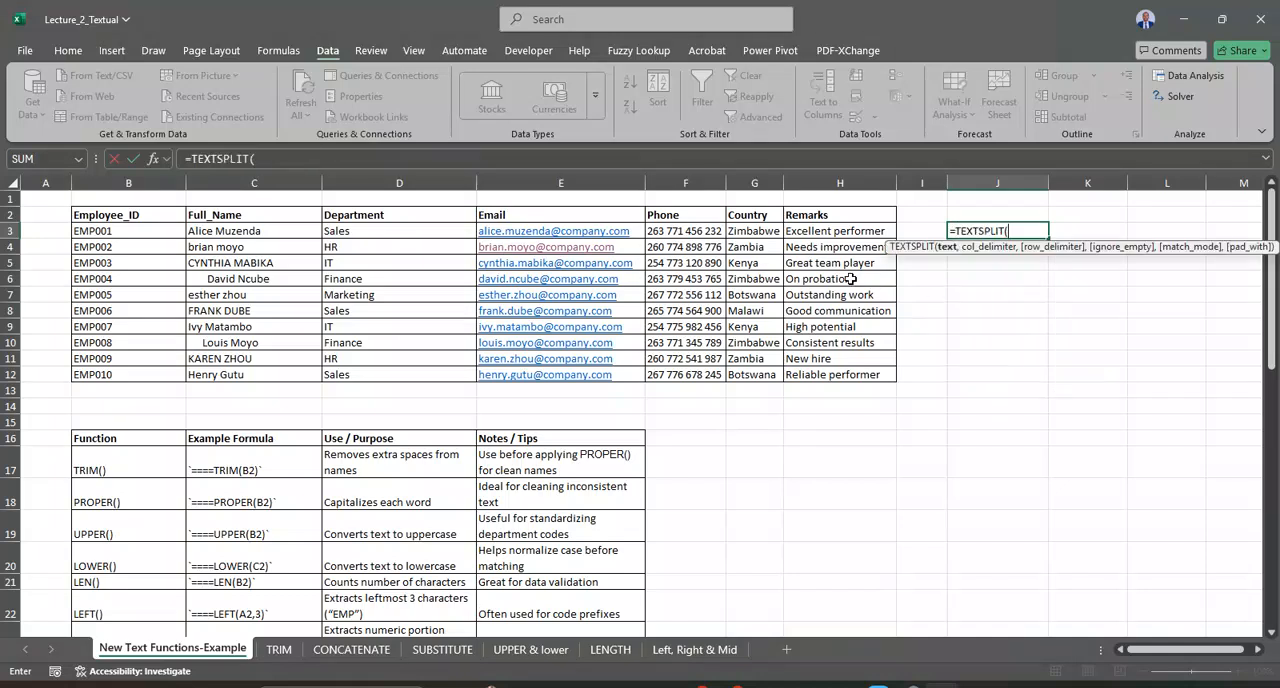
{"action": "left_click", "coordinate": [617, 233]}
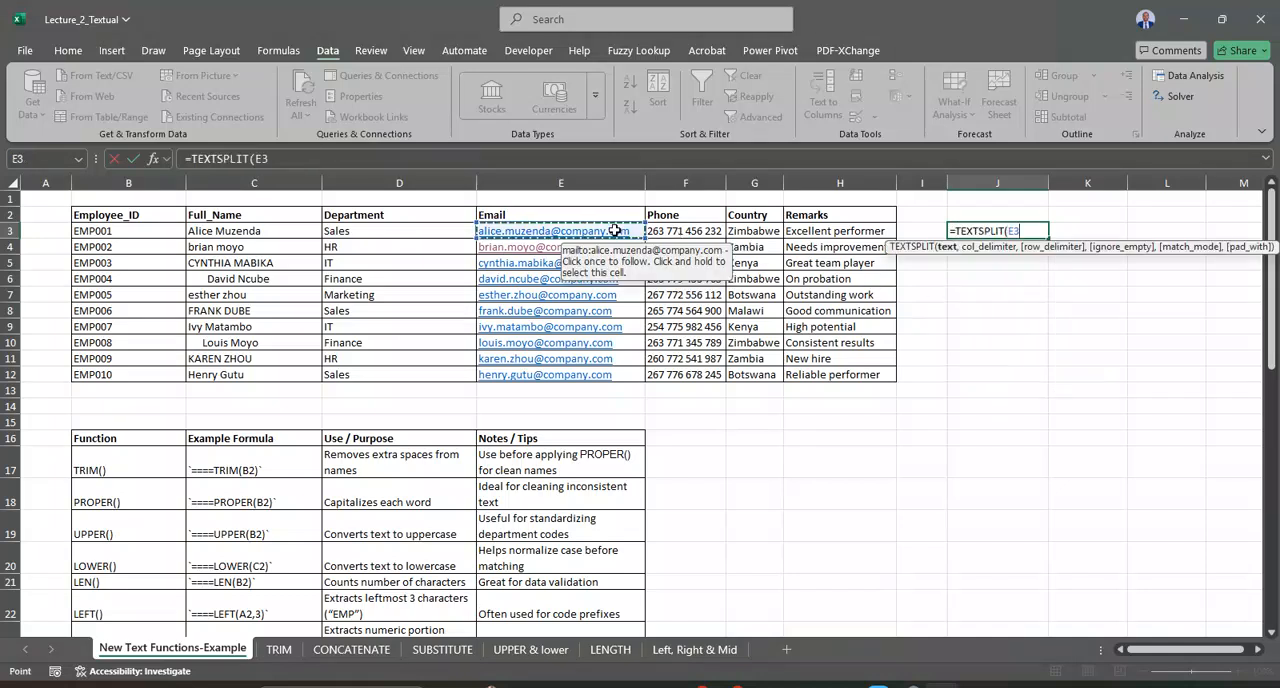
{"action": "type", "text": ",\"@\")"}
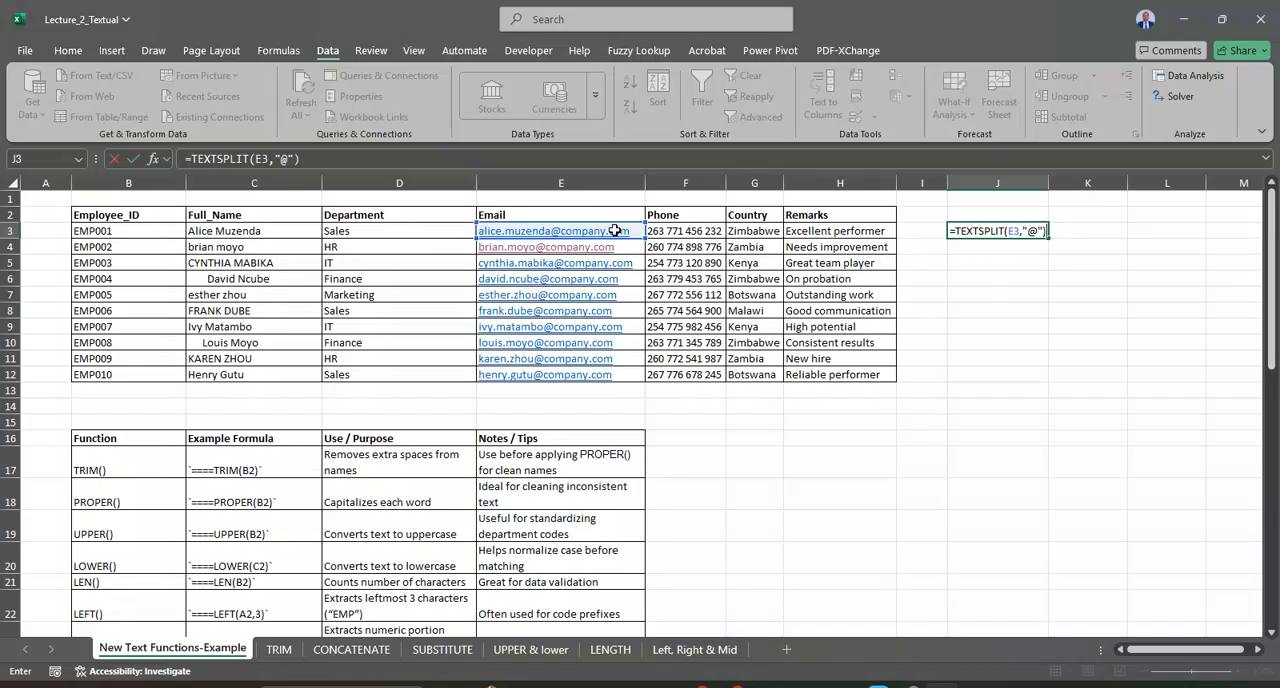
{"action": "key", "text": "Return"}
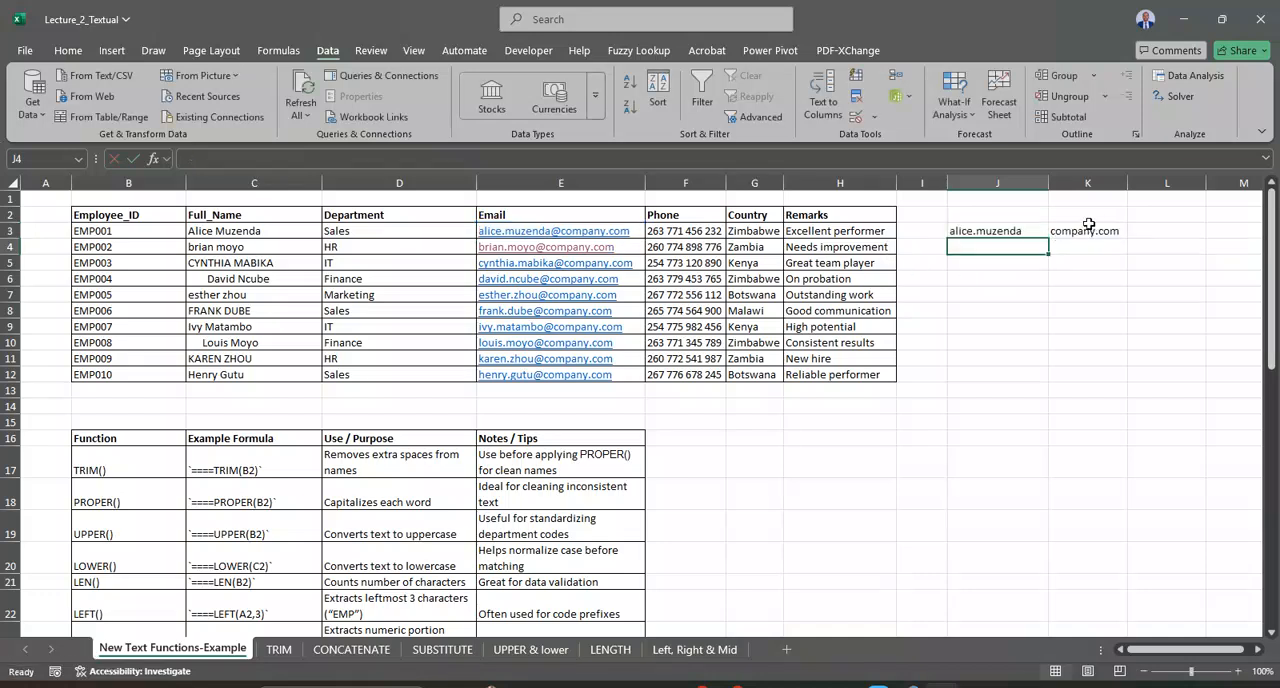
Step: Fill the TEXTSPLIT formula from J3 down to J12 and narrow column J slightly
{"action": "left_click", "coordinate": [1023, 232]}
{"action": "left_click_drag", "start_coordinate": [1046, 240], "coordinate": [1040, 378]}
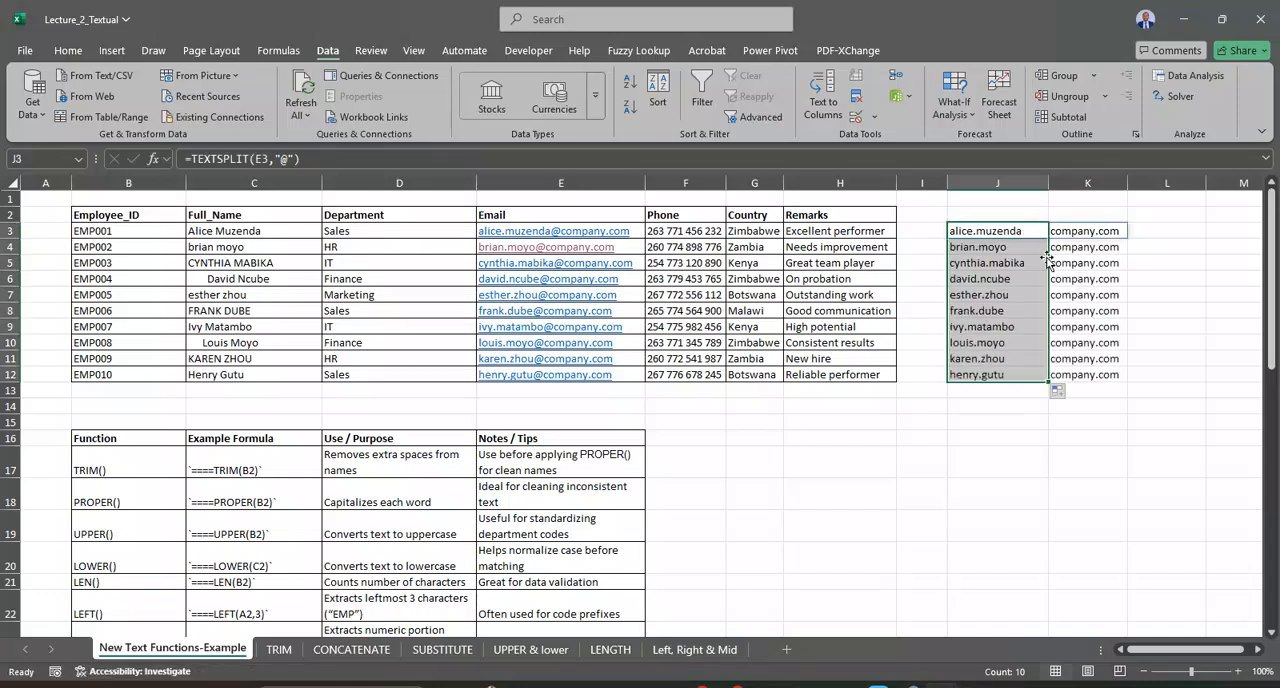
{"action": "left_click_drag", "start_coordinate": [1049, 185], "coordinate": [1029, 185]}
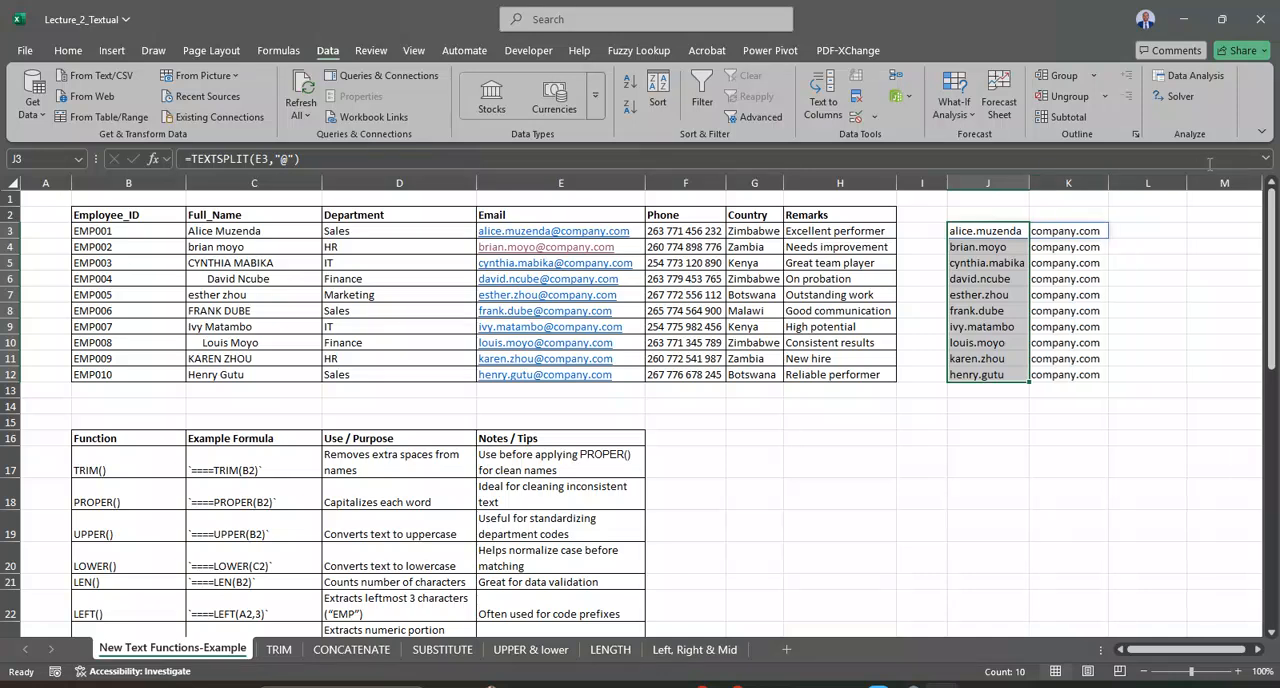
Step: Examine the whole TEXTSPLIT formula in J3, keeping it as it is
{"action": "left_click", "coordinate": [1265, 158]}
{"action": "left_click", "coordinate": [345, 163]}
{"action": "left_click_drag", "start_coordinate": [182, 161], "coordinate": [540, 195]}
{"action": "left_click", "coordinate": [1265, 158]}
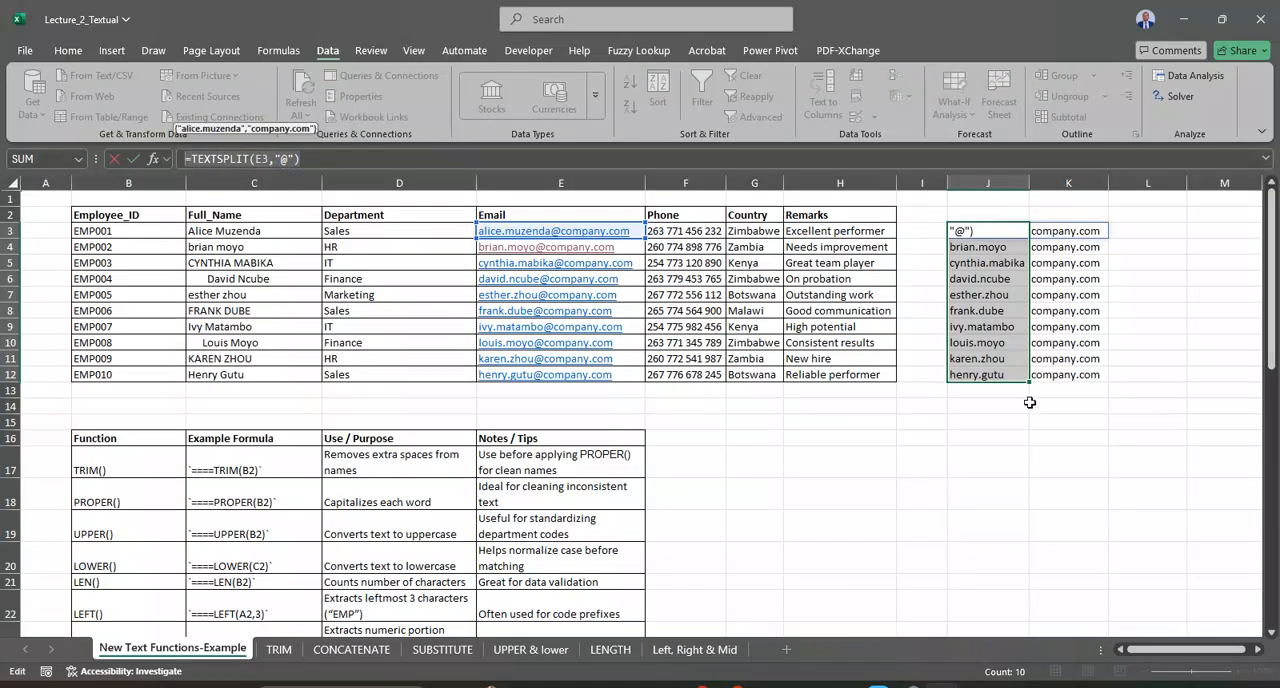
{"action": "key", "text": "Return"}
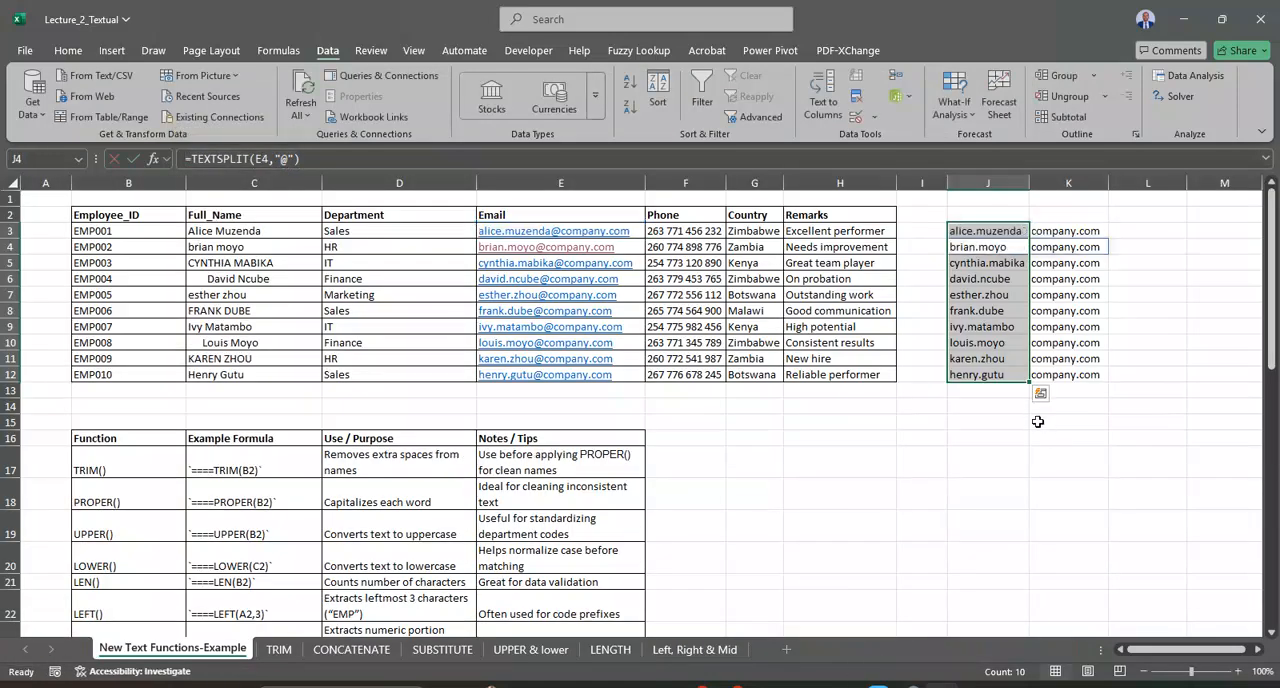
{"action": "left_click", "coordinate": [1040, 394]}
{"action": "left_click", "coordinate": [1121, 215]}
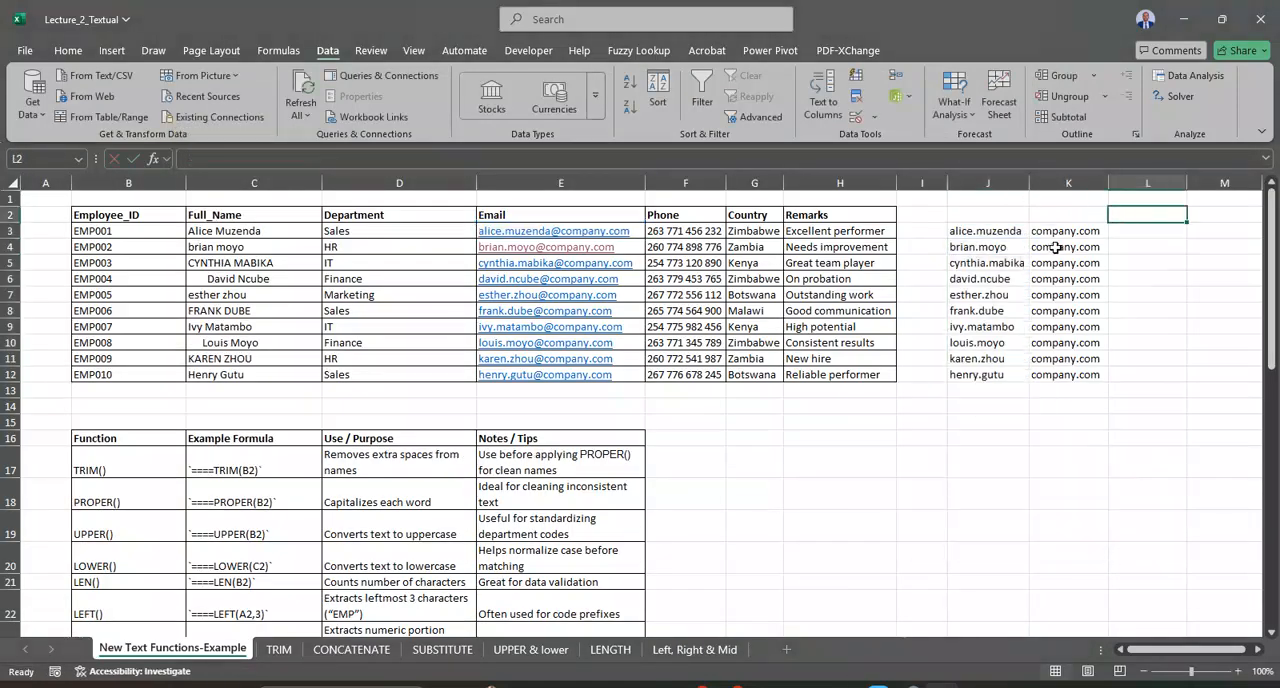
Step: Wrap the J3 formula in CHOOSECOLS with column 1 so it reads =CHOOSECOLS(TEXTSPLIT(E3,"@"),1)
{"action": "left_click", "coordinate": [995, 231]}
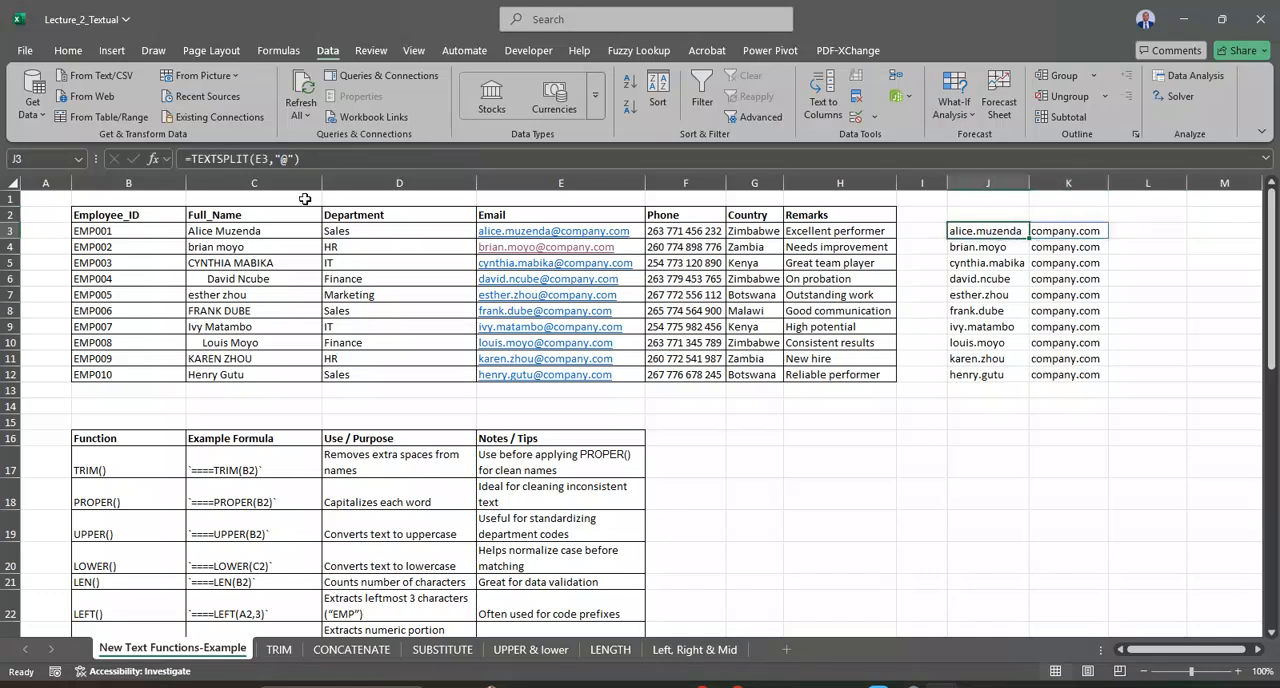
{"action": "left_click", "coordinate": [190, 158]}
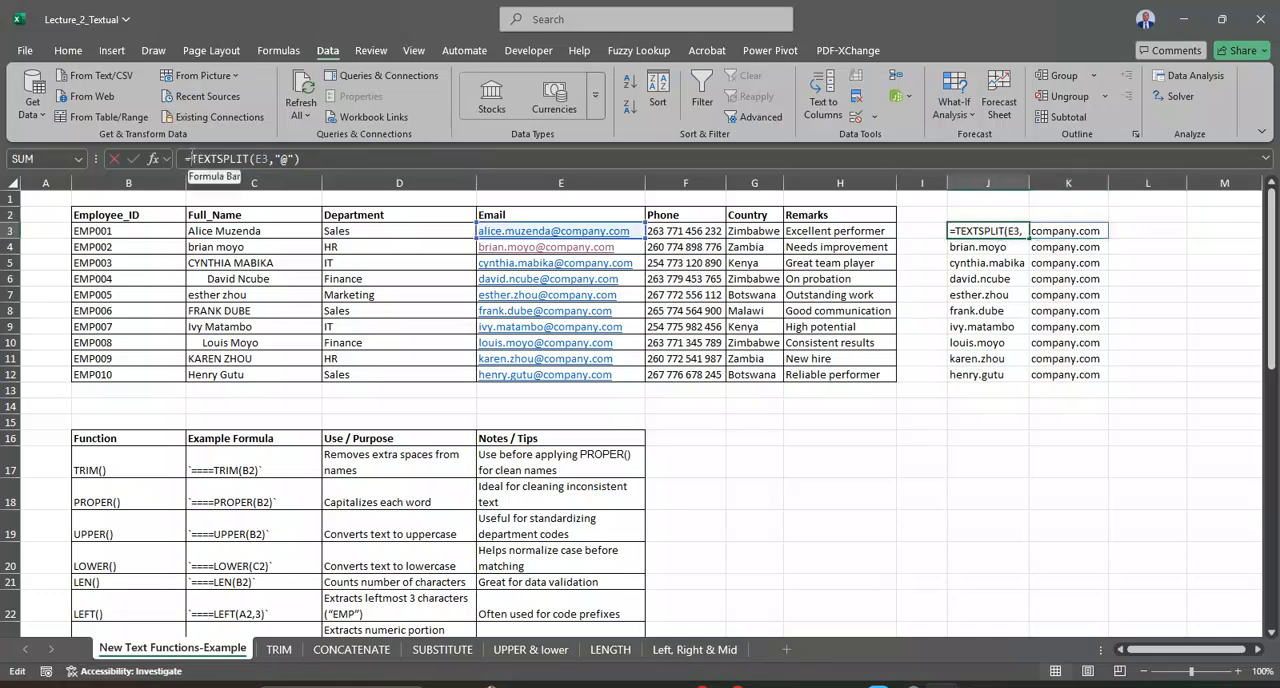
{"action": "type", "text": "cjo"}
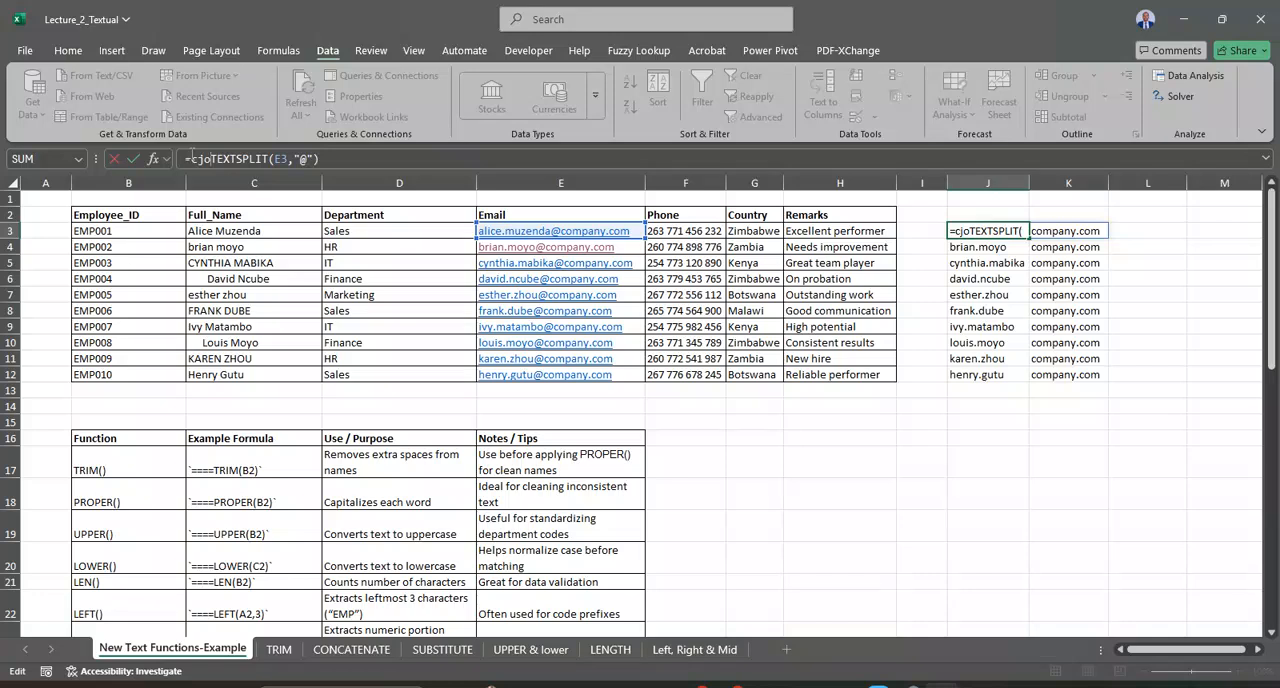
{"action": "key", "text": "BackSpace"}
{"action": "key", "text": "BackSpace"}
{"action": "type", "text": "ho"}
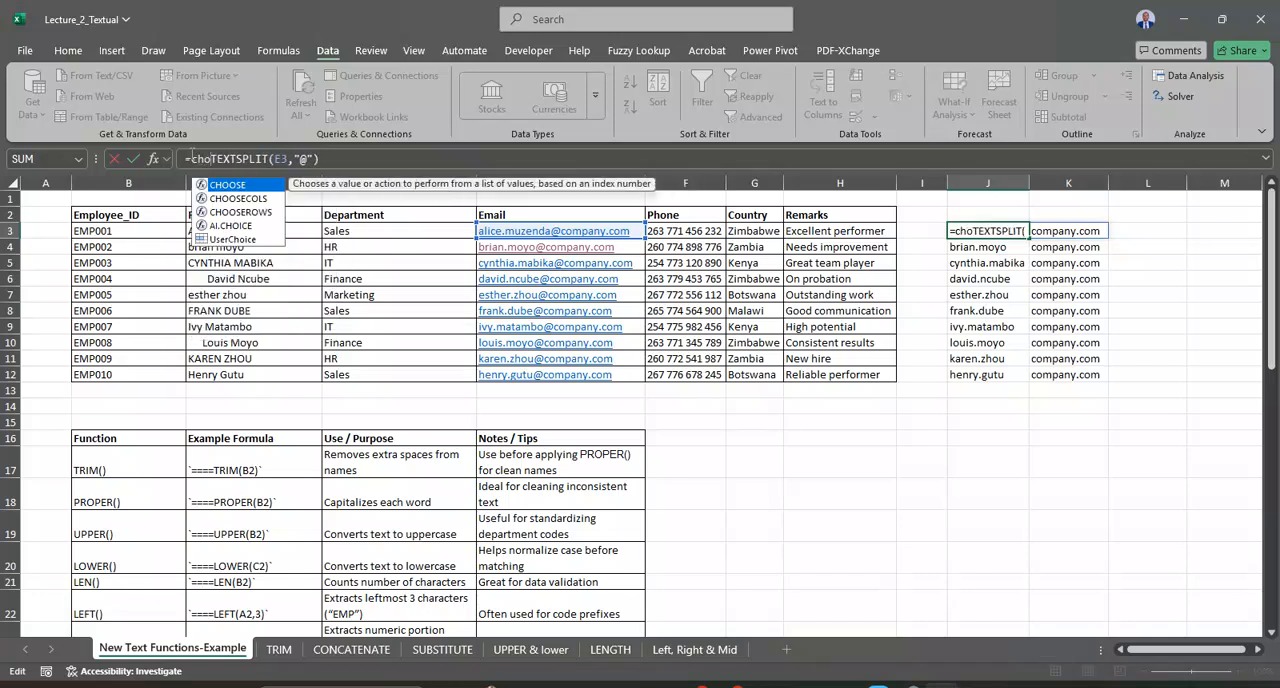
{"action": "double_click", "coordinate": [240, 199]}
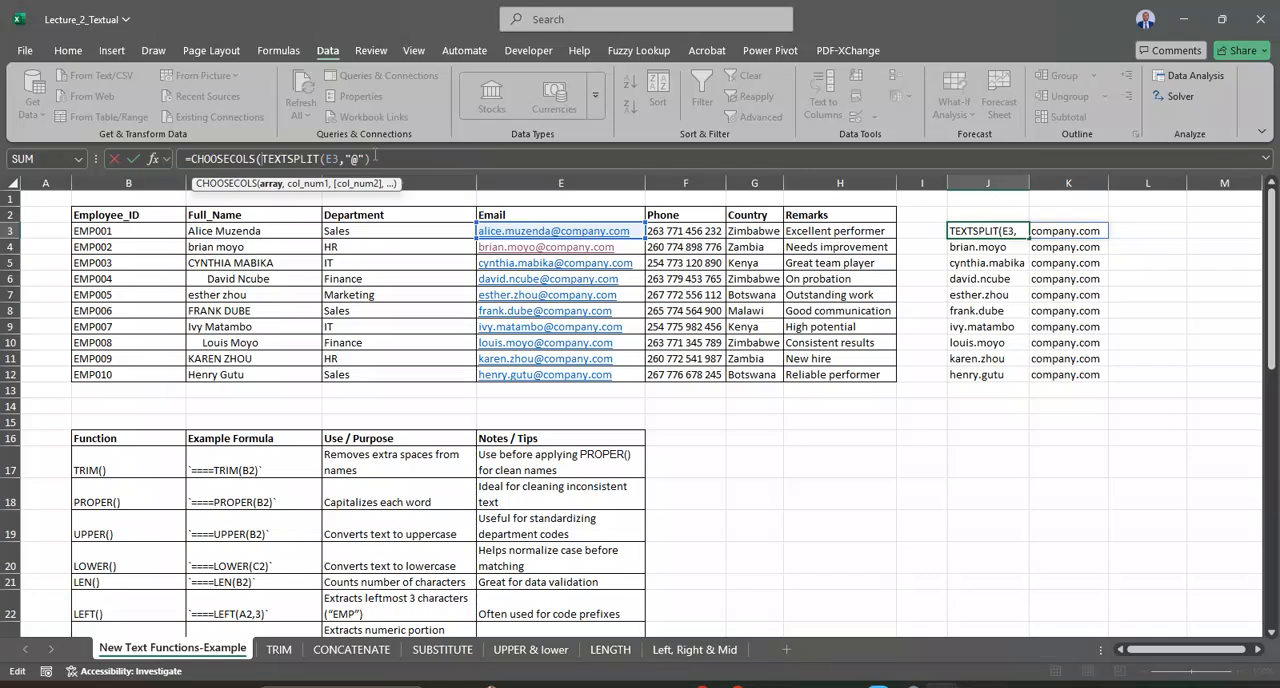
{"action": "left_click", "coordinate": [373, 158]}
{"action": "type", "text": ",1)"}
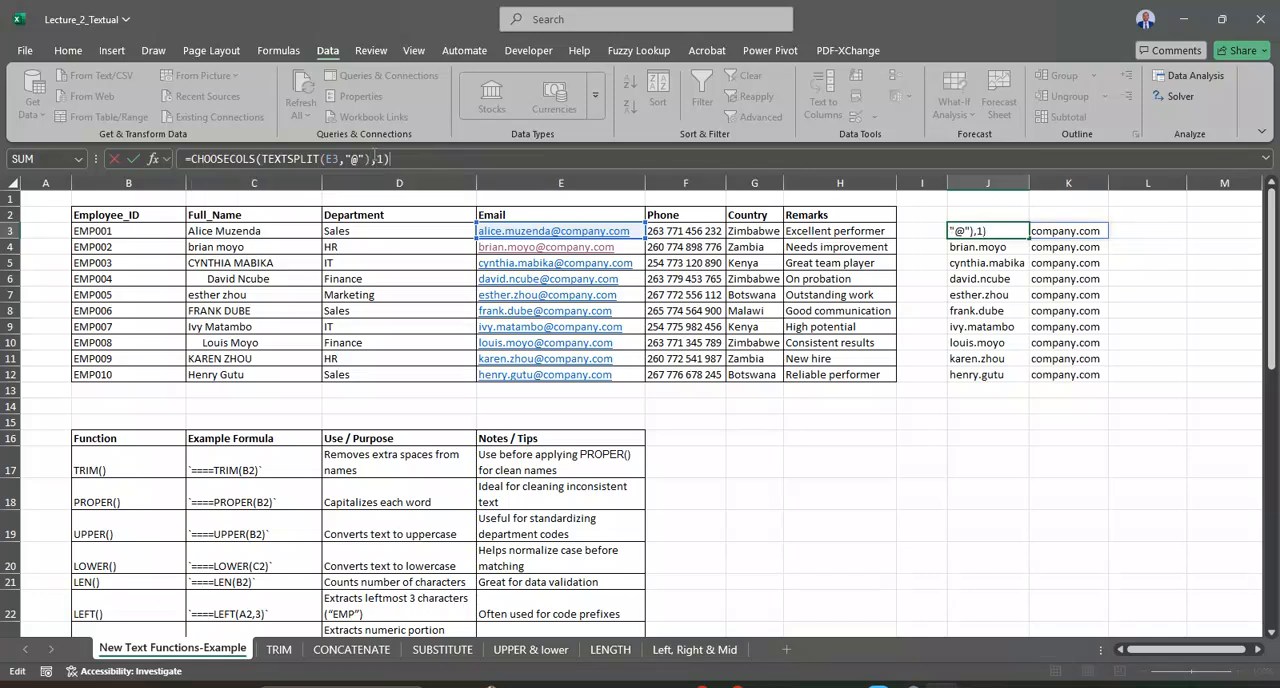
{"action": "key", "text": "Return"}
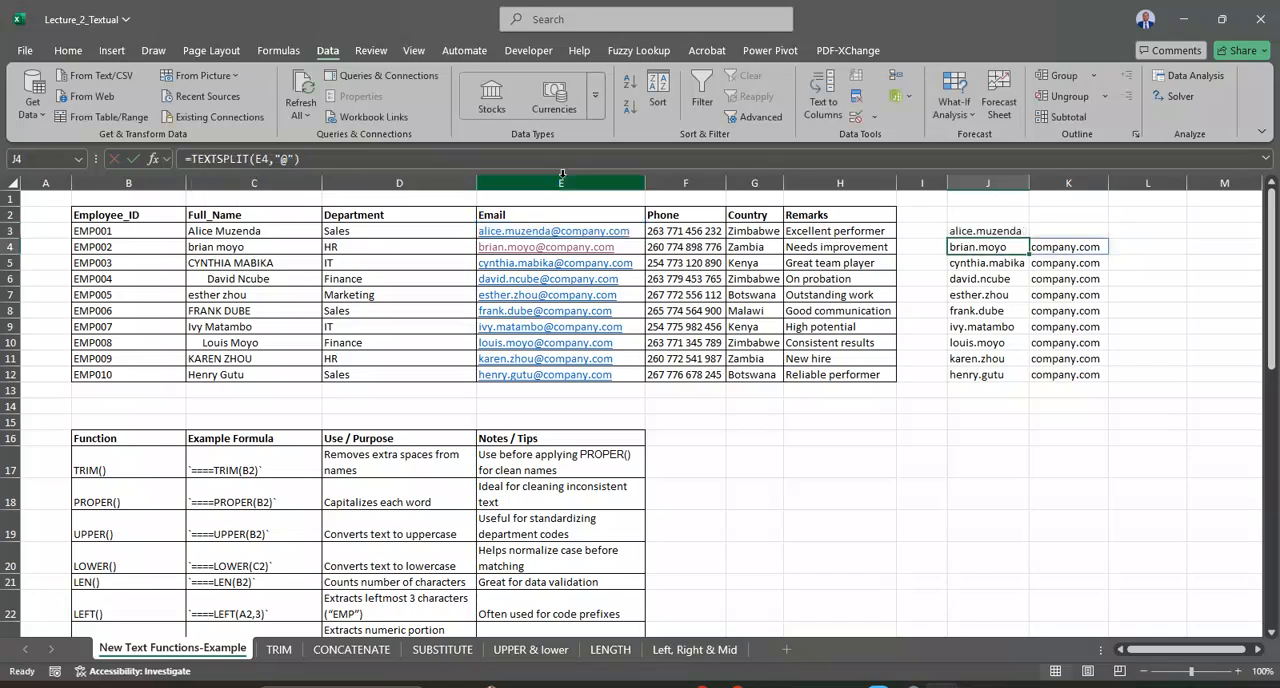
Step: Fill the CHOOSECOLS formula from J3 down to J12 and review the function name in the J3 formula
{"action": "left_click", "coordinate": [999, 231]}
{"action": "double_click", "coordinate": [1027, 240]}
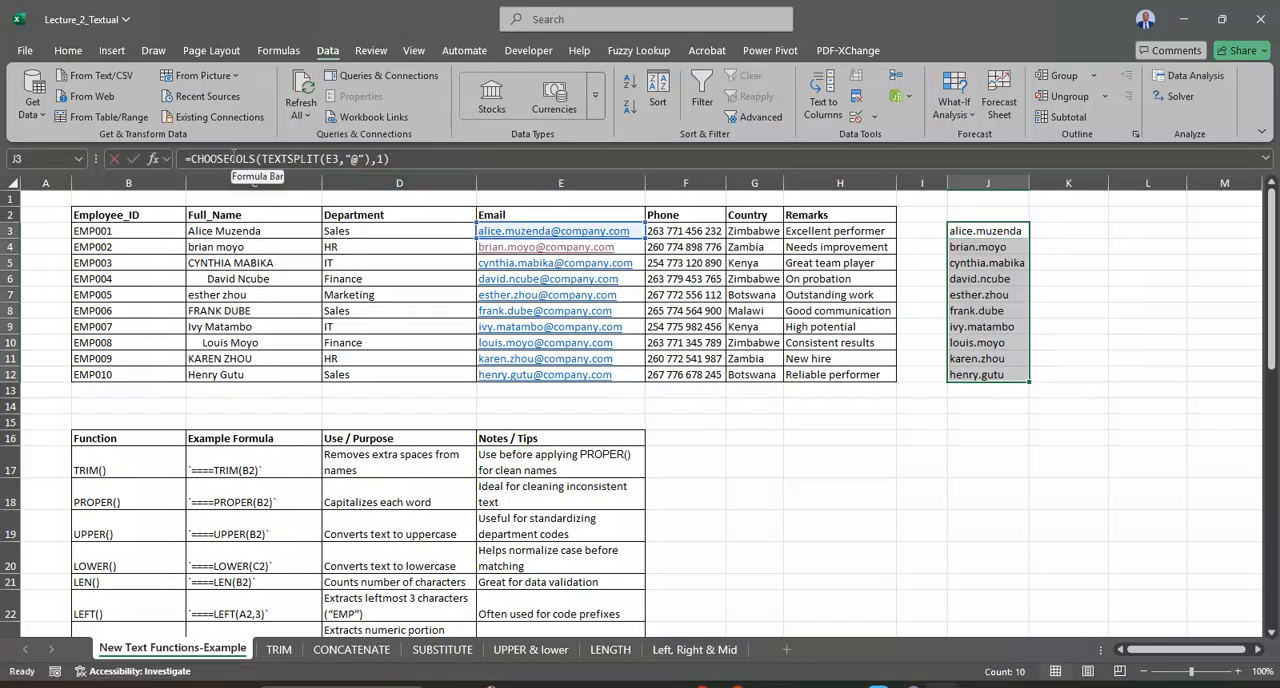
{"action": "left_click", "coordinate": [234, 158]}
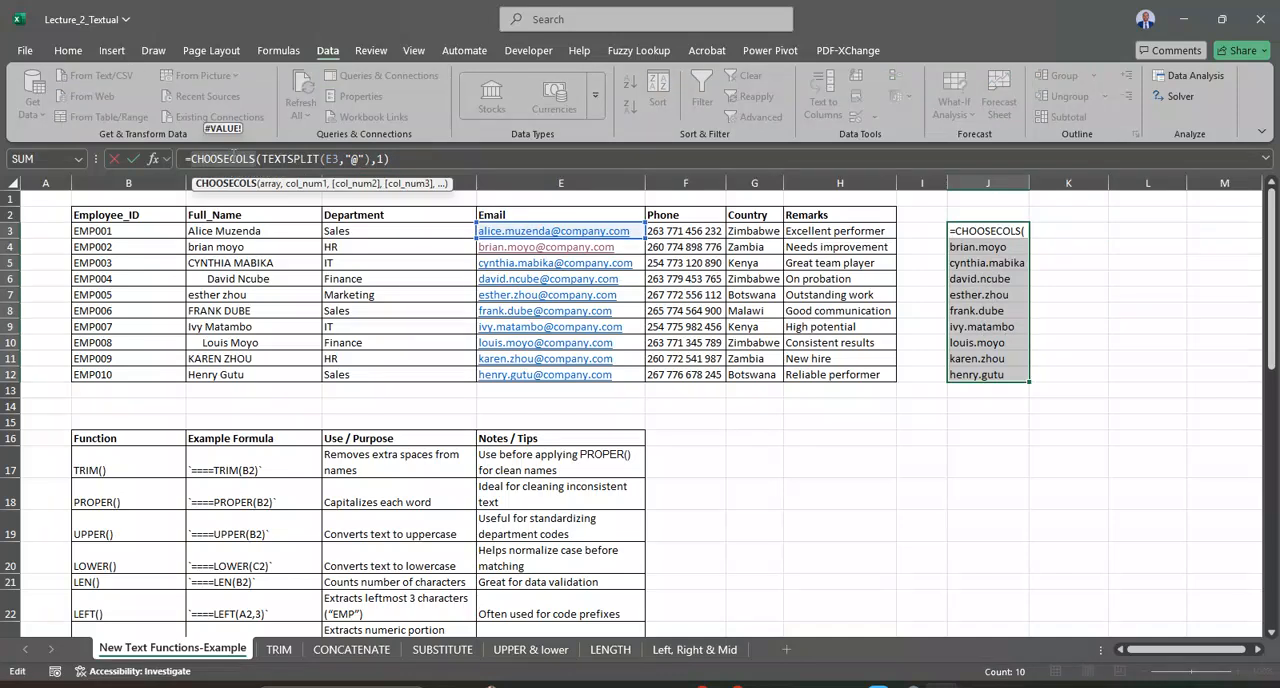
{"action": "key", "text": "Return"}
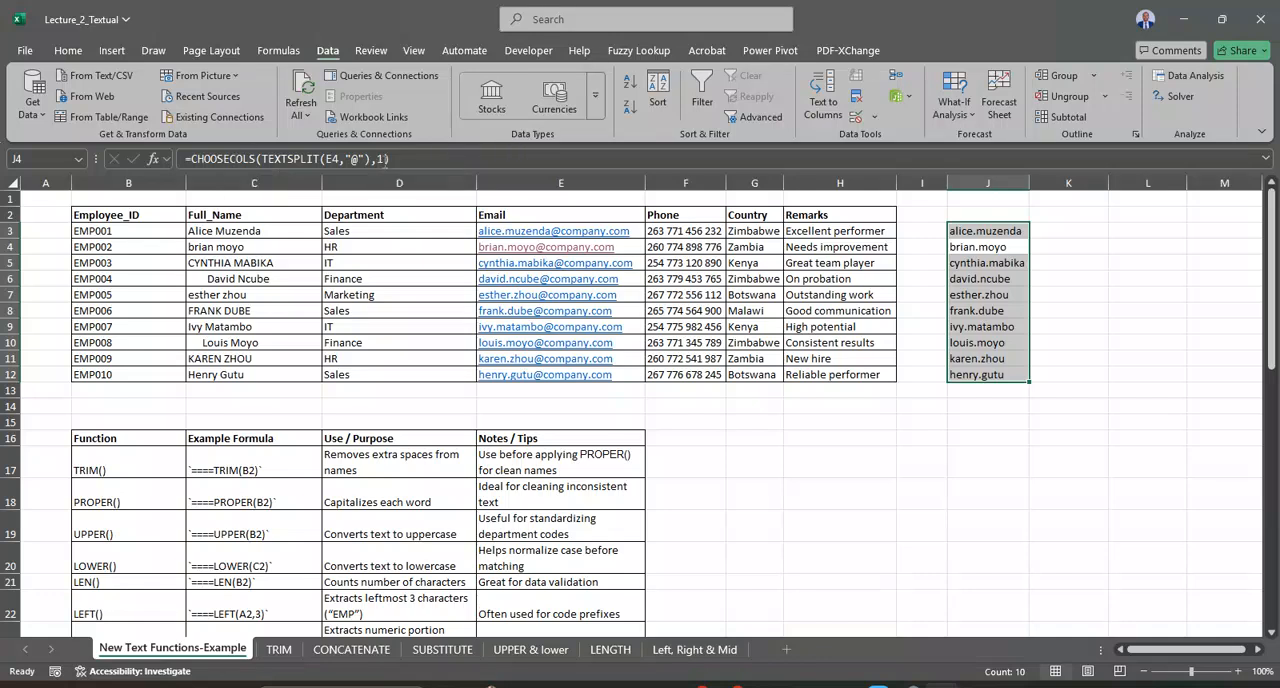
Step: Change the column number in the J4 formula so it reads =CHOOSECOLS(TEXTSPLIT(E4,"@"),2)
{"action": "left_click", "coordinate": [388, 159]}
{"action": "key", "text": "BackSpace"}
{"action": "type", "text": "2"}
{"action": "key", "text": "Return"}
{"action": "left_click", "coordinate": [981, 230]}
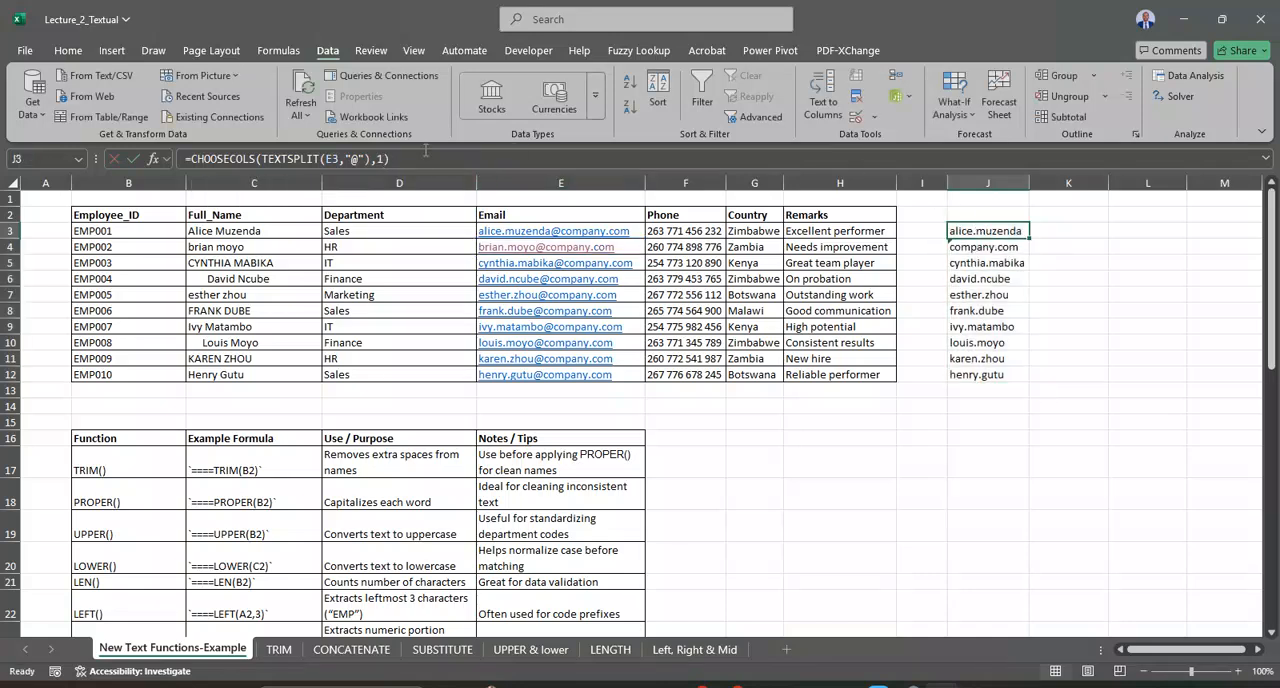
Step: Change the J3 formula to =CHOOSECOLS(TEXTSPLIT(E3,"@"),2) and fill it down to J12
{"action": "left_click", "coordinate": [387, 157]}
{"action": "key", "text": "BackSpace"}
{"action": "type", "text": "2"}
{"action": "key", "text": "Return"}
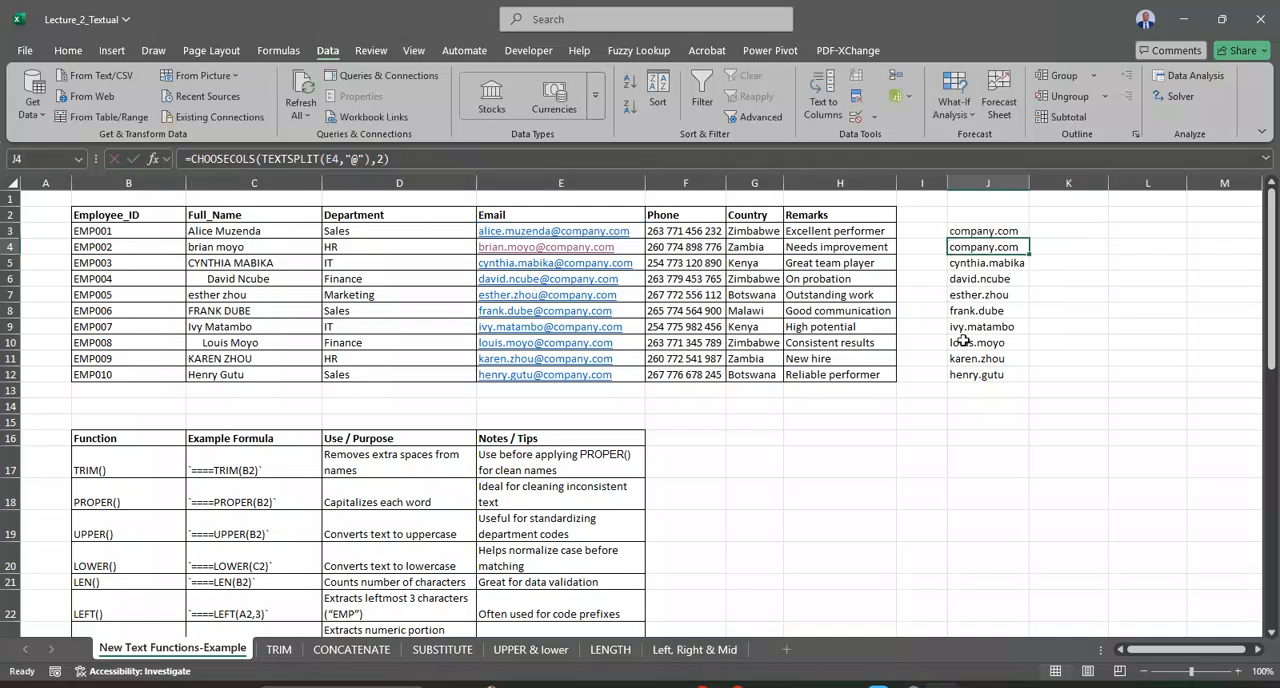
{"action": "left_click", "coordinate": [1003, 230]}
{"action": "double_click", "coordinate": [1033, 236]}
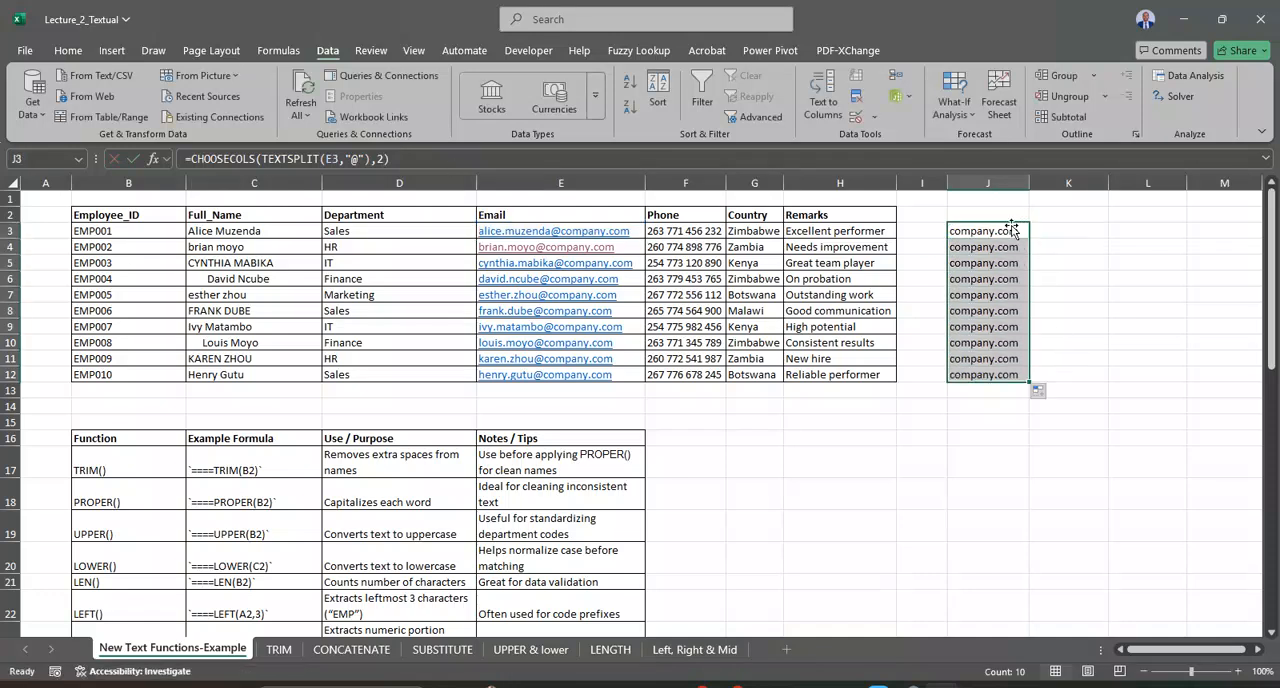
Step: Set the column number in the J3 CHOOSECOLS formula to 1 and copy the formula down through J12
{"action": "left_click", "coordinate": [999, 236]}
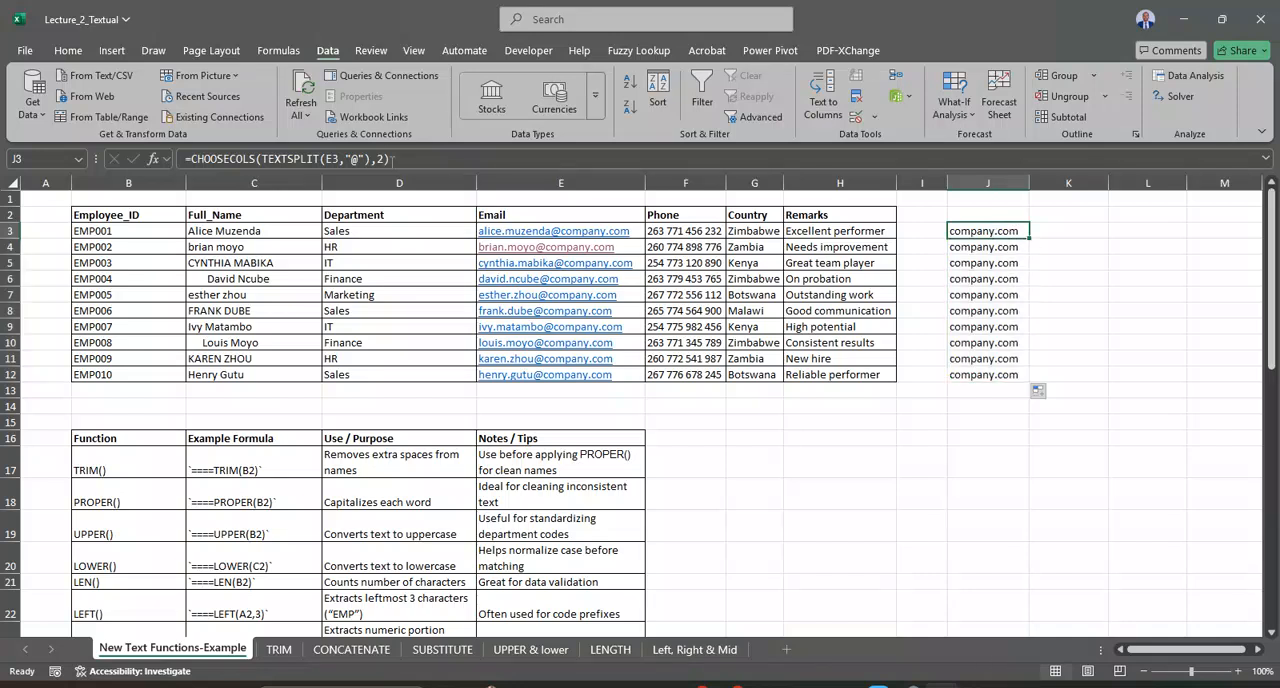
{"action": "left_click", "coordinate": [385, 158]}
{"action": "key", "text": "BackSpace"}
{"action": "type", "text": "1"}
{"action": "key", "text": "Return"}
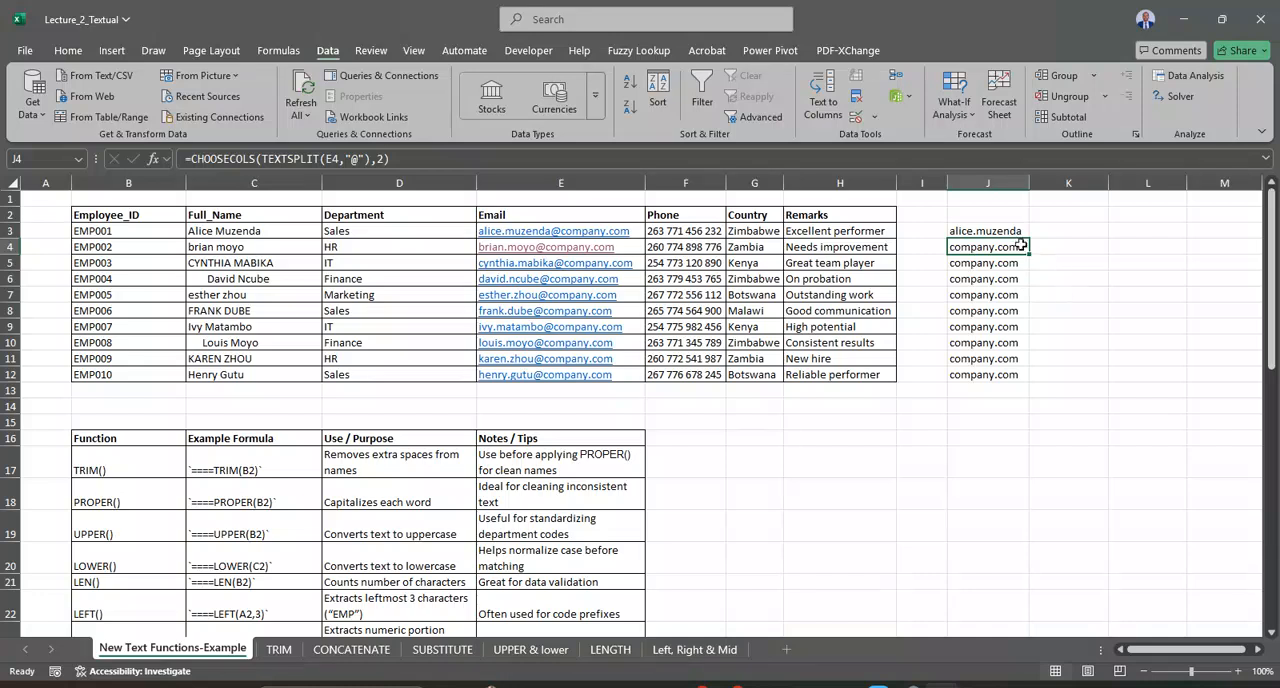
{"action": "left_click", "coordinate": [1013, 228]}
{"action": "key", "text": "ctrl+shift+Down"}
{"action": "key", "text": "ctrl+d"}
{"action": "left_click", "coordinate": [1010, 470]}
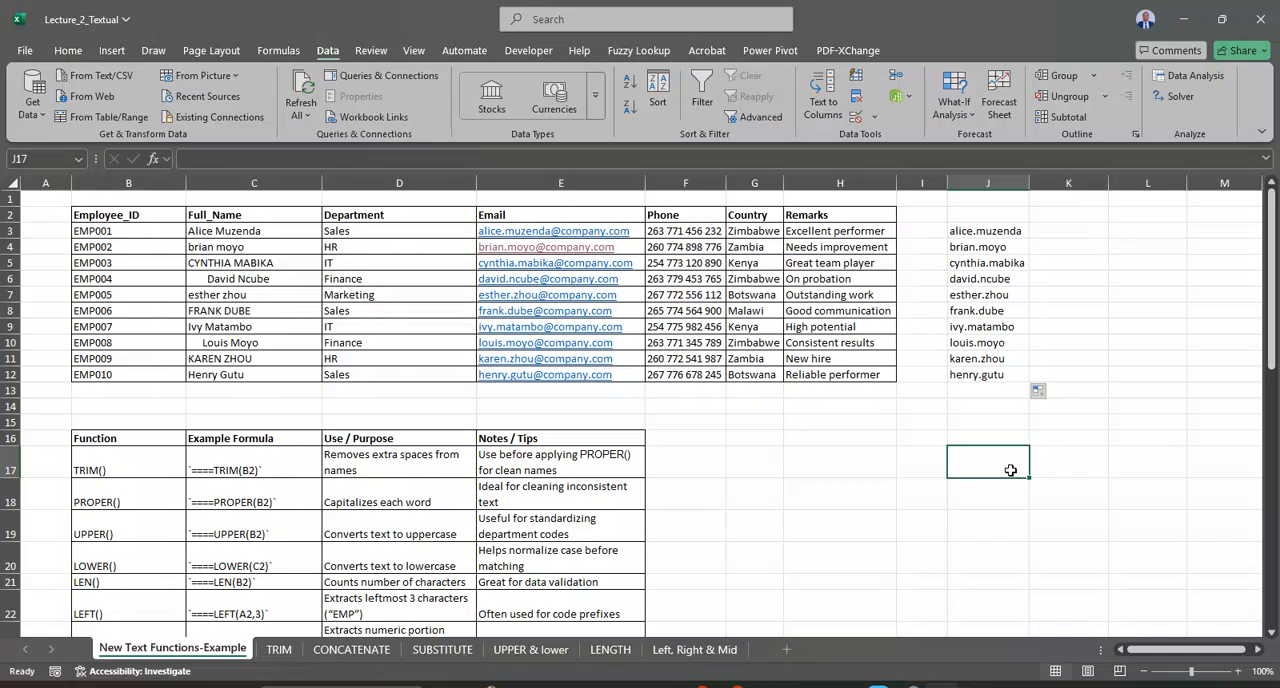
Step: Wrap the J3 formula in TEXTSPLIT with a period delimiter so it reads =TEXTSPLIT(CHOOSECOLS(TEXTSPLIT(E3,"@"),1),".")
{"action": "left_click", "coordinate": [986, 236]}
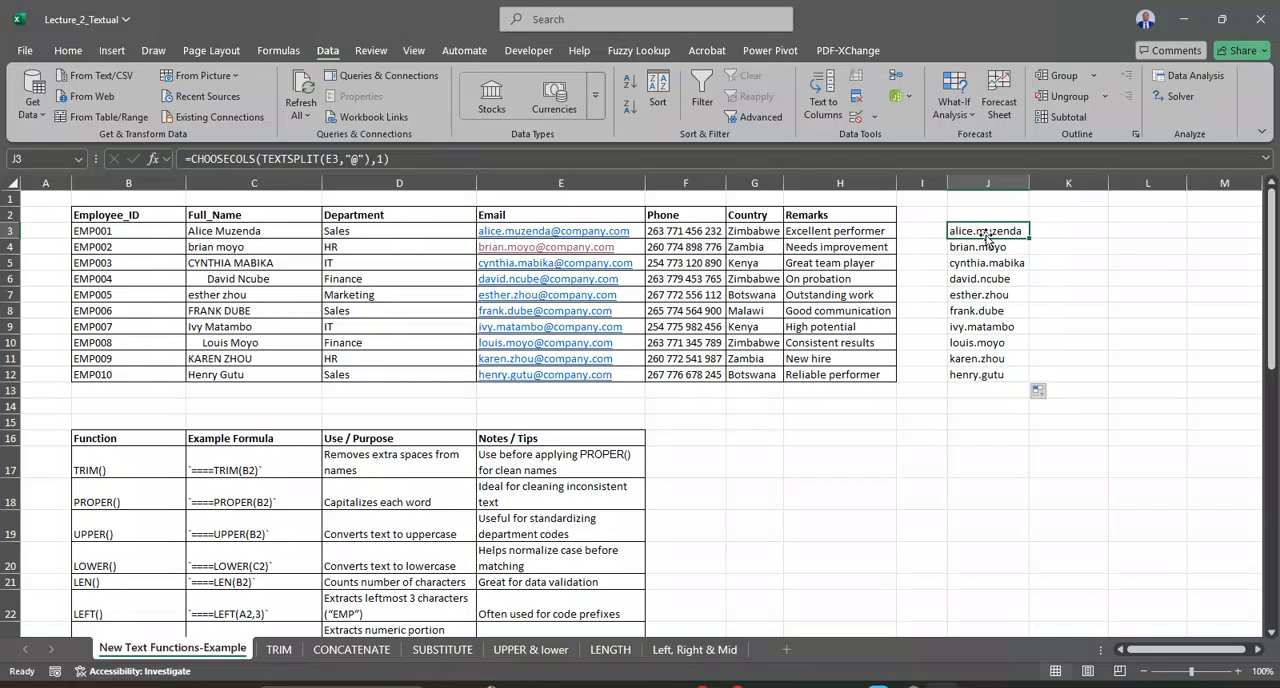
{"action": "left_click", "coordinate": [193, 158]}
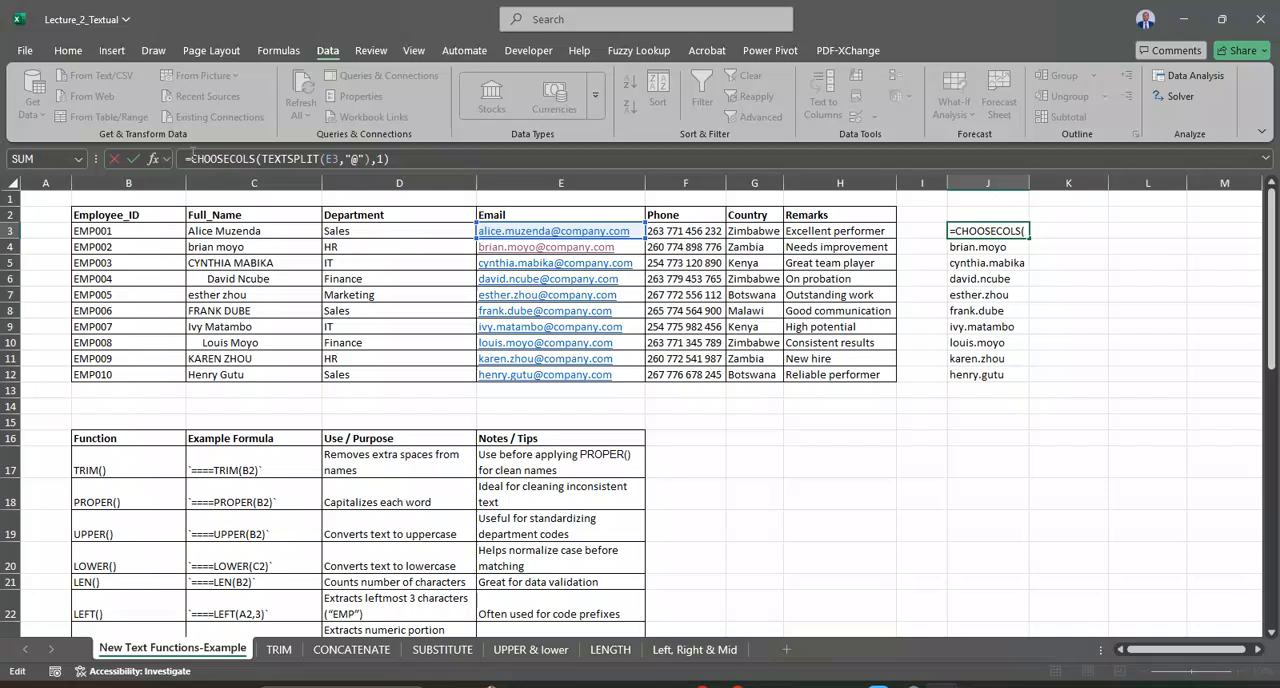
{"action": "type", "text": "text"}
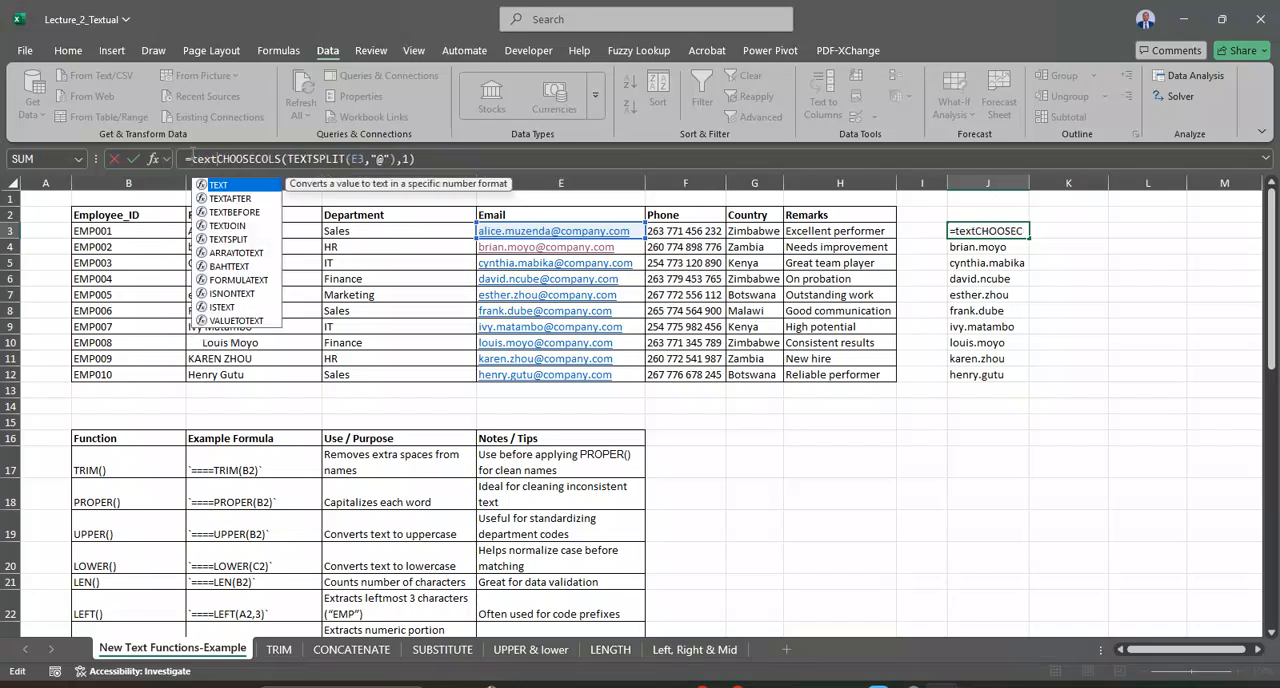
{"action": "left_click", "coordinate": [238, 240]}
{"action": "double_click", "coordinate": [238, 240]}
{"action": "left_click", "coordinate": [476, 160]}
{"action": "type", "text": ","}
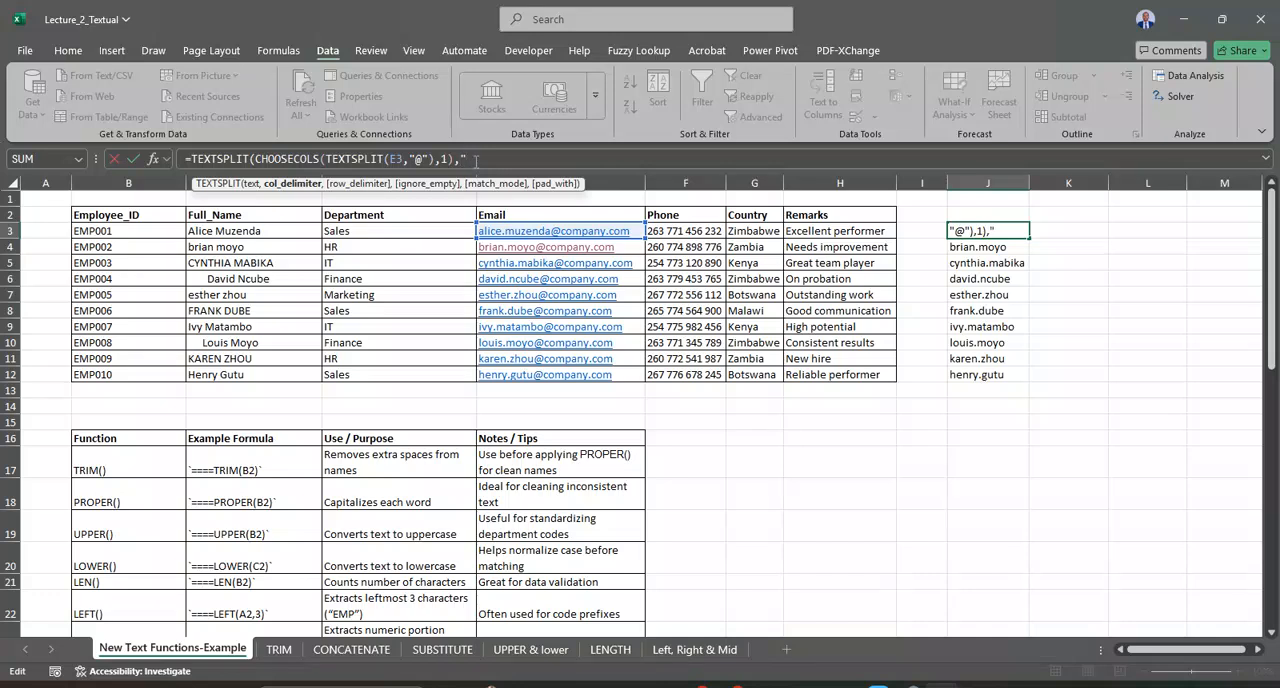
{"action": "type", "text": "\".\")"}
{"action": "key", "text": "Return"}
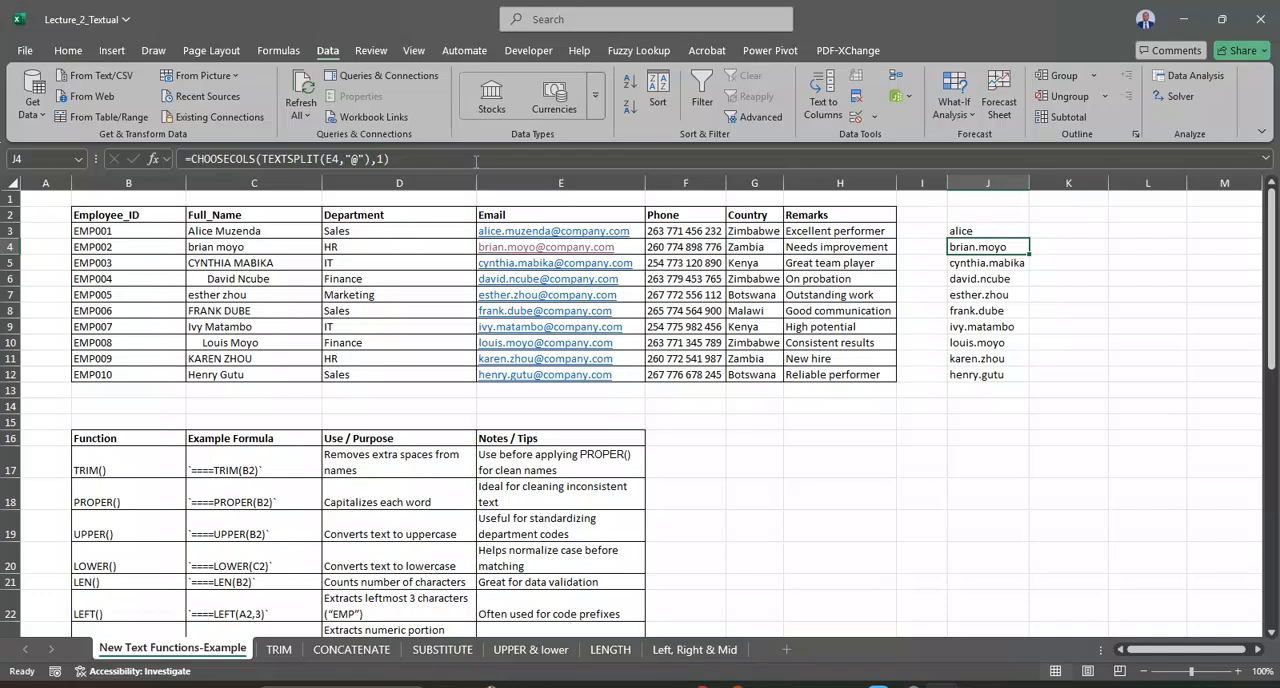
Step: Fill the nested TEXTSPLIT formula from J3 down to J12, and undo it together with the J3 formula change
{"action": "left_click", "coordinate": [985, 230]}
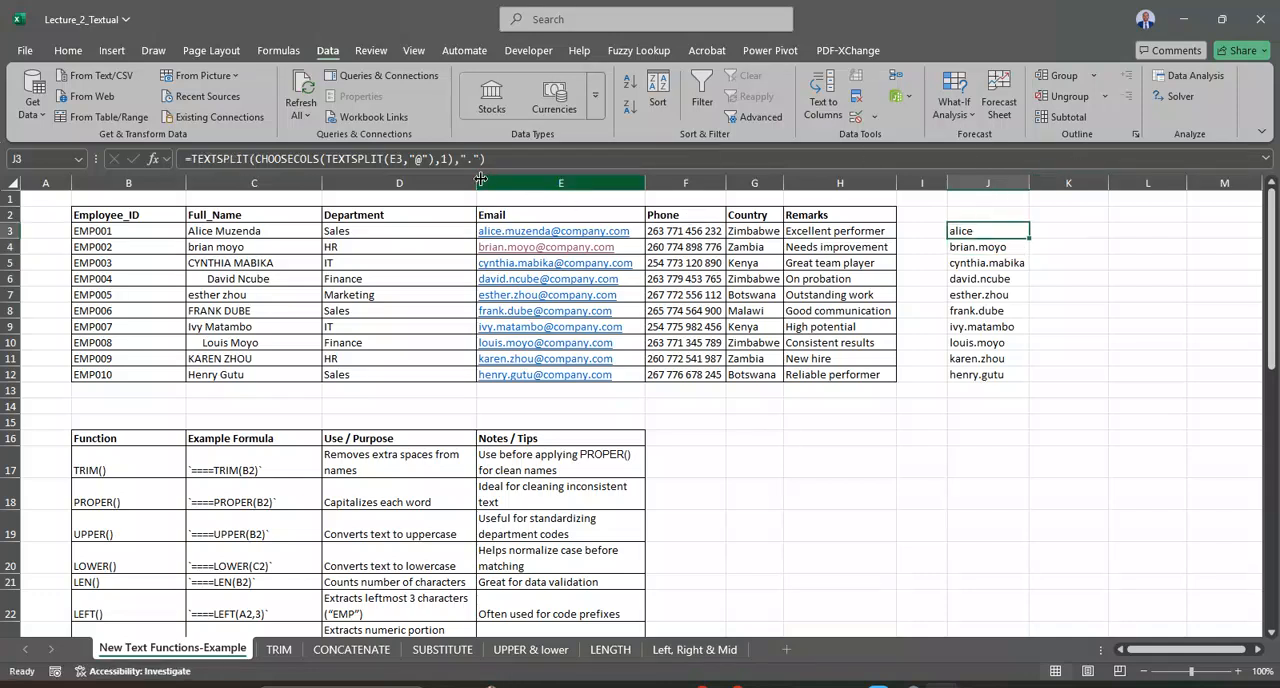
{"action": "double_click", "coordinate": [1030, 238]}
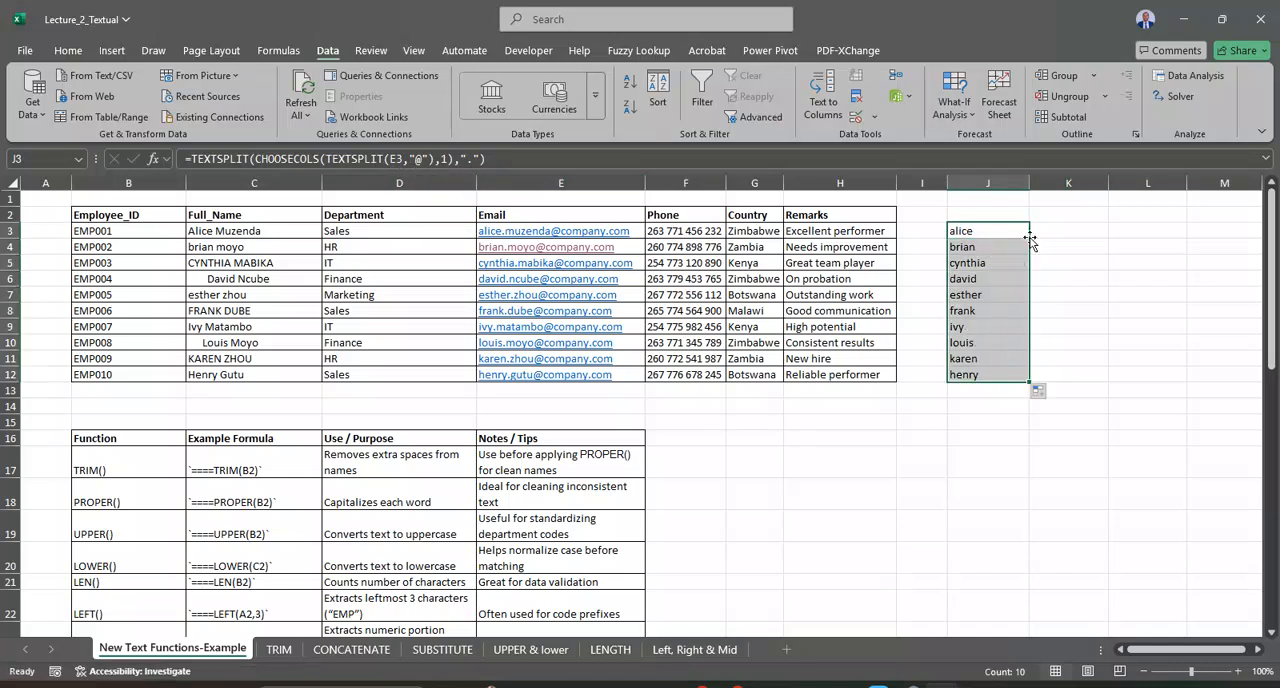
{"action": "left_click", "coordinate": [1005, 240]}
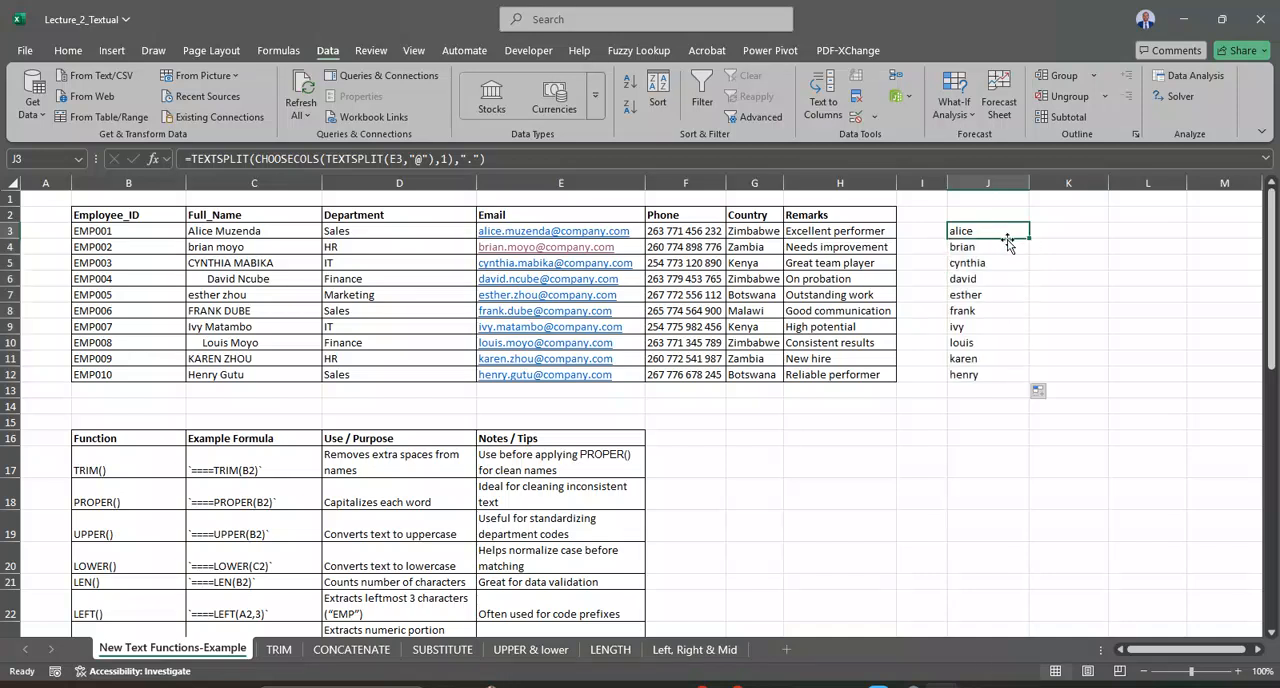
{"action": "key", "text": "Down"}
{"action": "key", "text": "Down"}
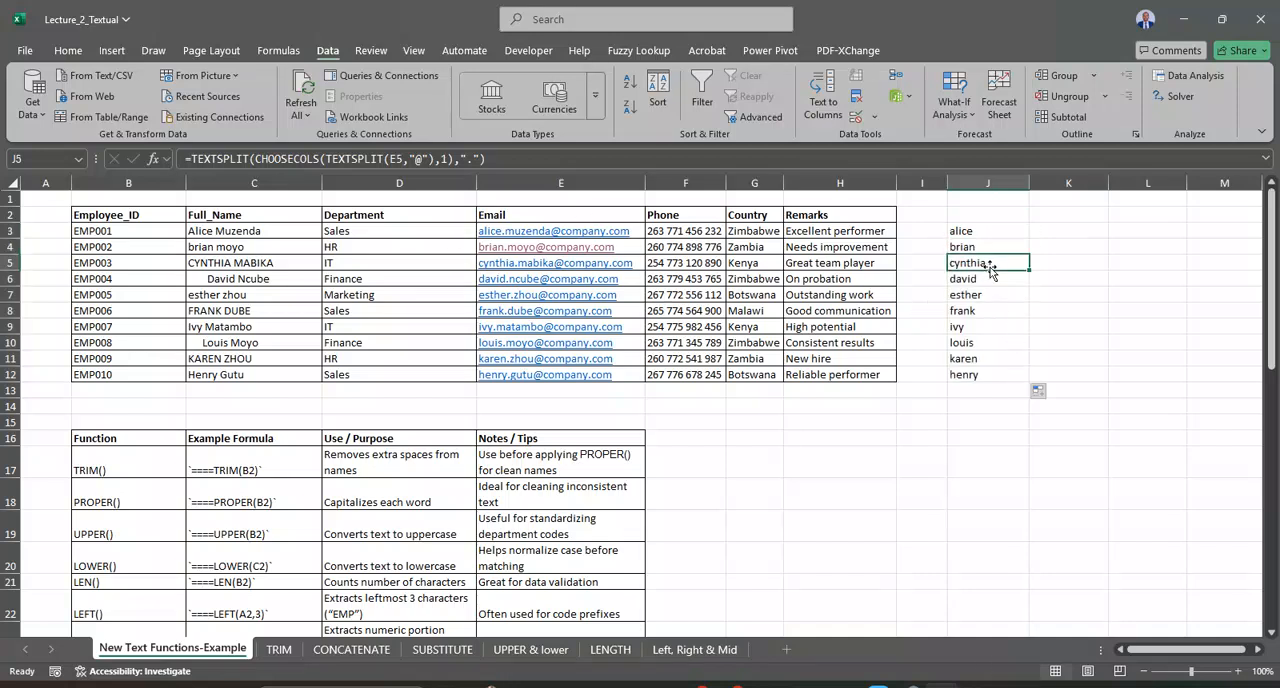
{"action": "left_click", "coordinate": [978, 229]}
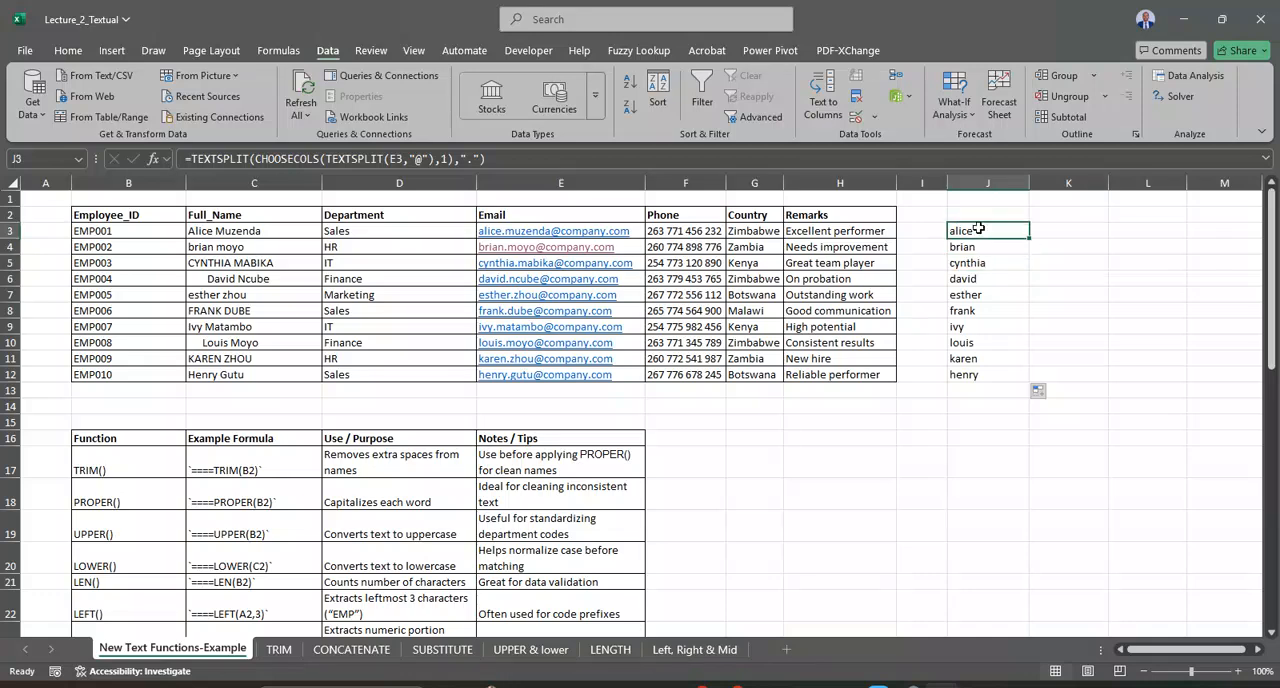
{"action": "key", "text": "ctrl+z"}
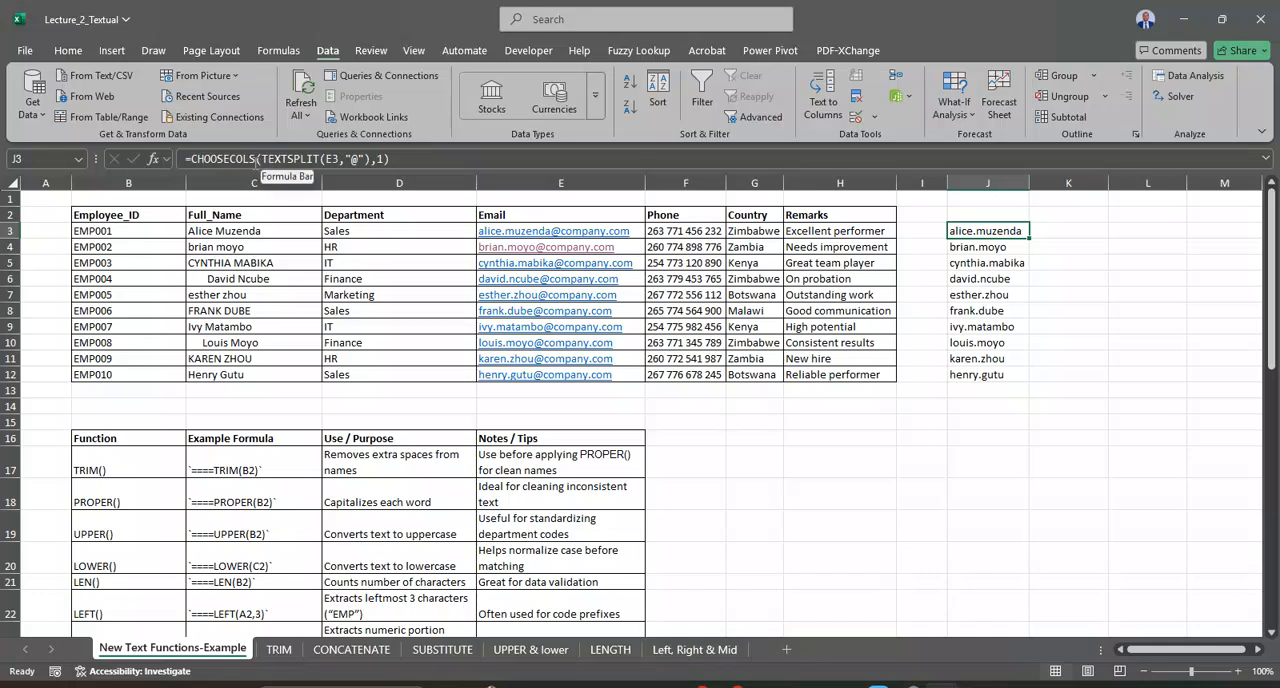
Step: Try to replace CHOOSECOLS in J3 with TEXTSPLIT, entering =TEXTSPLIT(TEXTSPLIT(E3,"@"),1),".")
{"action": "double_click", "coordinate": [196, 158]}
{"action": "key", "text": "BackSpace"}
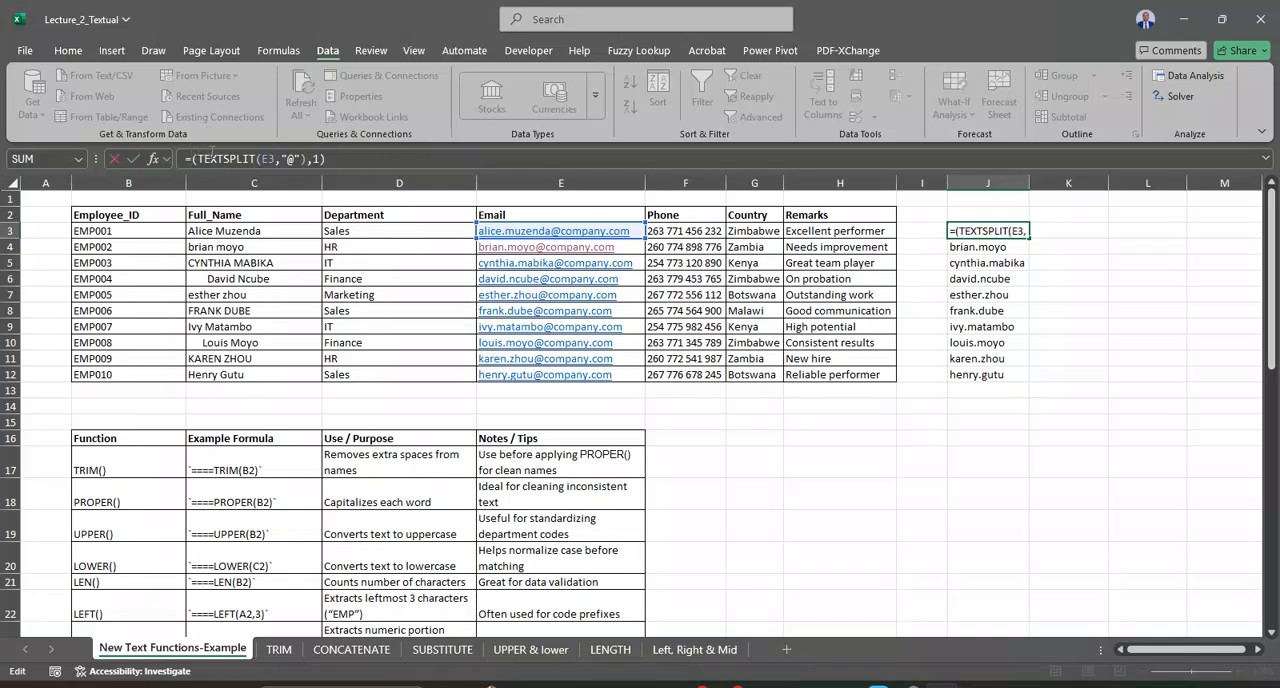
{"action": "type", "text": "text"}
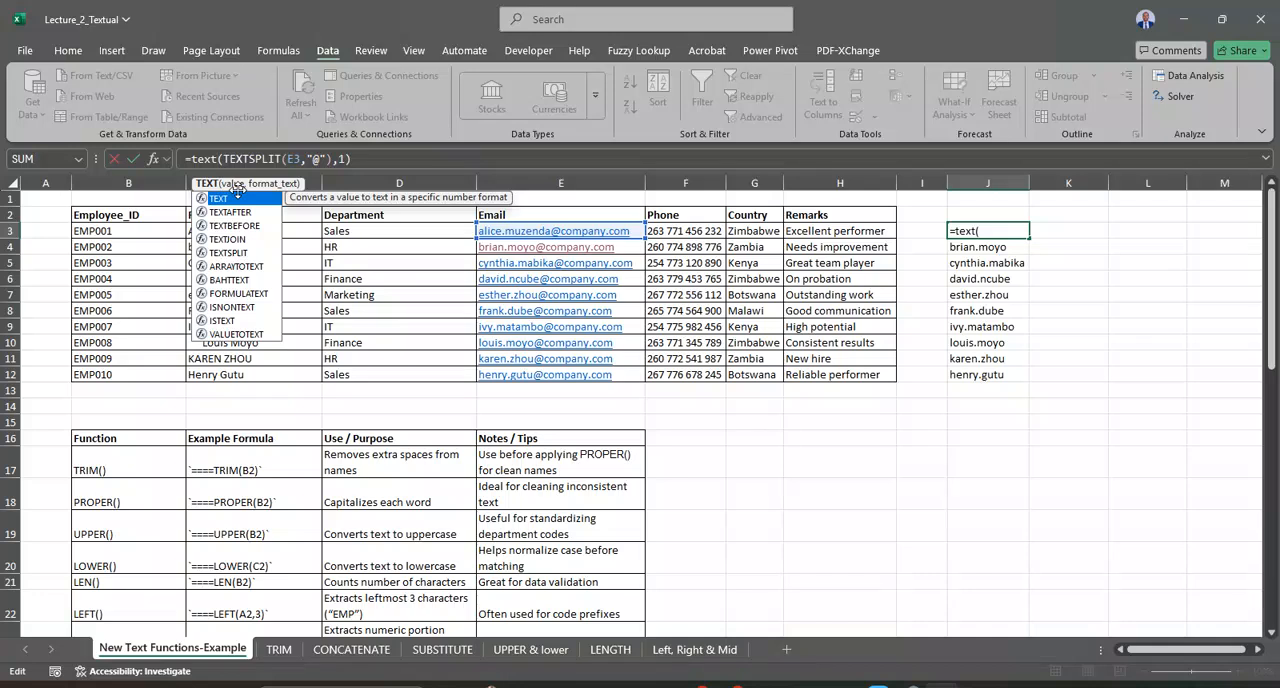
{"action": "left_click", "coordinate": [240, 254]}
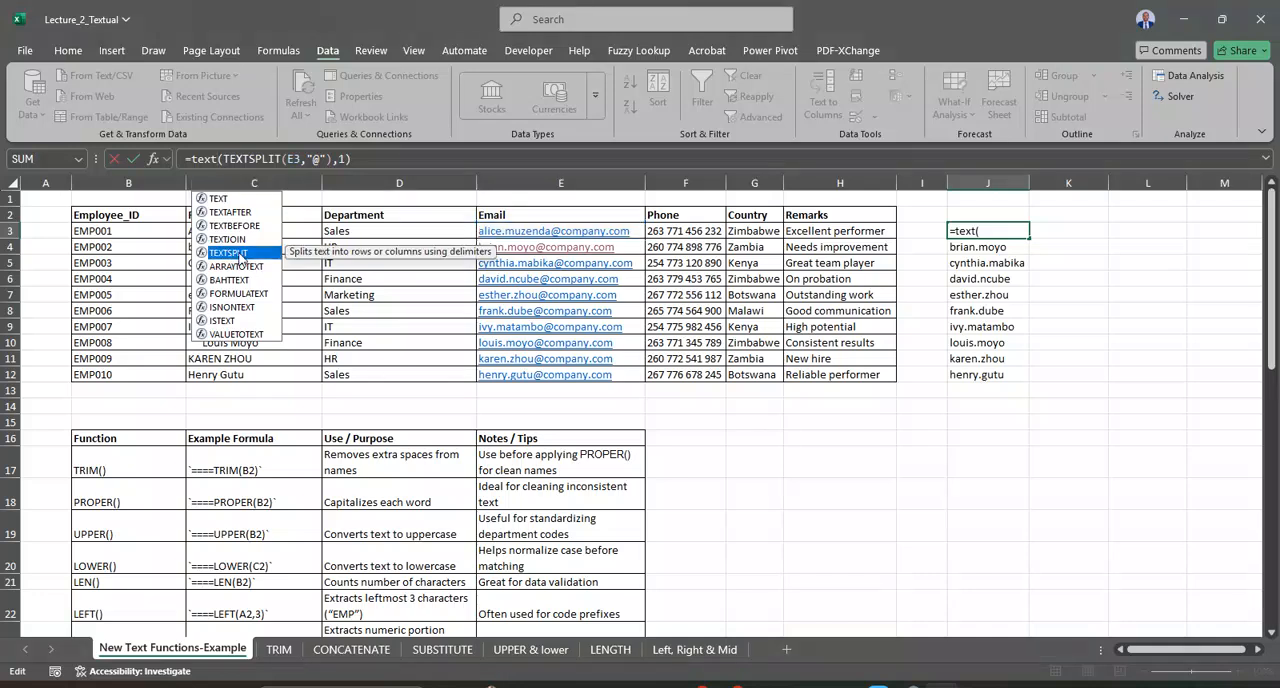
{"action": "double_click", "coordinate": [240, 254]}
{"action": "left_click", "coordinate": [395, 160]}
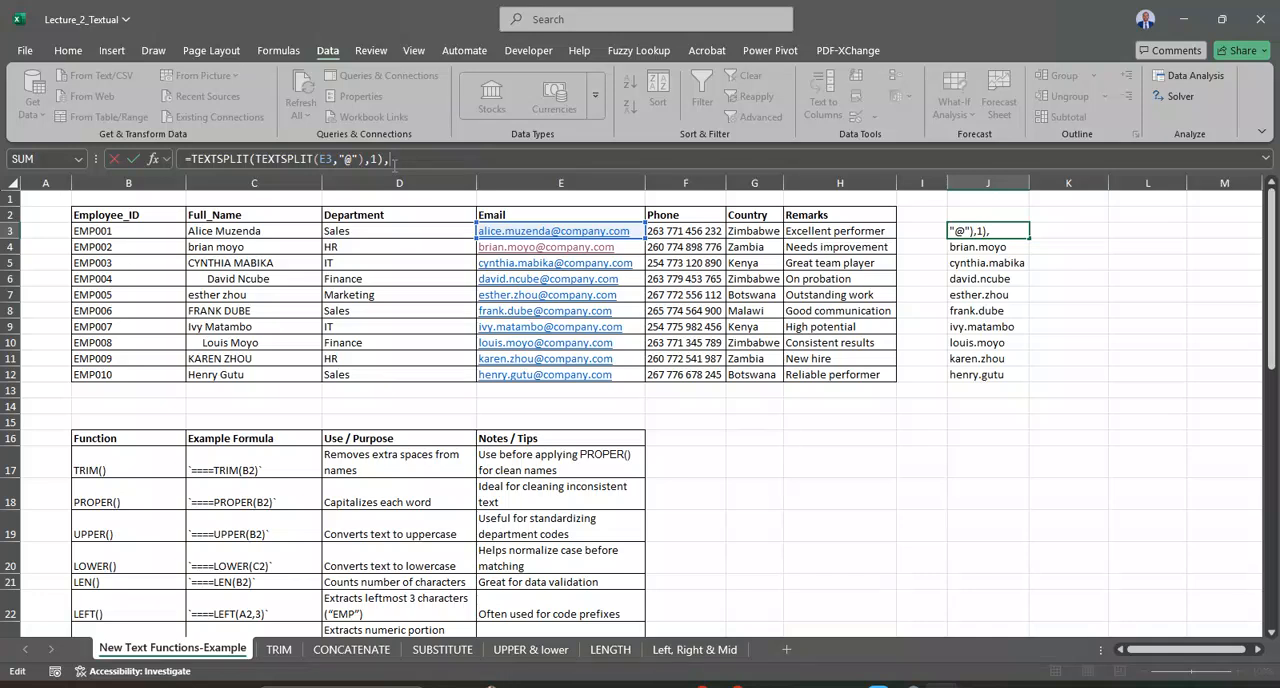
{"action": "type", "text": ",\""}
{"action": "key", "text": "Return"}
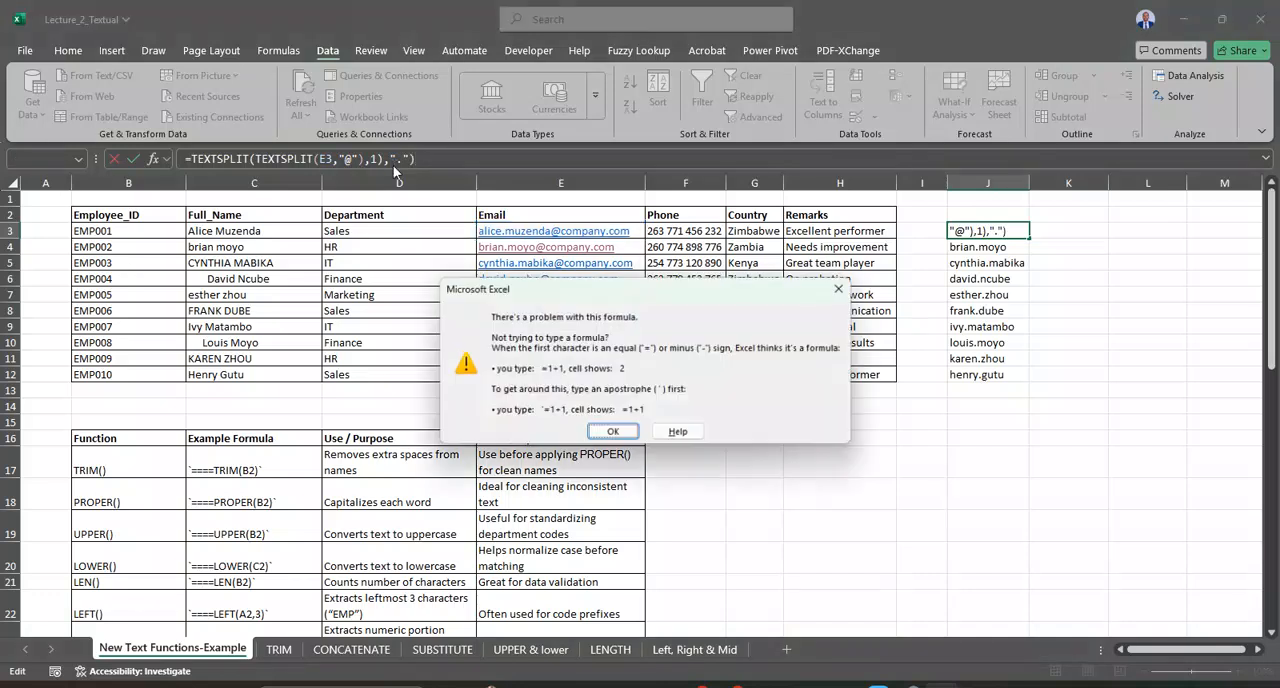
{"action": "left_click", "coordinate": [622, 433]}
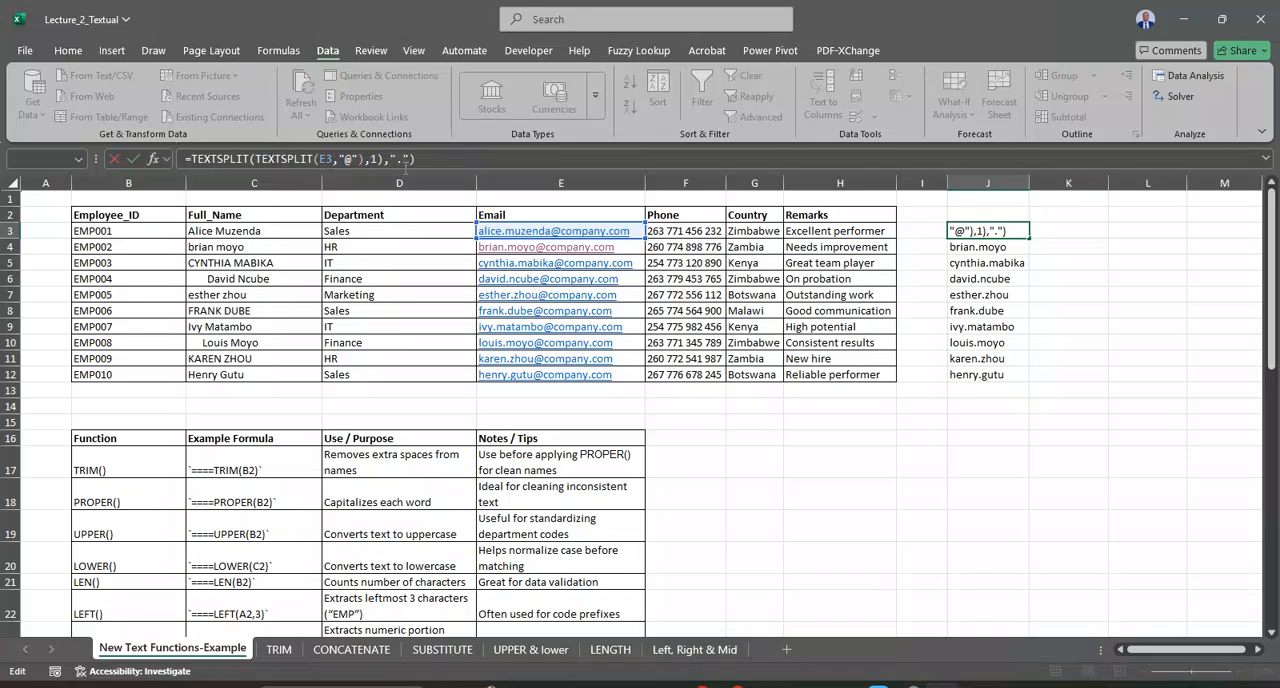
Step: Try the J3 formula with an unquoted period as the delimiter, as =TEXTSPLIT(TEXTSPLIT(E3,"@"),1),.)
{"action": "key", "text": "BackSpace"}
{"action": "key", "text": "BackSpace"}
{"action": "key", "text": "BackSpace"}
{"action": "type", "text": "."}
{"action": "key", "text": "Return"}
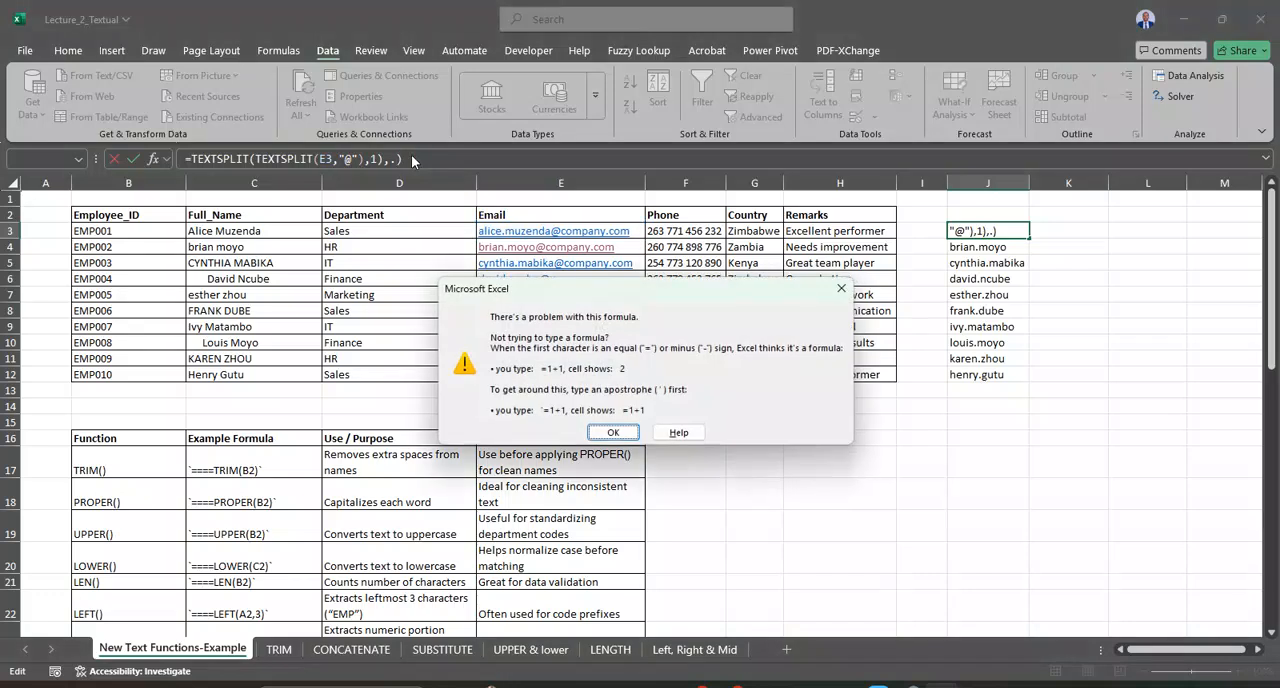
{"action": "left_click", "coordinate": [613, 433]}
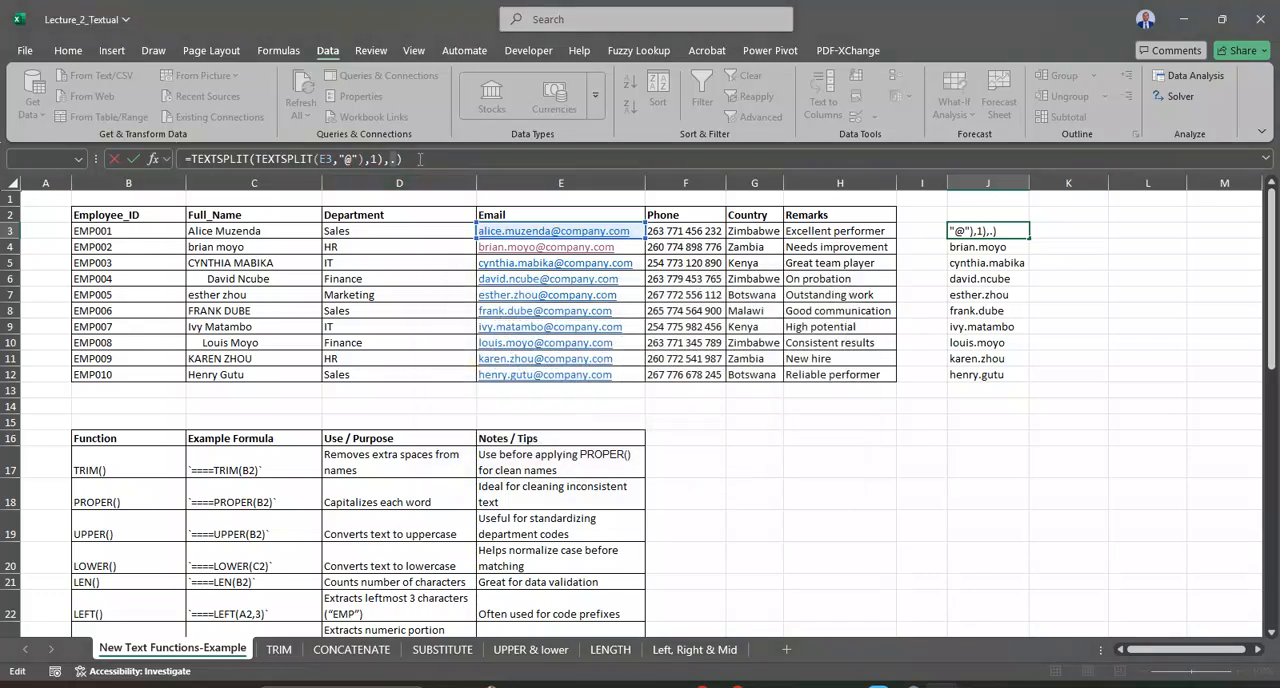
Step: Clear the whole formula from J3, leaving the cell empty
{"action": "left_click_drag", "start_coordinate": [432, 161], "coordinate": [191, 159]}
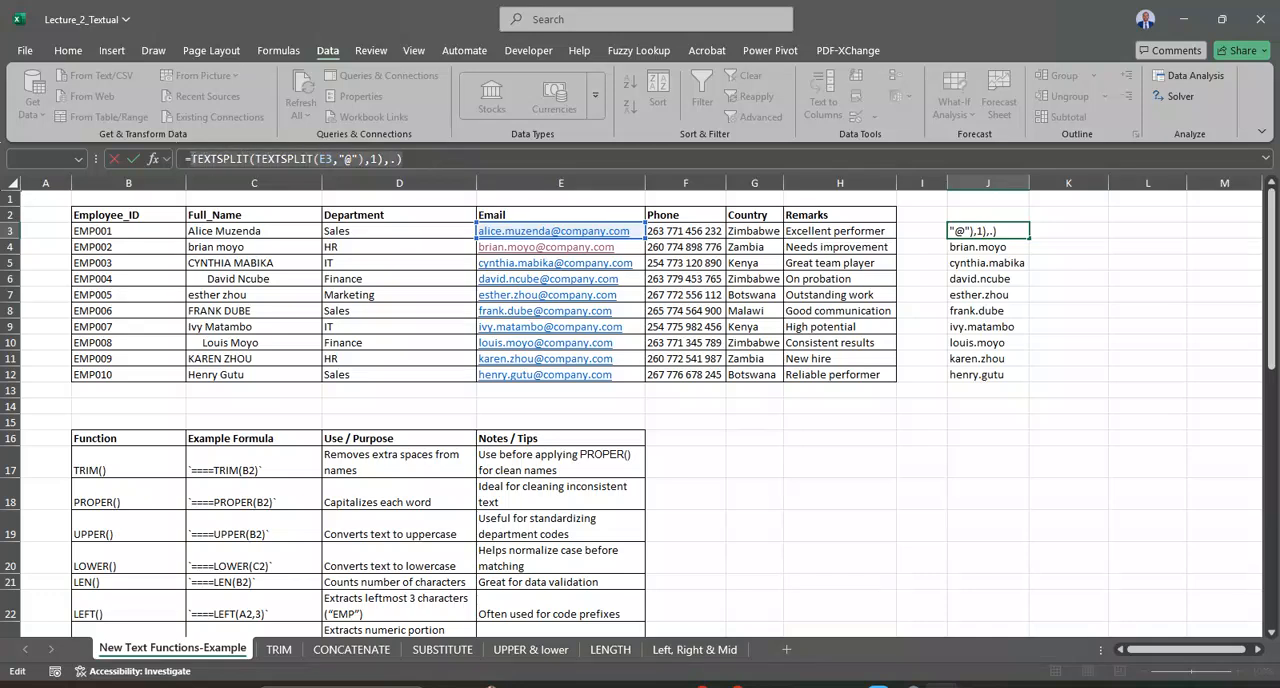
{"action": "key", "text": "BackSpace"}
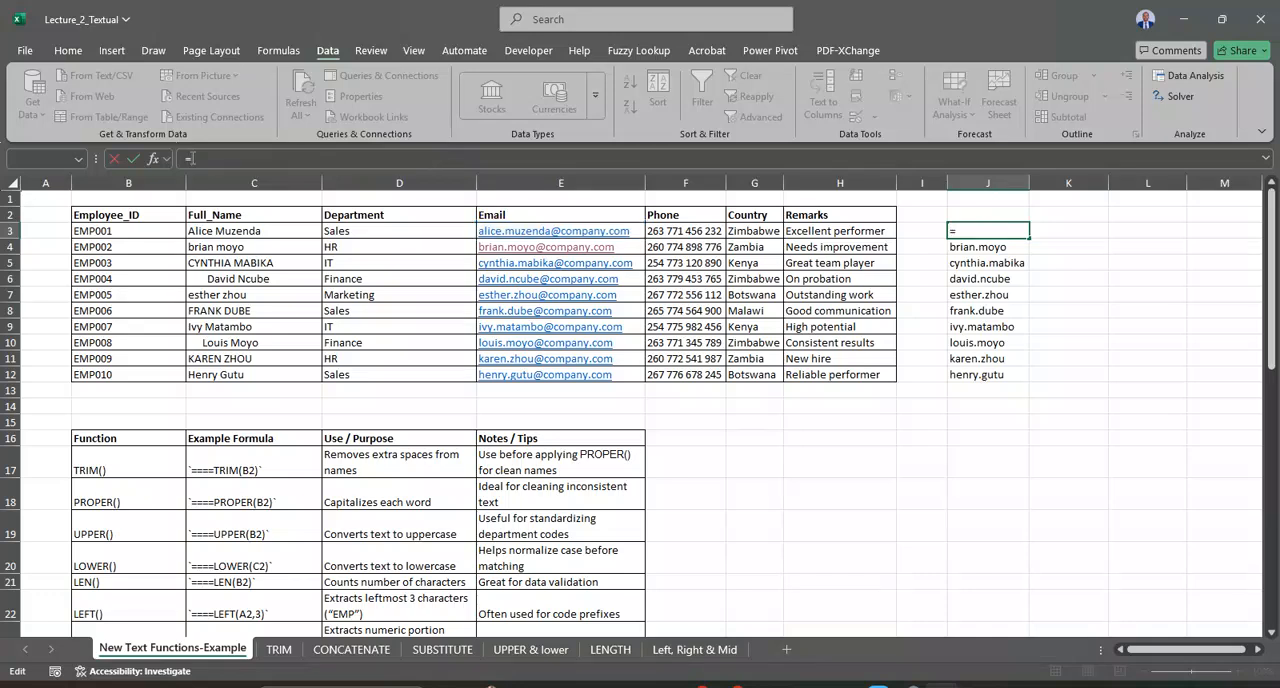
{"action": "key", "text": "BackSpace"}
{"action": "key", "text": "Return"}
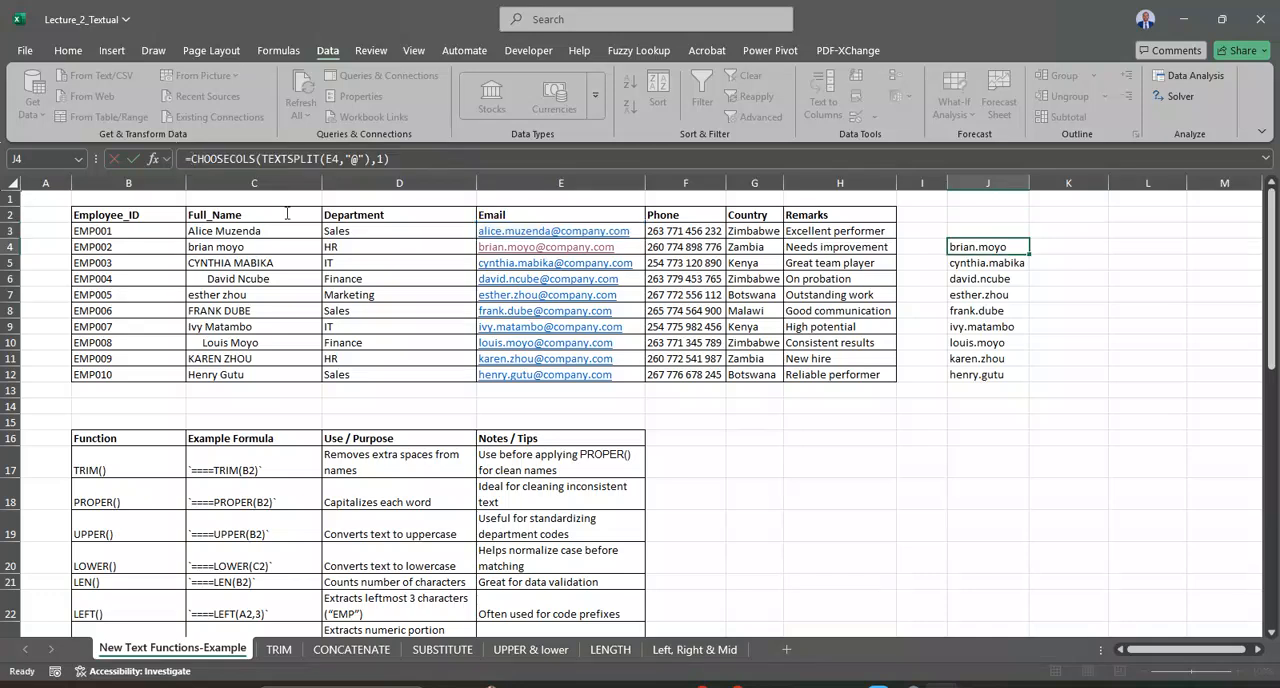
Step: Enter =TEXTSPLIT(E3,"@") in J3 and fill it down to J12
{"action": "left_click", "coordinate": [983, 233]}
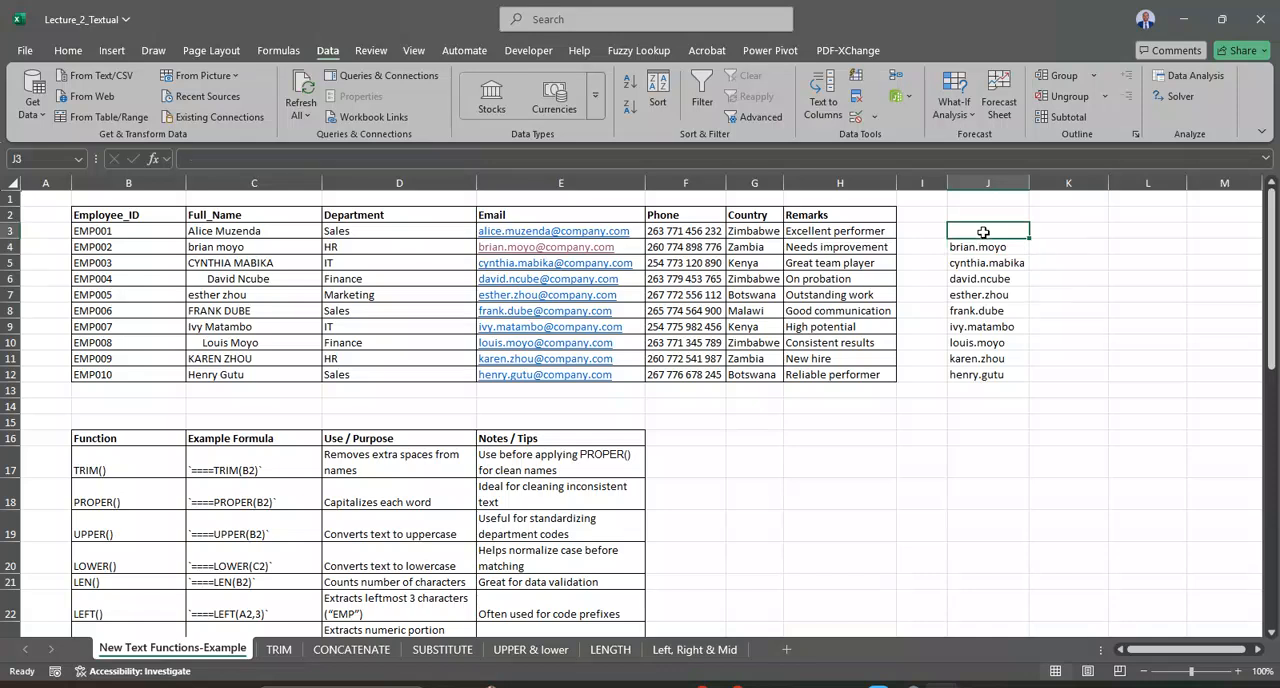
{"action": "type", "text": "=text"}
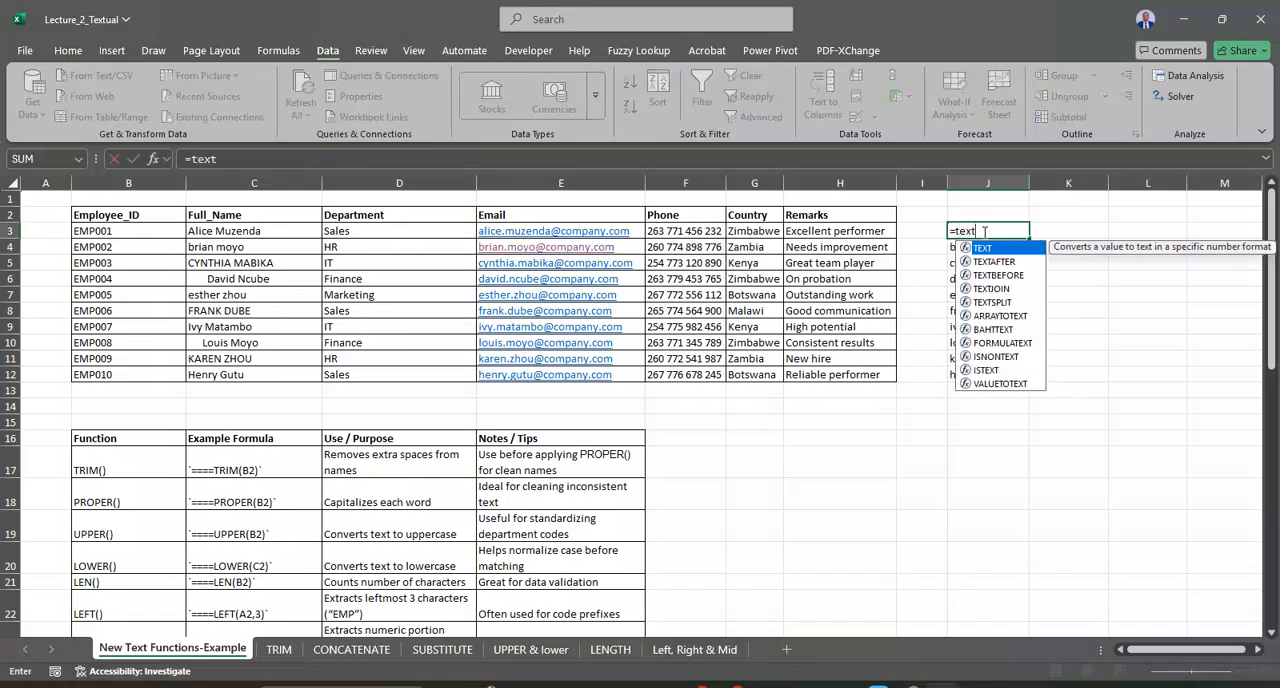
{"action": "left_click", "coordinate": [1013, 304]}
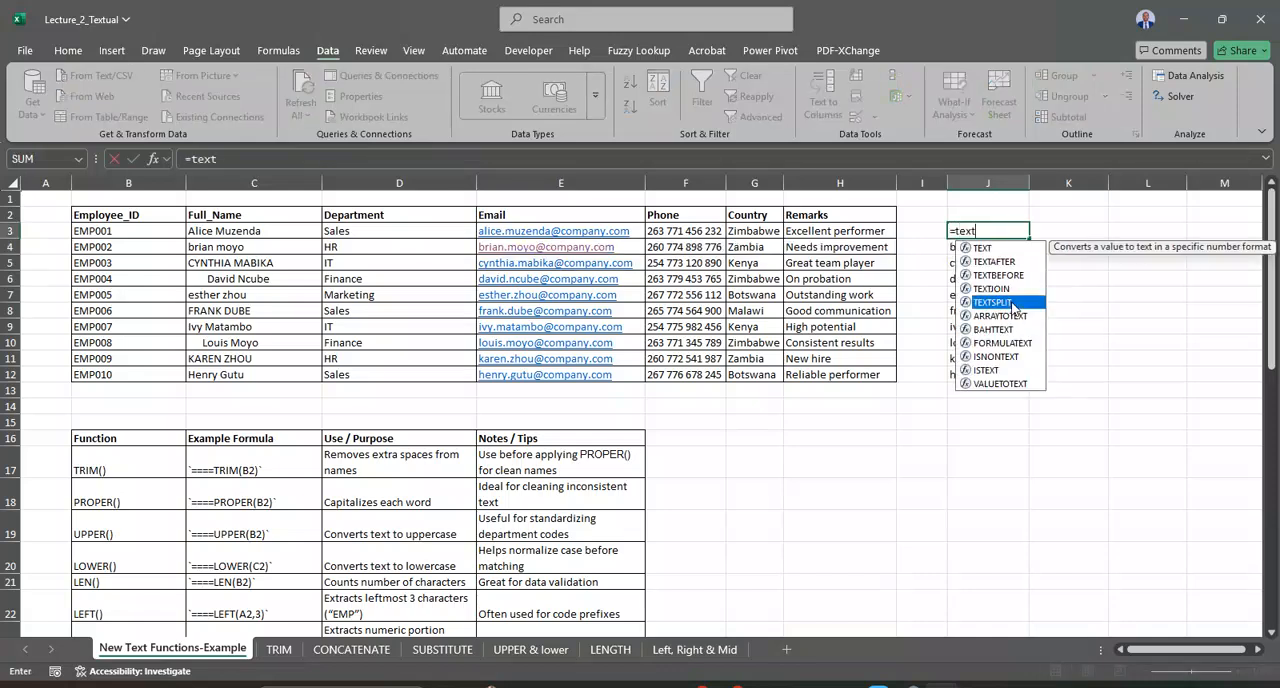
{"action": "double_click", "coordinate": [1013, 304]}
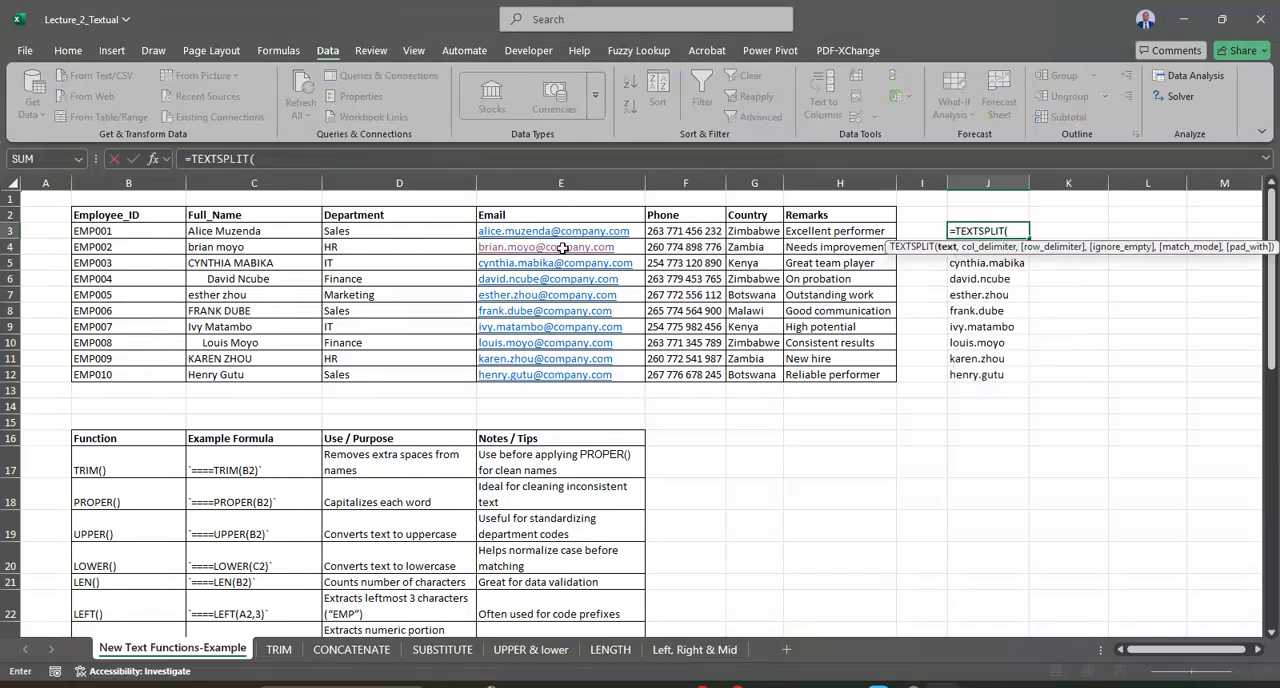
{"action": "left_click", "coordinate": [505, 232]}
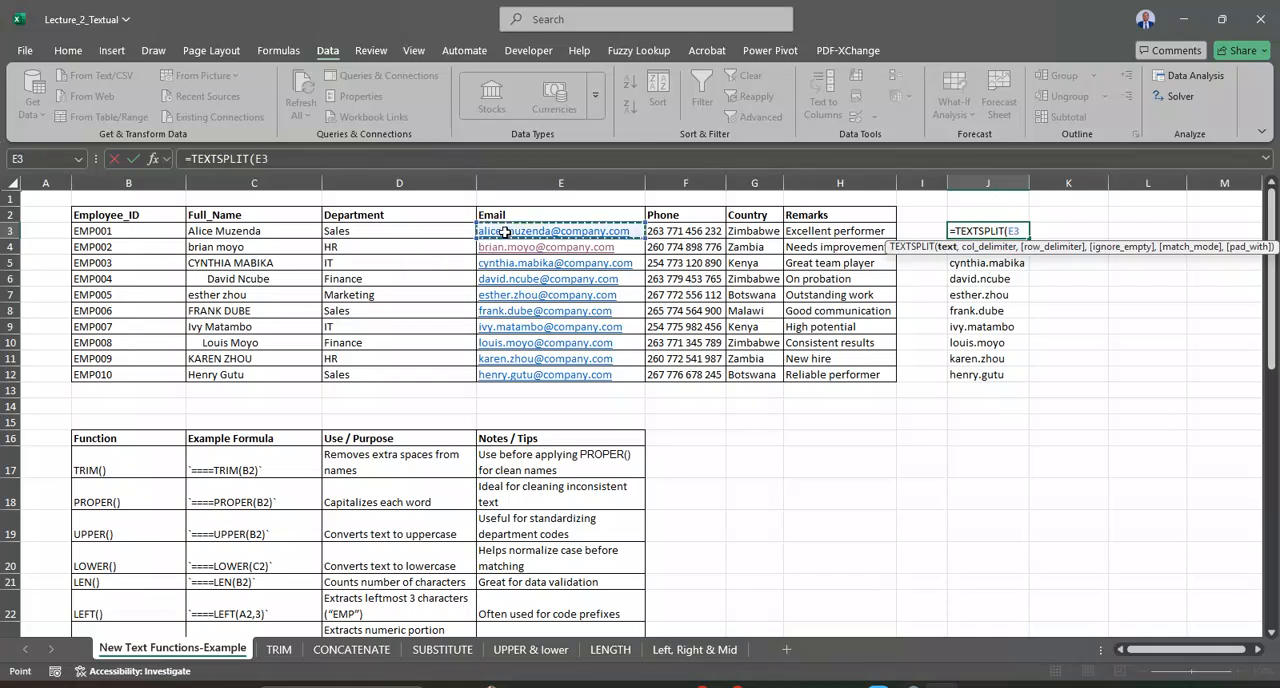
{"action": "type", "text": ",\"@\")"}
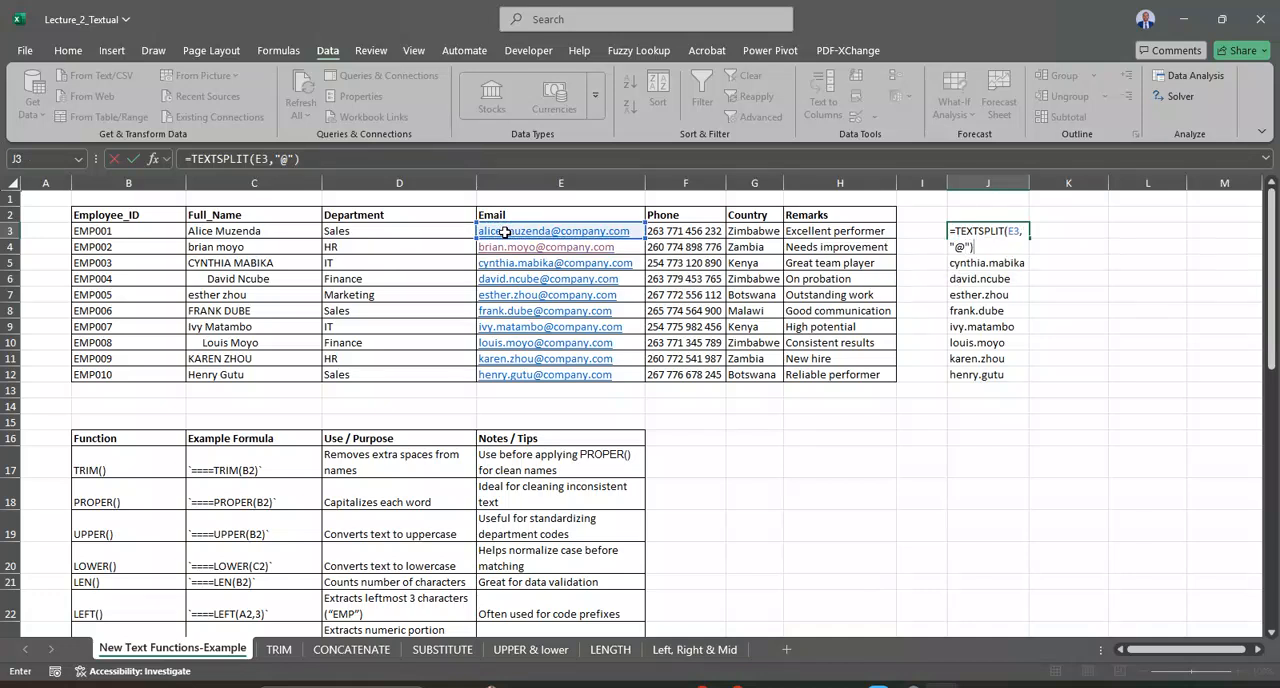
{"action": "key", "text": "Return"}
{"action": "left_click", "coordinate": [1008, 234]}
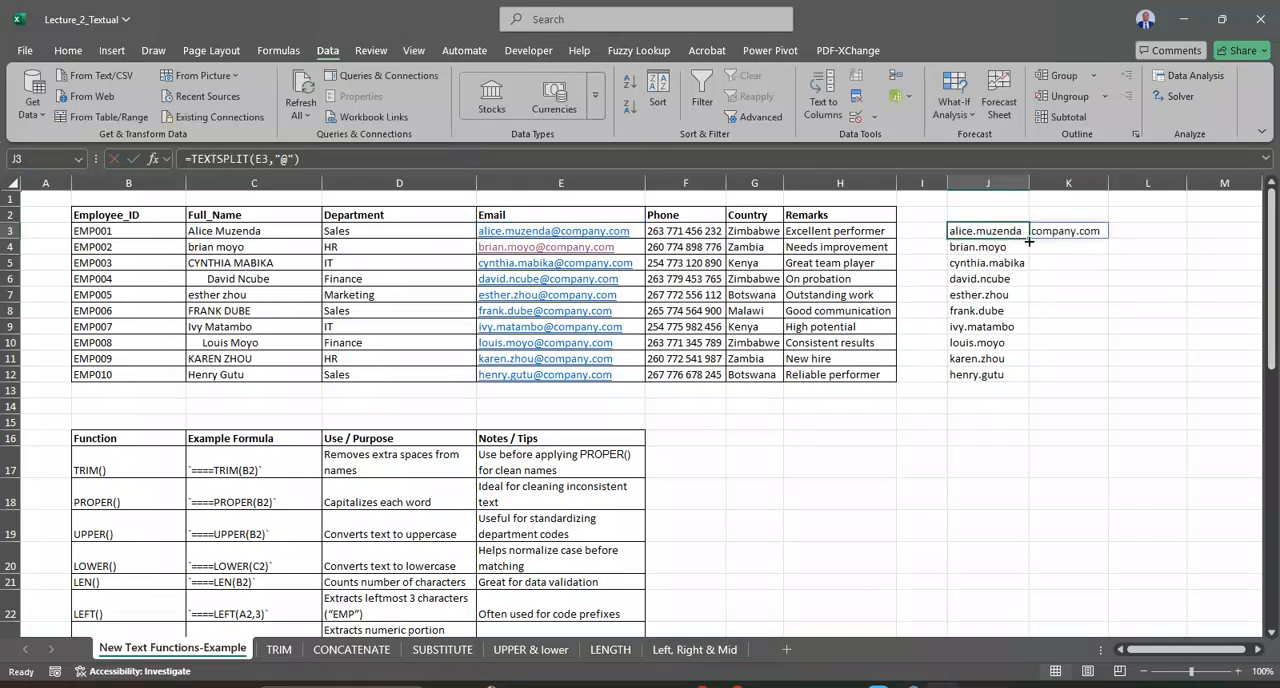
{"action": "left_click_drag", "start_coordinate": [1028, 241], "coordinate": [1018, 377]}
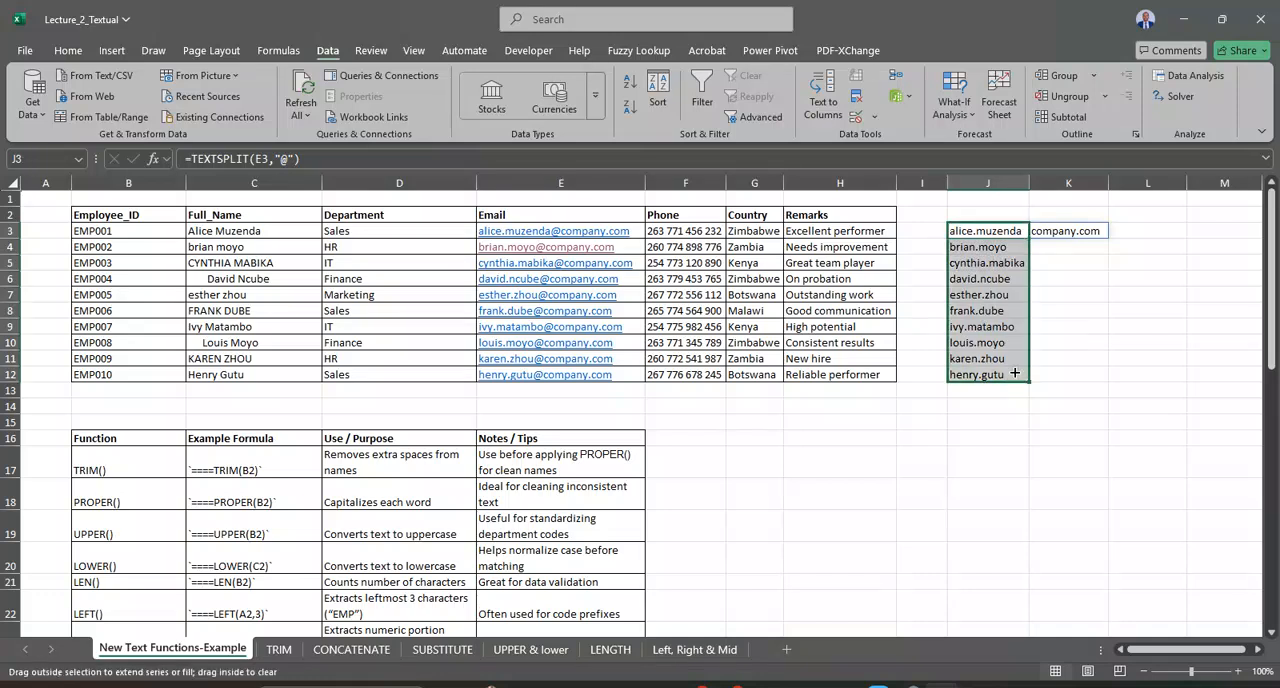
Step: Wrap the split in J3 in CHOOSECOLS as =CHOOSECOLS(TEXTSPLIT(E3,"@"),1) and fill it down to J12
{"action": "left_click", "coordinate": [993, 236]}
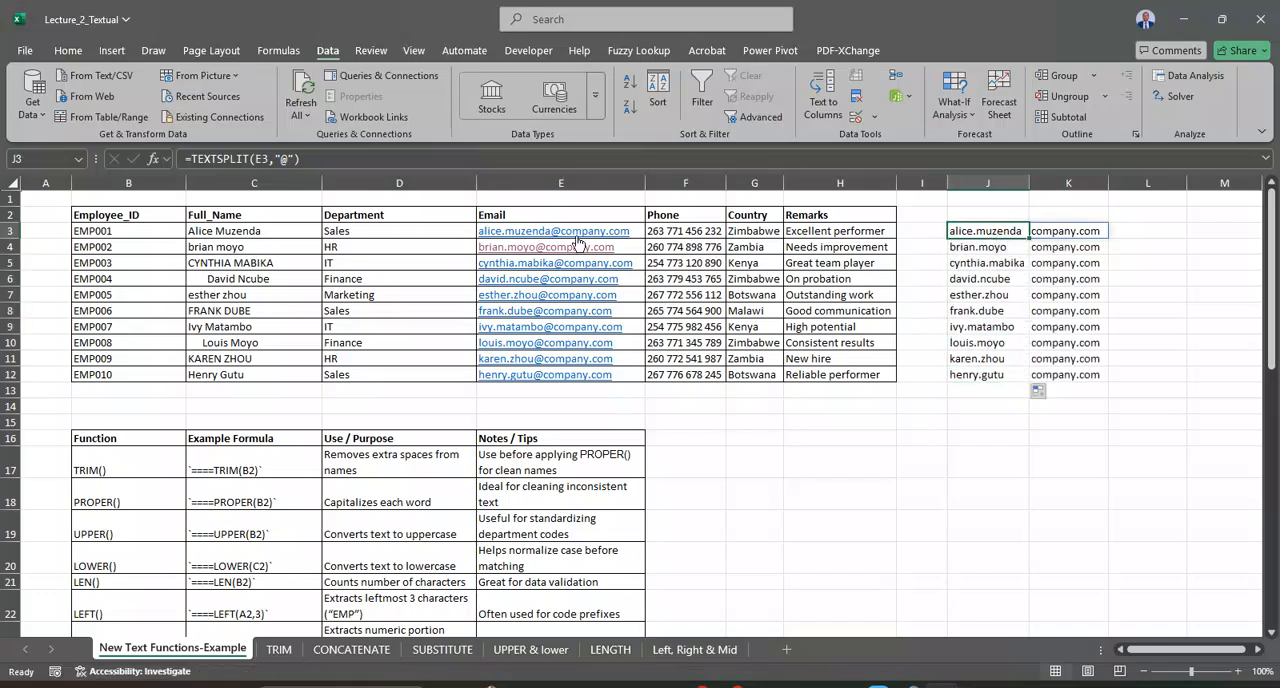
{"action": "left_click", "coordinate": [192, 165]}
{"action": "type", "text": "ch"}
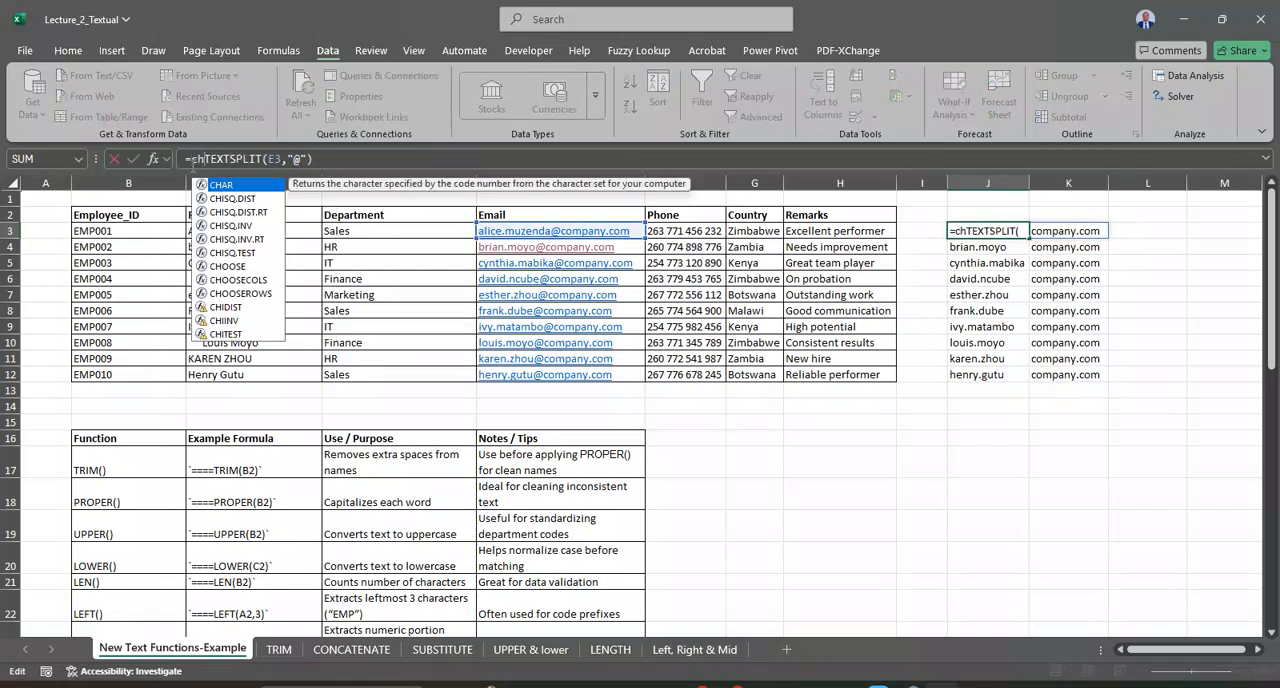
{"action": "type", "text": "o"}
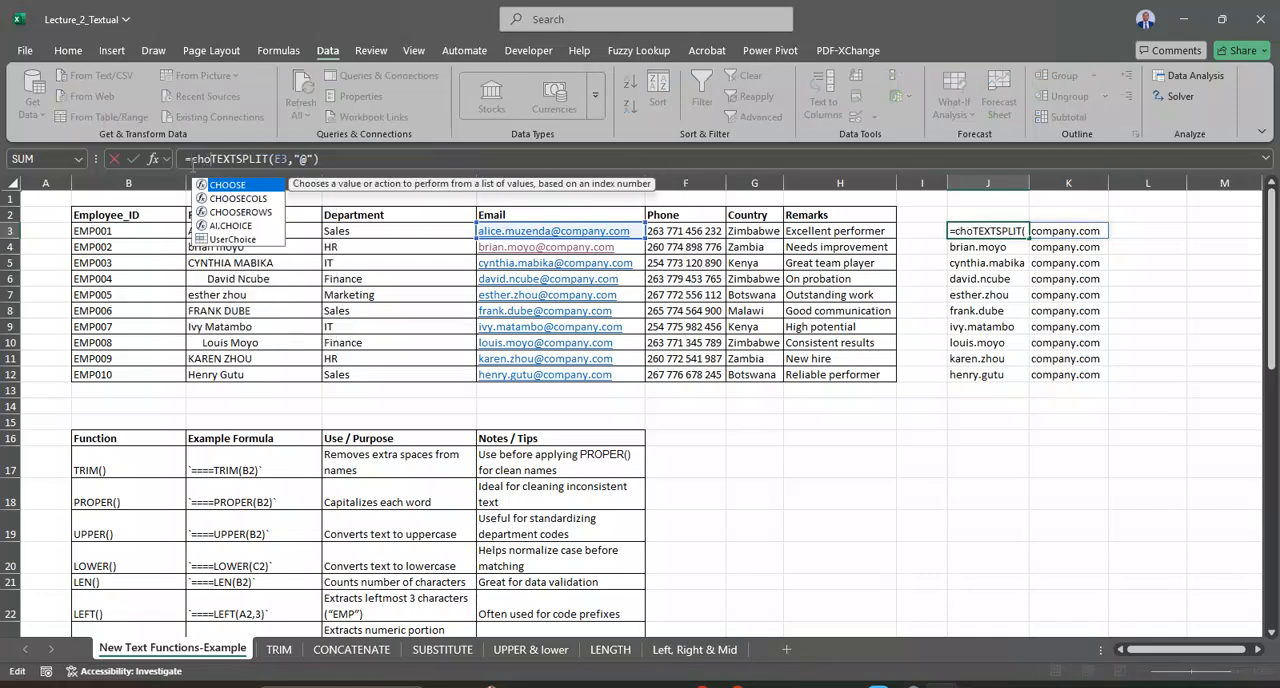
{"action": "double_click", "coordinate": [237, 199]}
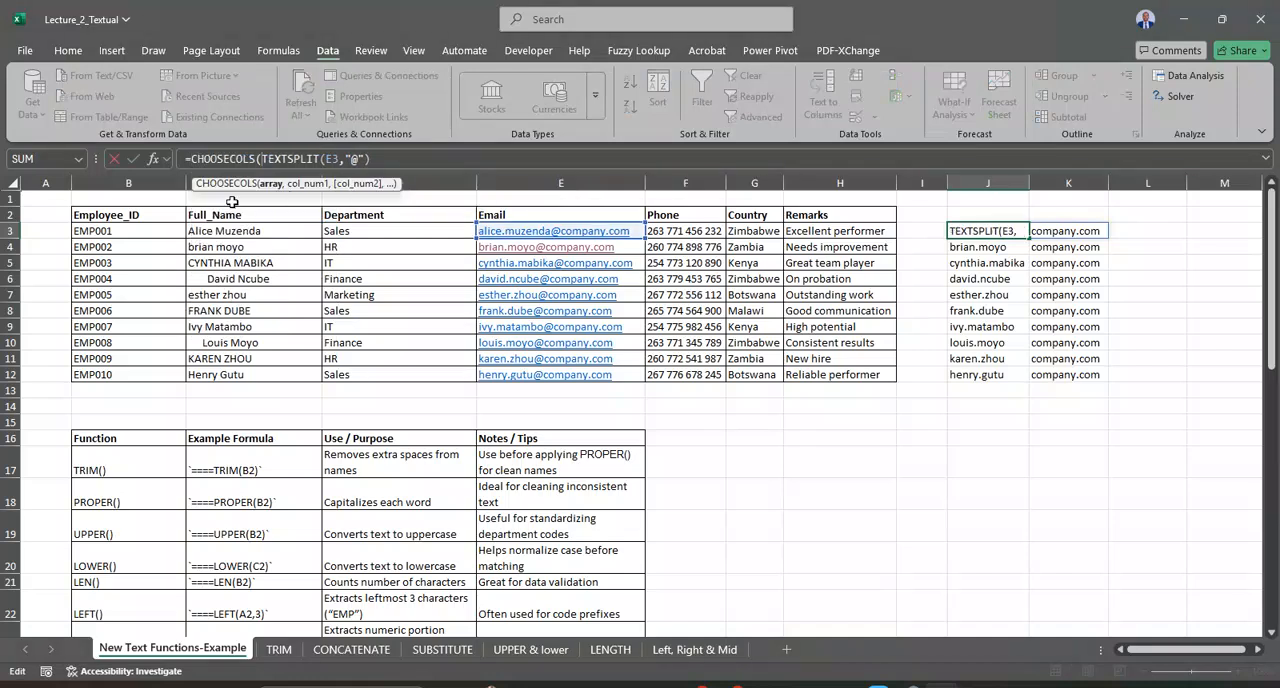
{"action": "left_click", "coordinate": [381, 160]}
{"action": "type", "text": ","}
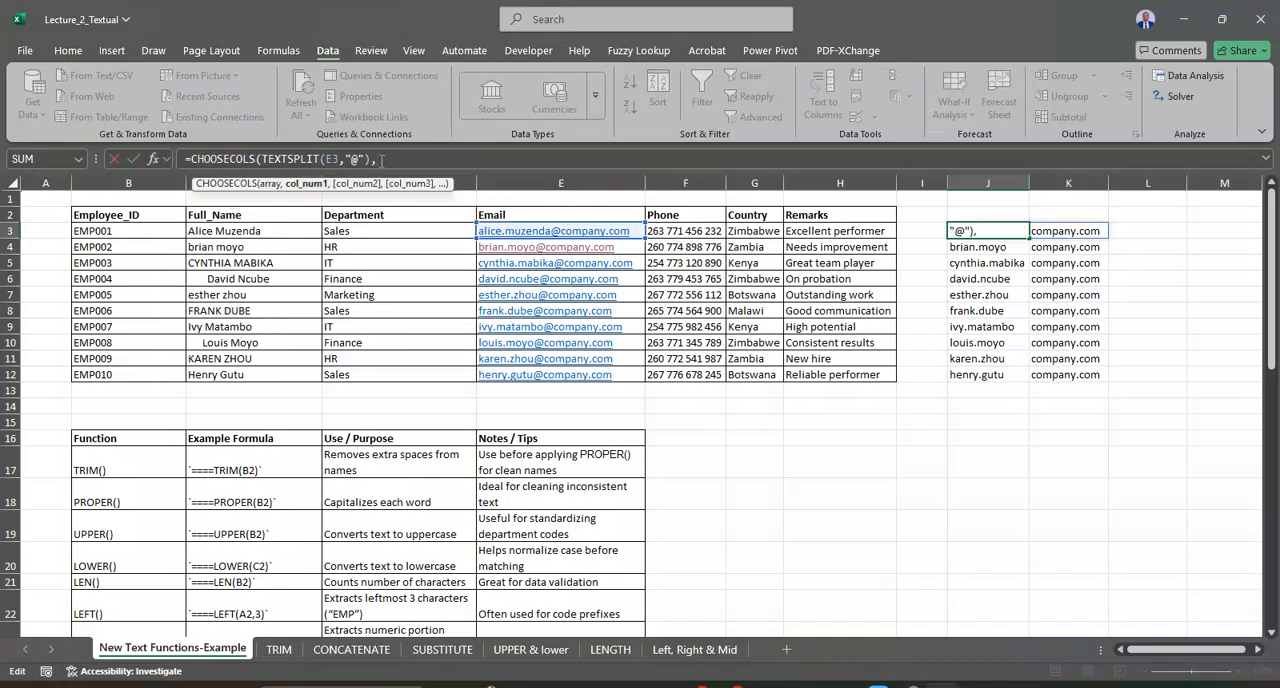
{"action": "type", "text": "2"}
{"action": "type", "text": ")"}
{"action": "key", "text": "Return"}
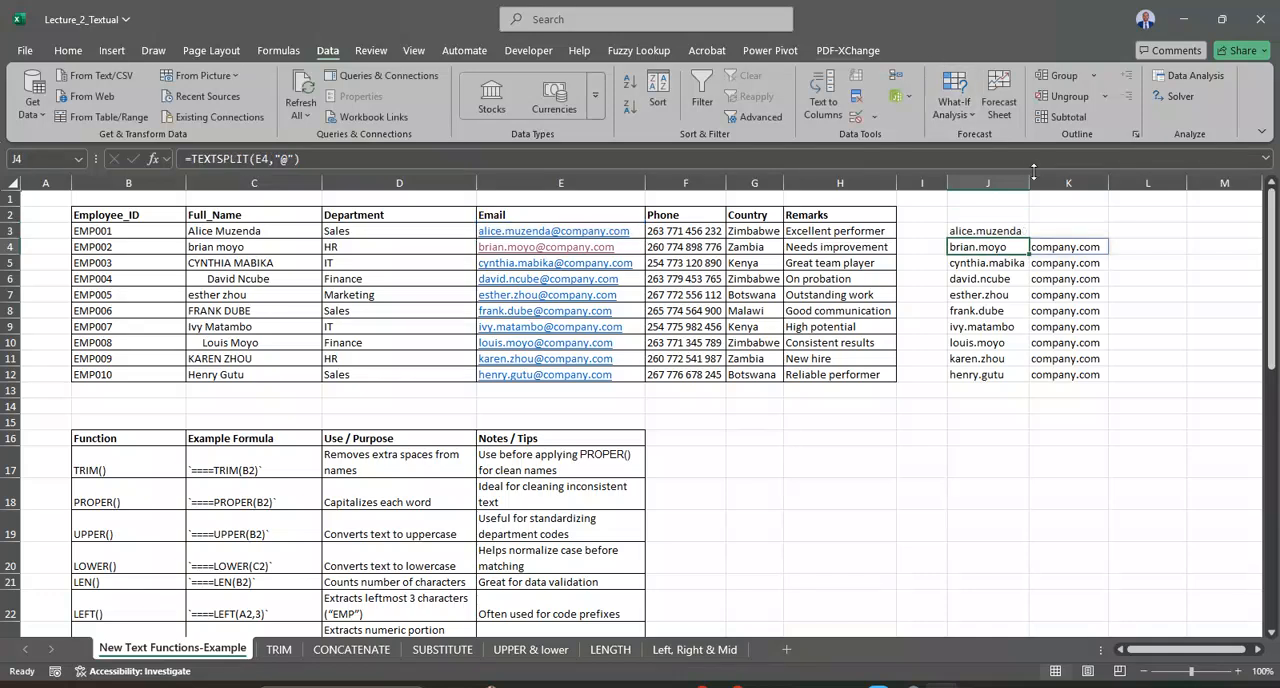
{"action": "left_click", "coordinate": [1003, 227]}
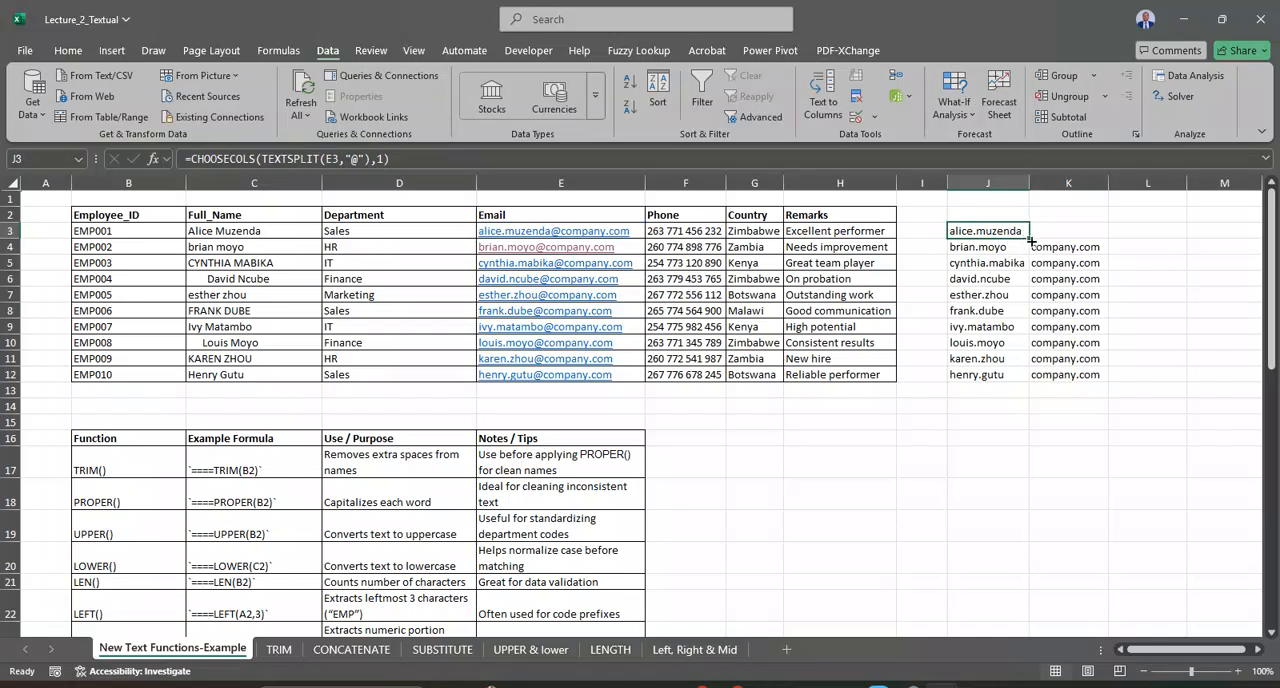
{"action": "double_click", "coordinate": [1030, 241]}
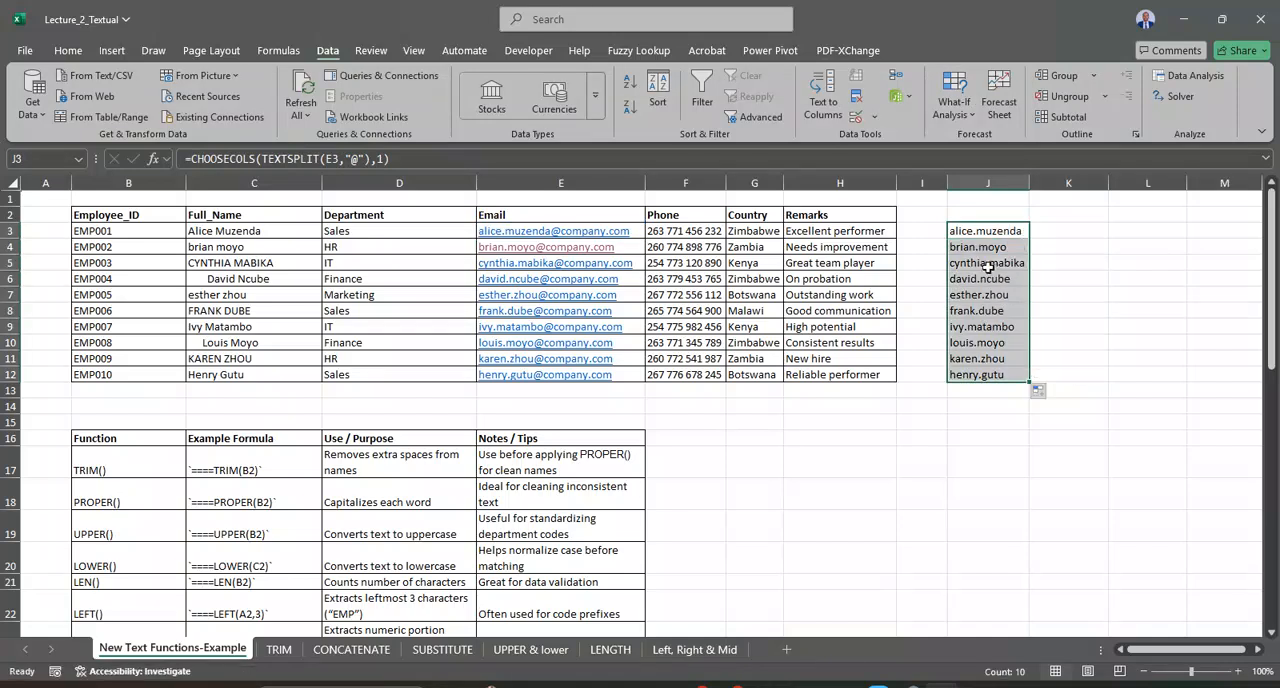
Step: Nest the J3 formula in an outer TEXTSPLIT with a period delimiter, as =TEXTSPLIT(CHOOSECOLS(TEXTSPLIT(E3,"@"),1),".")
{"action": "left_click", "coordinate": [980, 233]}
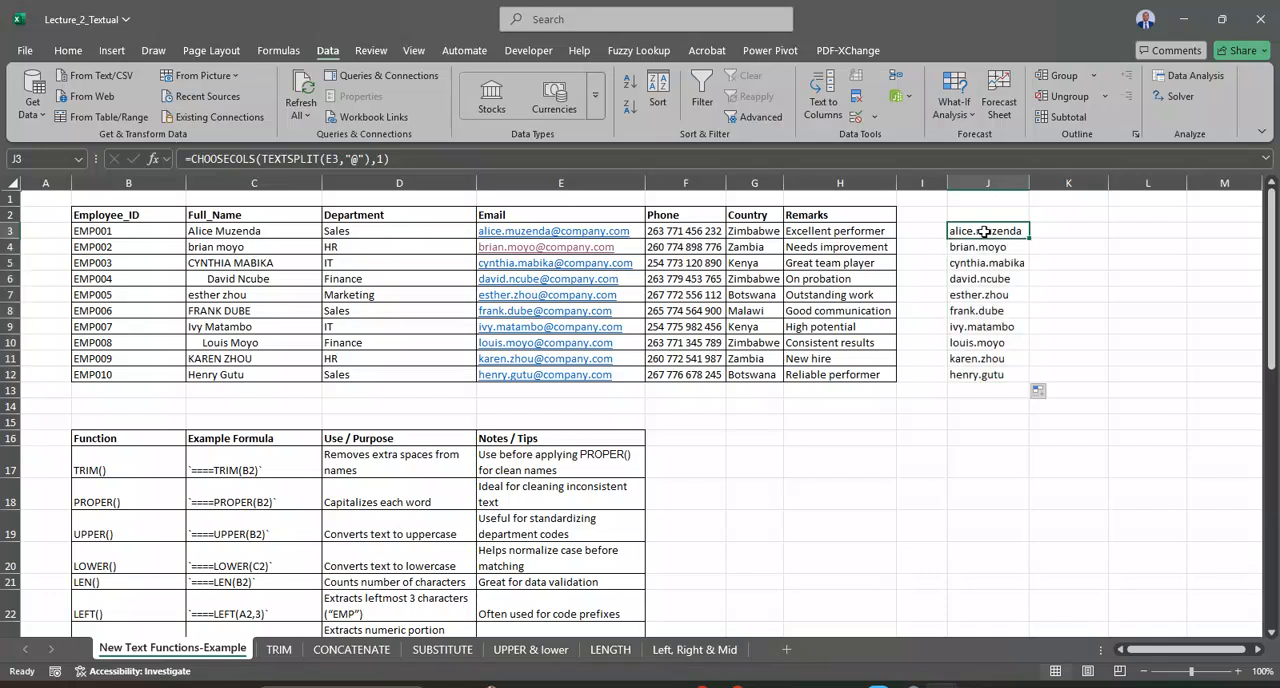
{"action": "left_click", "coordinate": [189, 160]}
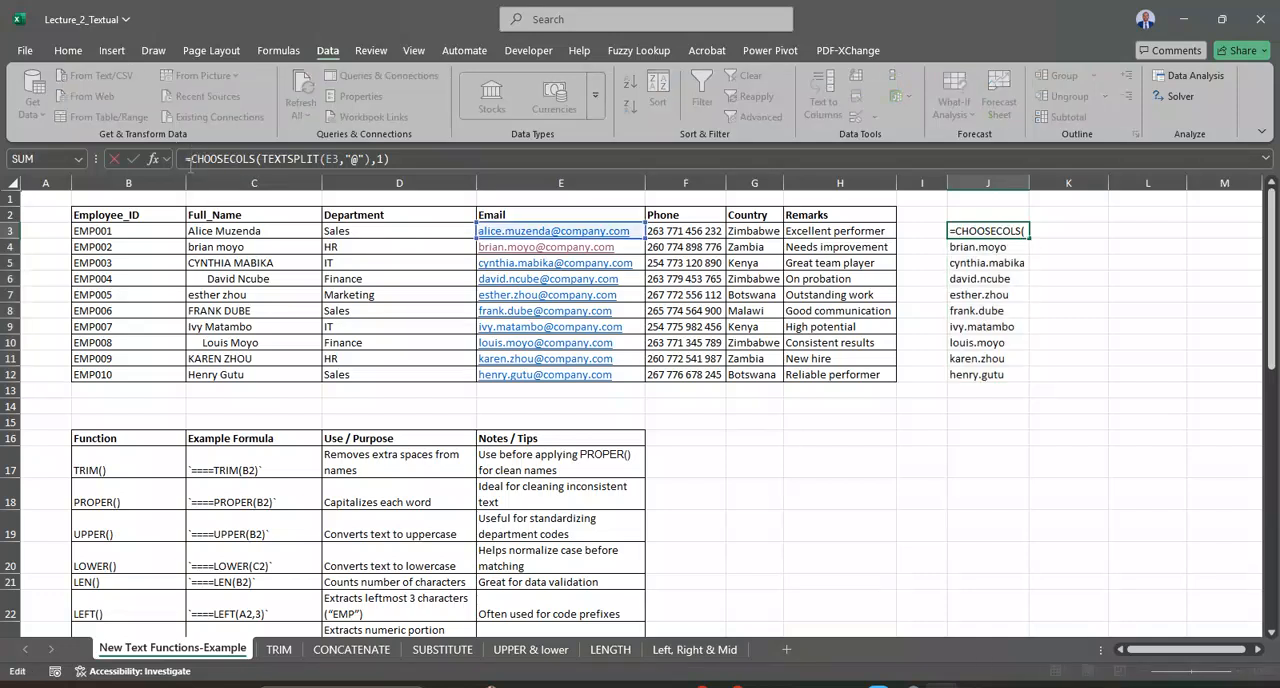
{"action": "type", "text": "TEXT"}
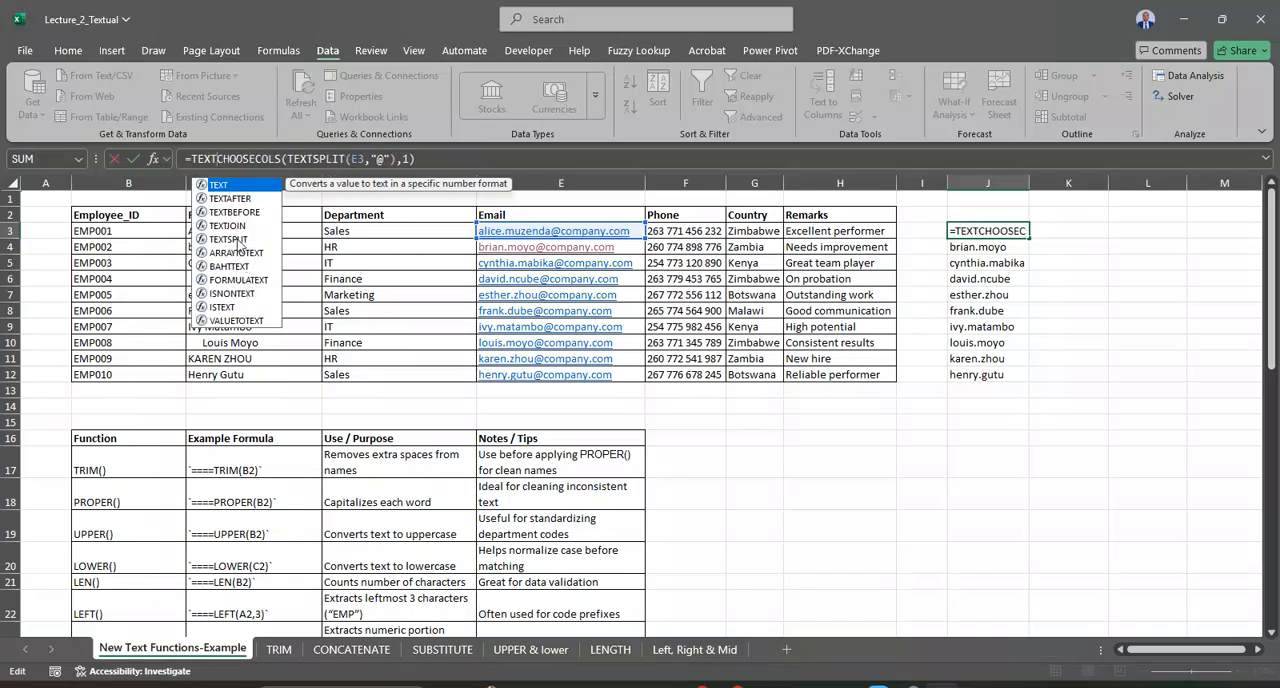
{"action": "left_click", "coordinate": [238, 241]}
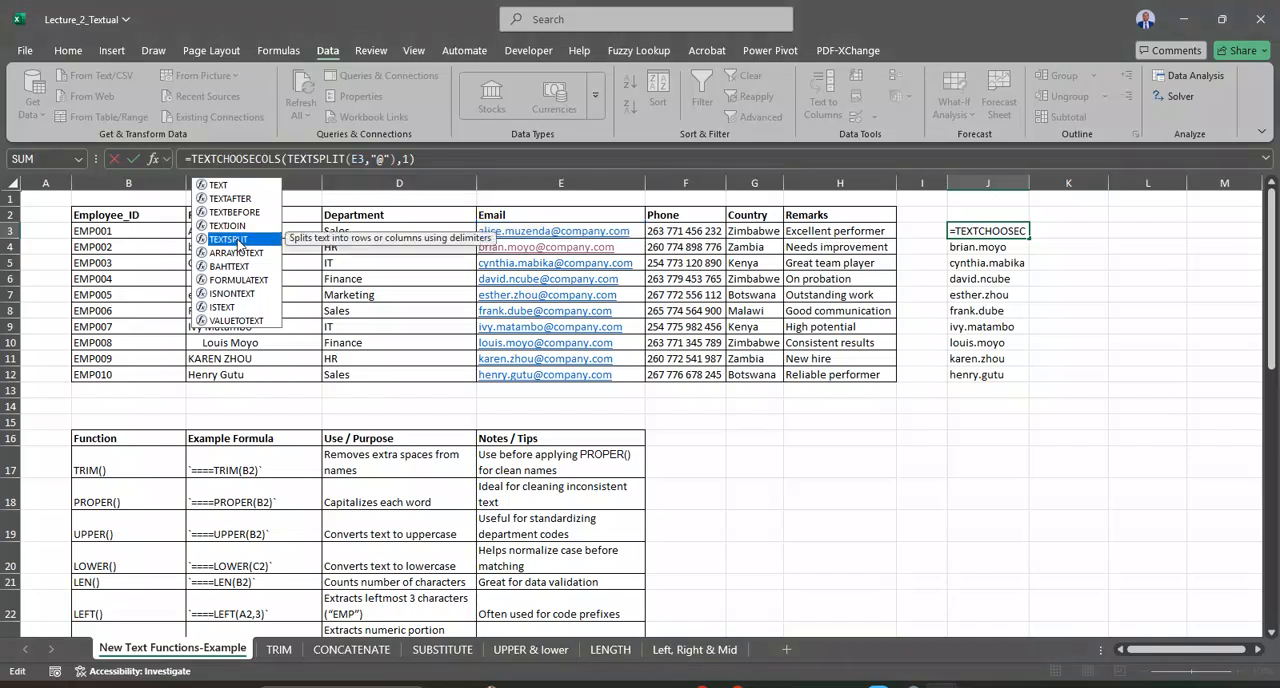
{"action": "double_click", "coordinate": [238, 241]}
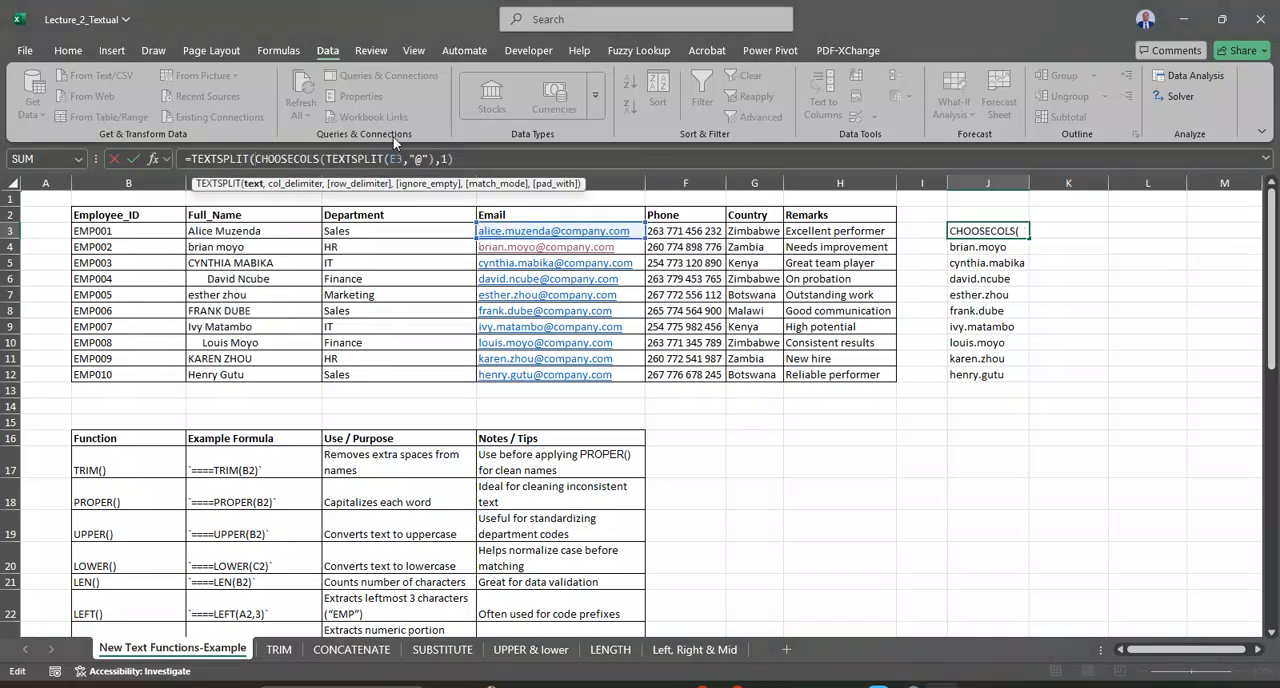
{"action": "left_click", "coordinate": [457, 159]}
{"action": "type", "text": ",\".\")"}
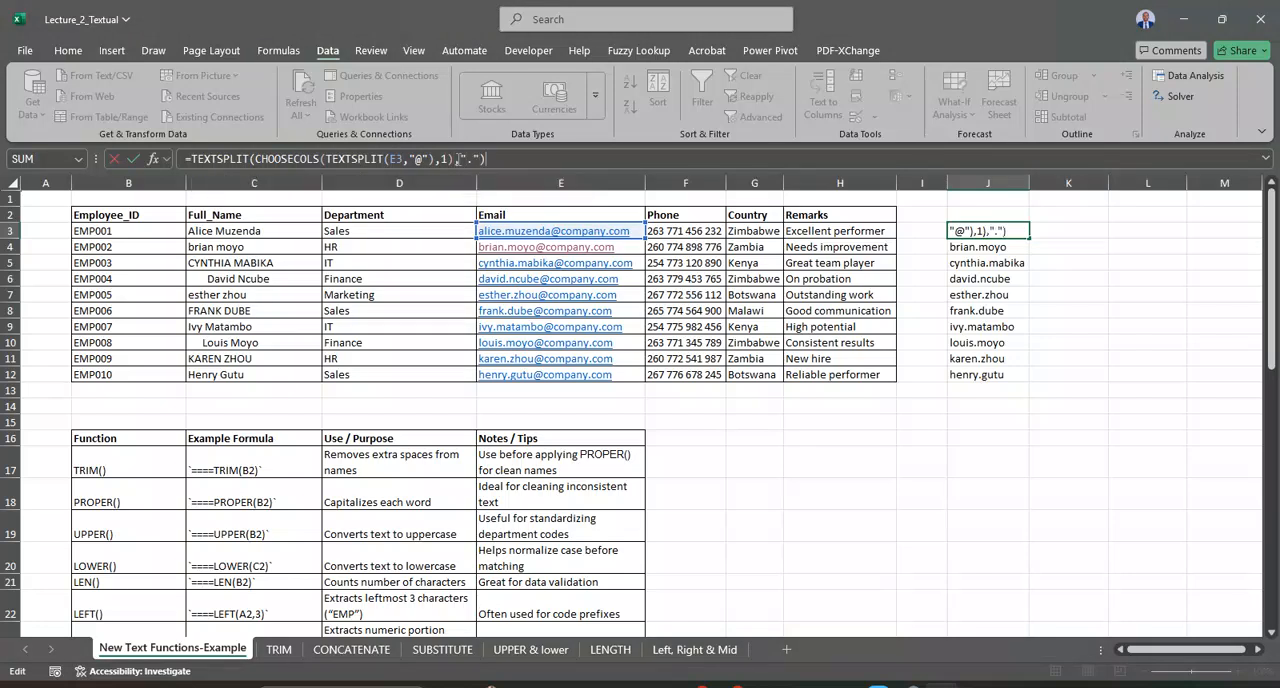
{"action": "key", "text": "Return"}
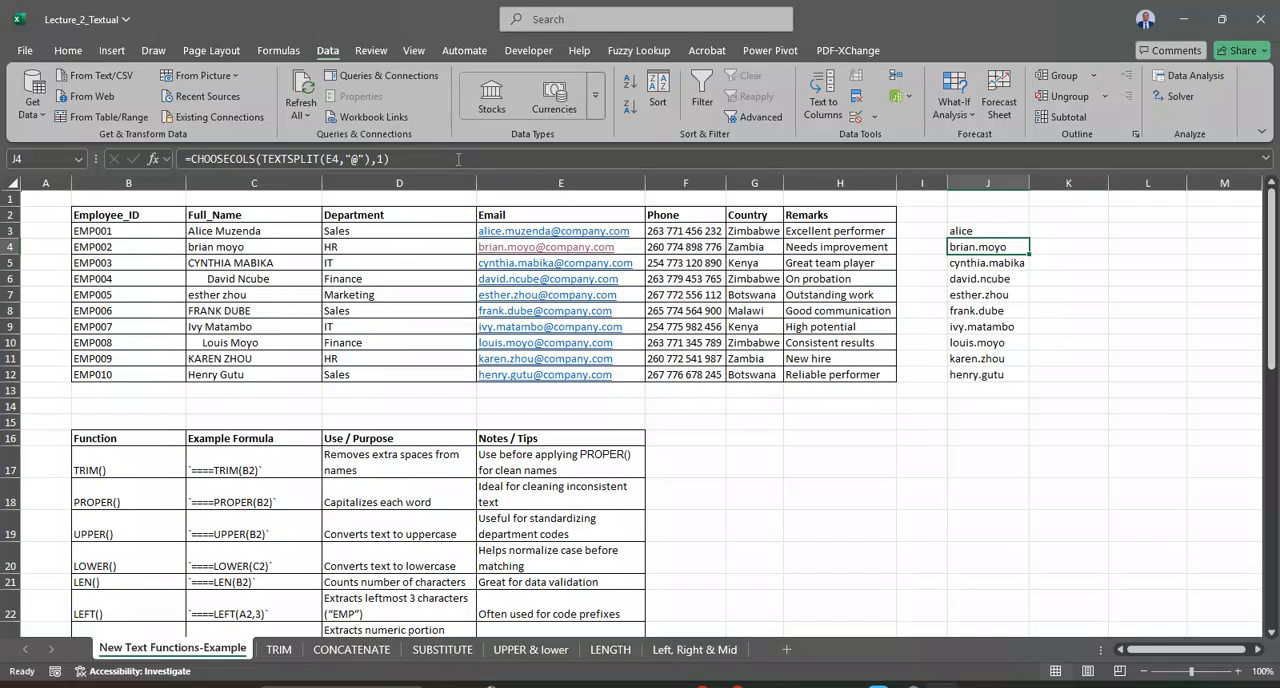
Step: Fill the nested TEXTSPLIT formula from J3 down to J12
{"action": "left_click", "coordinate": [1004, 232]}
{"action": "left_click", "coordinate": [1035, 233]}
{"action": "left_click", "coordinate": [1016, 230]}
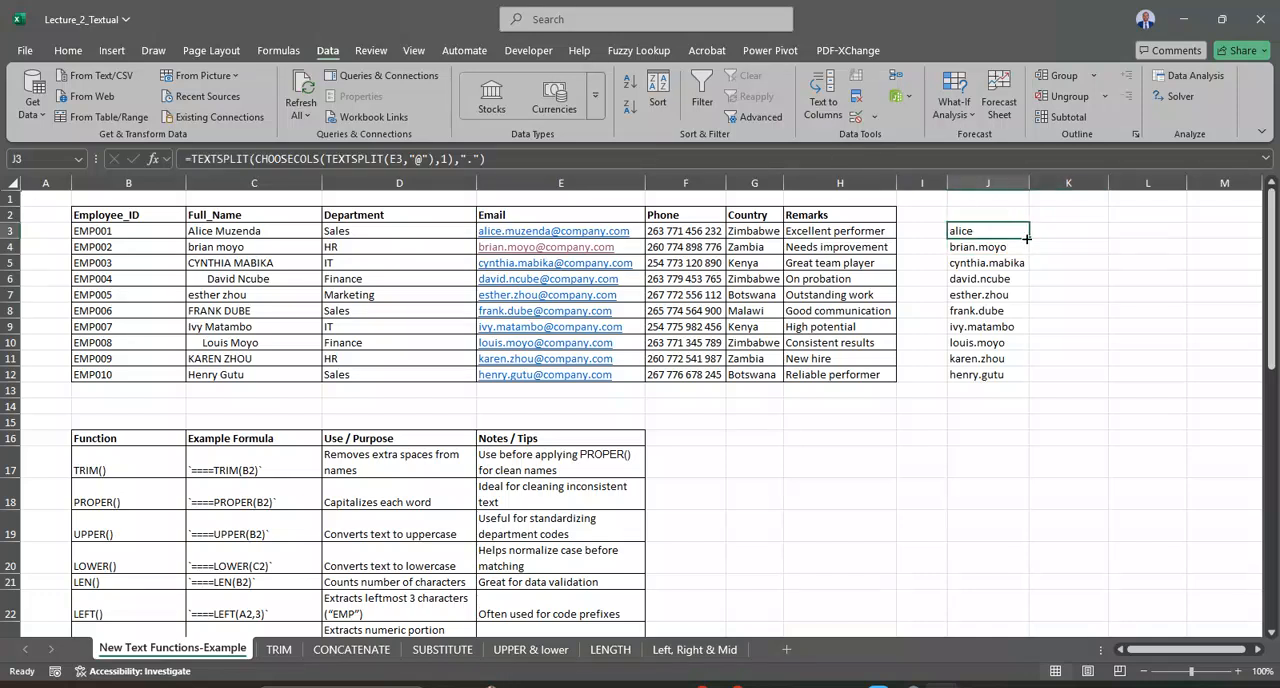
{"action": "double_click", "coordinate": [1029, 238]}
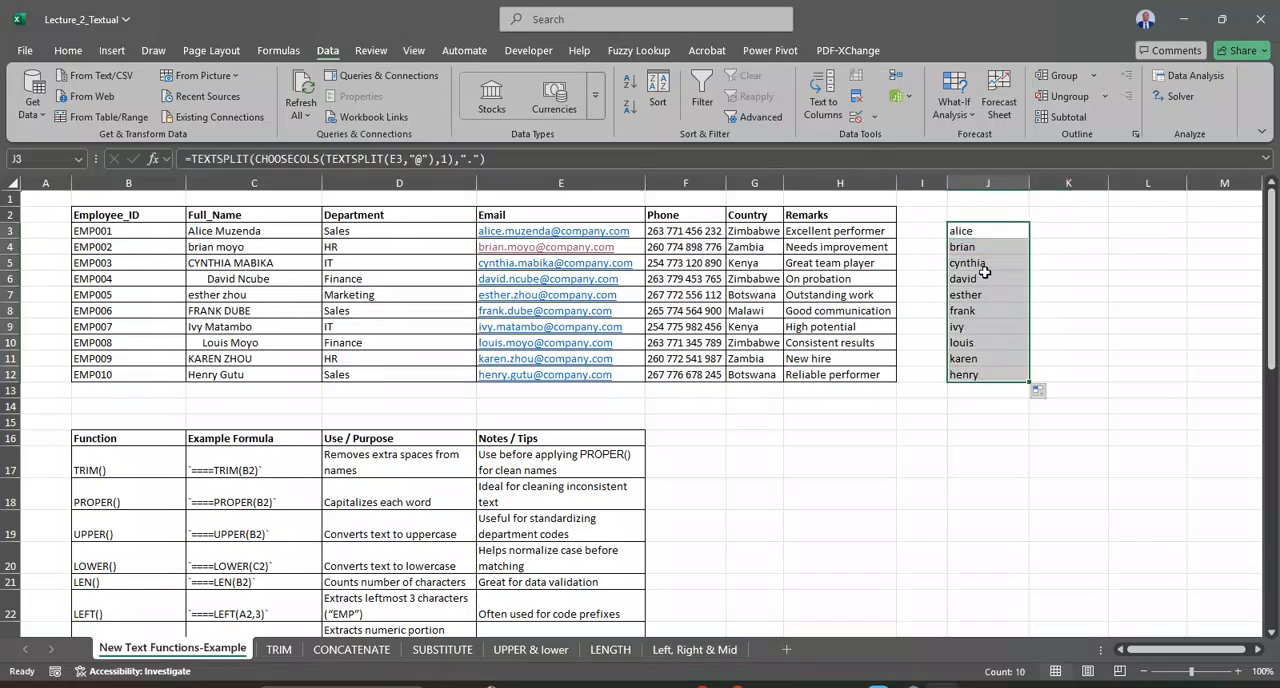
Step: Autofit column J, widen it slightly, and clear the formulas from J3:J12
{"action": "double_click", "coordinate": [1029, 184]}
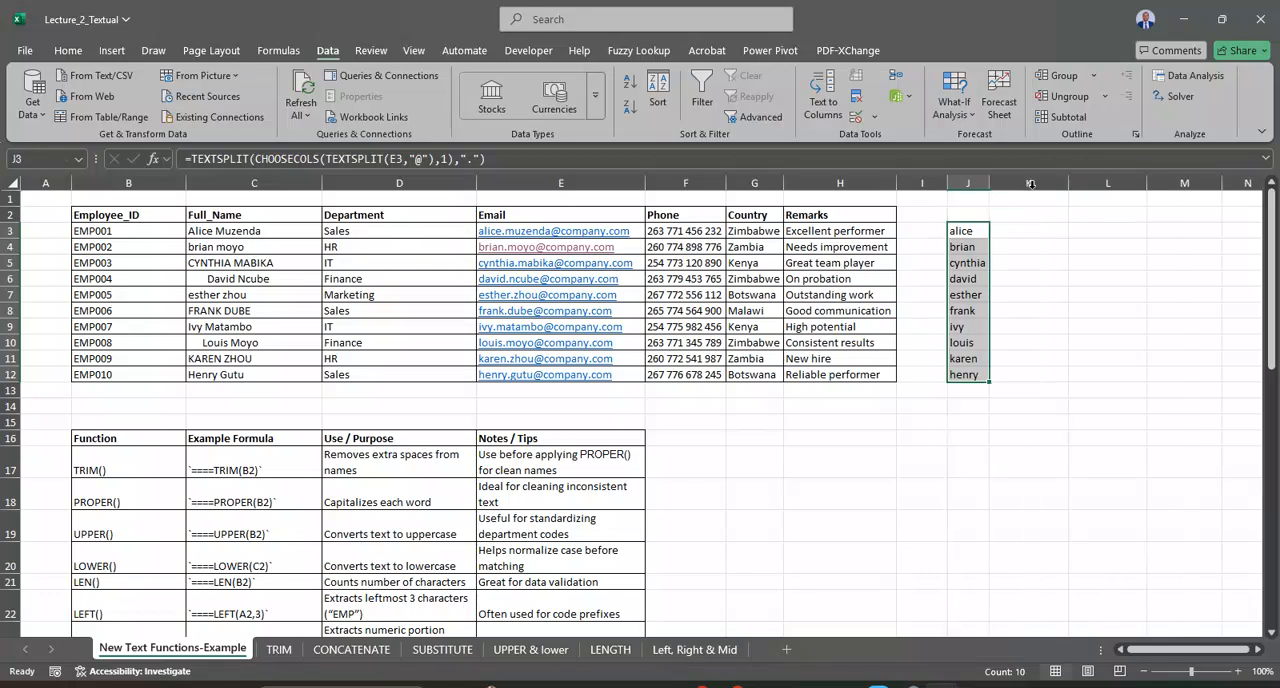
{"action": "left_click_drag", "start_coordinate": [998, 184], "coordinate": [1014, 186]}
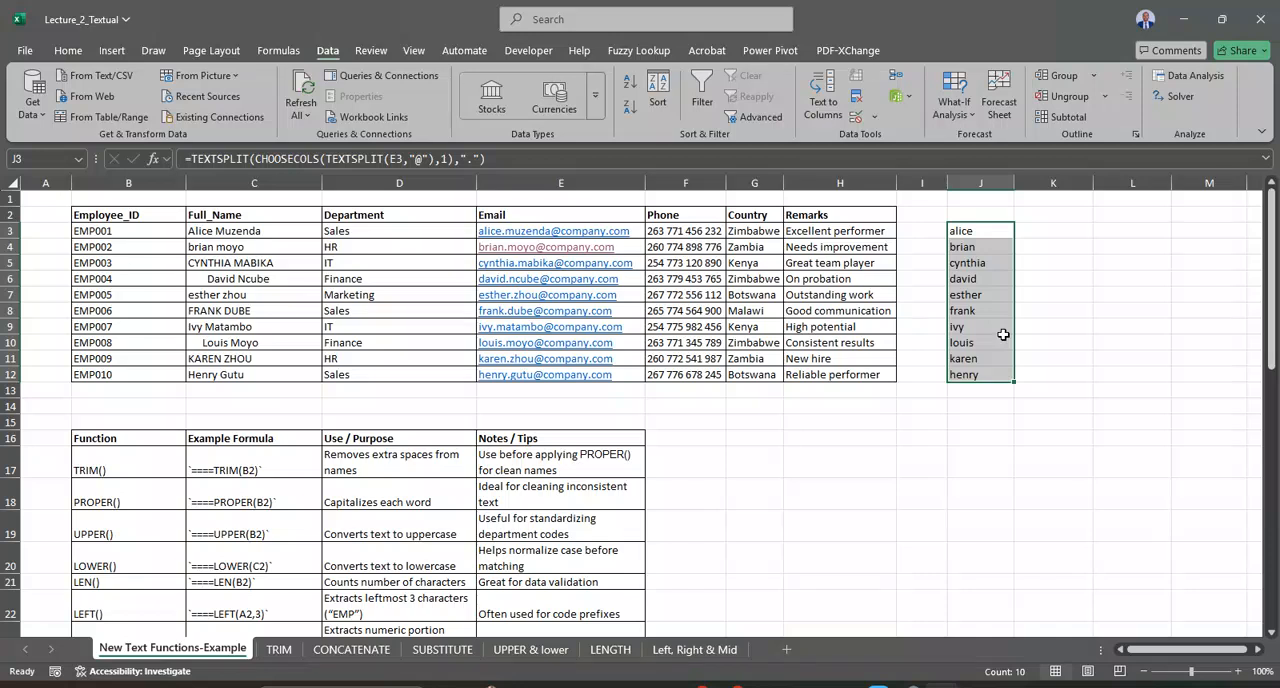
{"action": "key", "text": "Delete"}
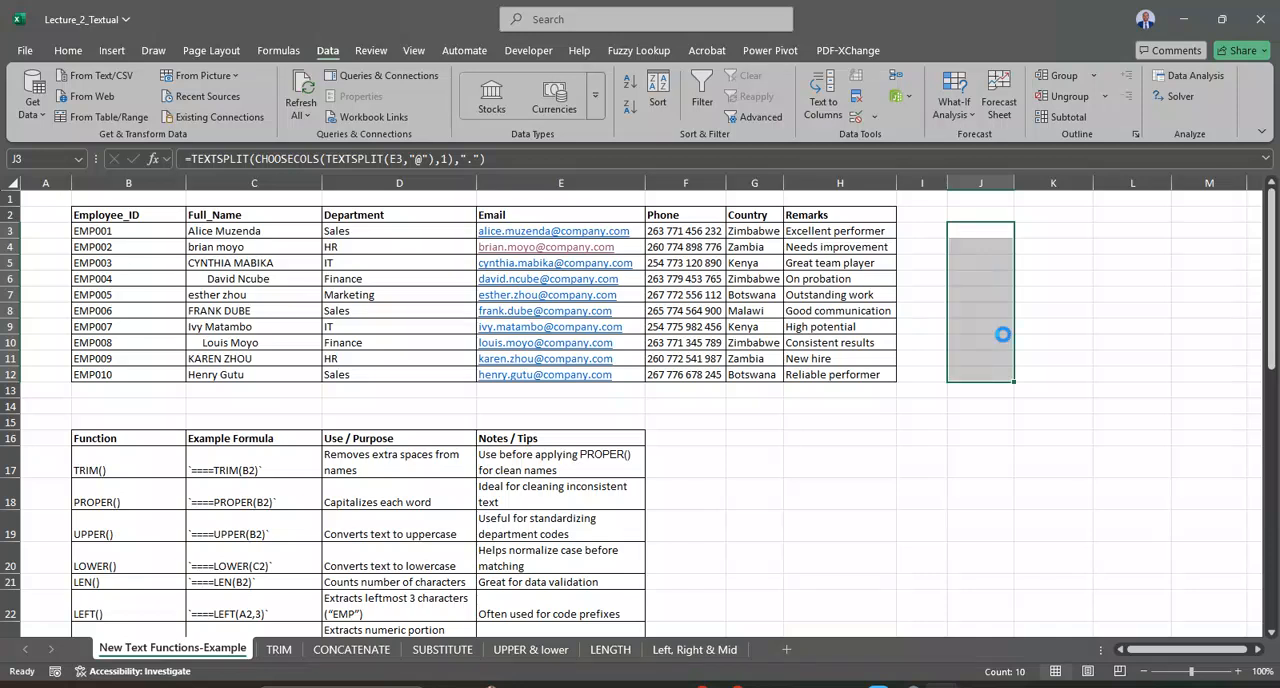
Step: Examine the function reference table from CHOOSECOLS and TEXTBEFORE down to the LEFT + SEARCH and RIGHT + LEN + SEARCH combinations
{"action": "scroll", "coordinate": [834, 423], "scroll_direction": "down", "scroll_amount": 5}
{"action": "scroll", "coordinate": [834, 423], "scroll_direction": "down", "scroll_amount": 3}
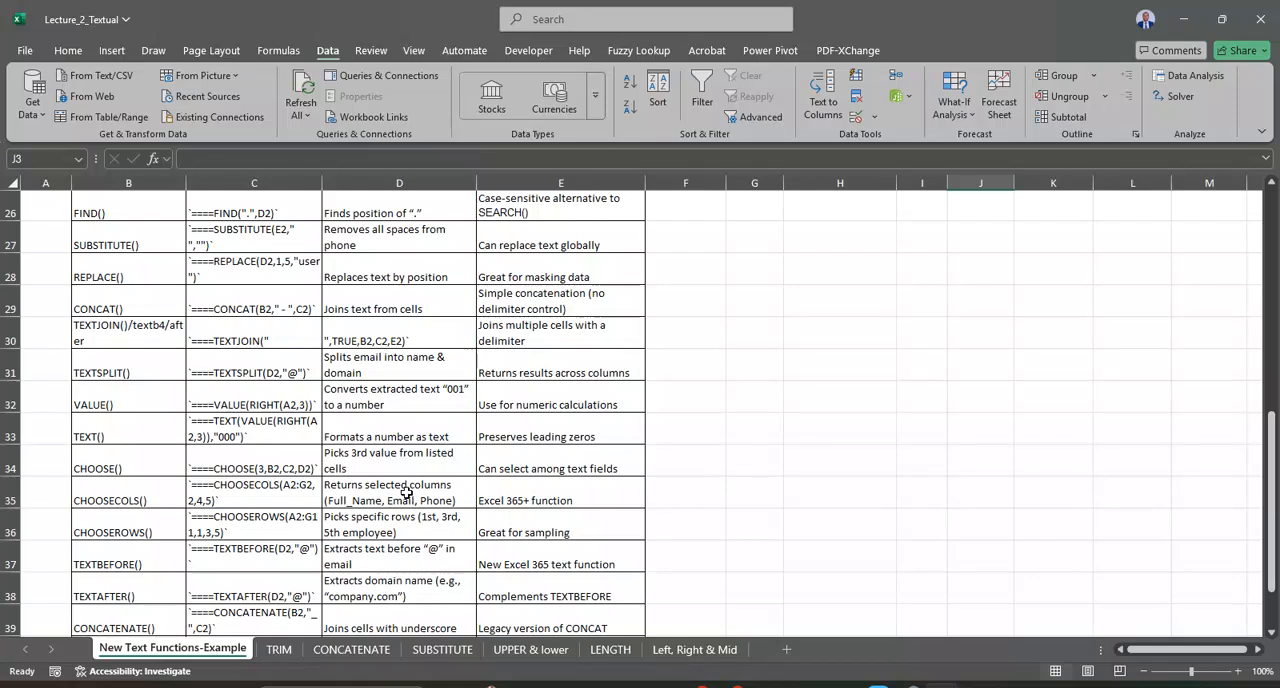
{"action": "left_click", "coordinate": [412, 492]}
{"action": "left_click", "coordinate": [147, 495]}
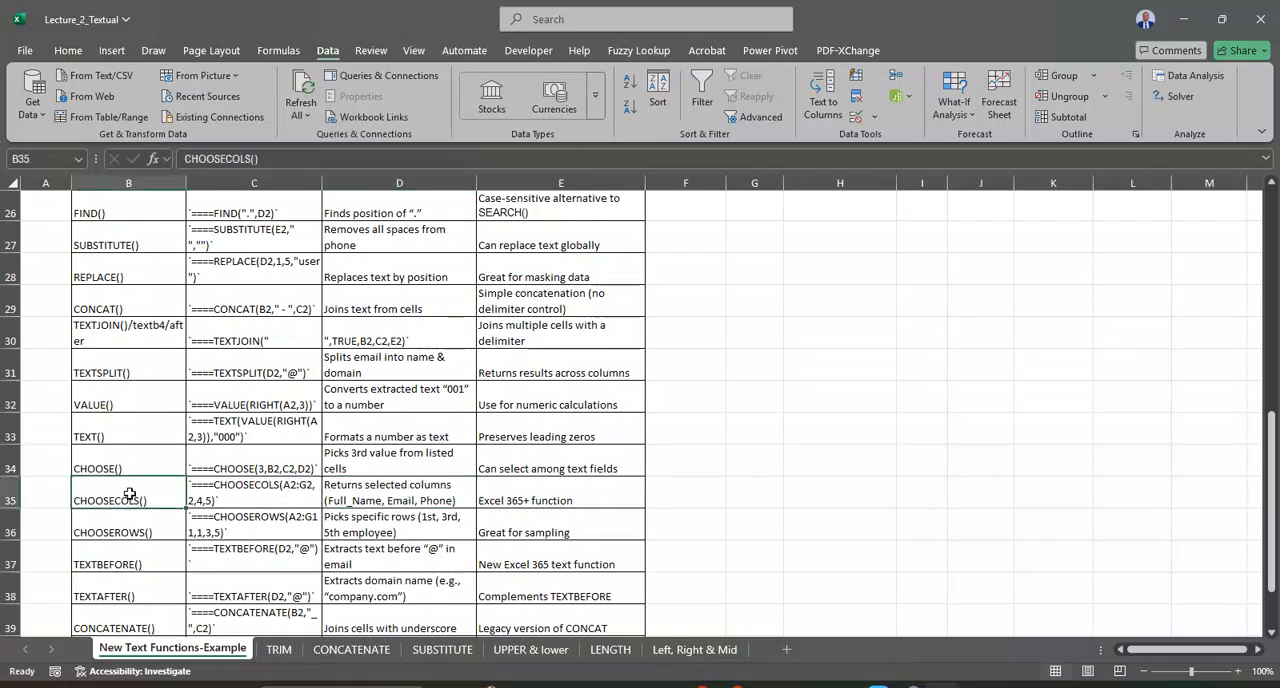
{"action": "left_click", "coordinate": [389, 492]}
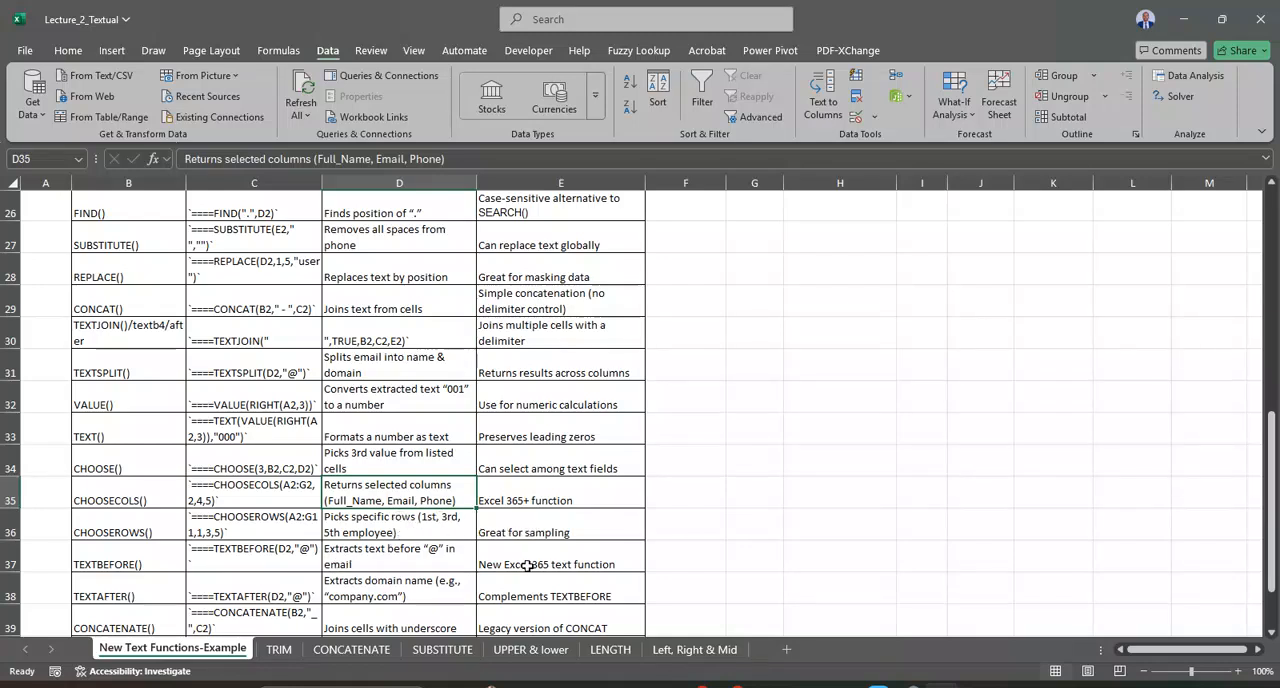
{"action": "left_click", "coordinate": [529, 531]}
{"action": "left_click", "coordinate": [296, 549]}
{"action": "scroll", "coordinate": [173, 579], "scroll_direction": "down", "scroll_amount": 2}
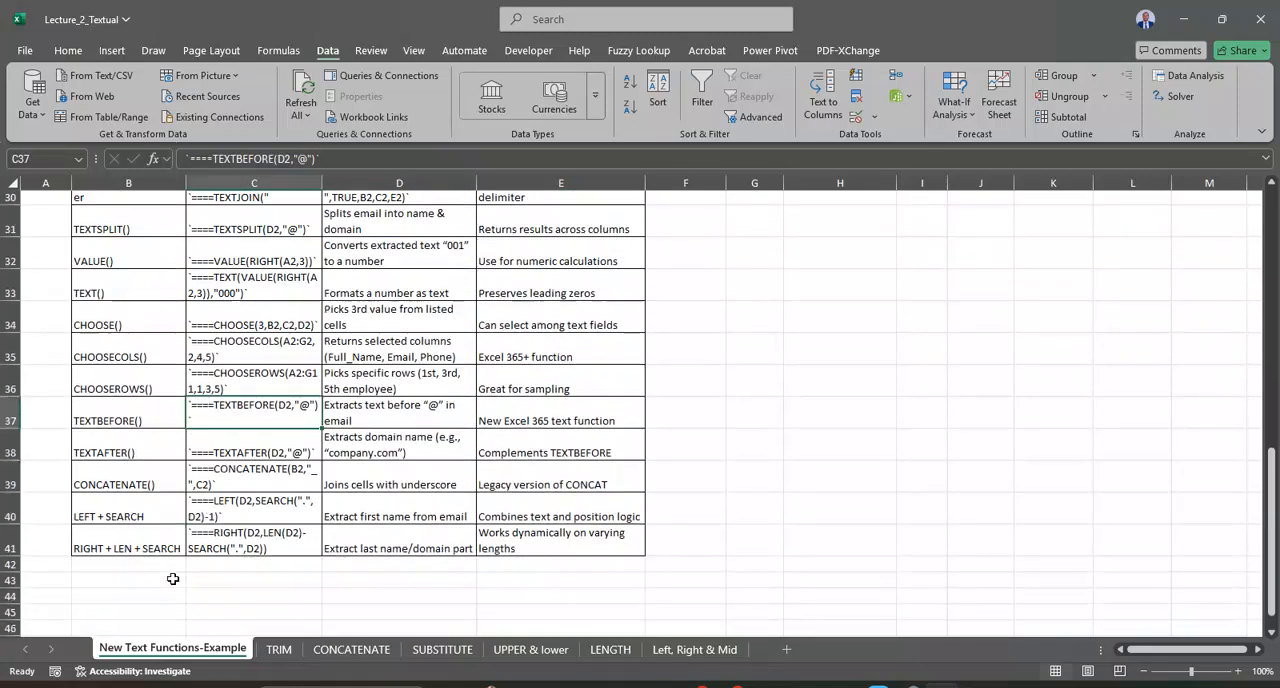
{"action": "left_click", "coordinate": [136, 511]}
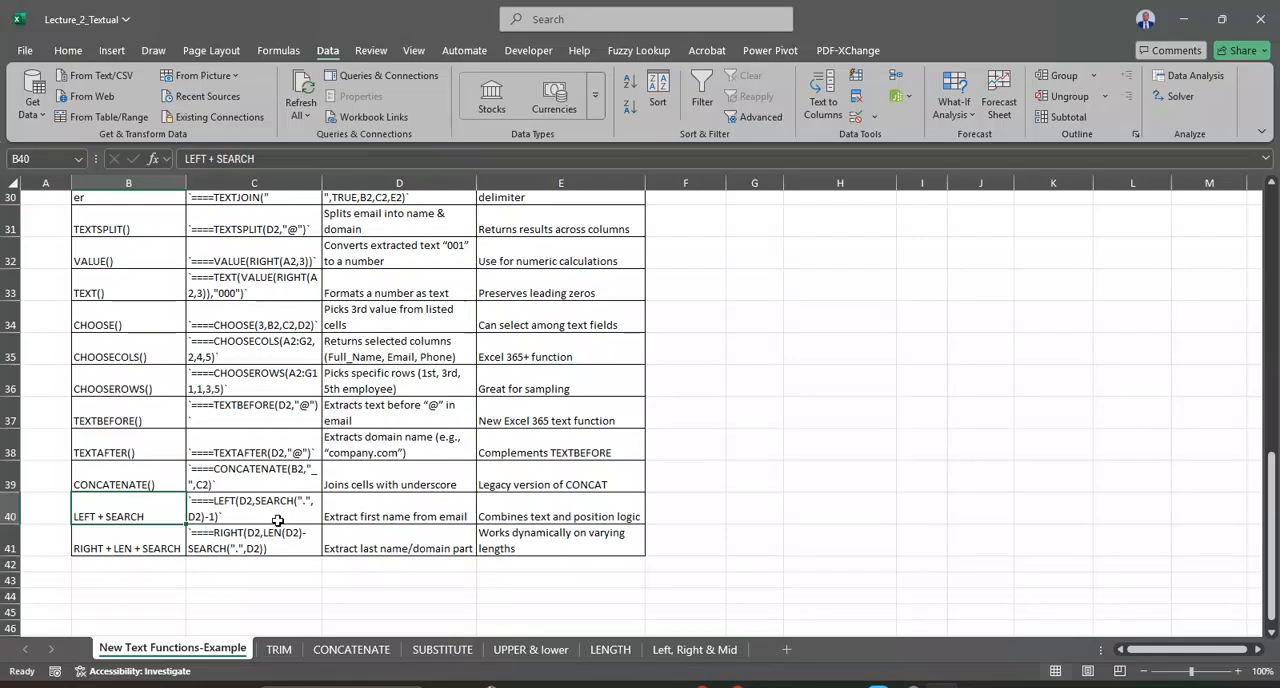
{"action": "left_click", "coordinate": [494, 552]}
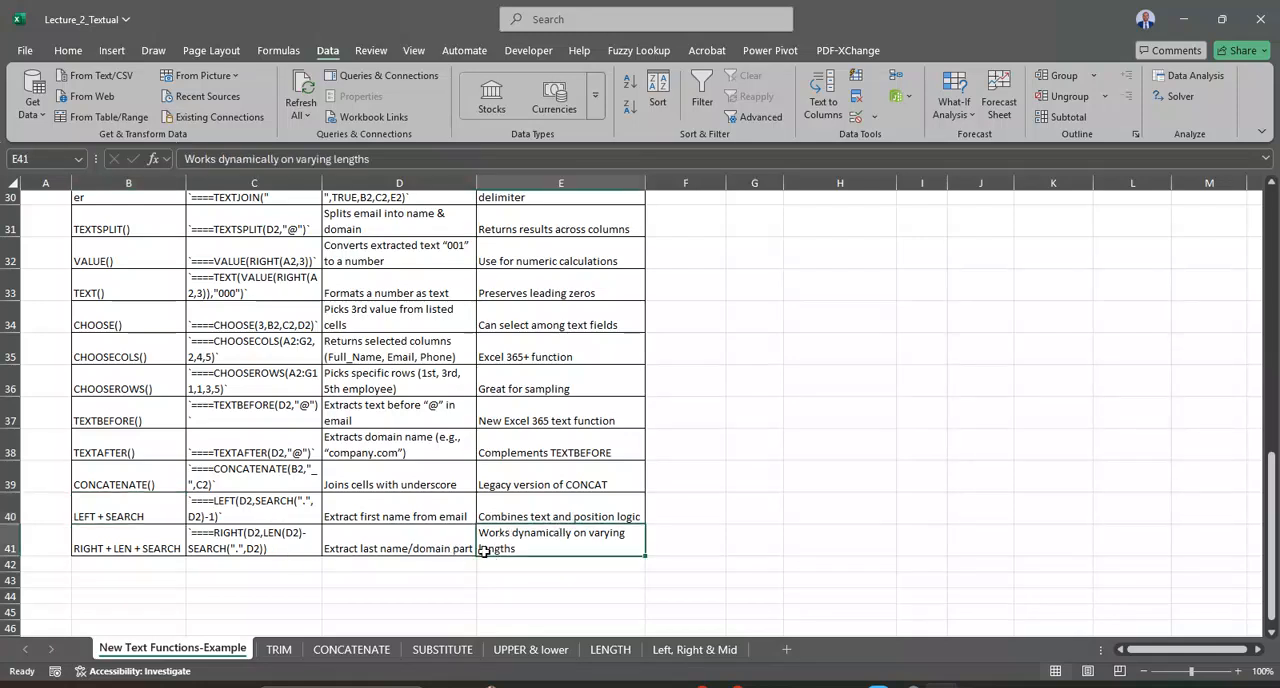
{"action": "left_click", "coordinate": [393, 545]}
Step: Highlight the RIGHT + LEN + SEARCH row, B41:E41, with an orange fill
{"action": "left_click_drag", "start_coordinate": [115, 543], "coordinate": [533, 530]}
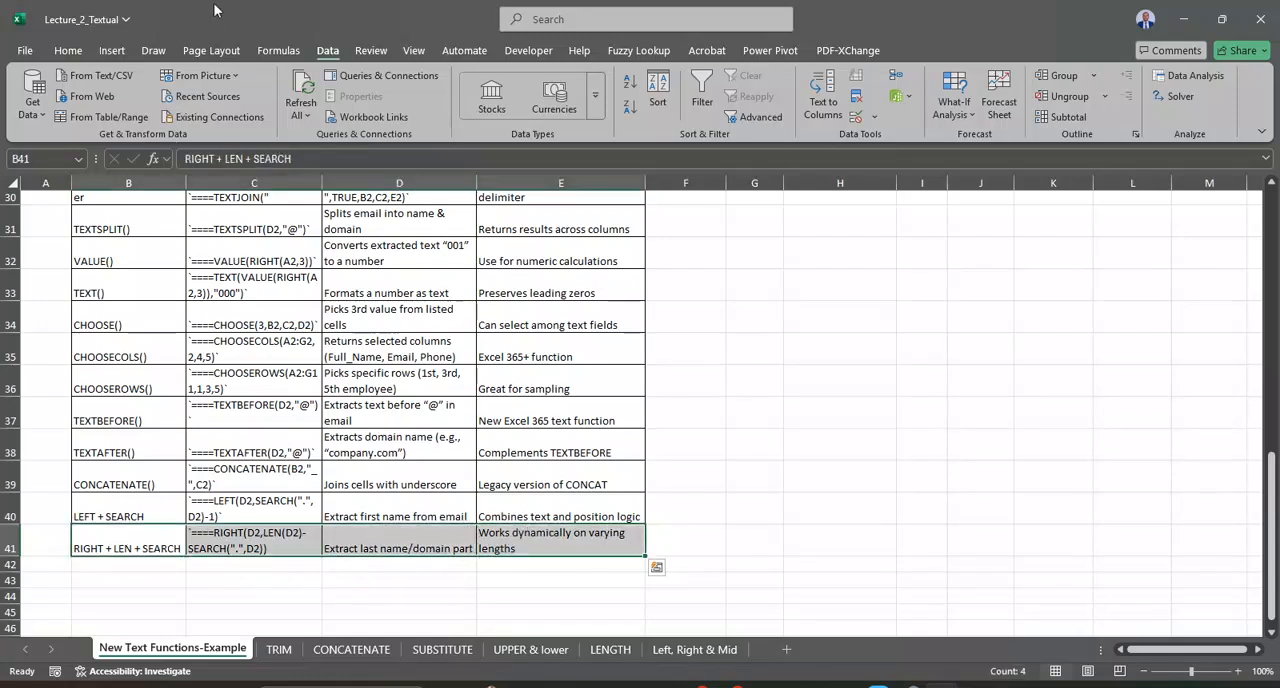
{"action": "left_click", "coordinate": [68, 50]}
{"action": "left_click", "coordinate": [238, 107]}
{"action": "left_click", "coordinate": [339, 188]}
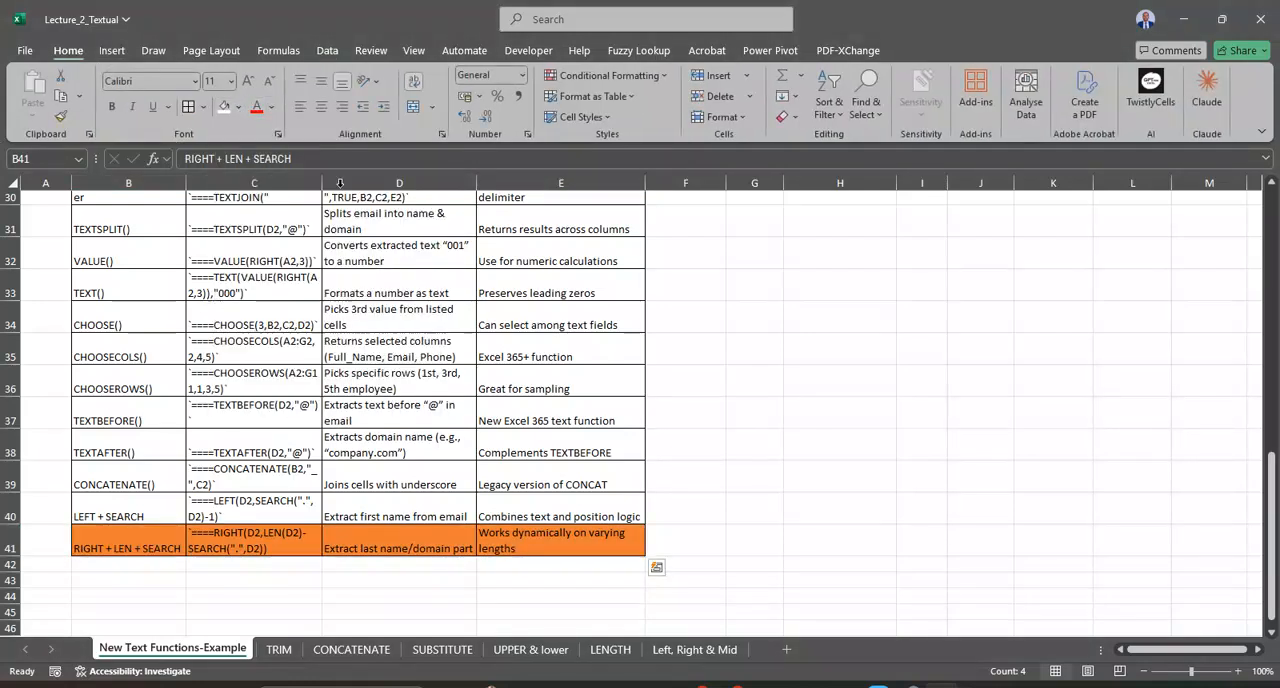
{"action": "left_click", "coordinate": [698, 517]}
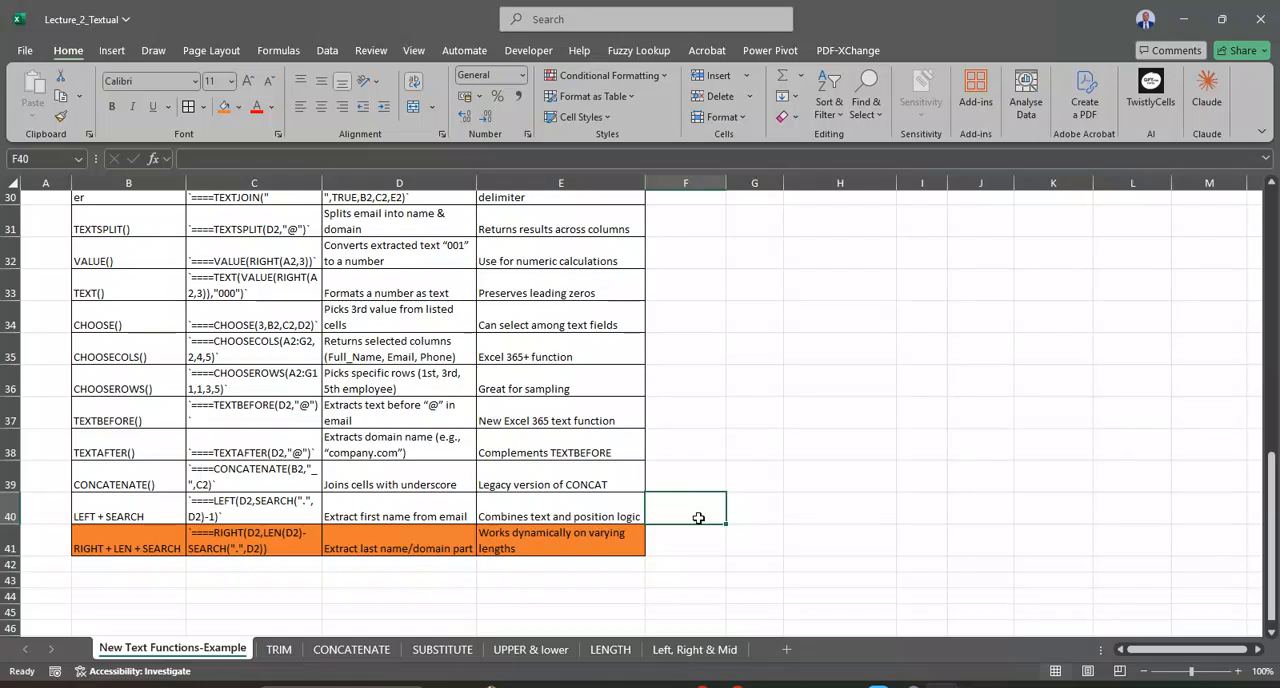
{"action": "scroll", "coordinate": [698, 517], "scroll_direction": "up", "scroll_amount": 10}
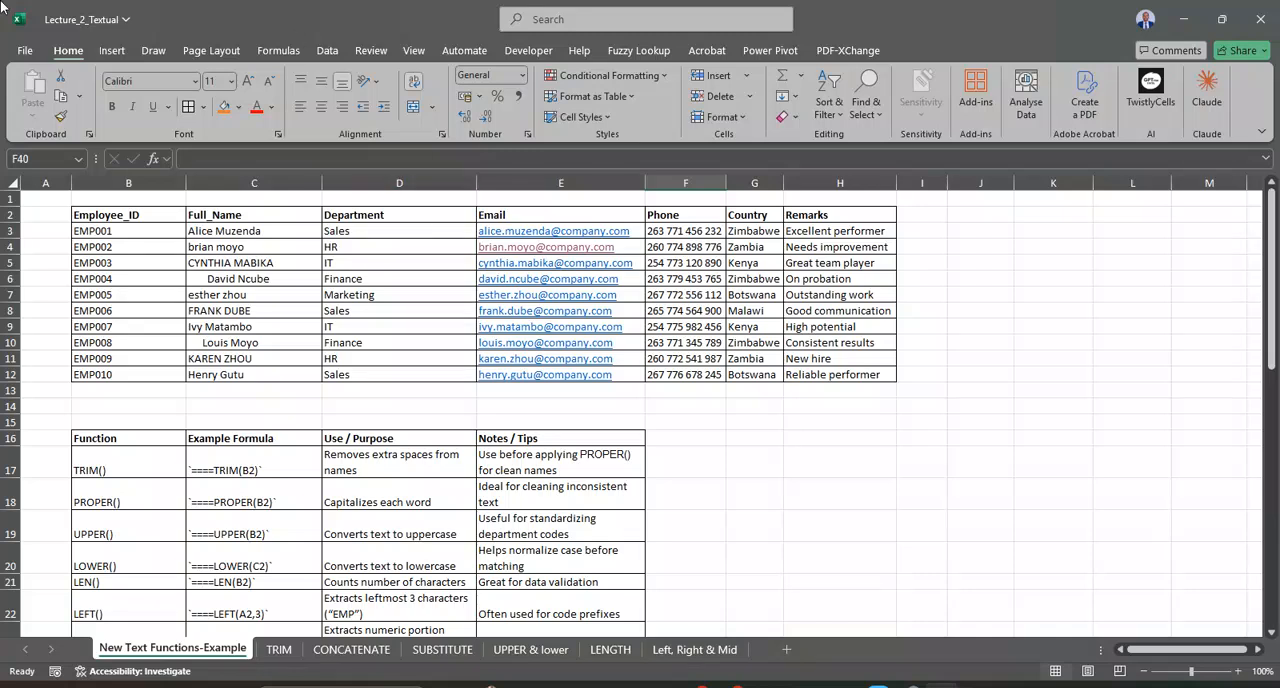